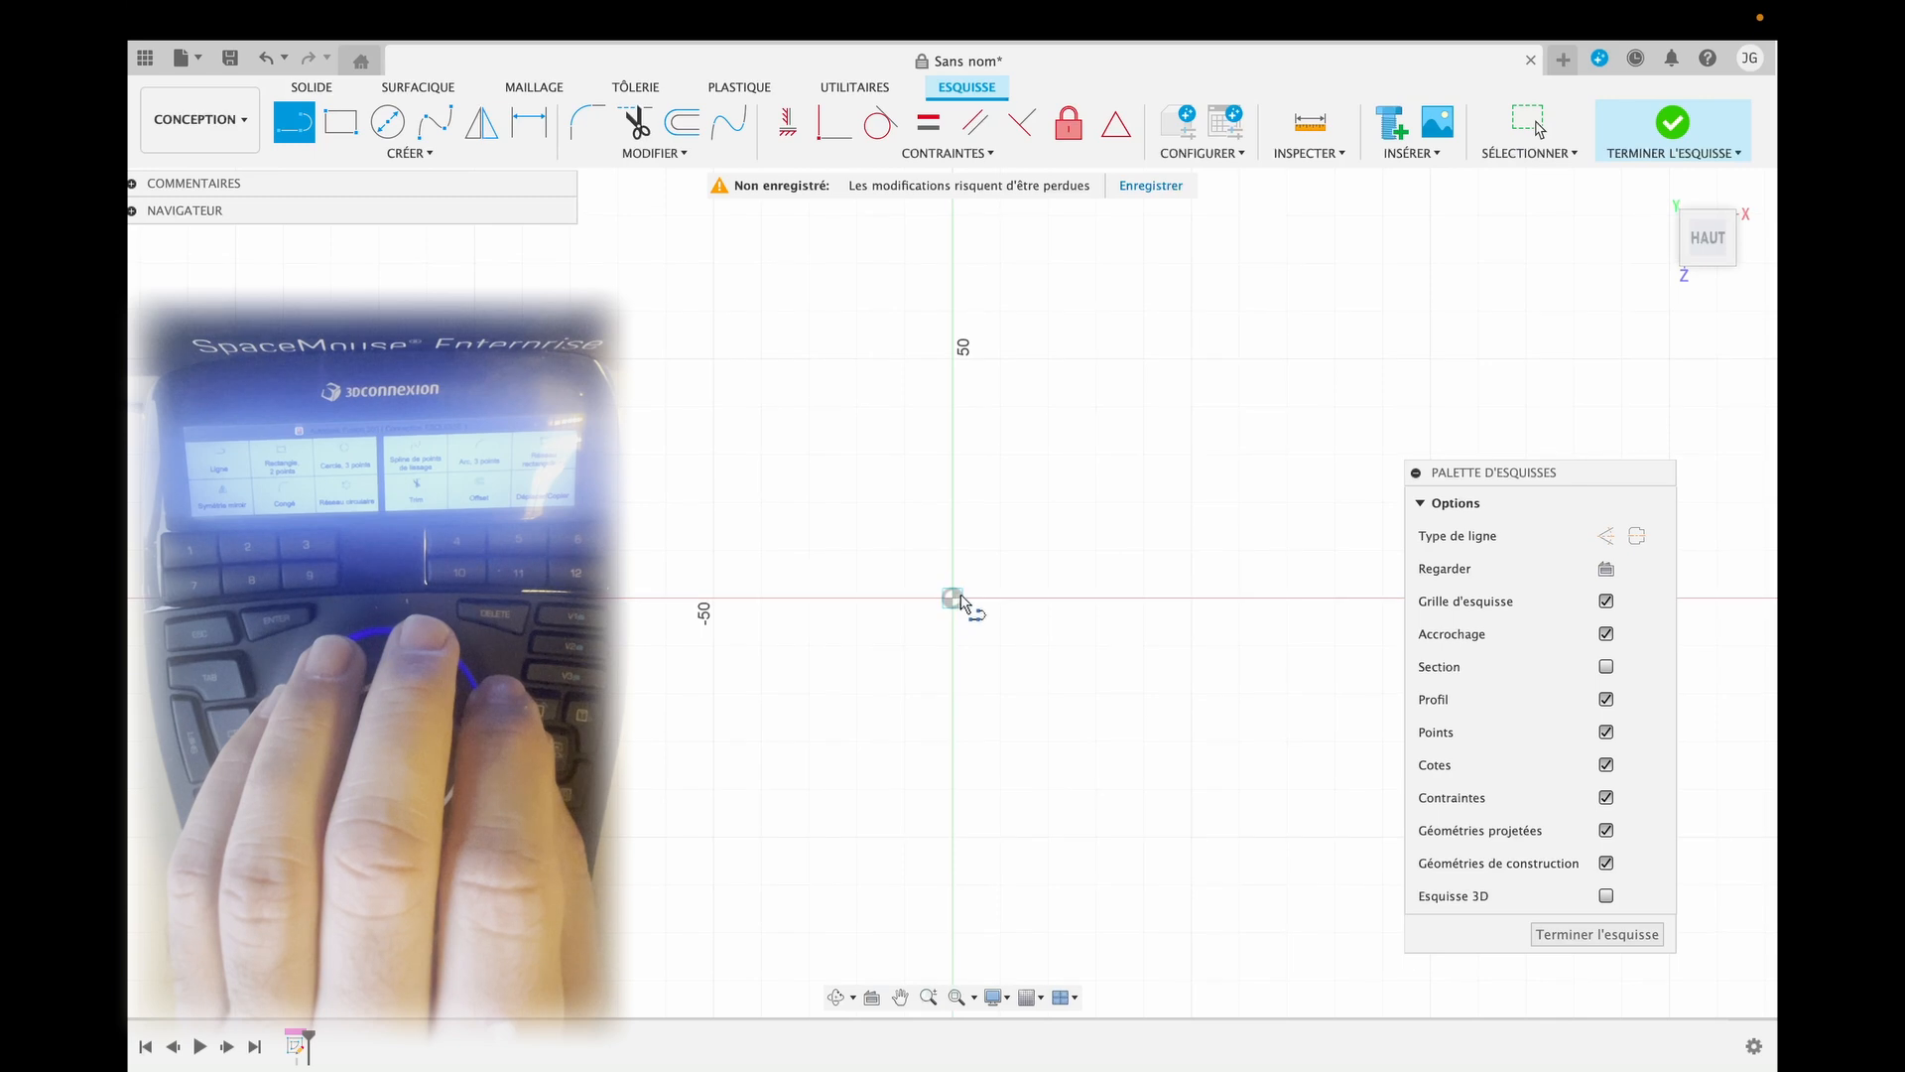
# Draw a horizontal line 69 mm long from the origin along the positive X direction.
pyautogui.write('6')
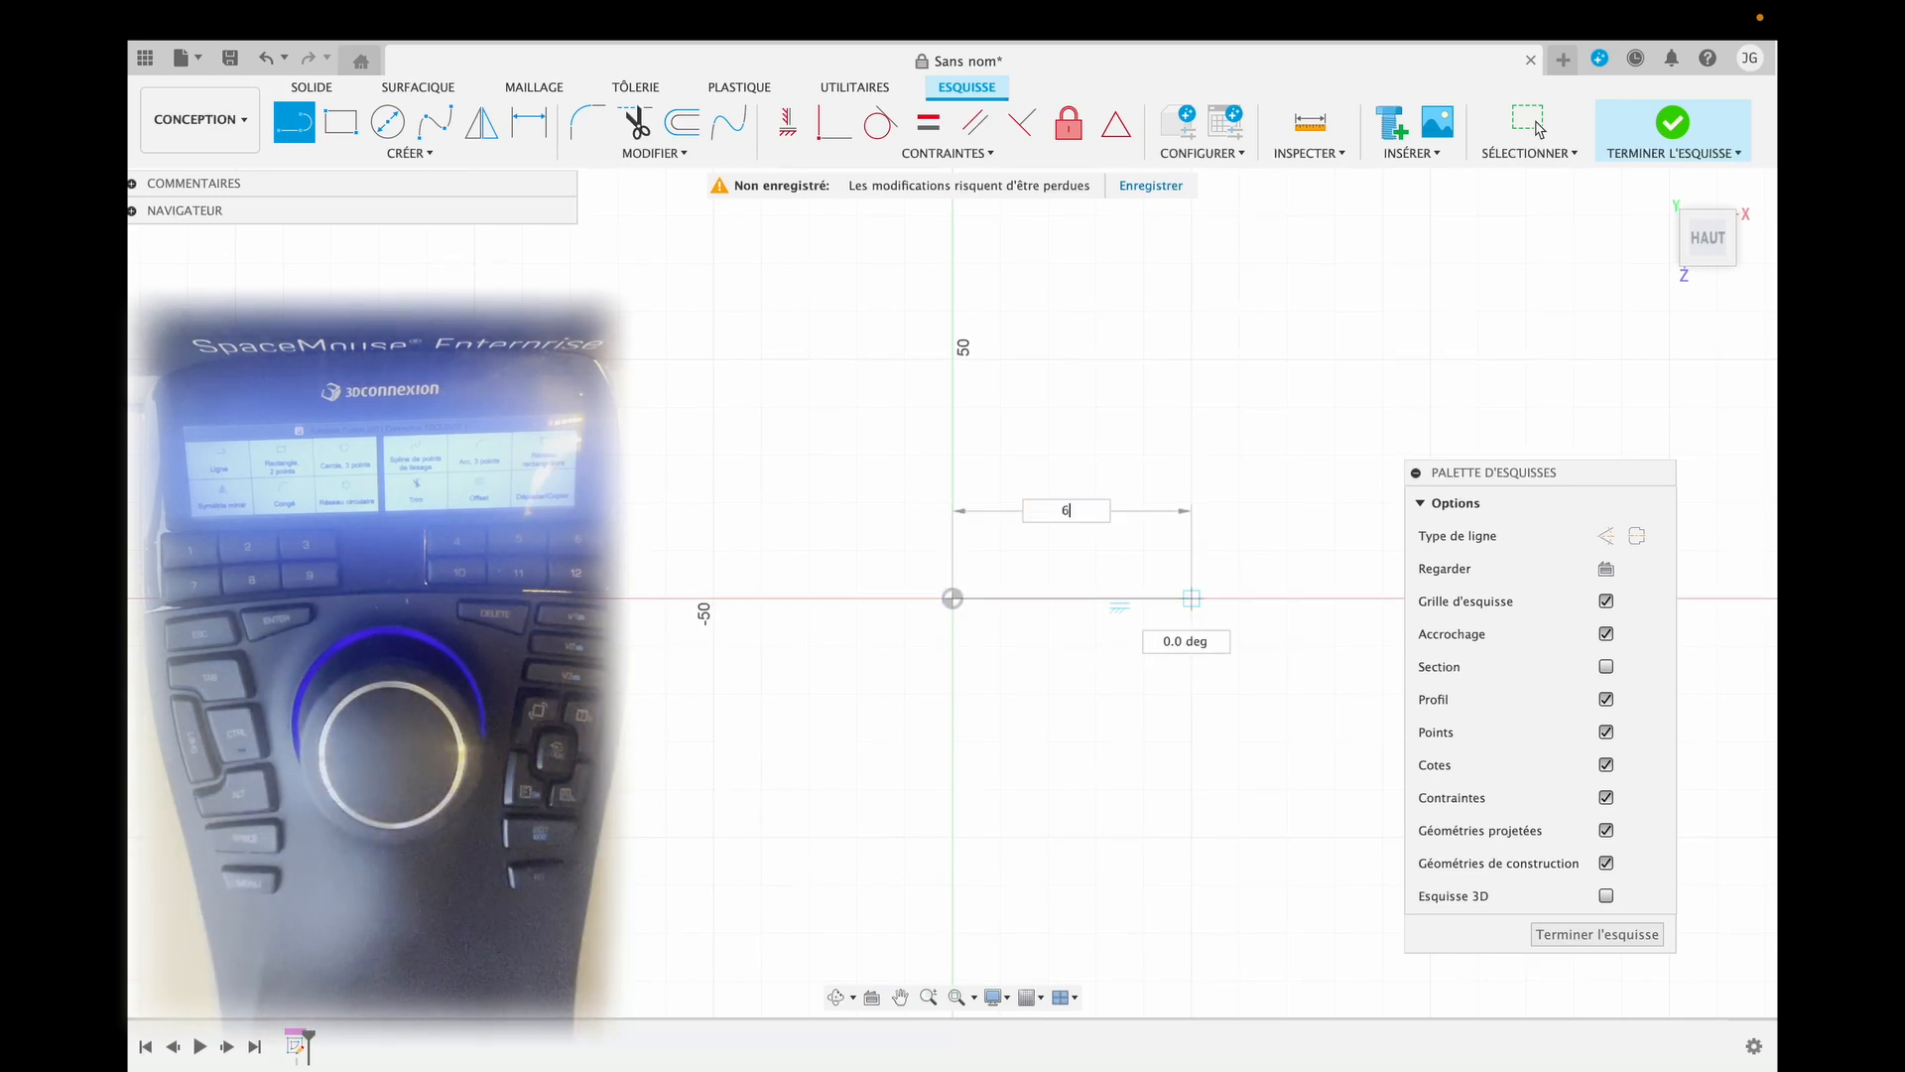
pyautogui.write('9')
pyautogui.press('Return')
pyautogui.press('Escape')
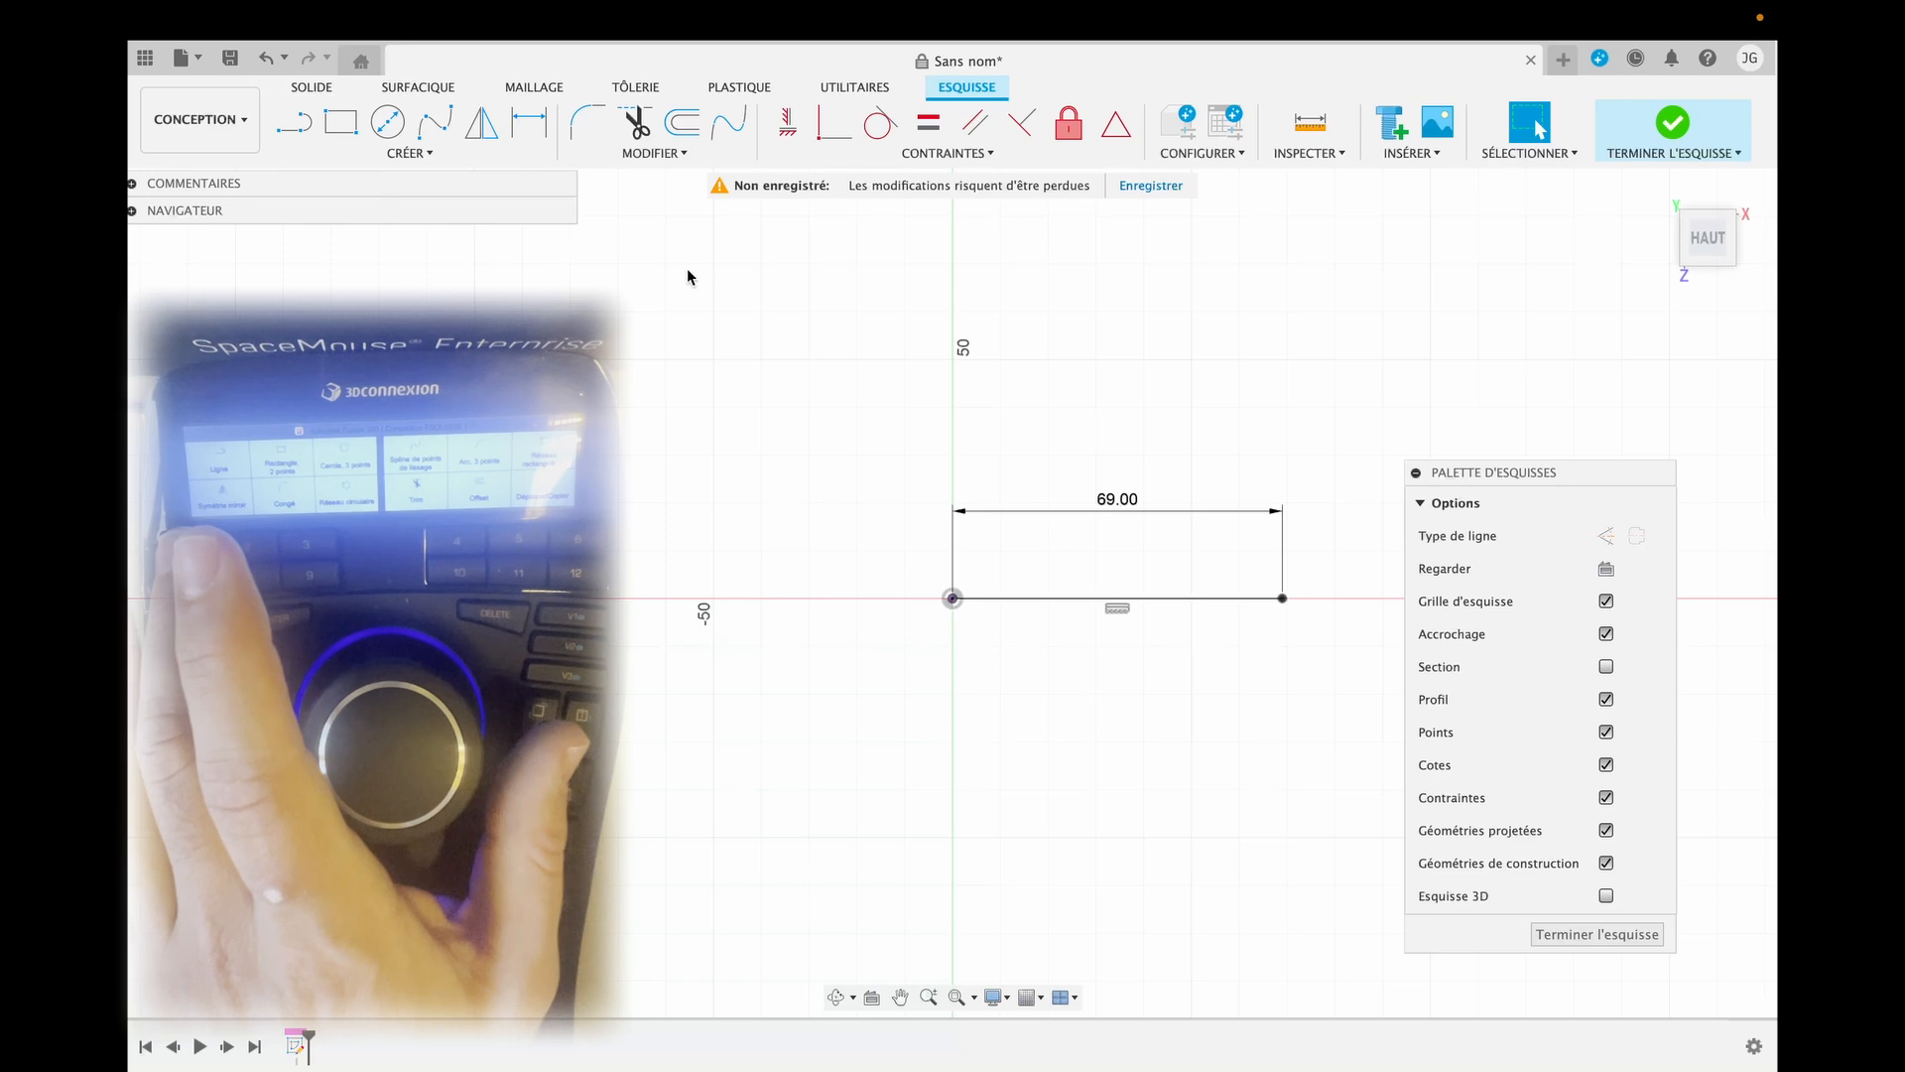
# Draw a vertical construction line 62 mm long downward from the midpoint of the 69 mm line.
pyautogui.click(1604, 535)
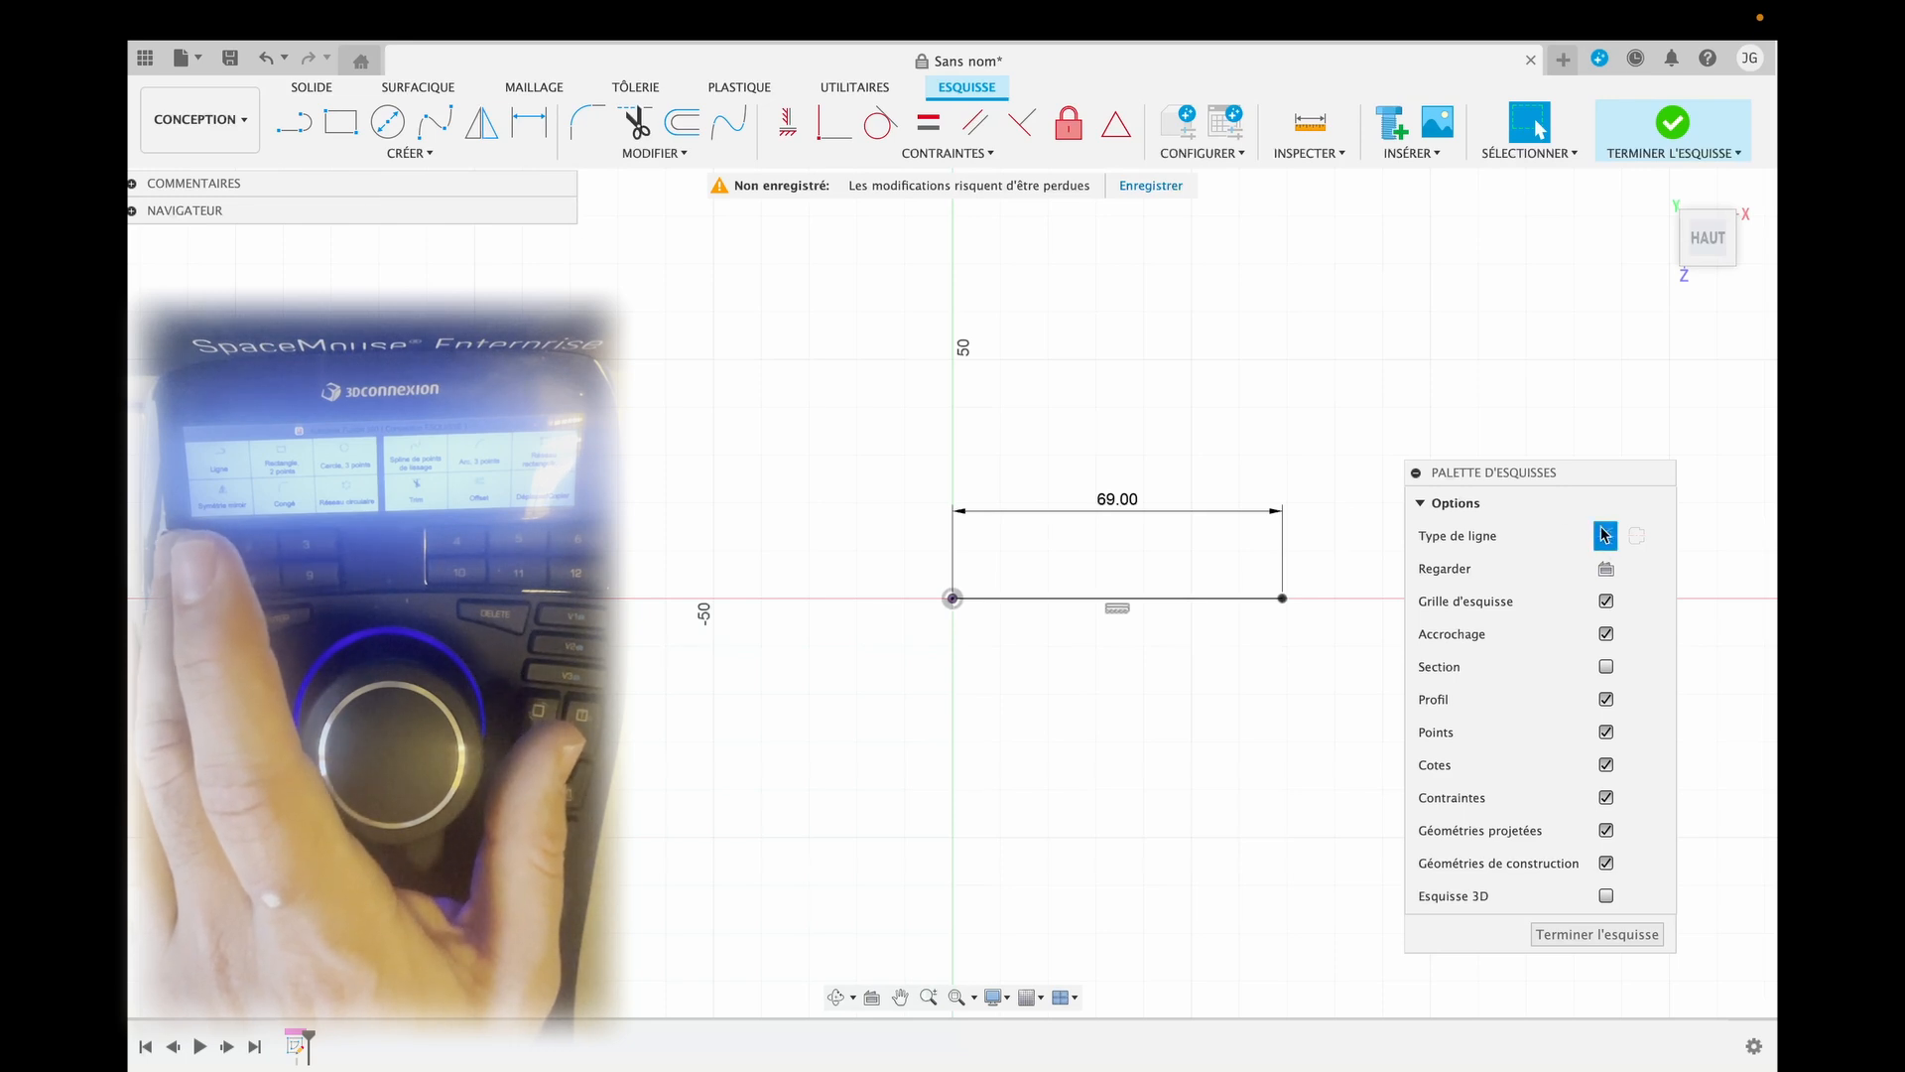
pyautogui.press('l')
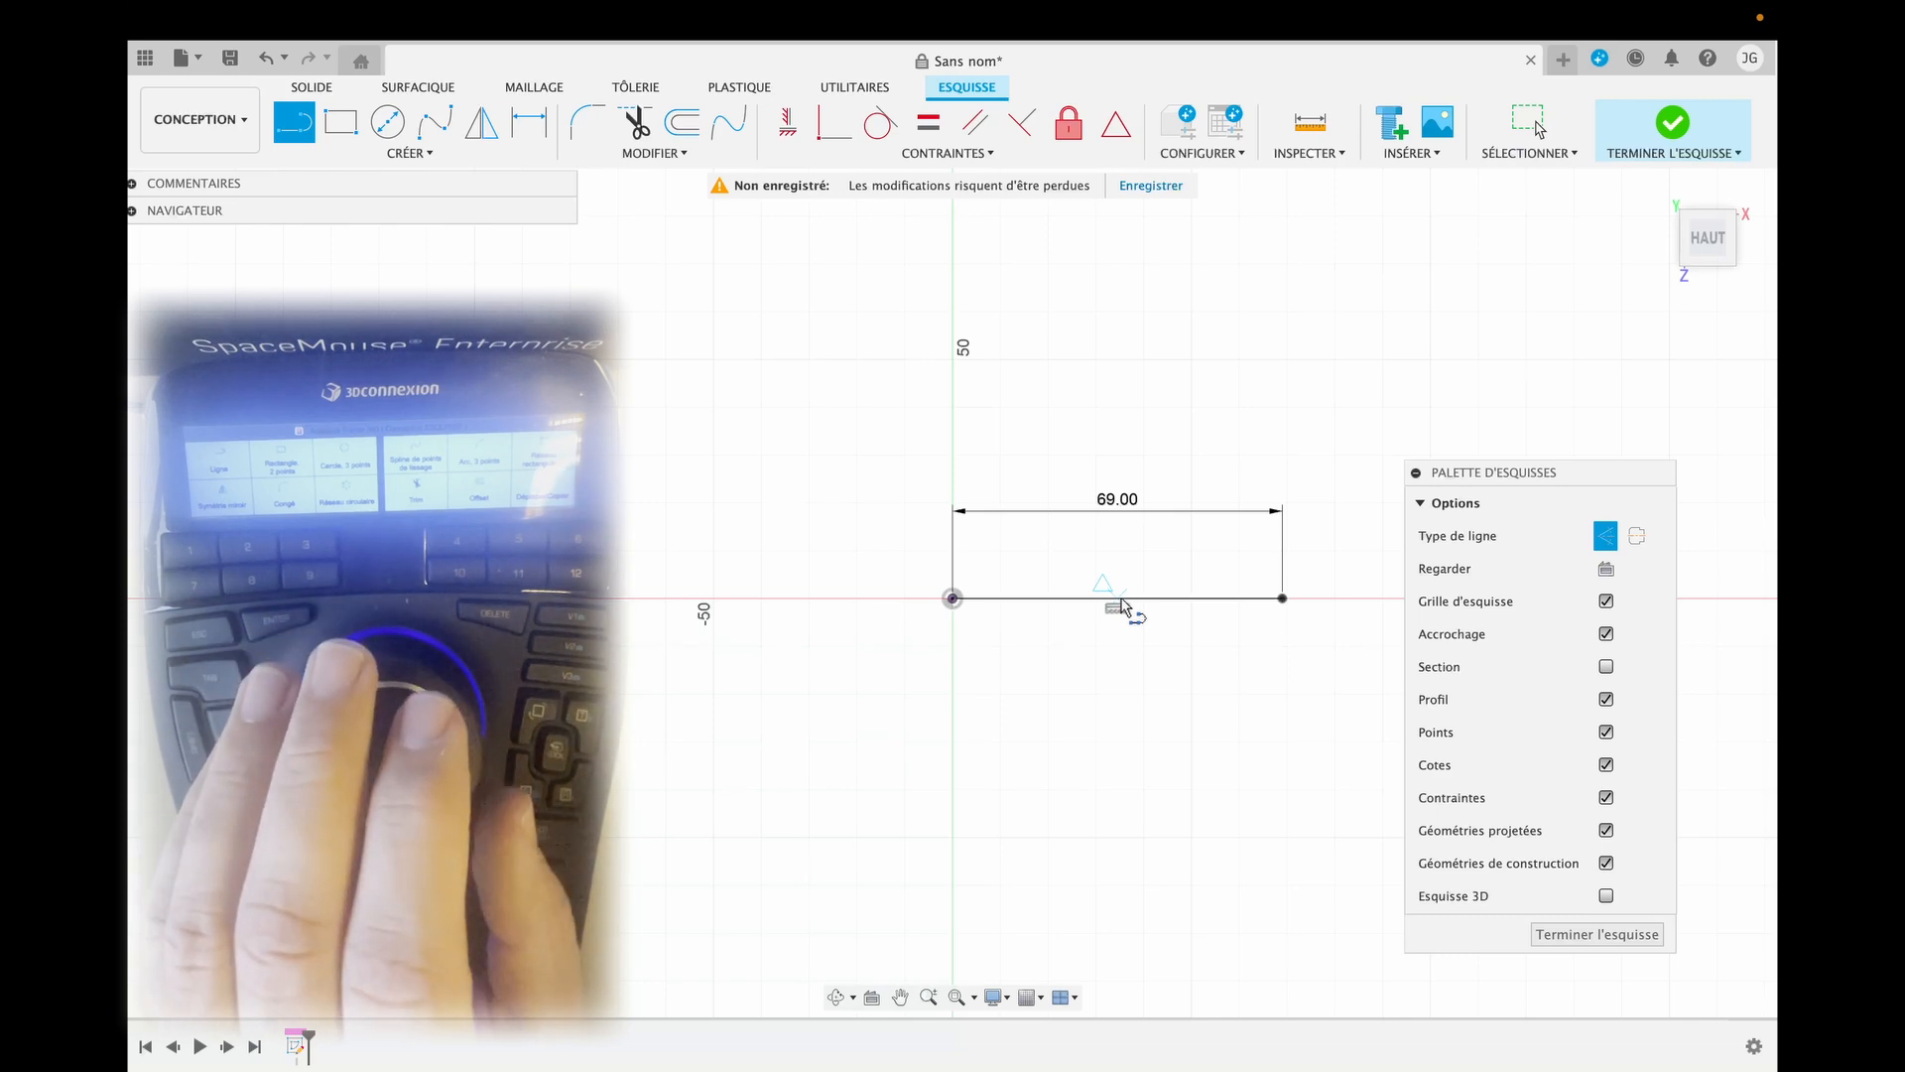
pyautogui.click(1119, 600)
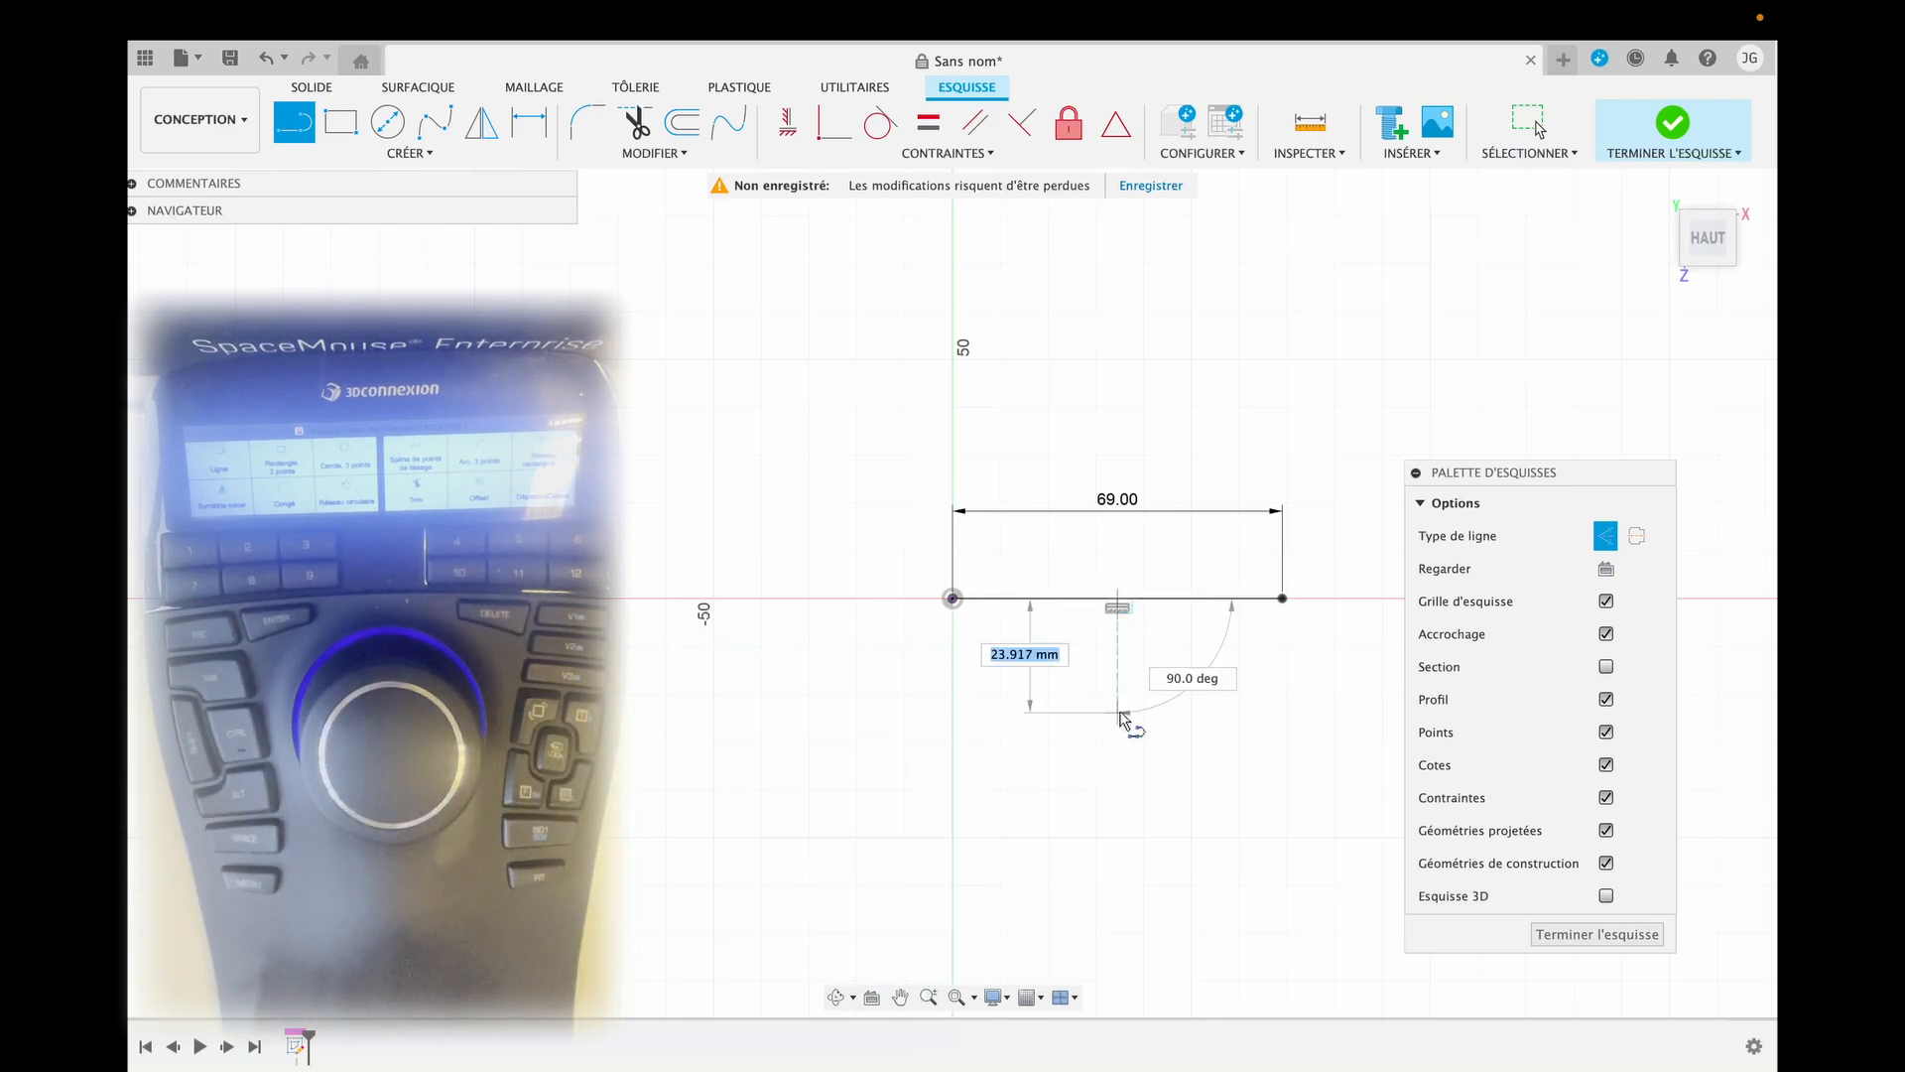
pyautogui.write('6')
pyautogui.press('Tab')
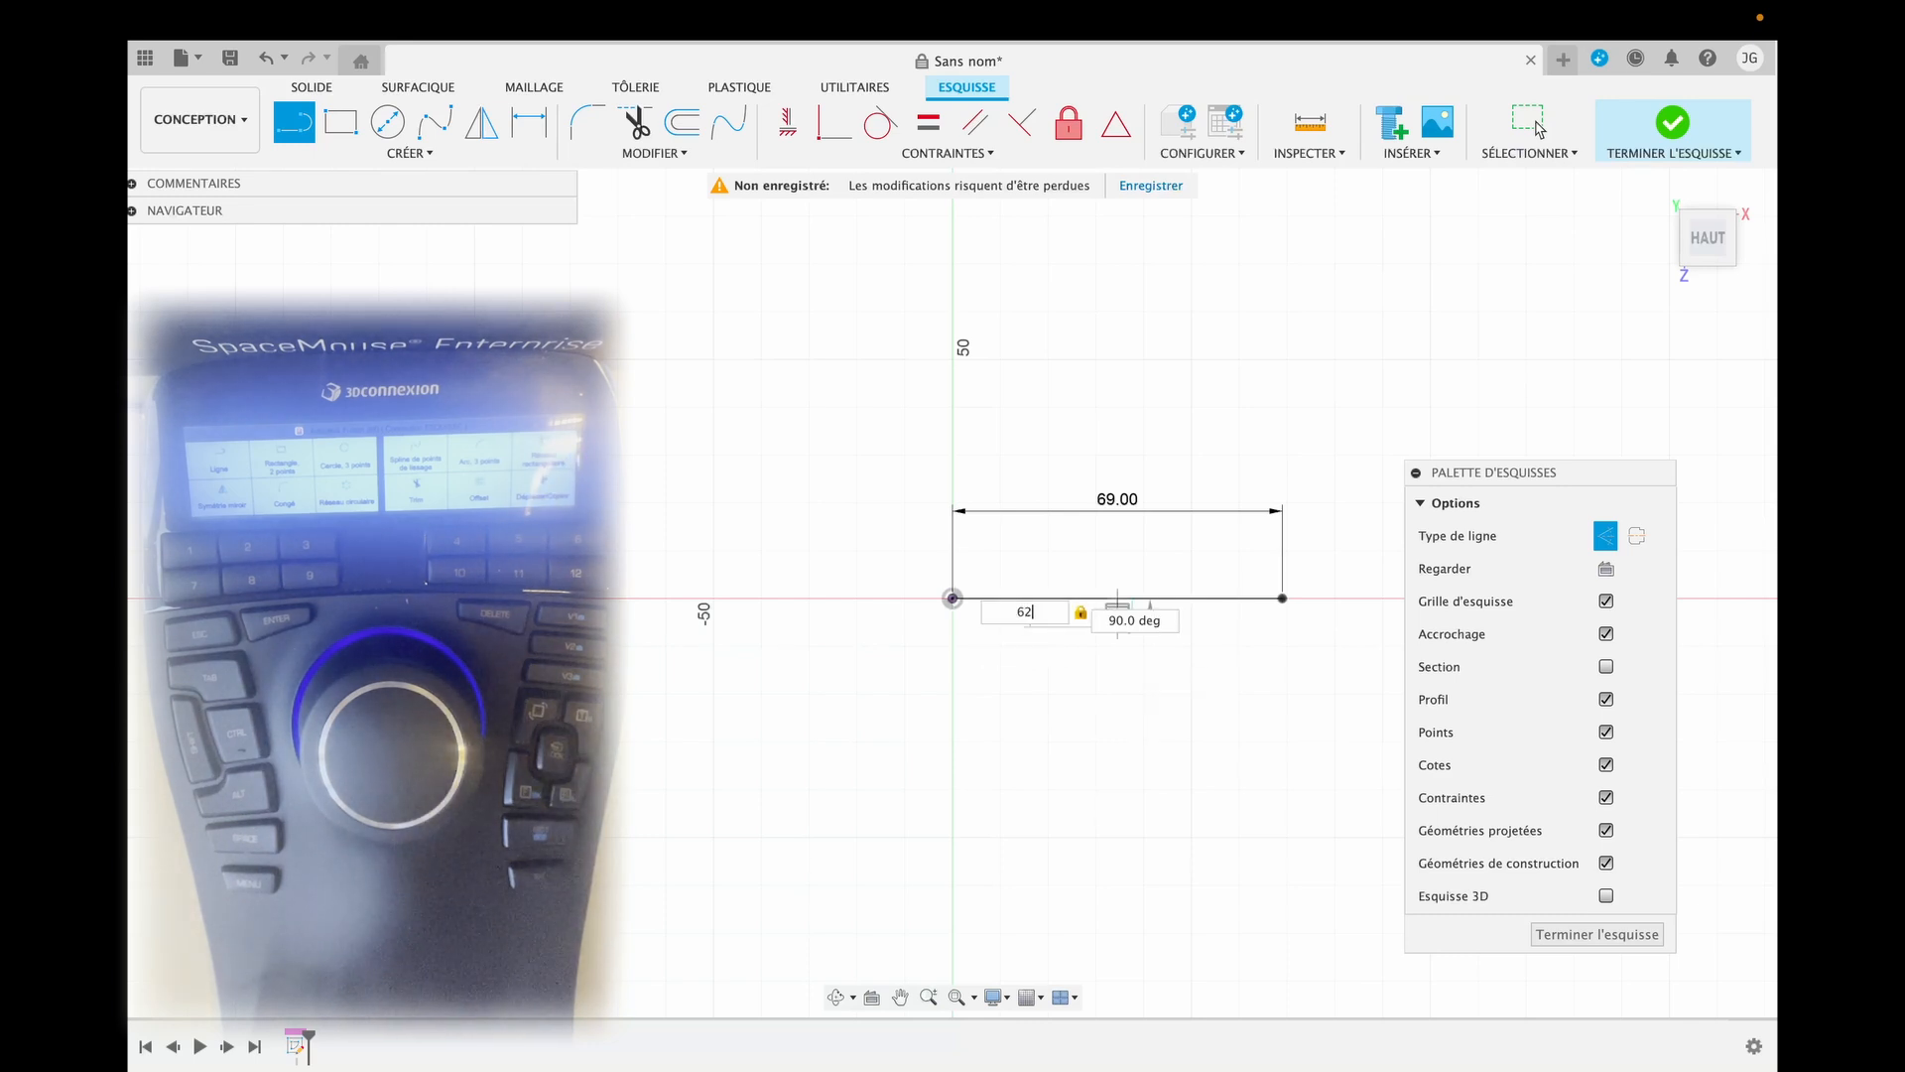
pyautogui.write('2')
pyautogui.press('Return')
pyautogui.press('Escape')
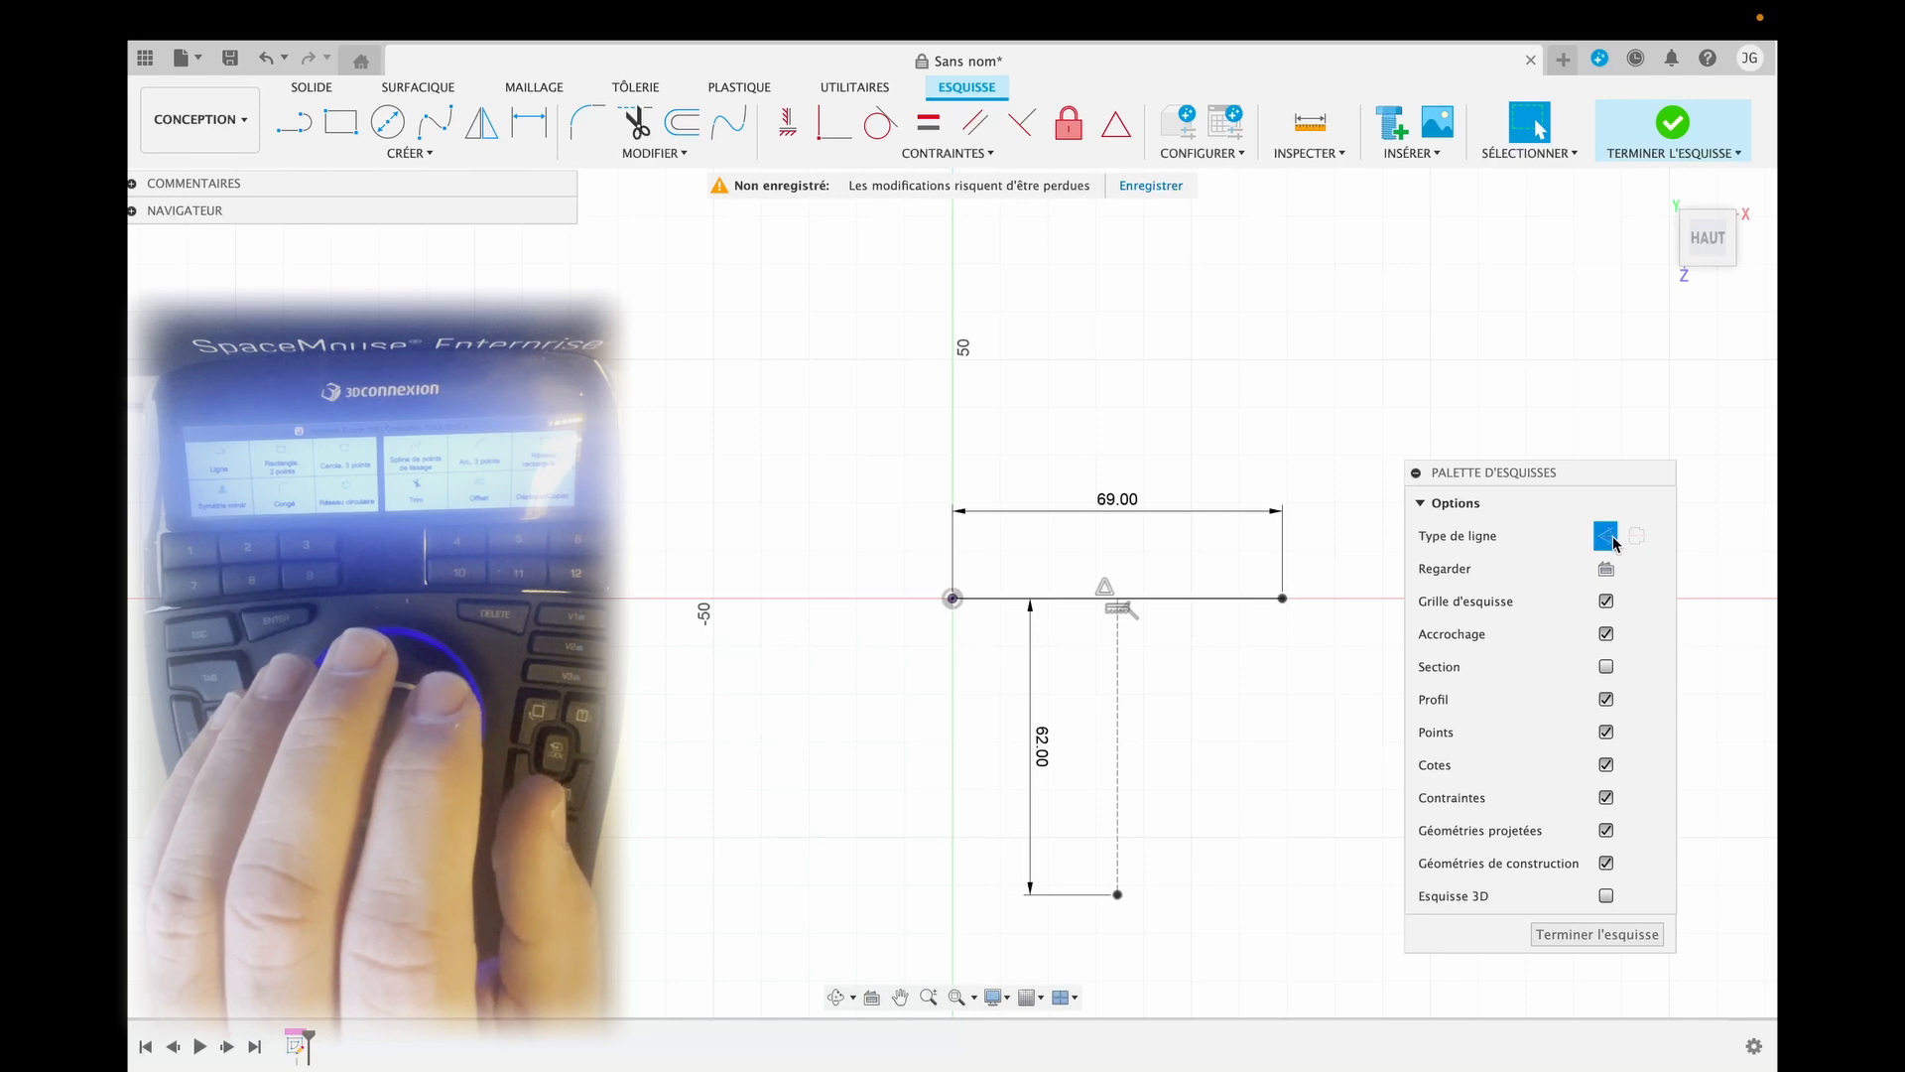
# Draw vertical lines about 40 mm long downward from both ends of the 69 mm line, ending at the same height.
pyautogui.press('l')
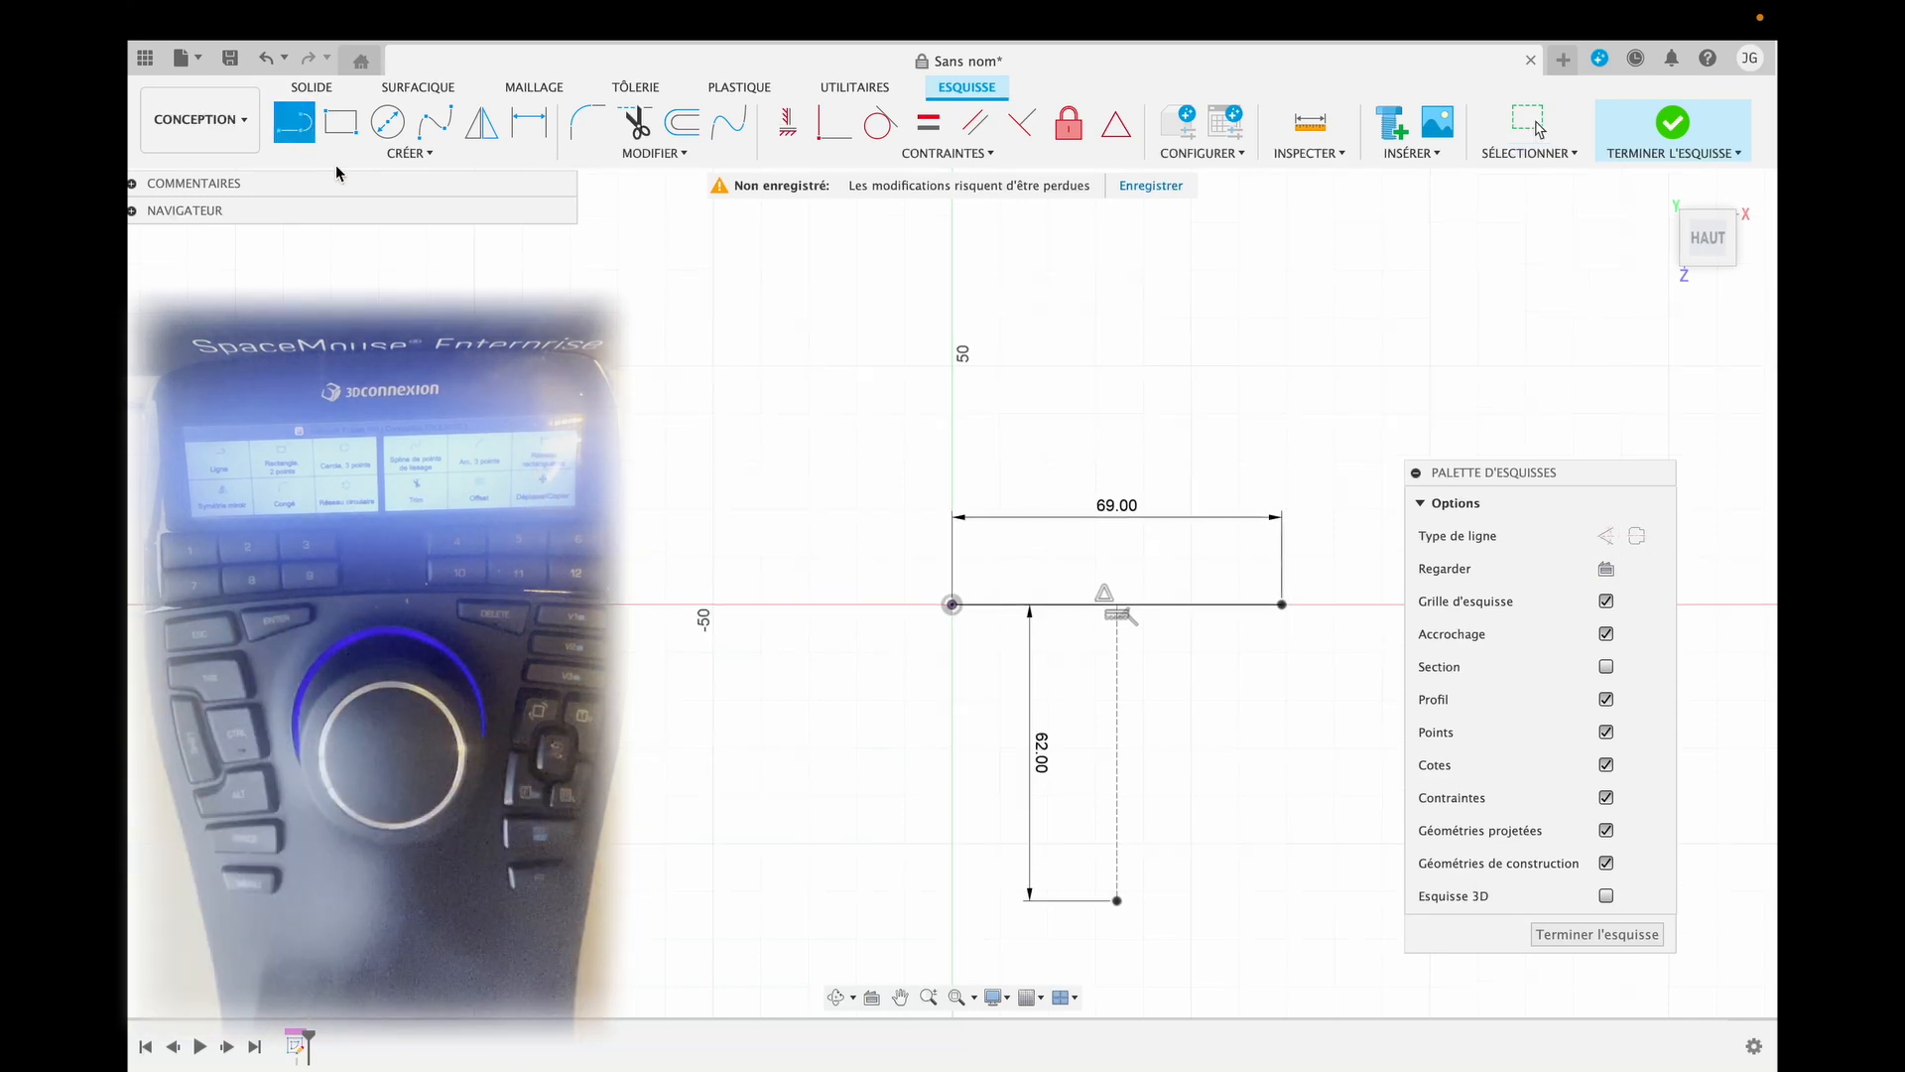
pyautogui.click(952, 604)
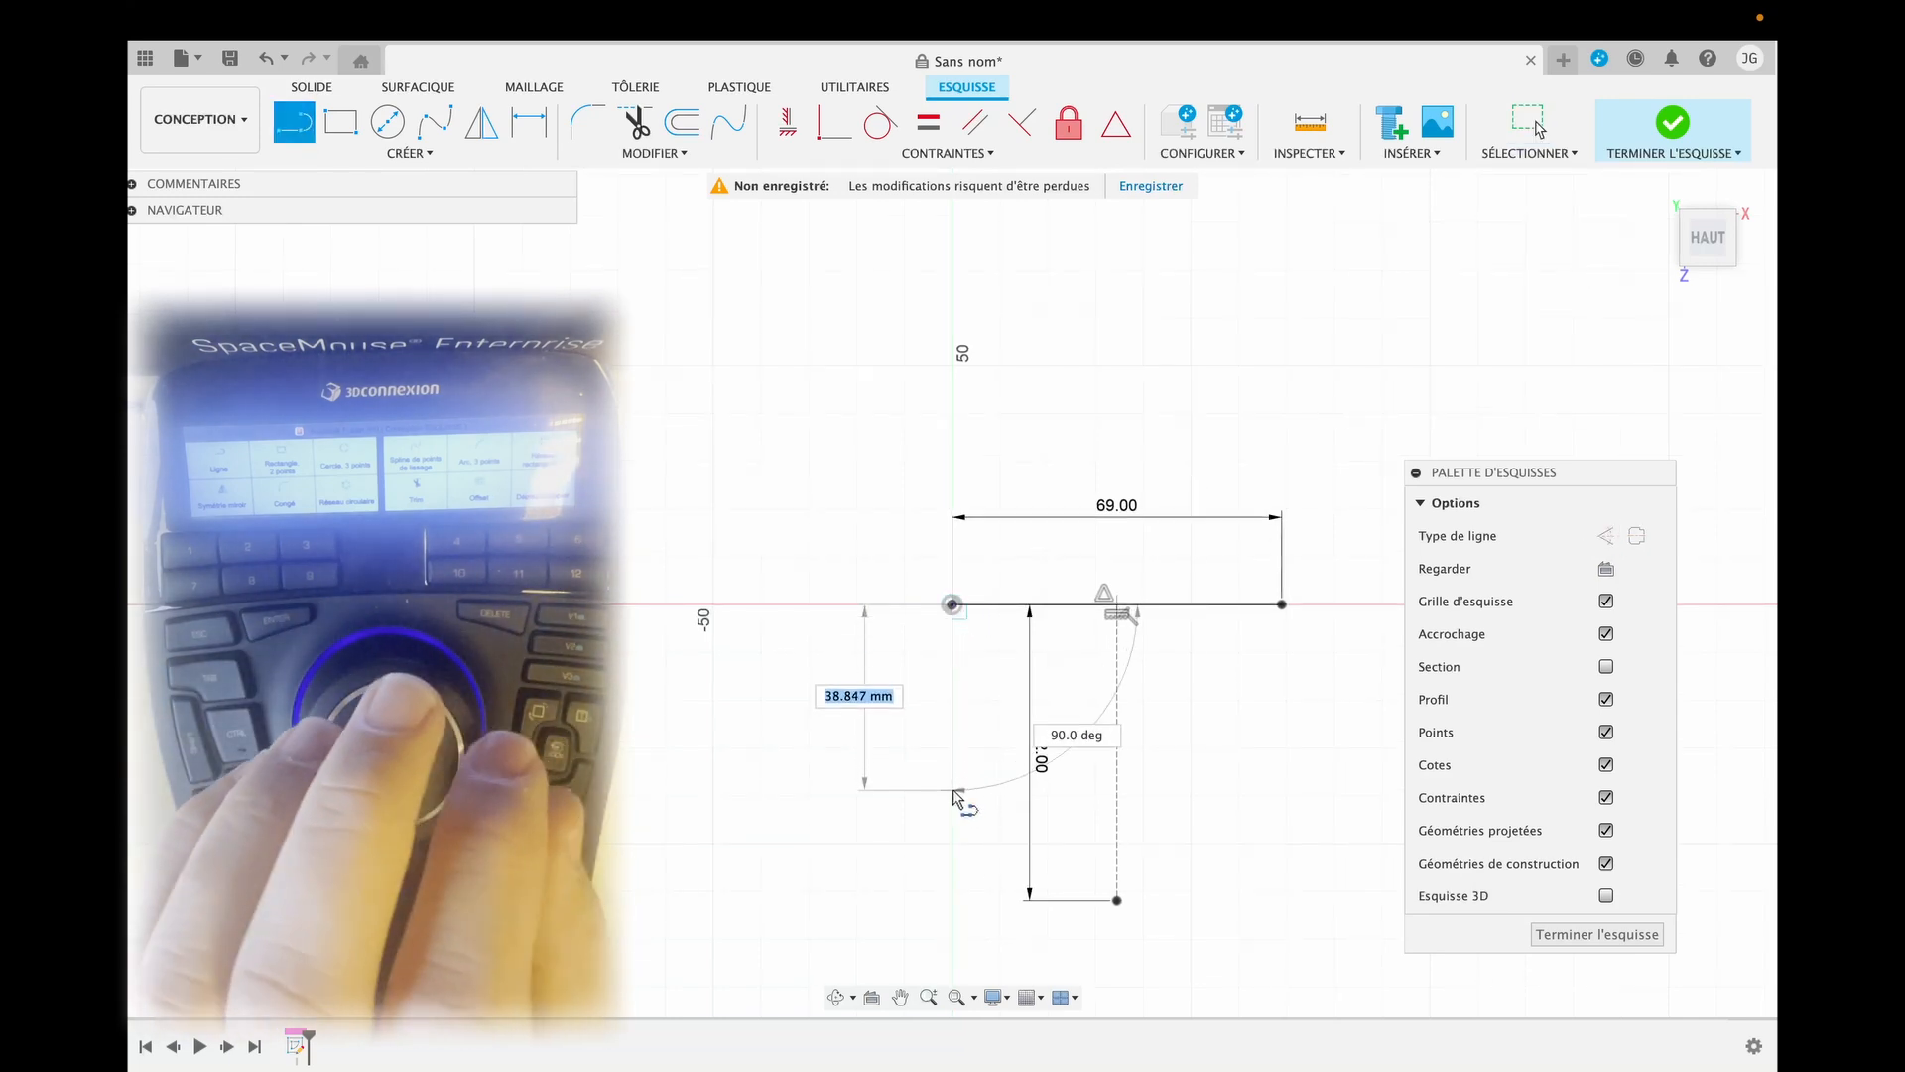
pyautogui.click(952, 795)
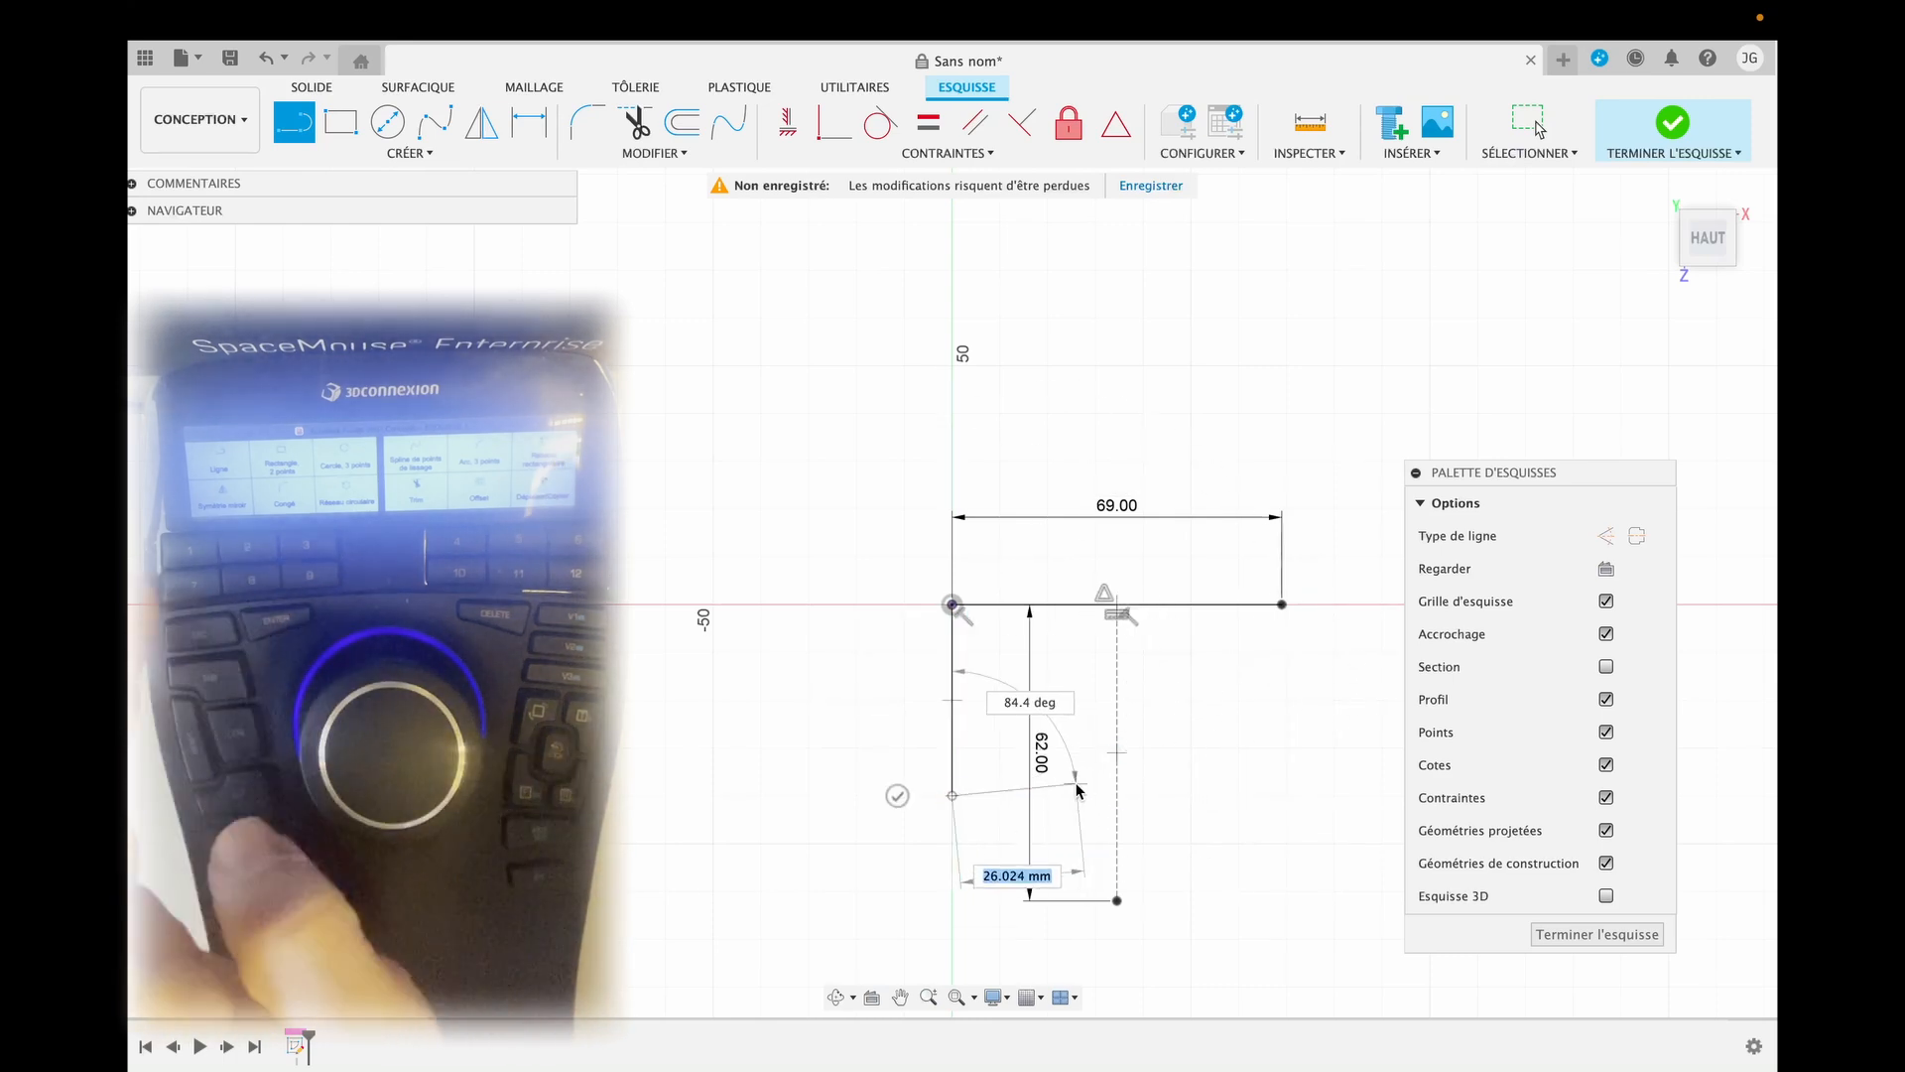
pyautogui.press('Escape')
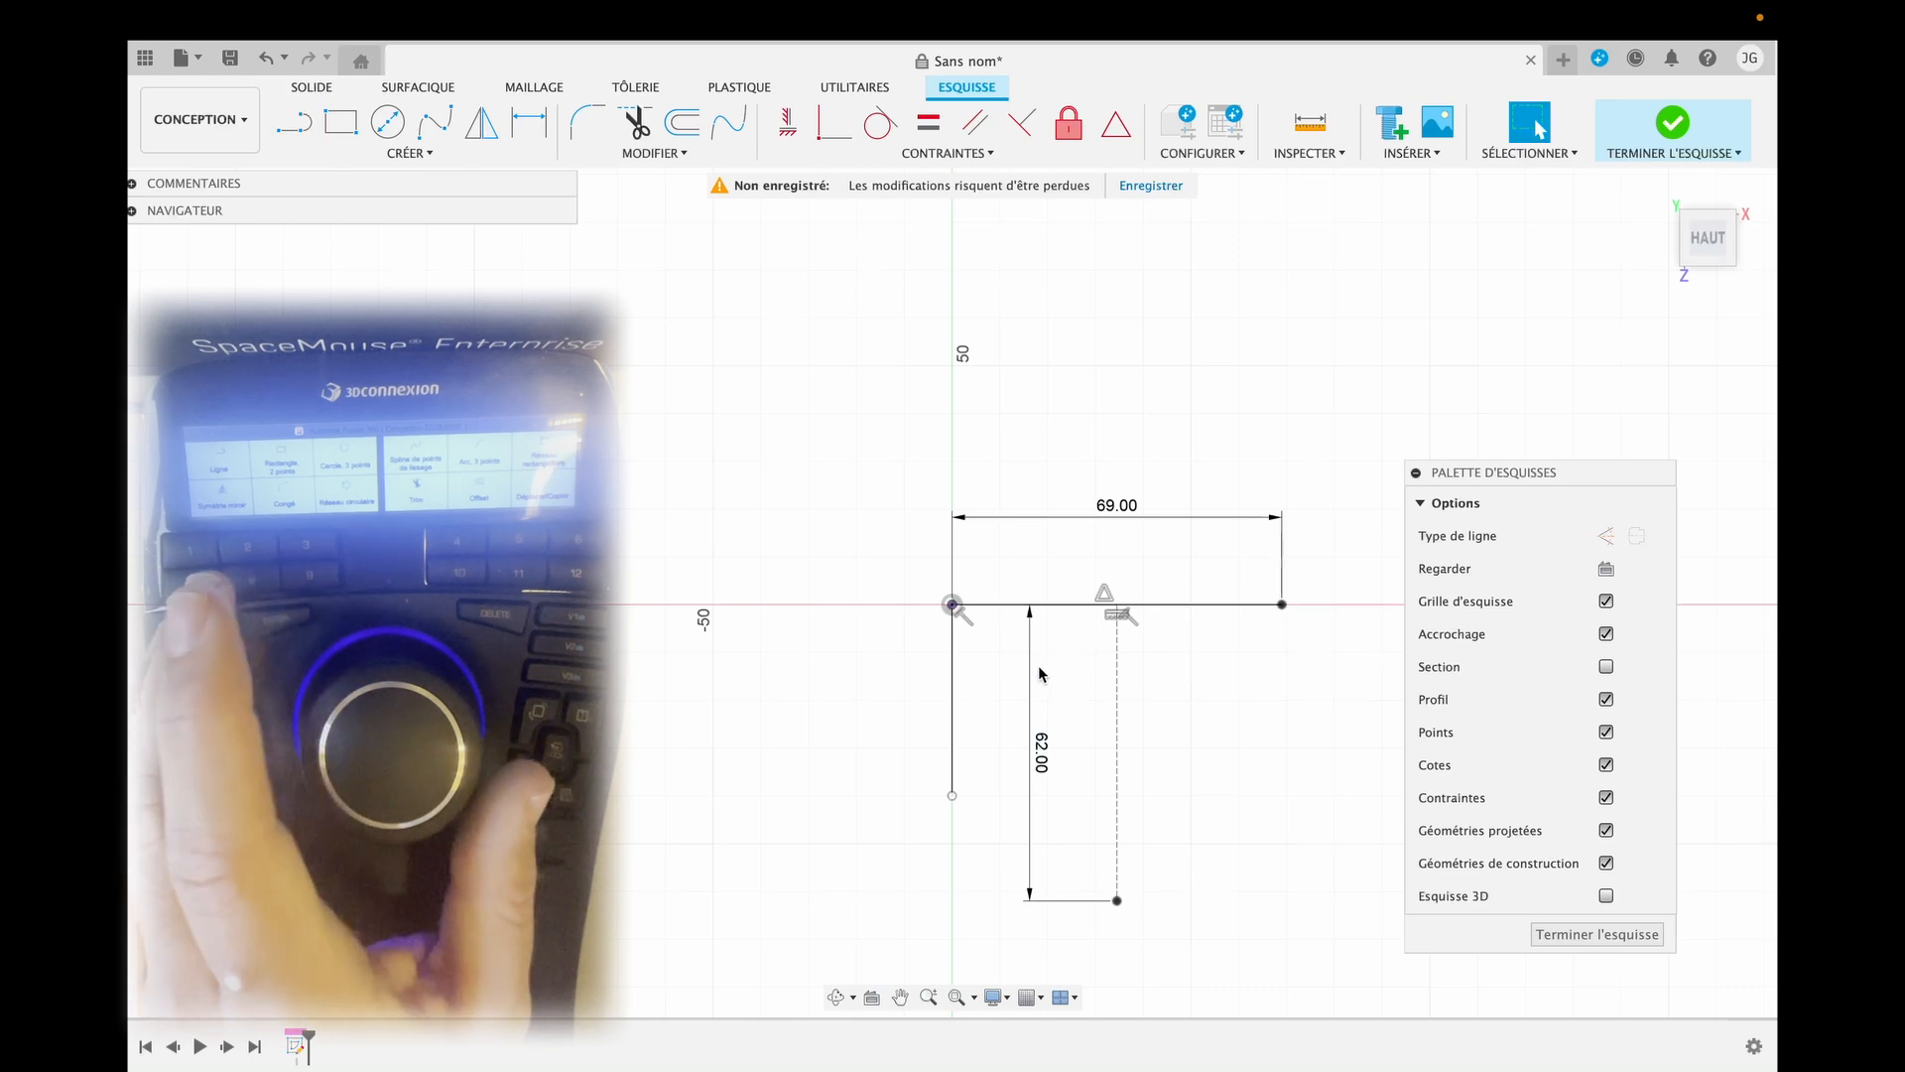
pyautogui.click(1284, 605)
pyautogui.click(1285, 797)
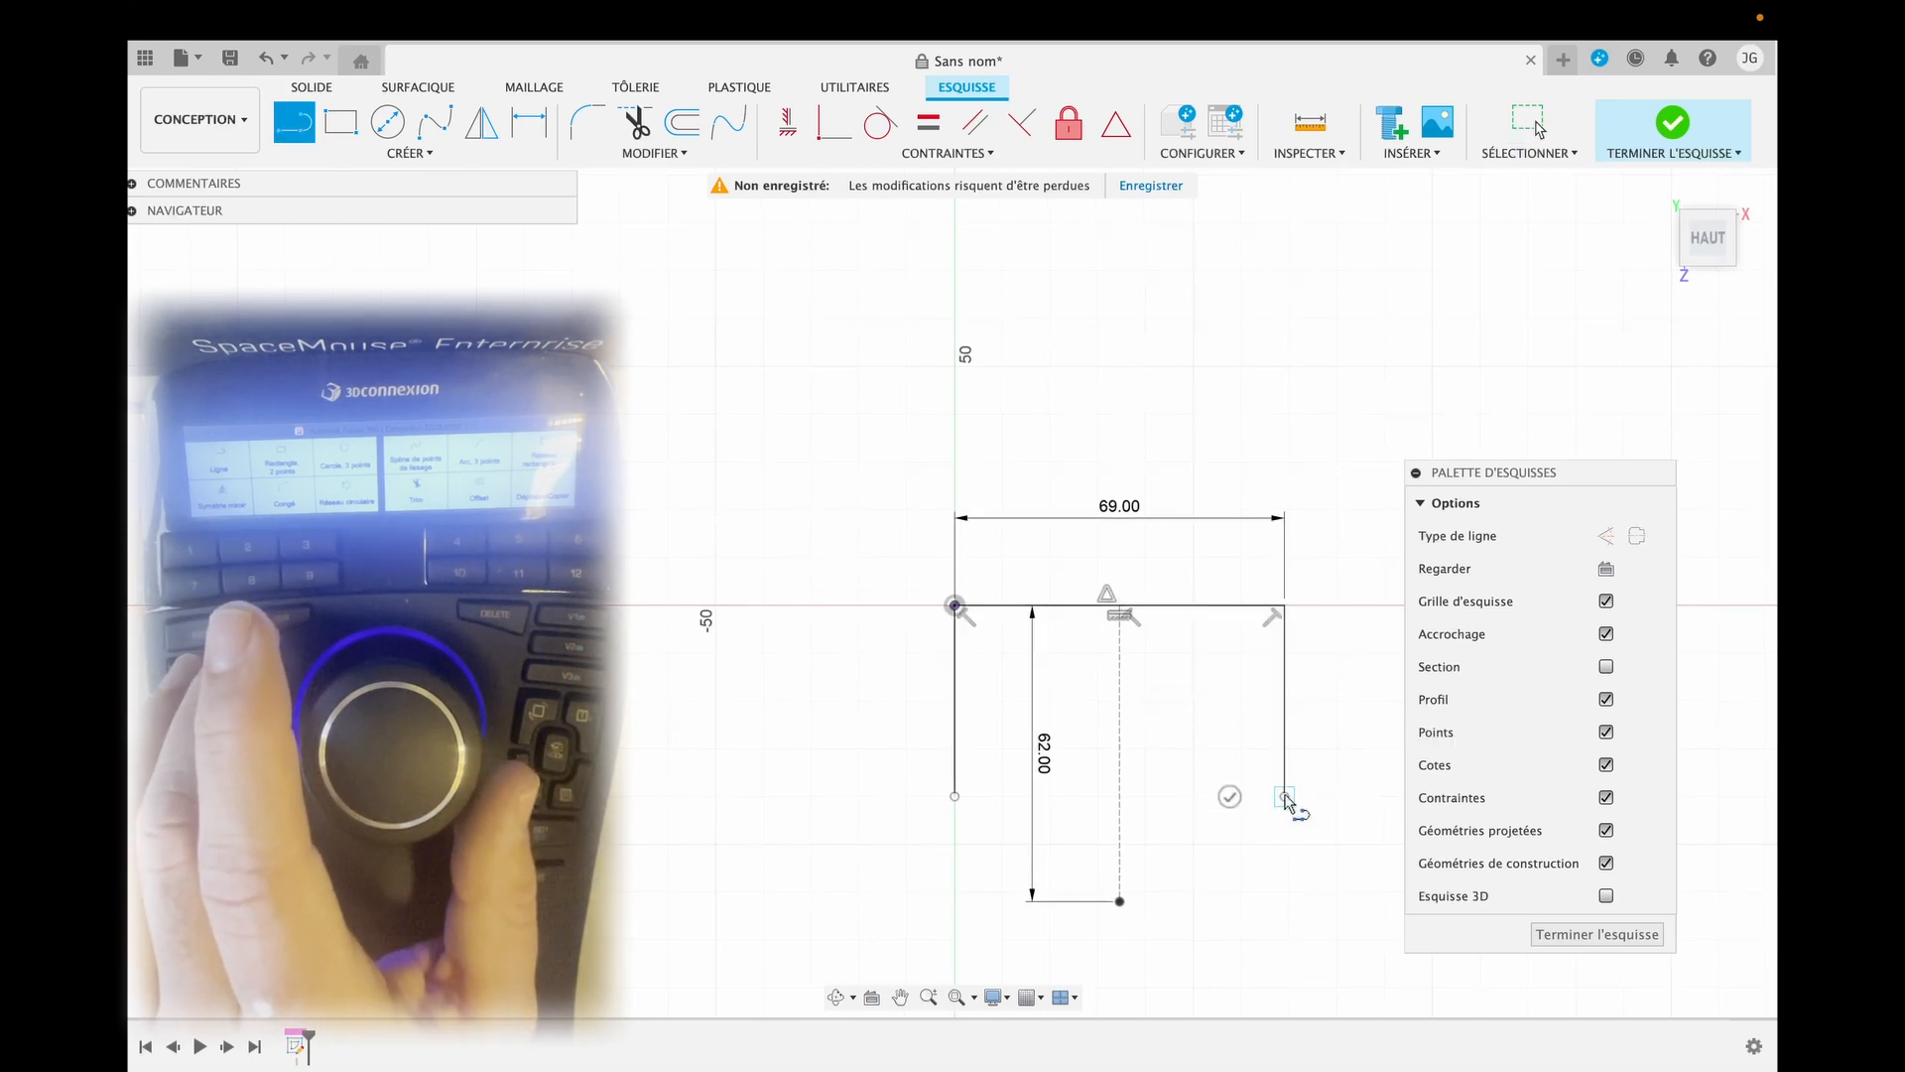
pyautogui.press('Escape')
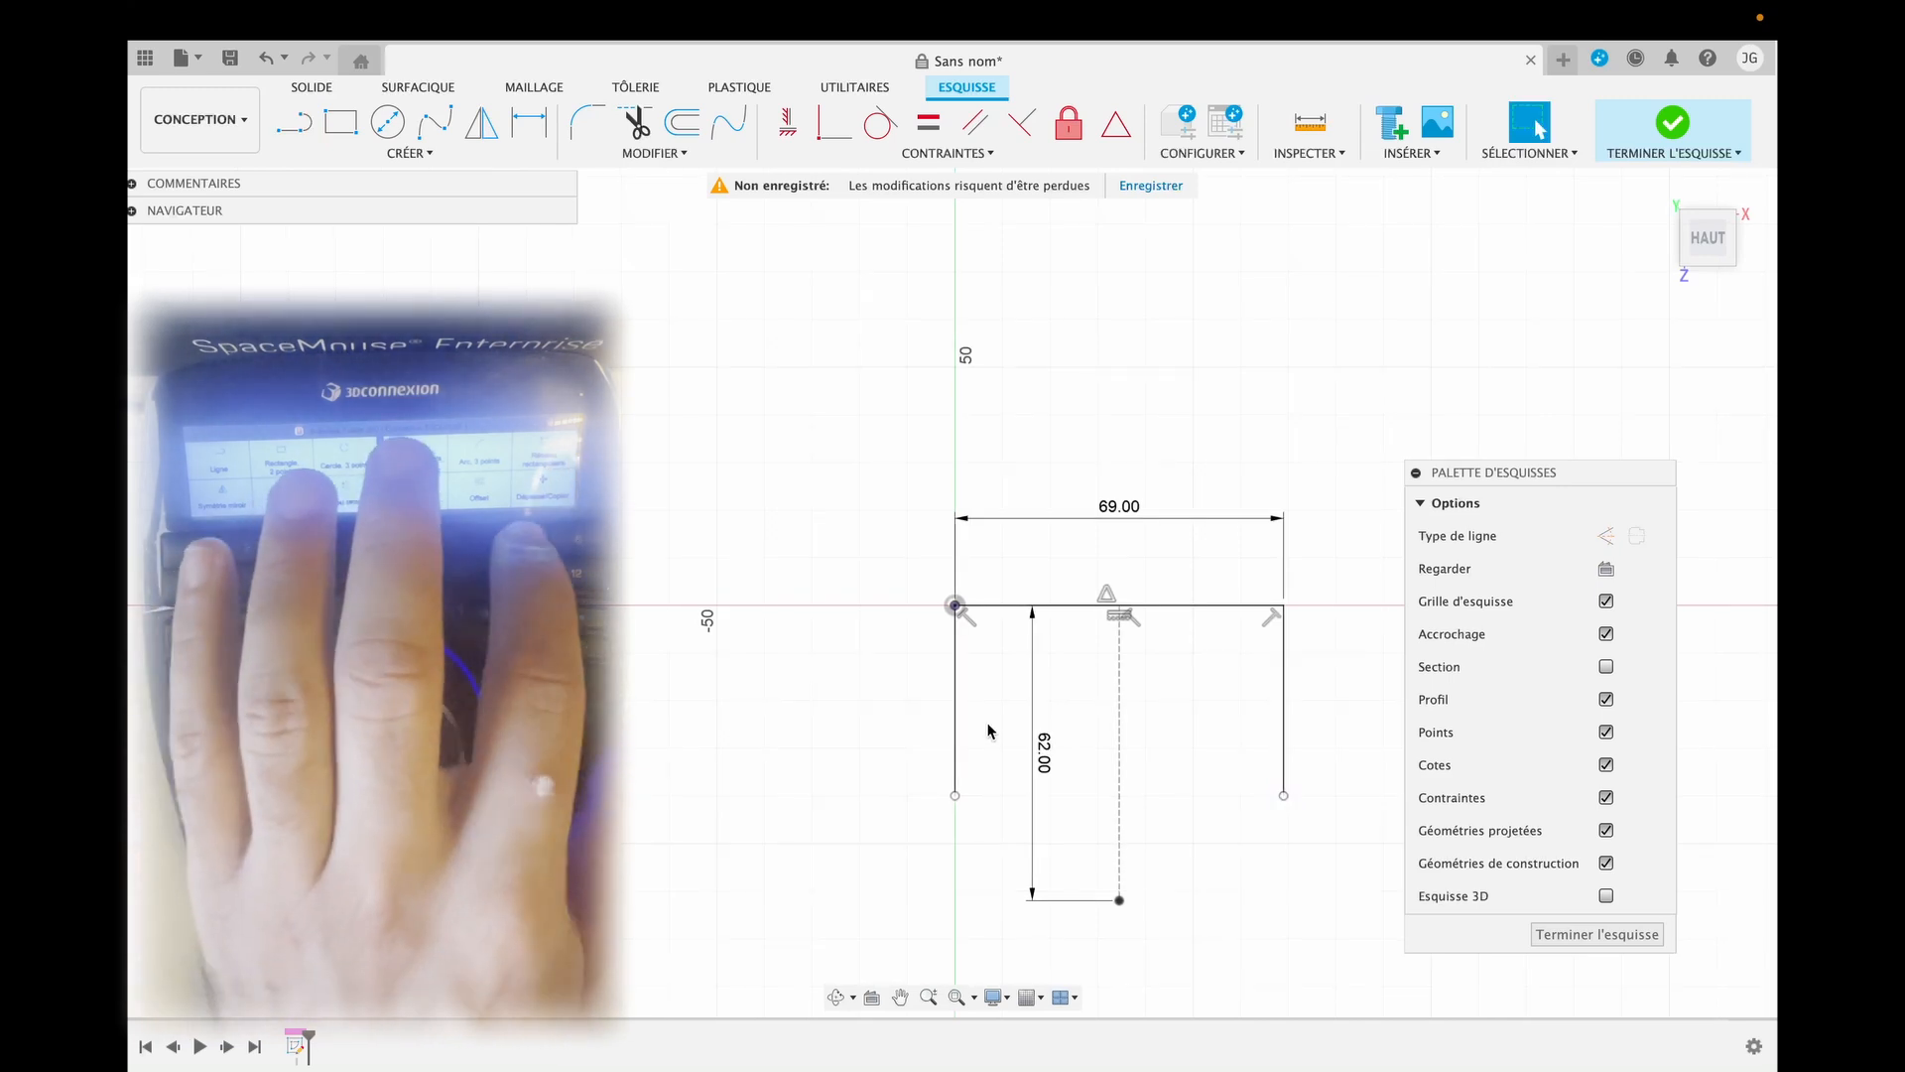
# Draw a three-point arc from the lower end of the left vertical line to the lower end of the construction line.
pyautogui.press('a')
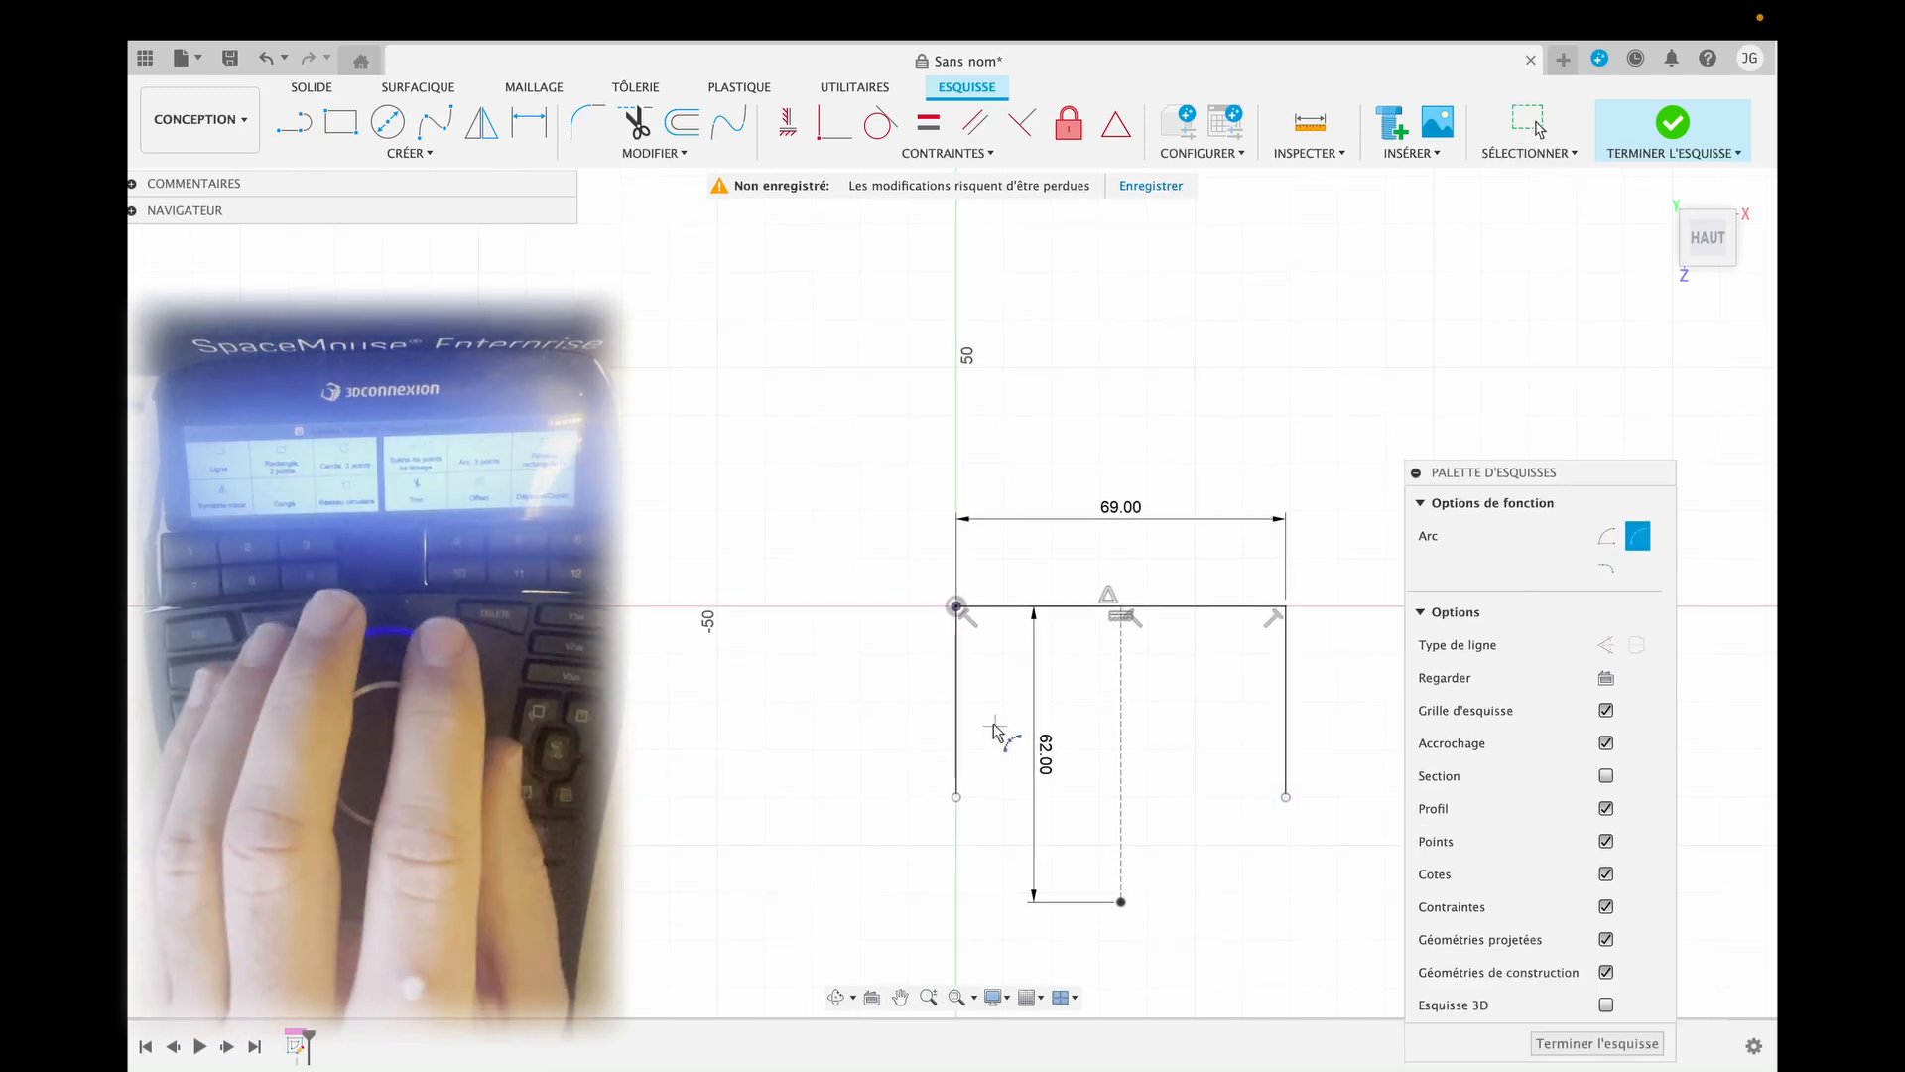
pyautogui.click(957, 798)
pyautogui.click(1120, 902)
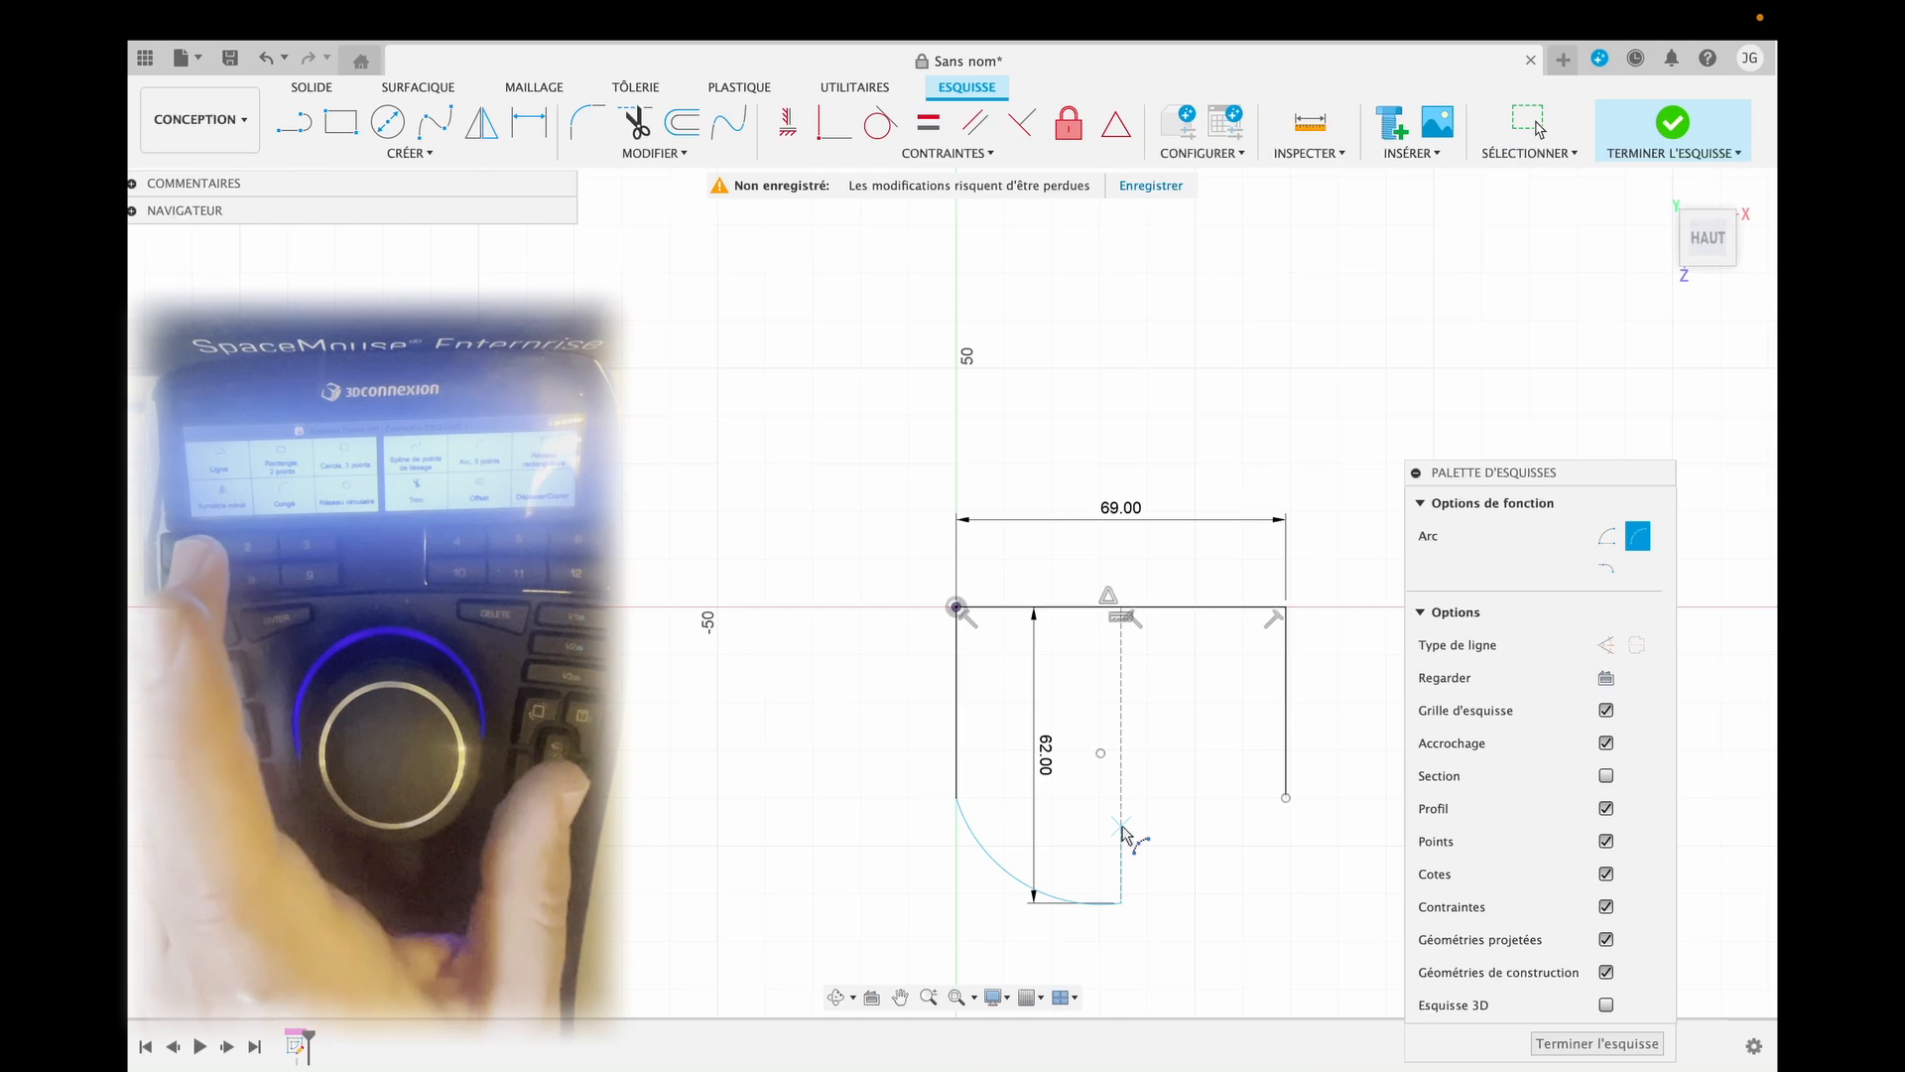
# Mirror the lower-left arc about the vertical construction line to close the rounded bottom of the profile.
pyautogui.press('7')
pyautogui.click(1051, 896)
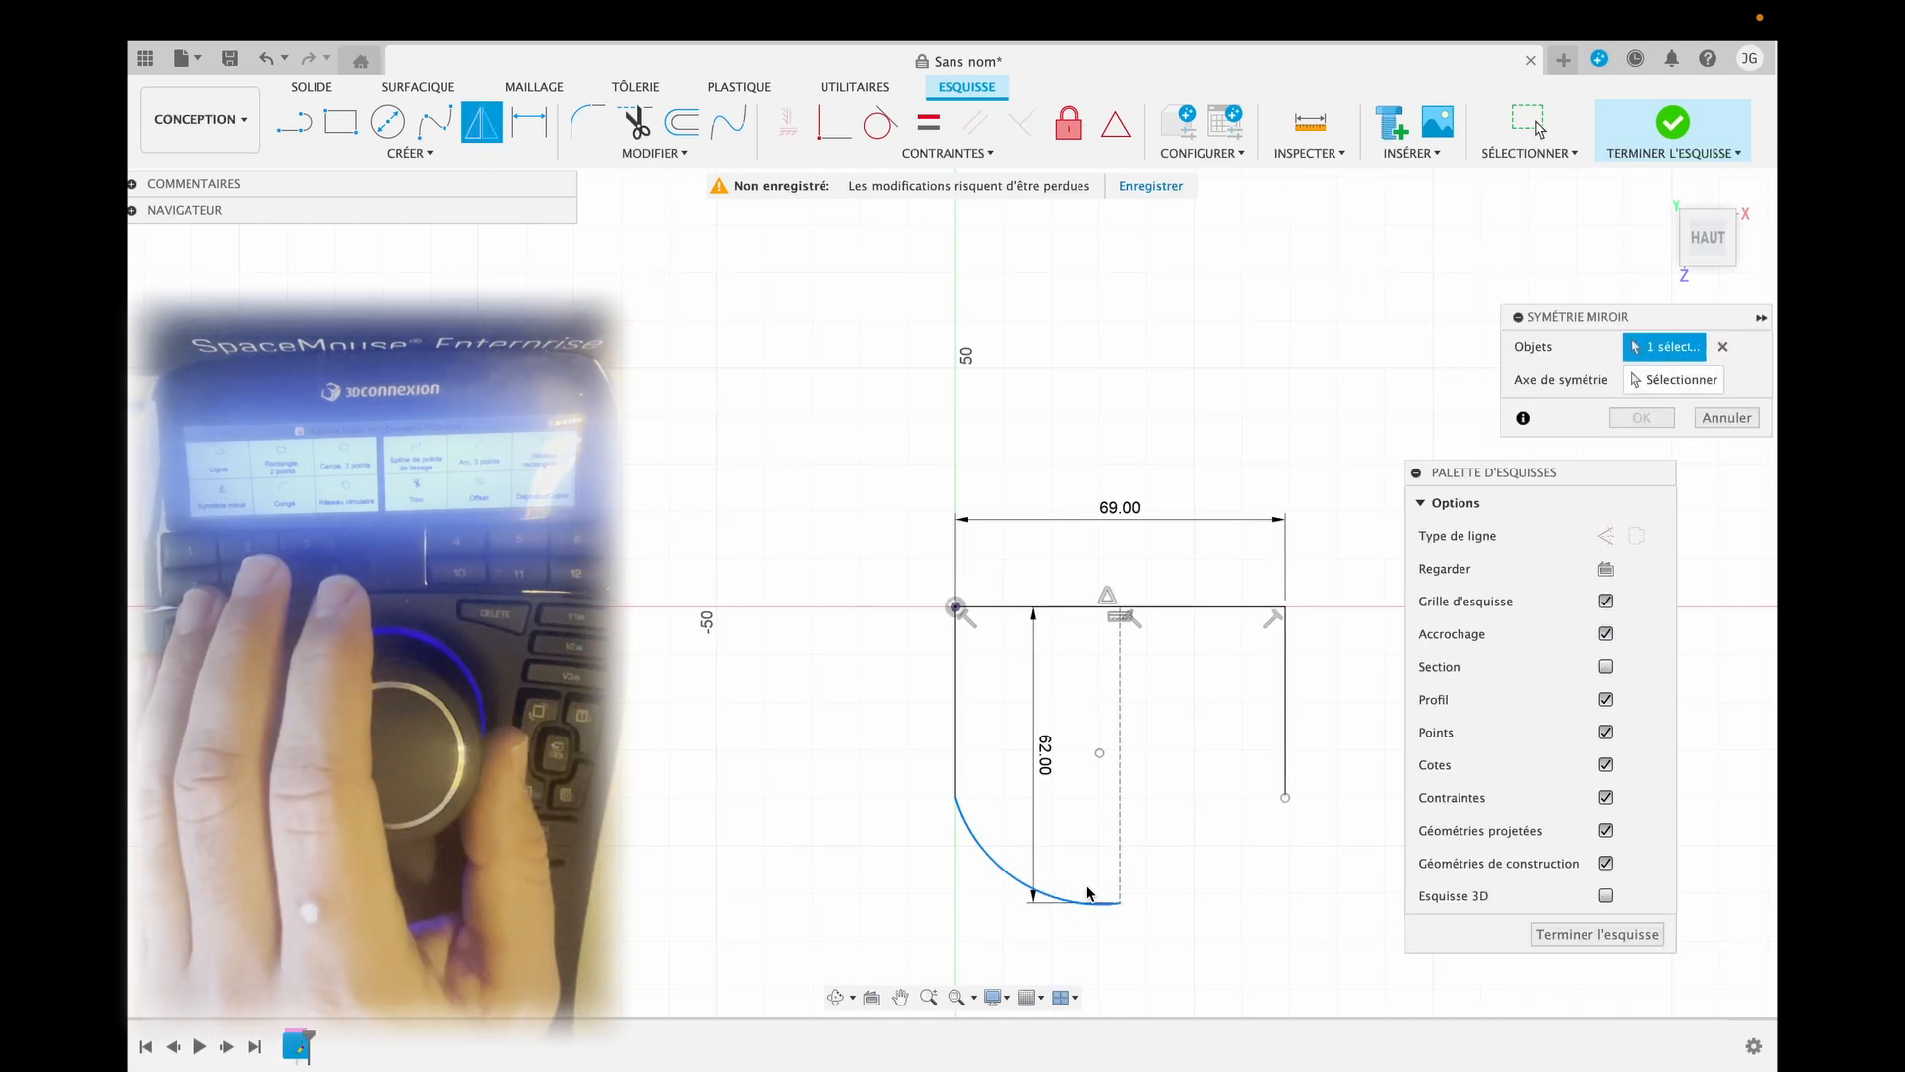
pyautogui.click(1674, 380)
pyautogui.click(1121, 822)
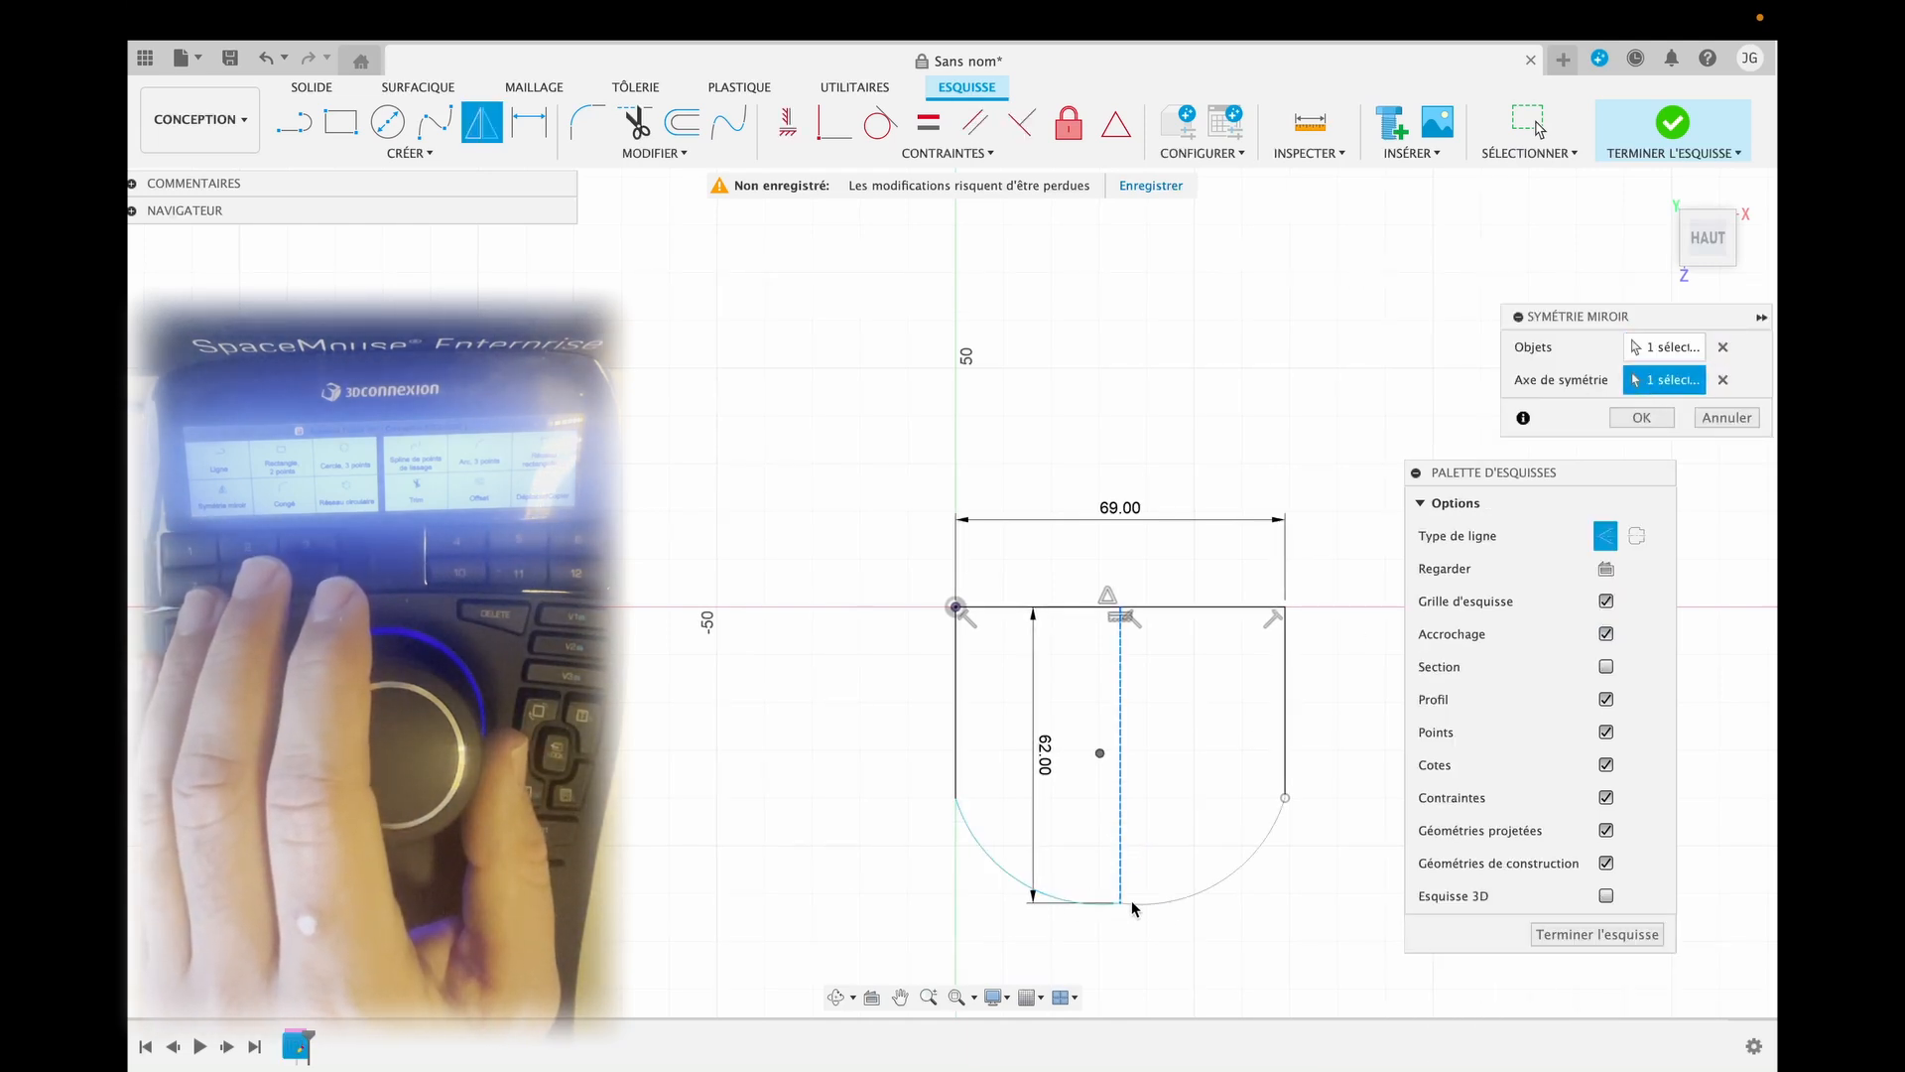
pyautogui.click(1641, 416)
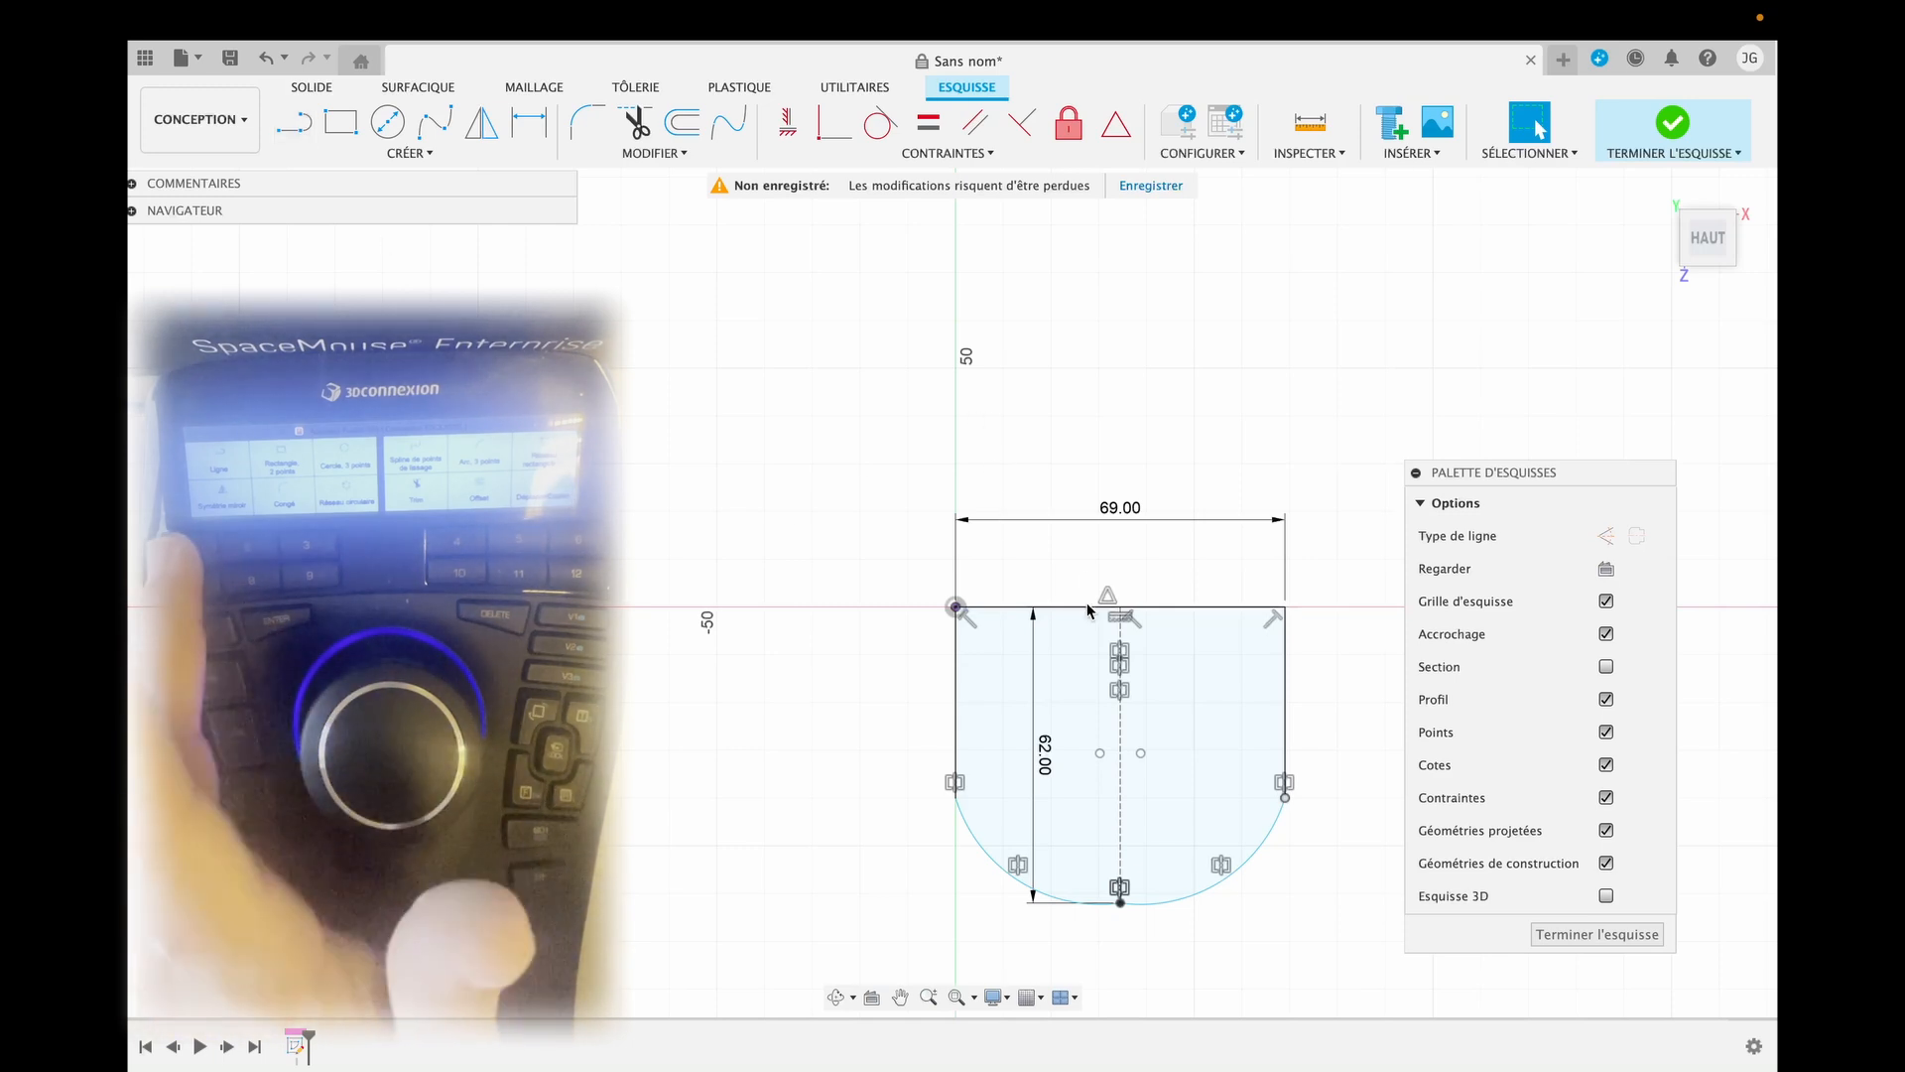
# Draw a short vertical line about 2 mm long upward from the origin.
pyautogui.press('l')
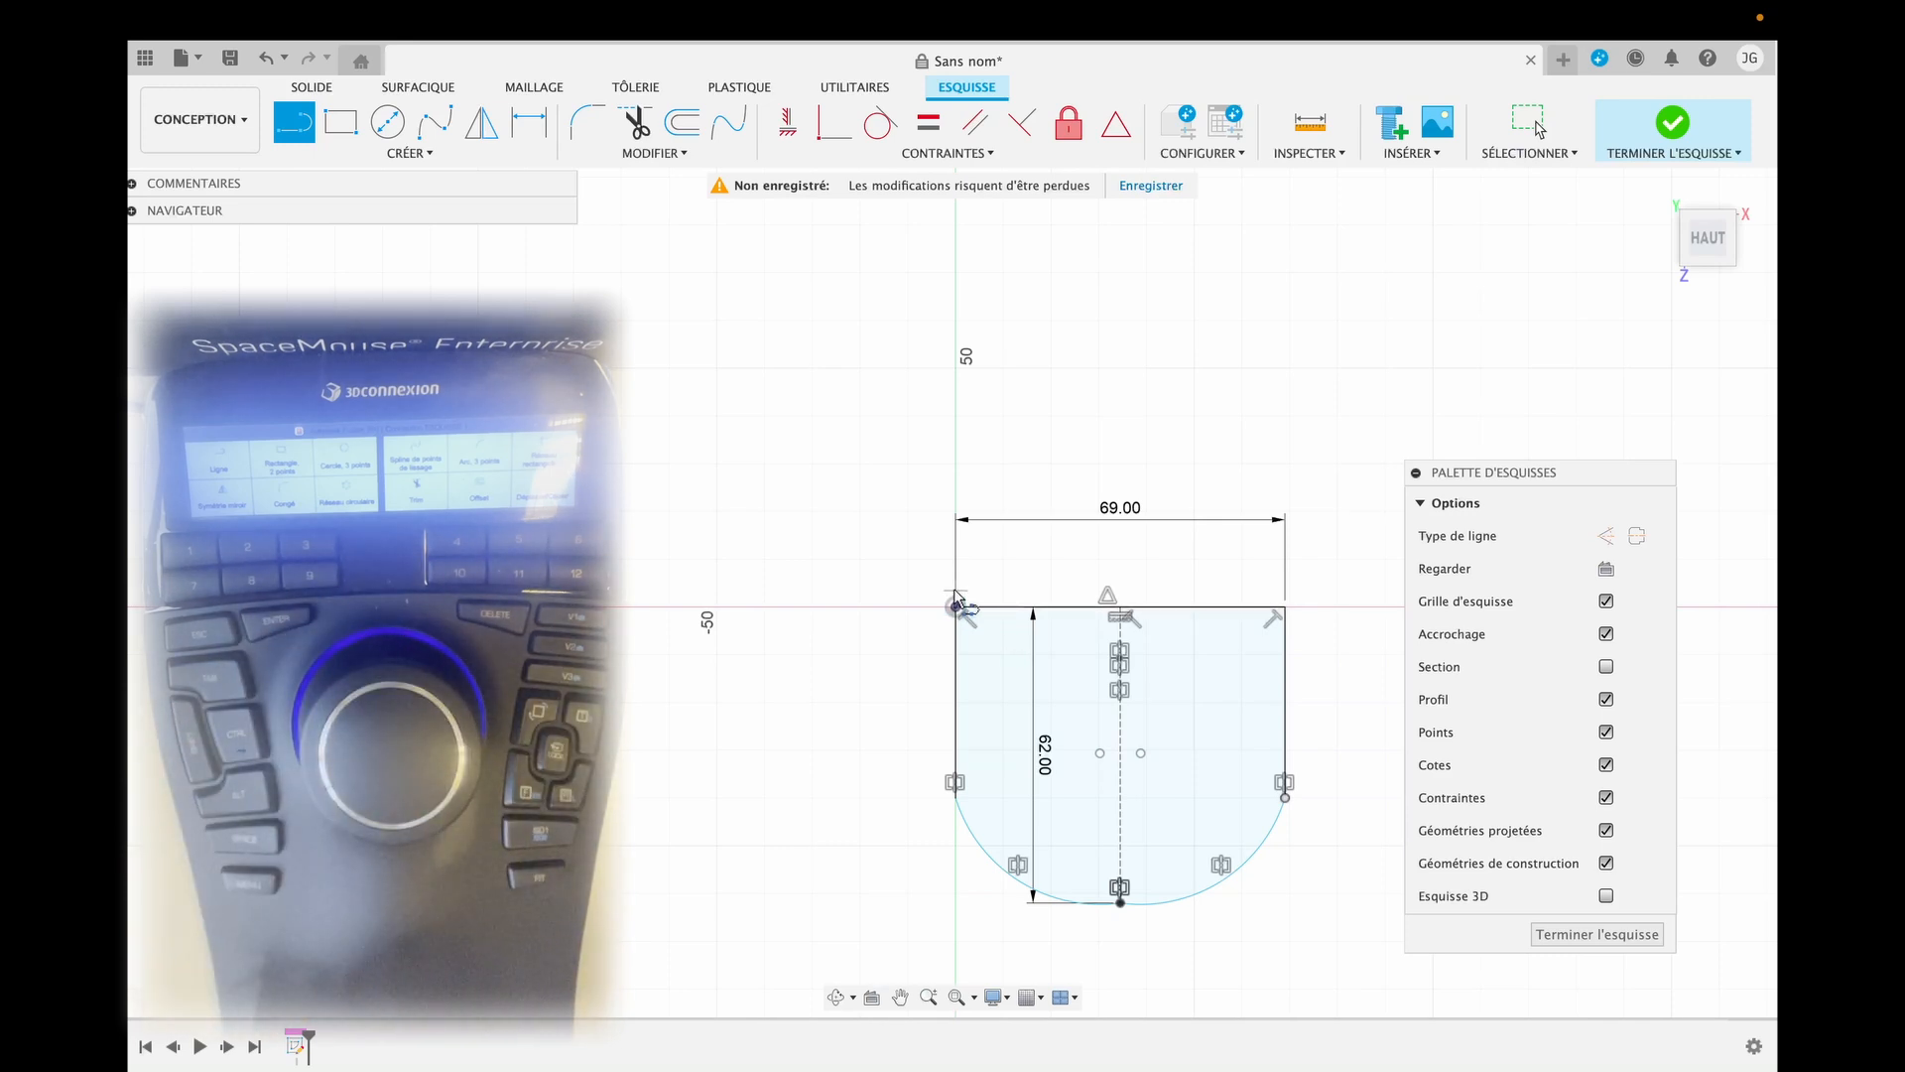
pyautogui.scroll(3, 954, 591)
pyautogui.scroll(3, 954, 591)
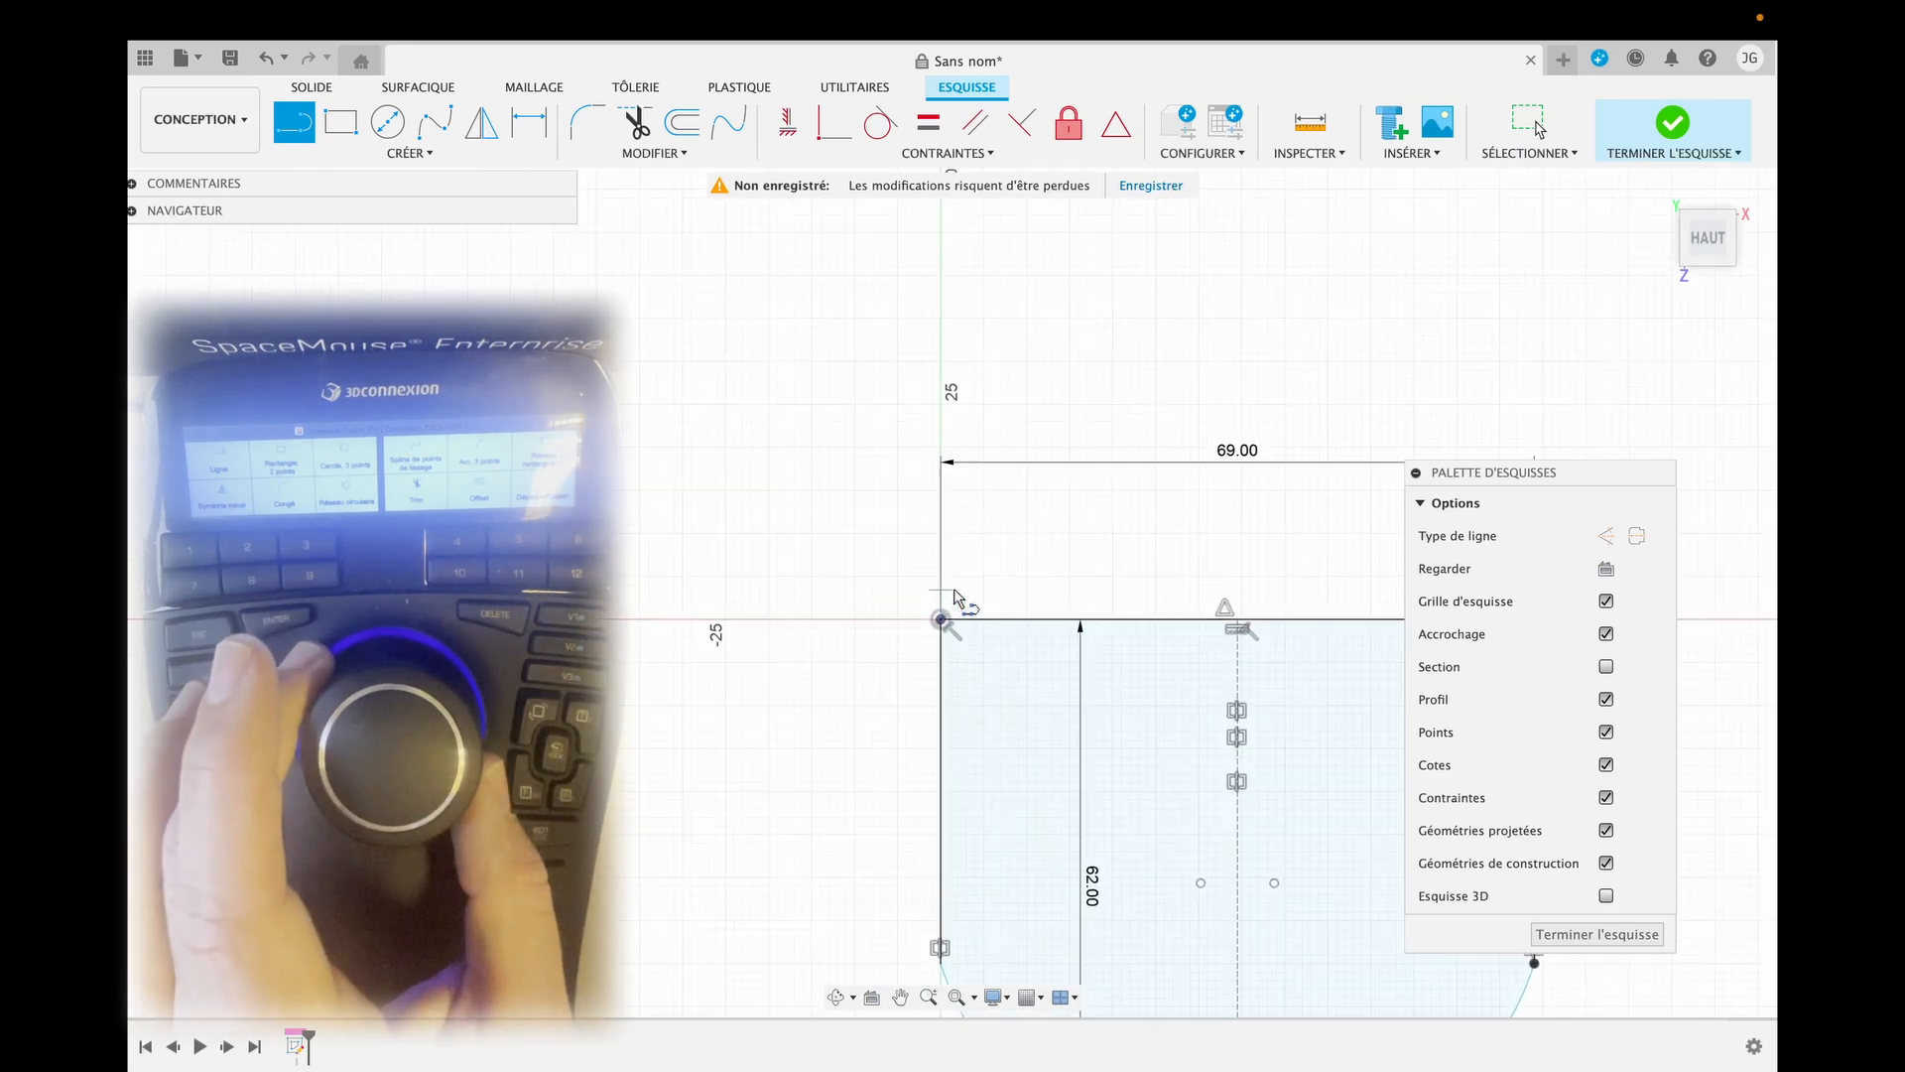
pyautogui.scroll(5, 953, 591)
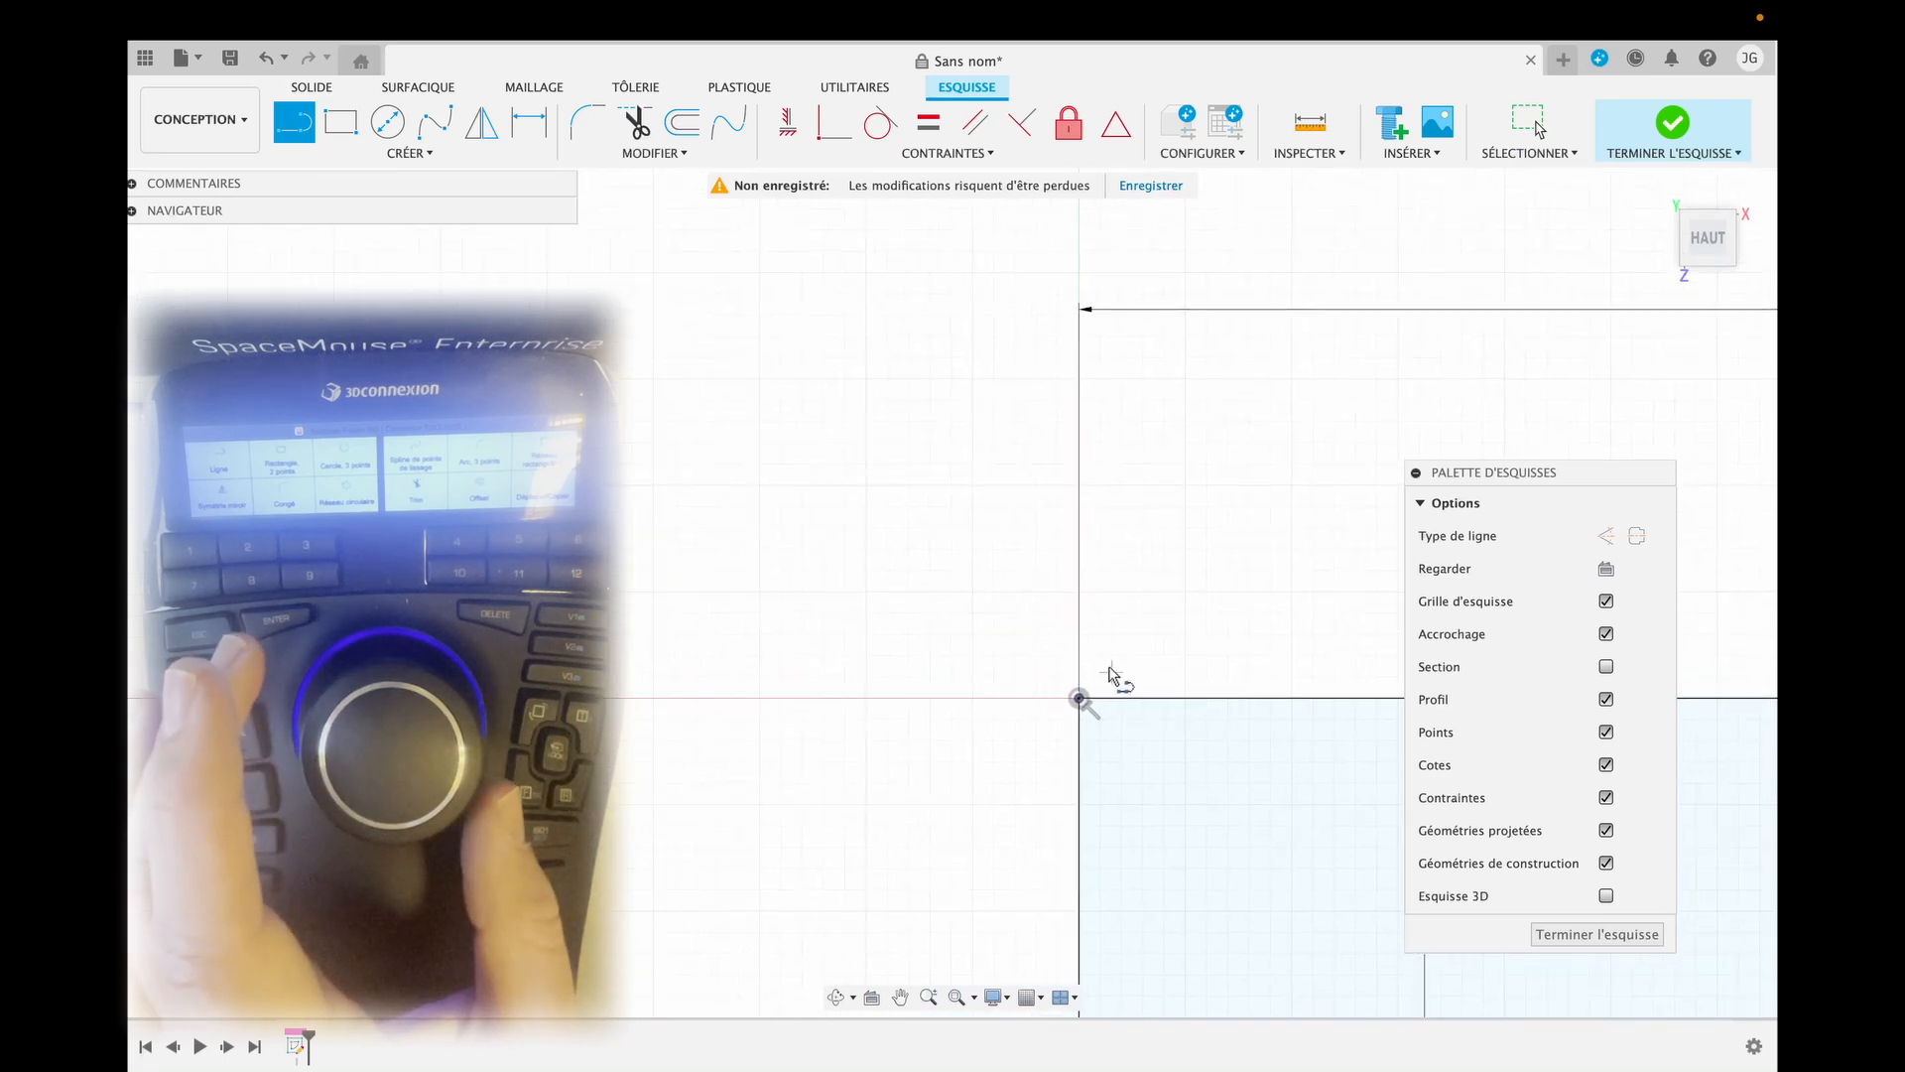
pyautogui.click(1080, 699)
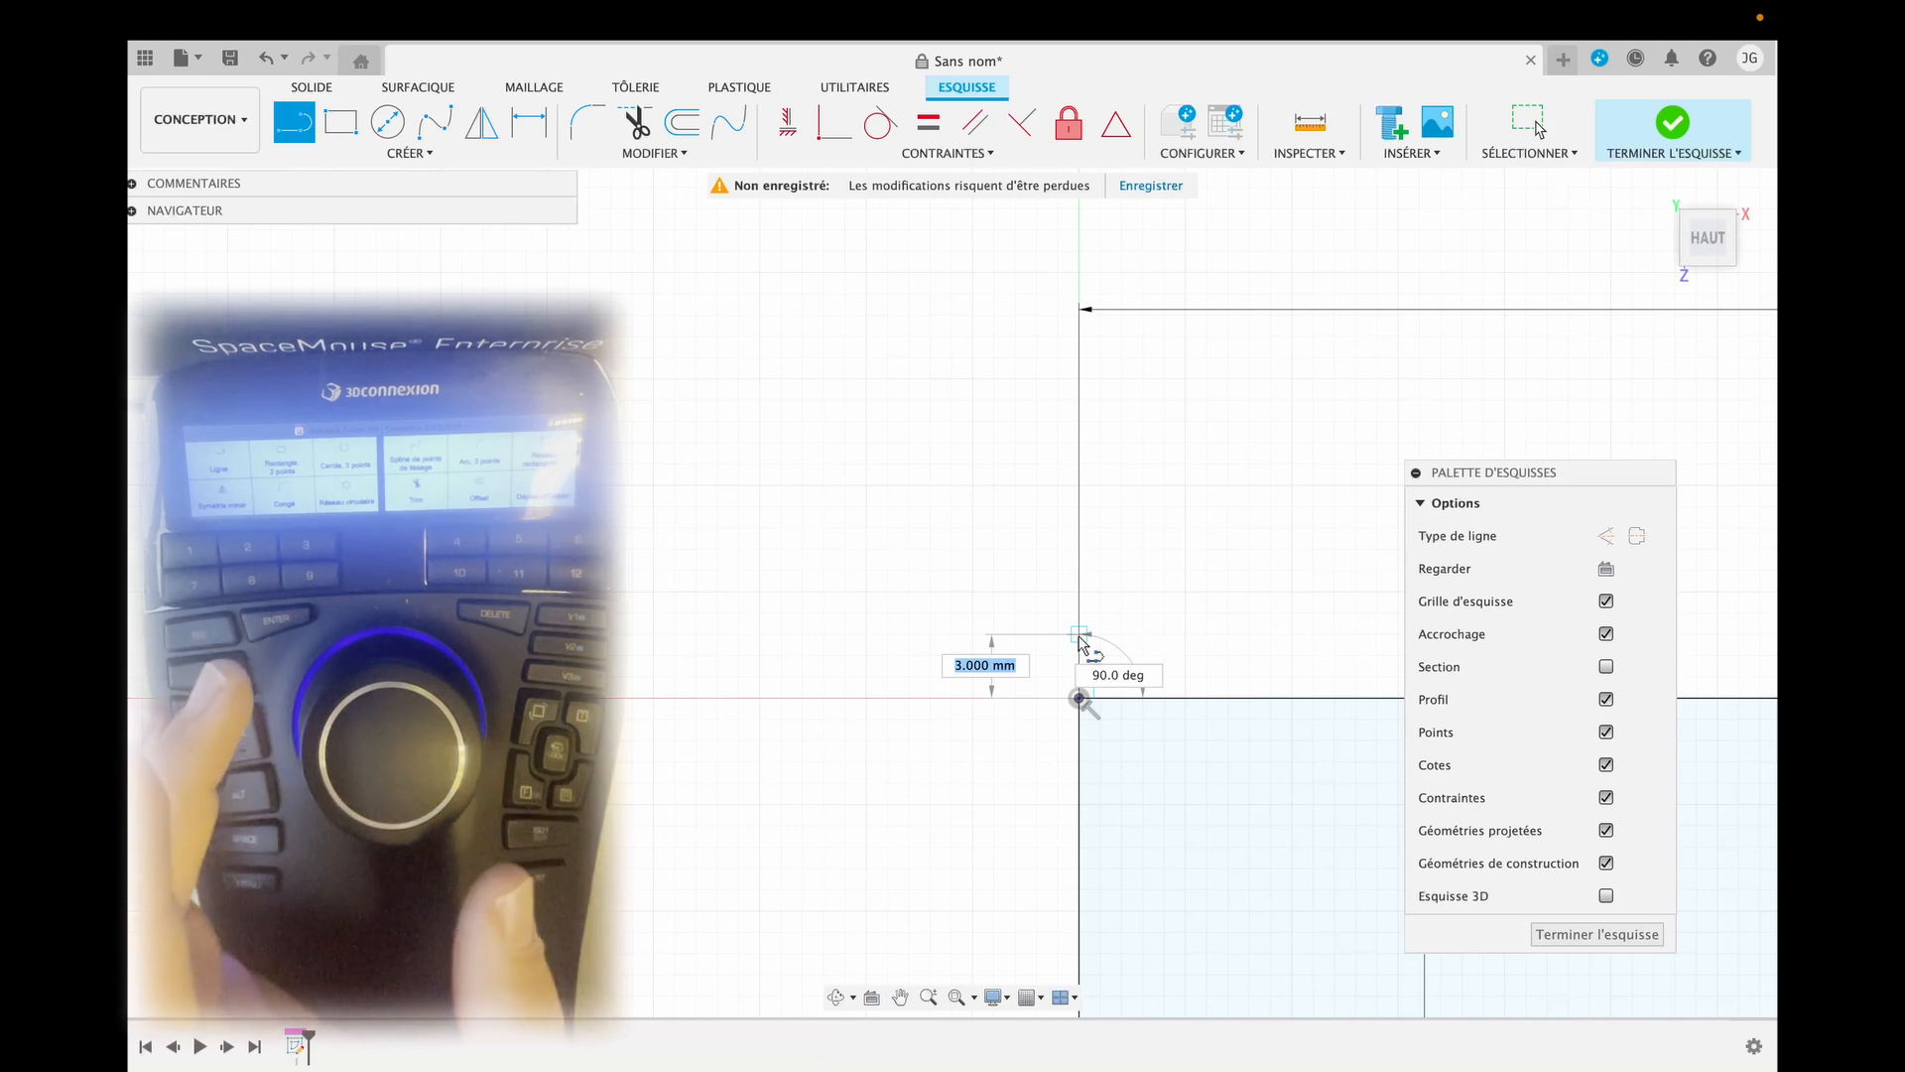
pyautogui.click(1079, 653)
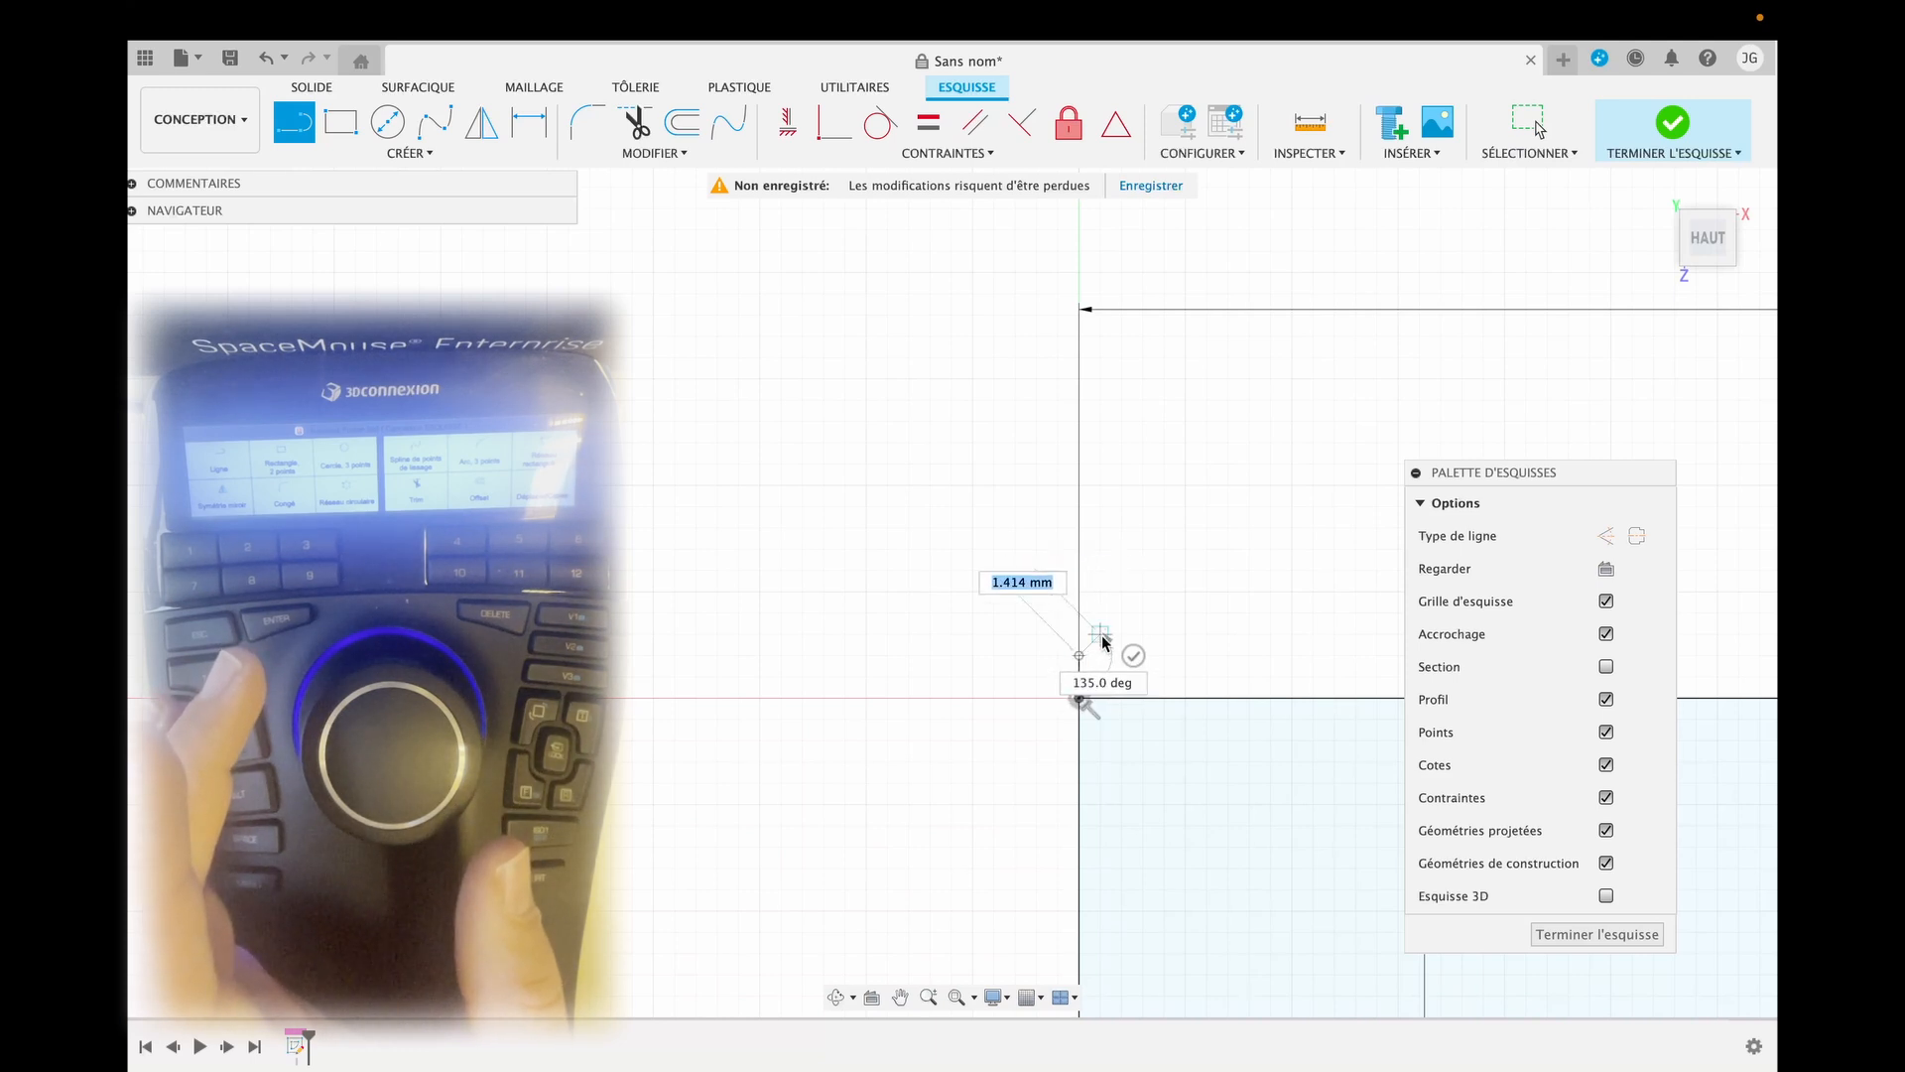
pyautogui.press('Escape')
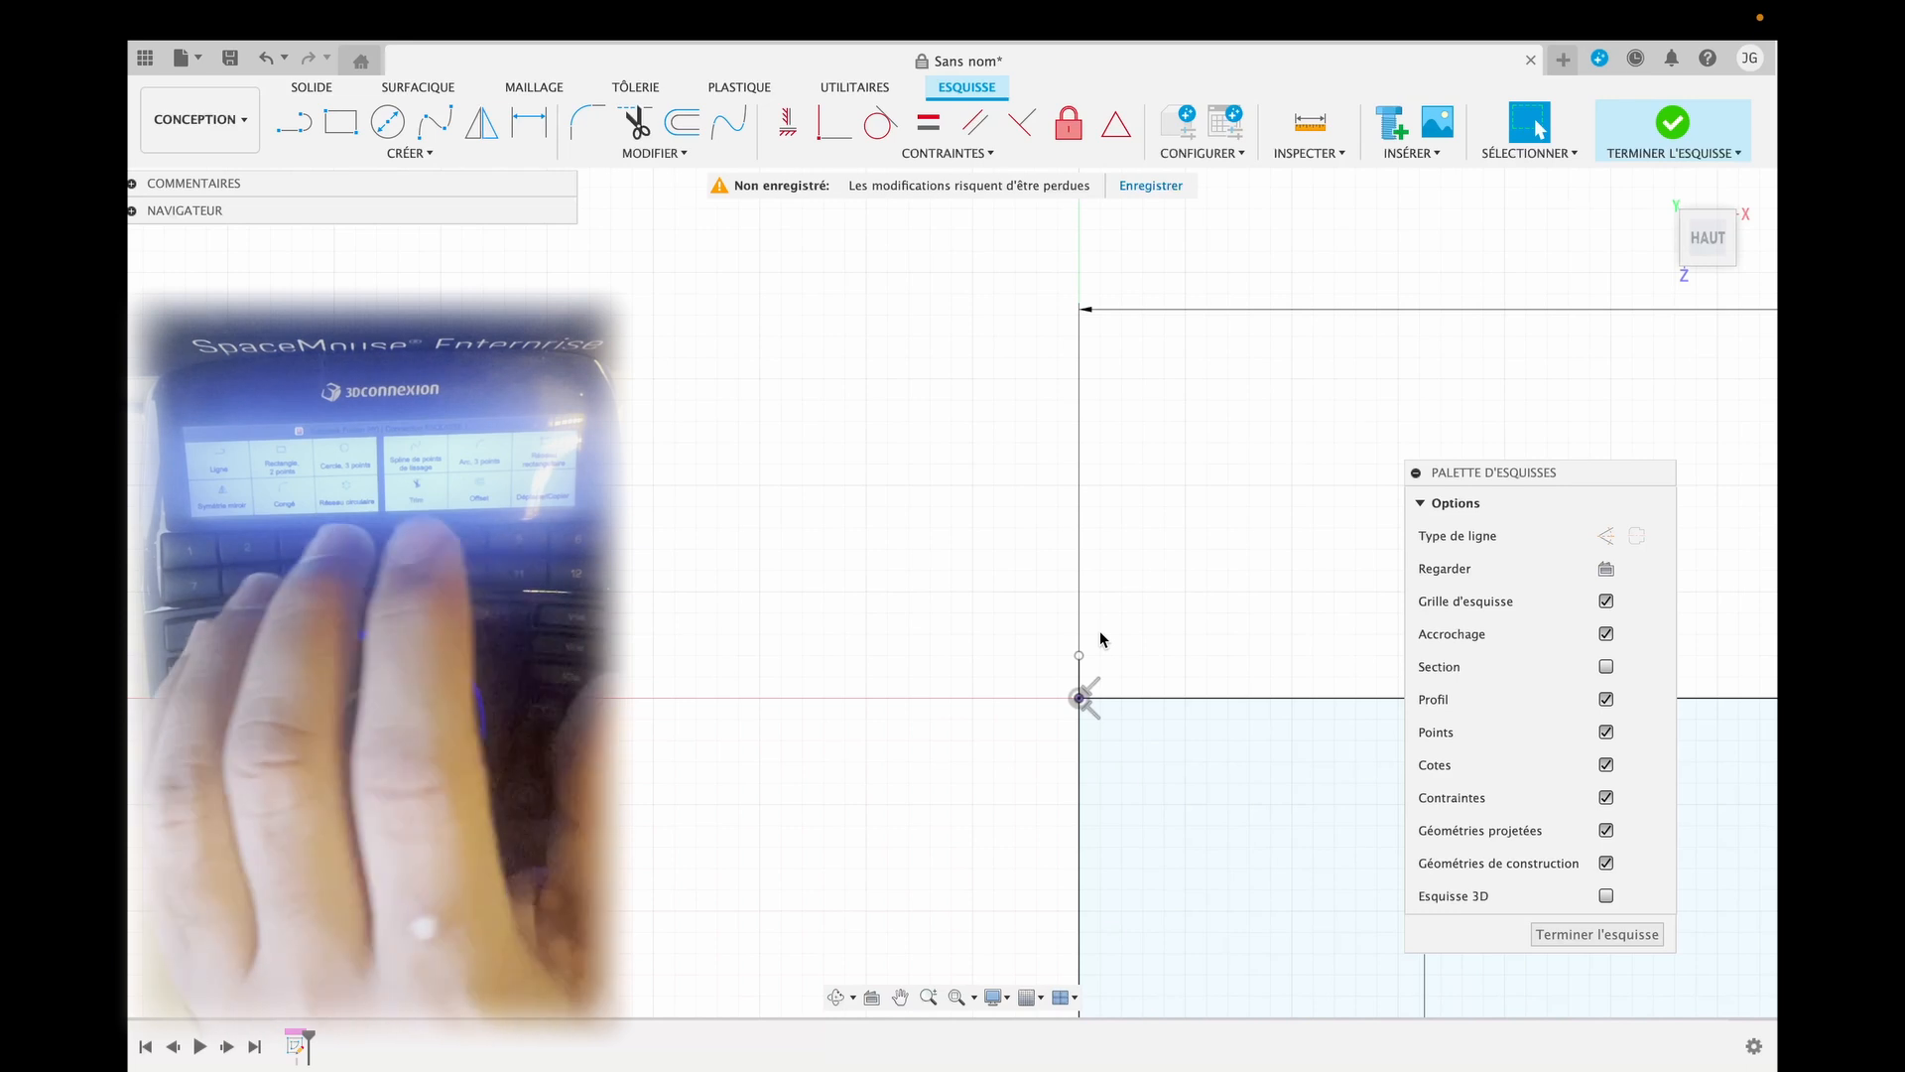
# Draw a small three-point arc from the top of the short line to a point about 1.4 mm away, up and to the right.
pyautogui.press('5')
pyautogui.click(1078, 655)
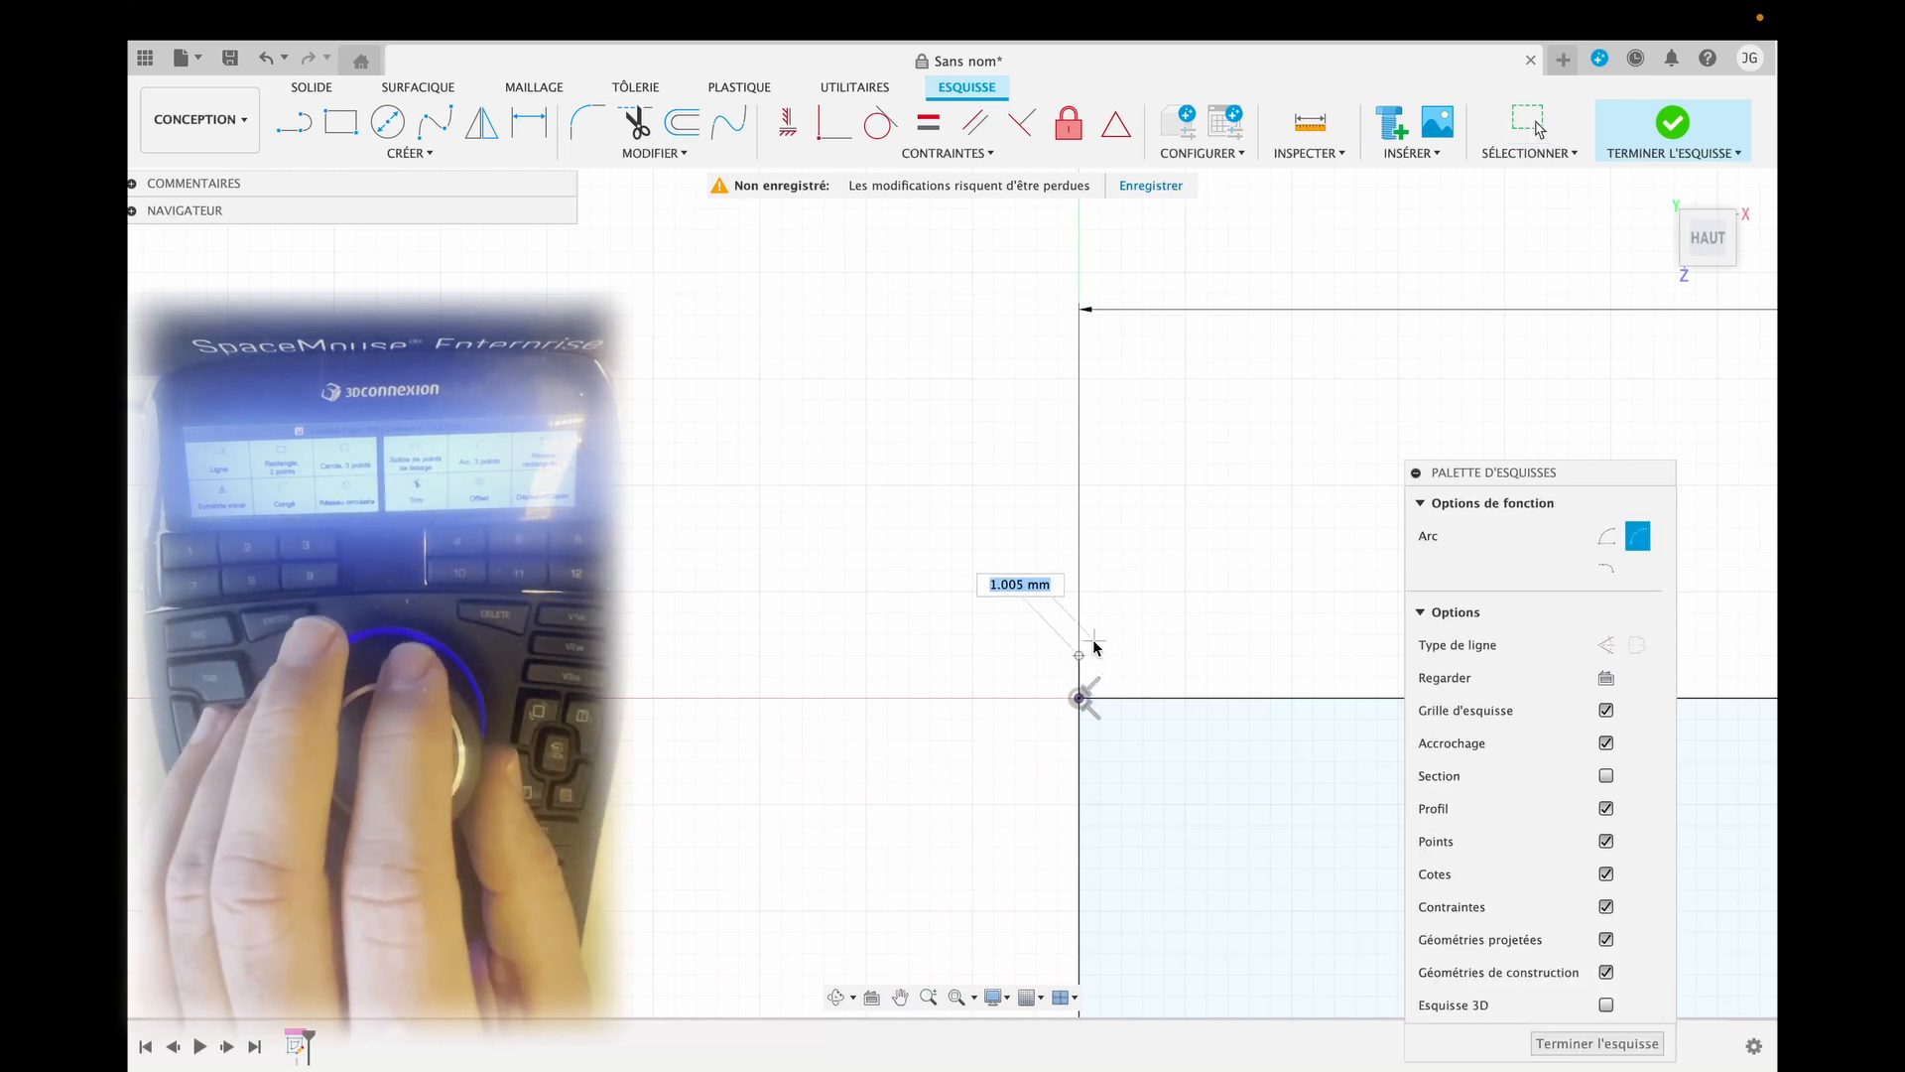
pyautogui.click(1100, 635)
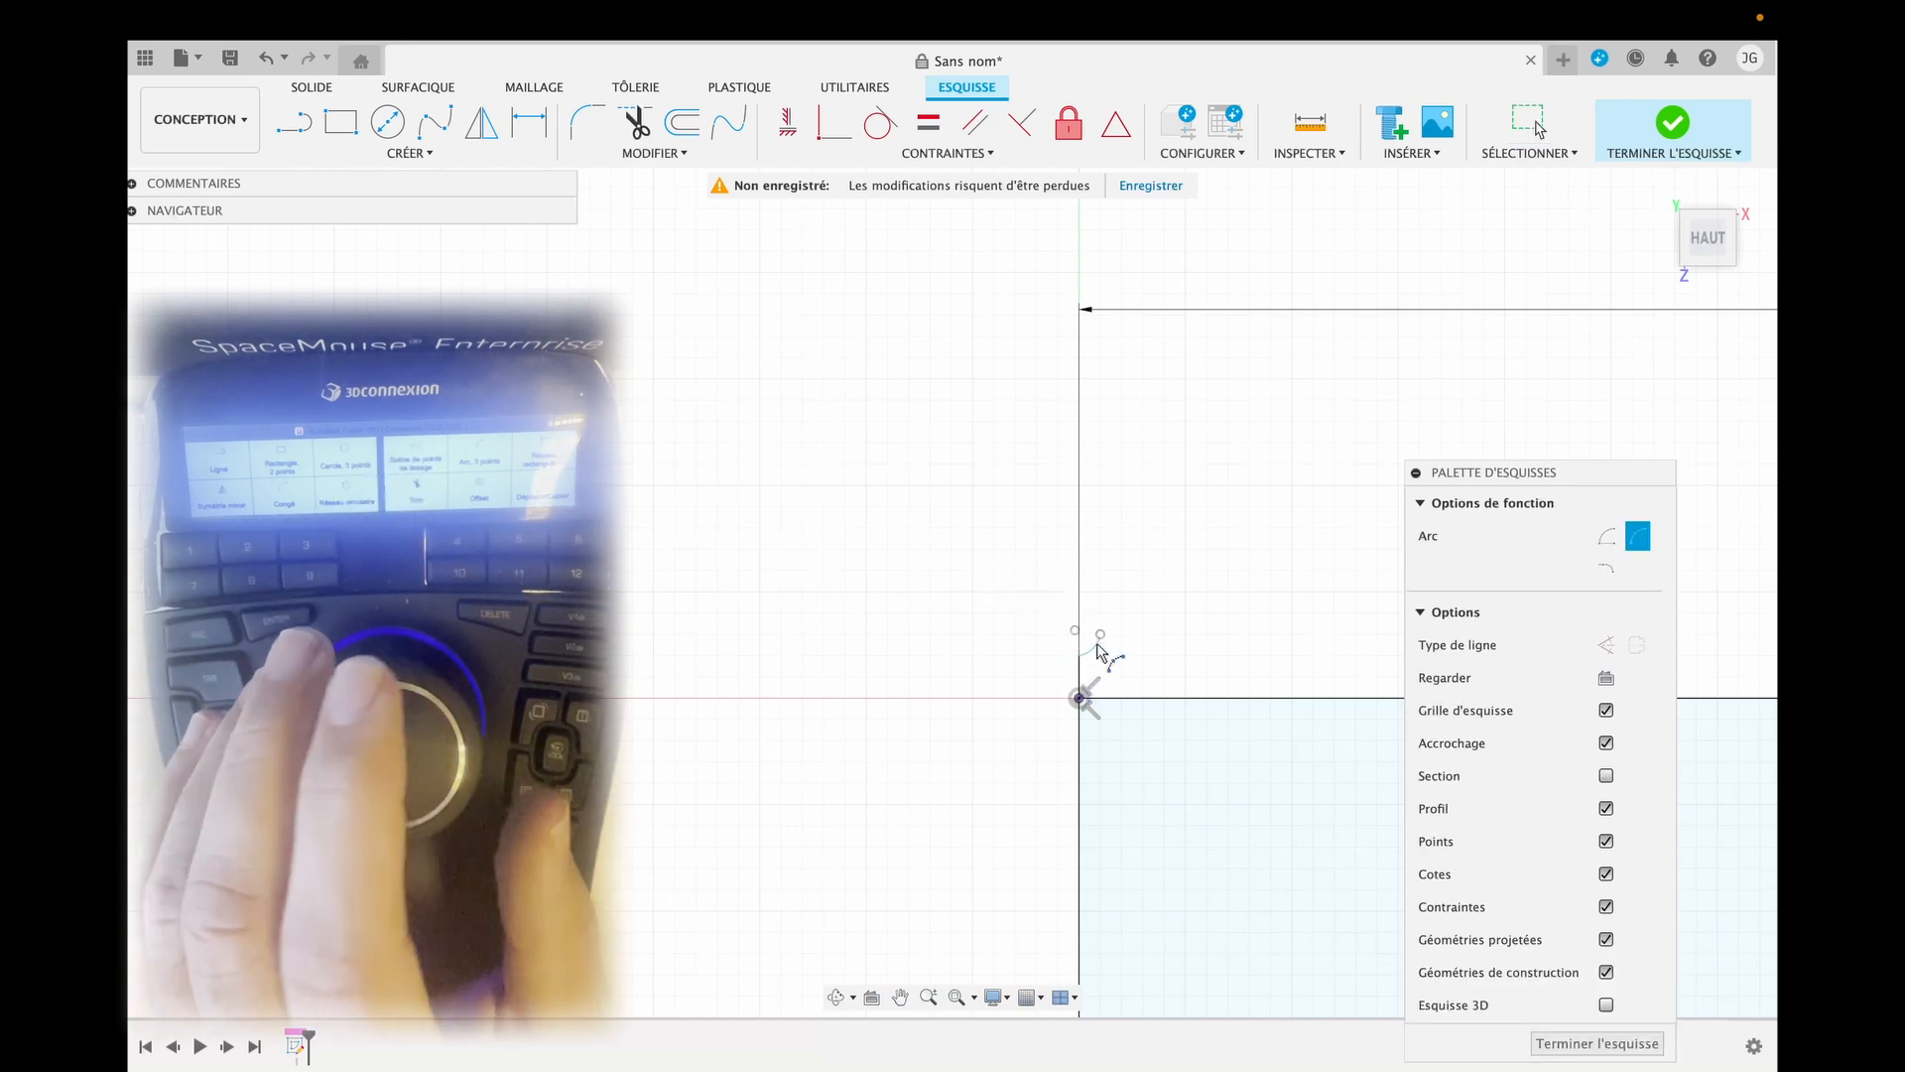
# Draw a vertical line 14 mm long upward from the free end of the small arc.
pyautogui.press('l')
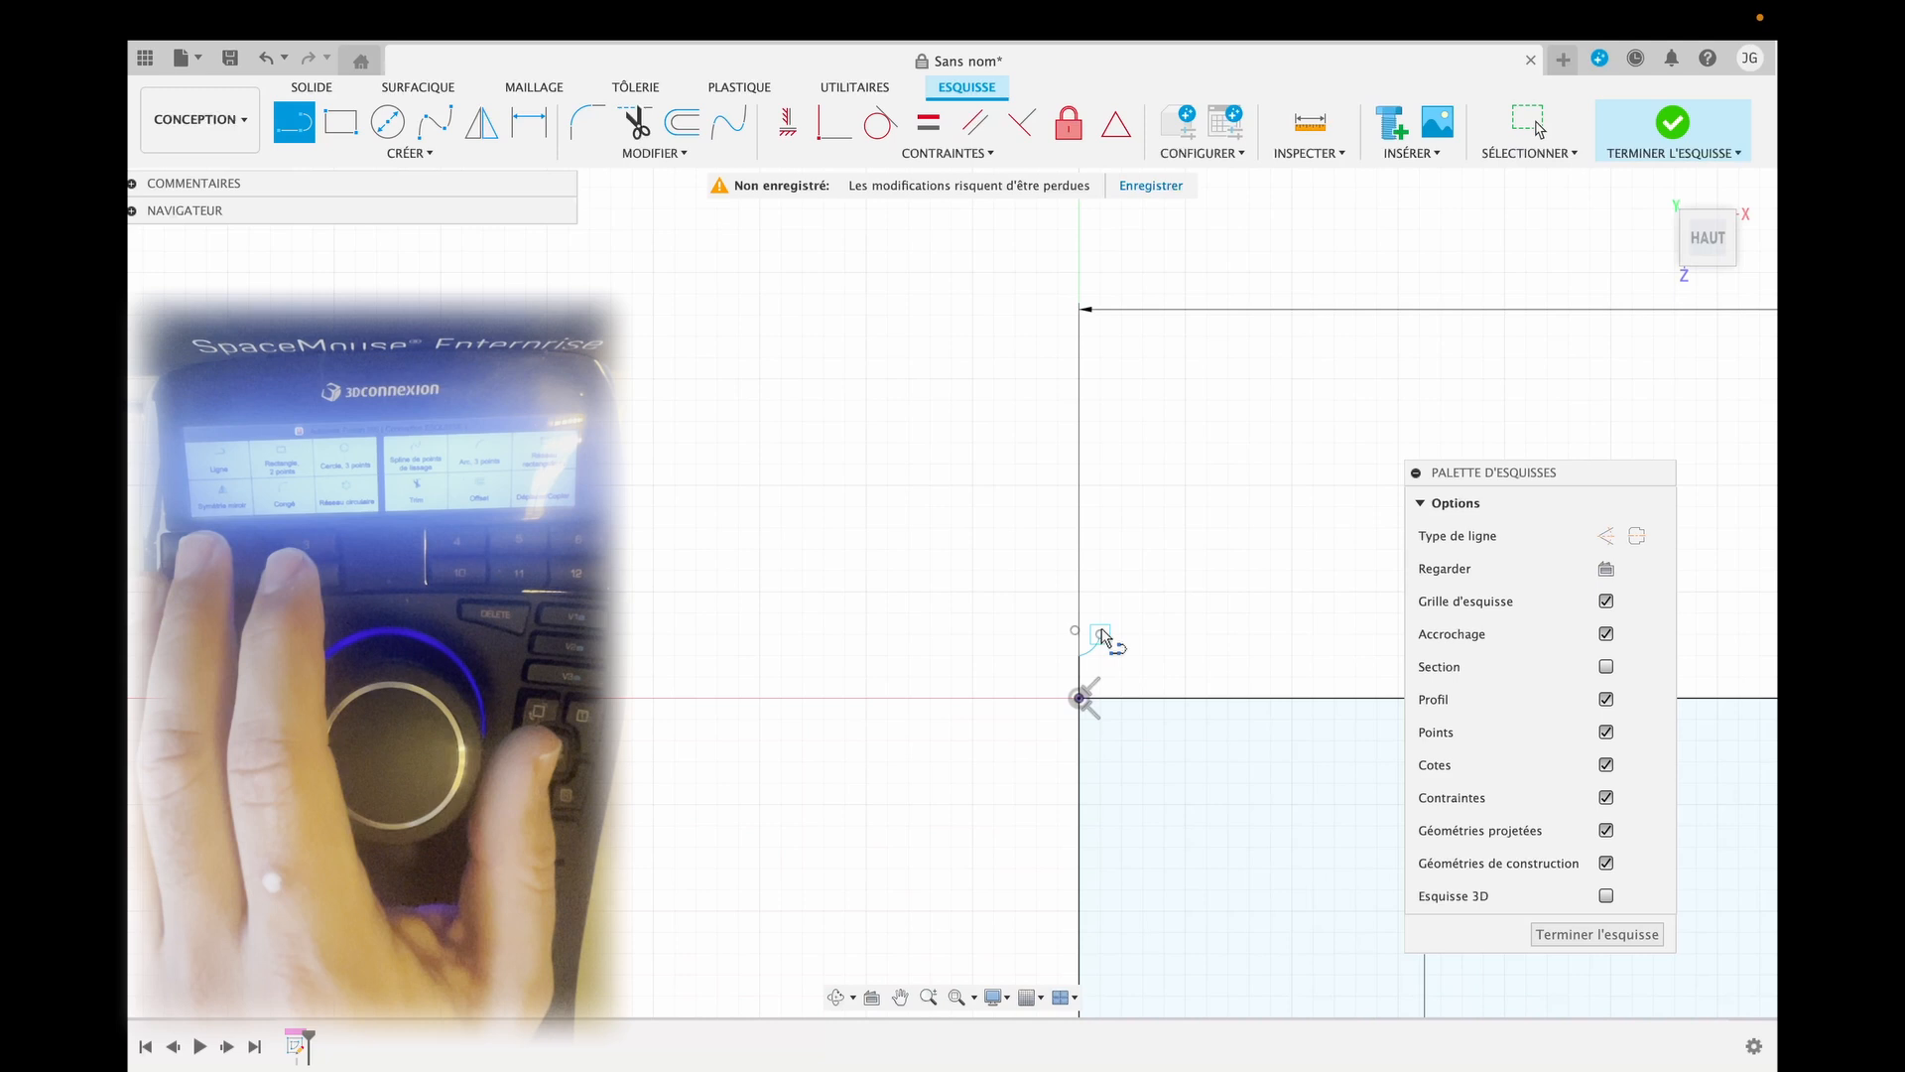
pyautogui.click(1100, 634)
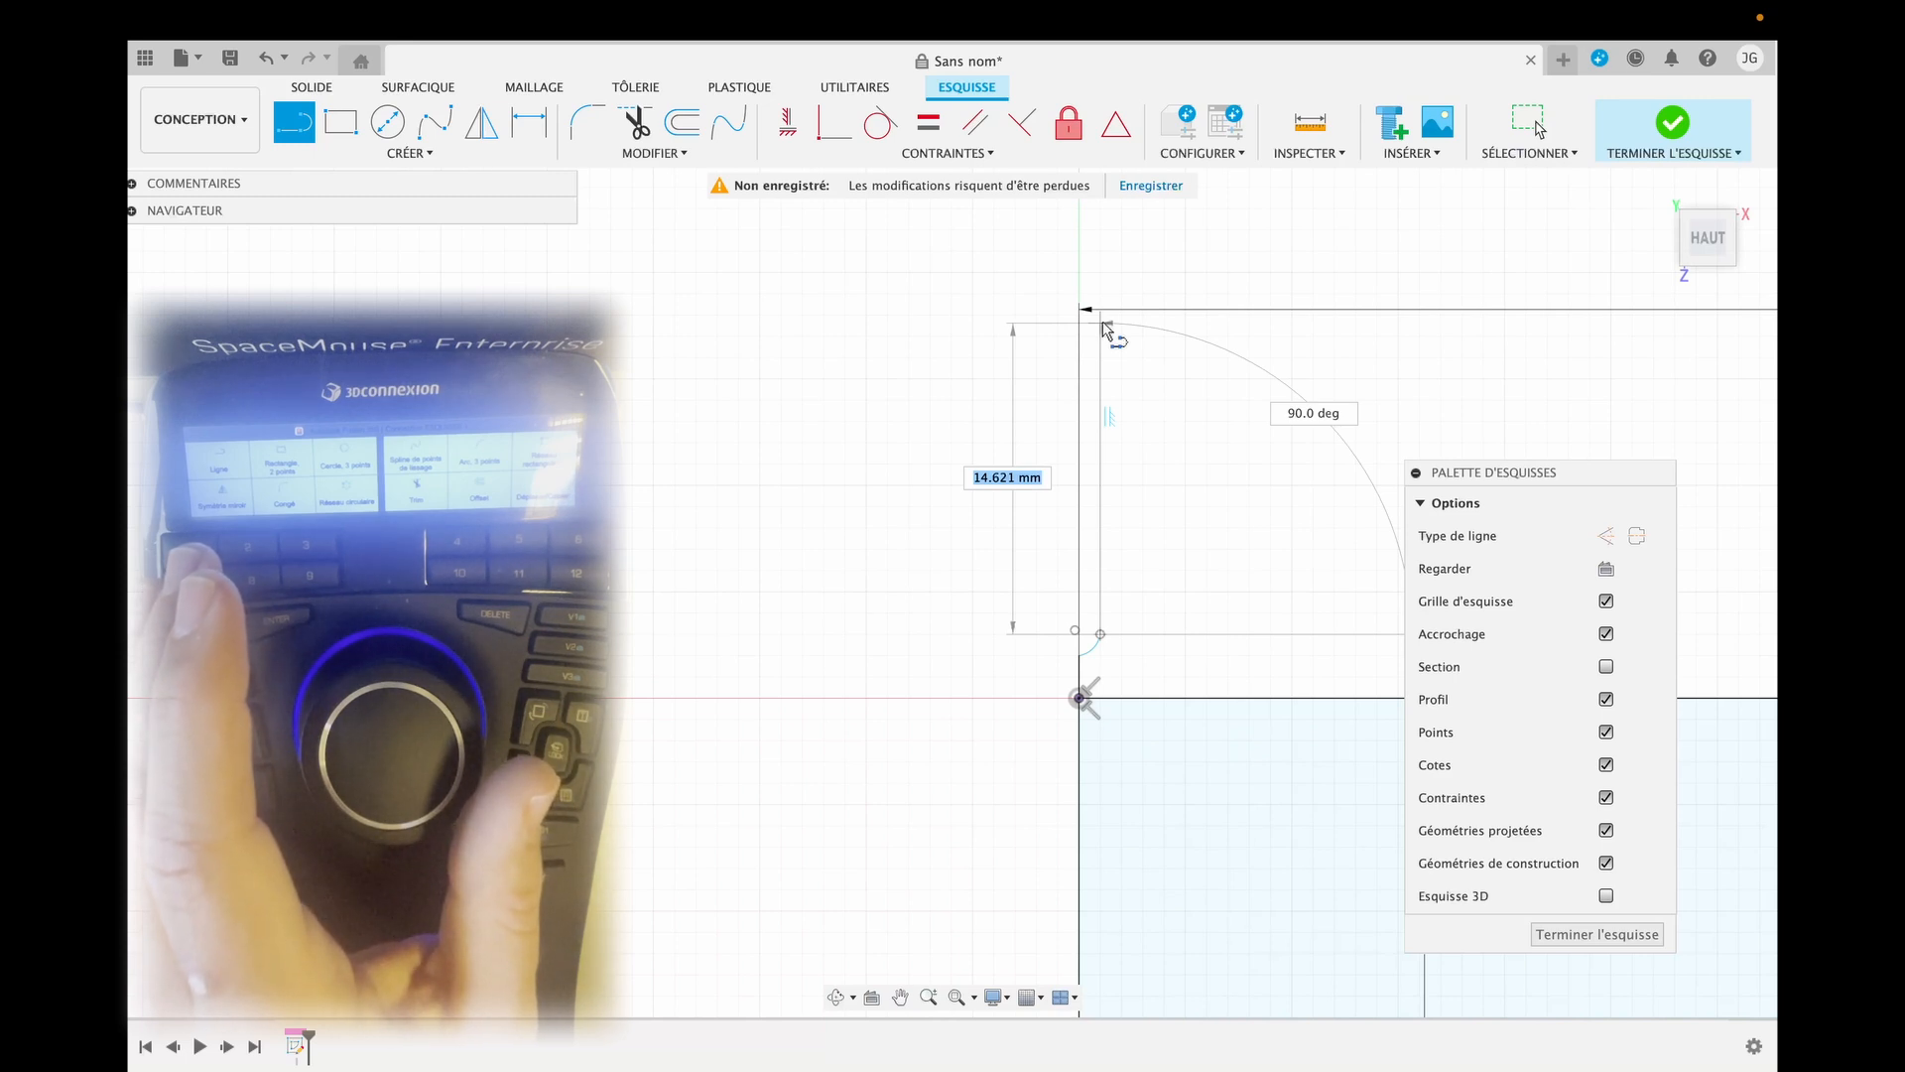
pyautogui.write('14')
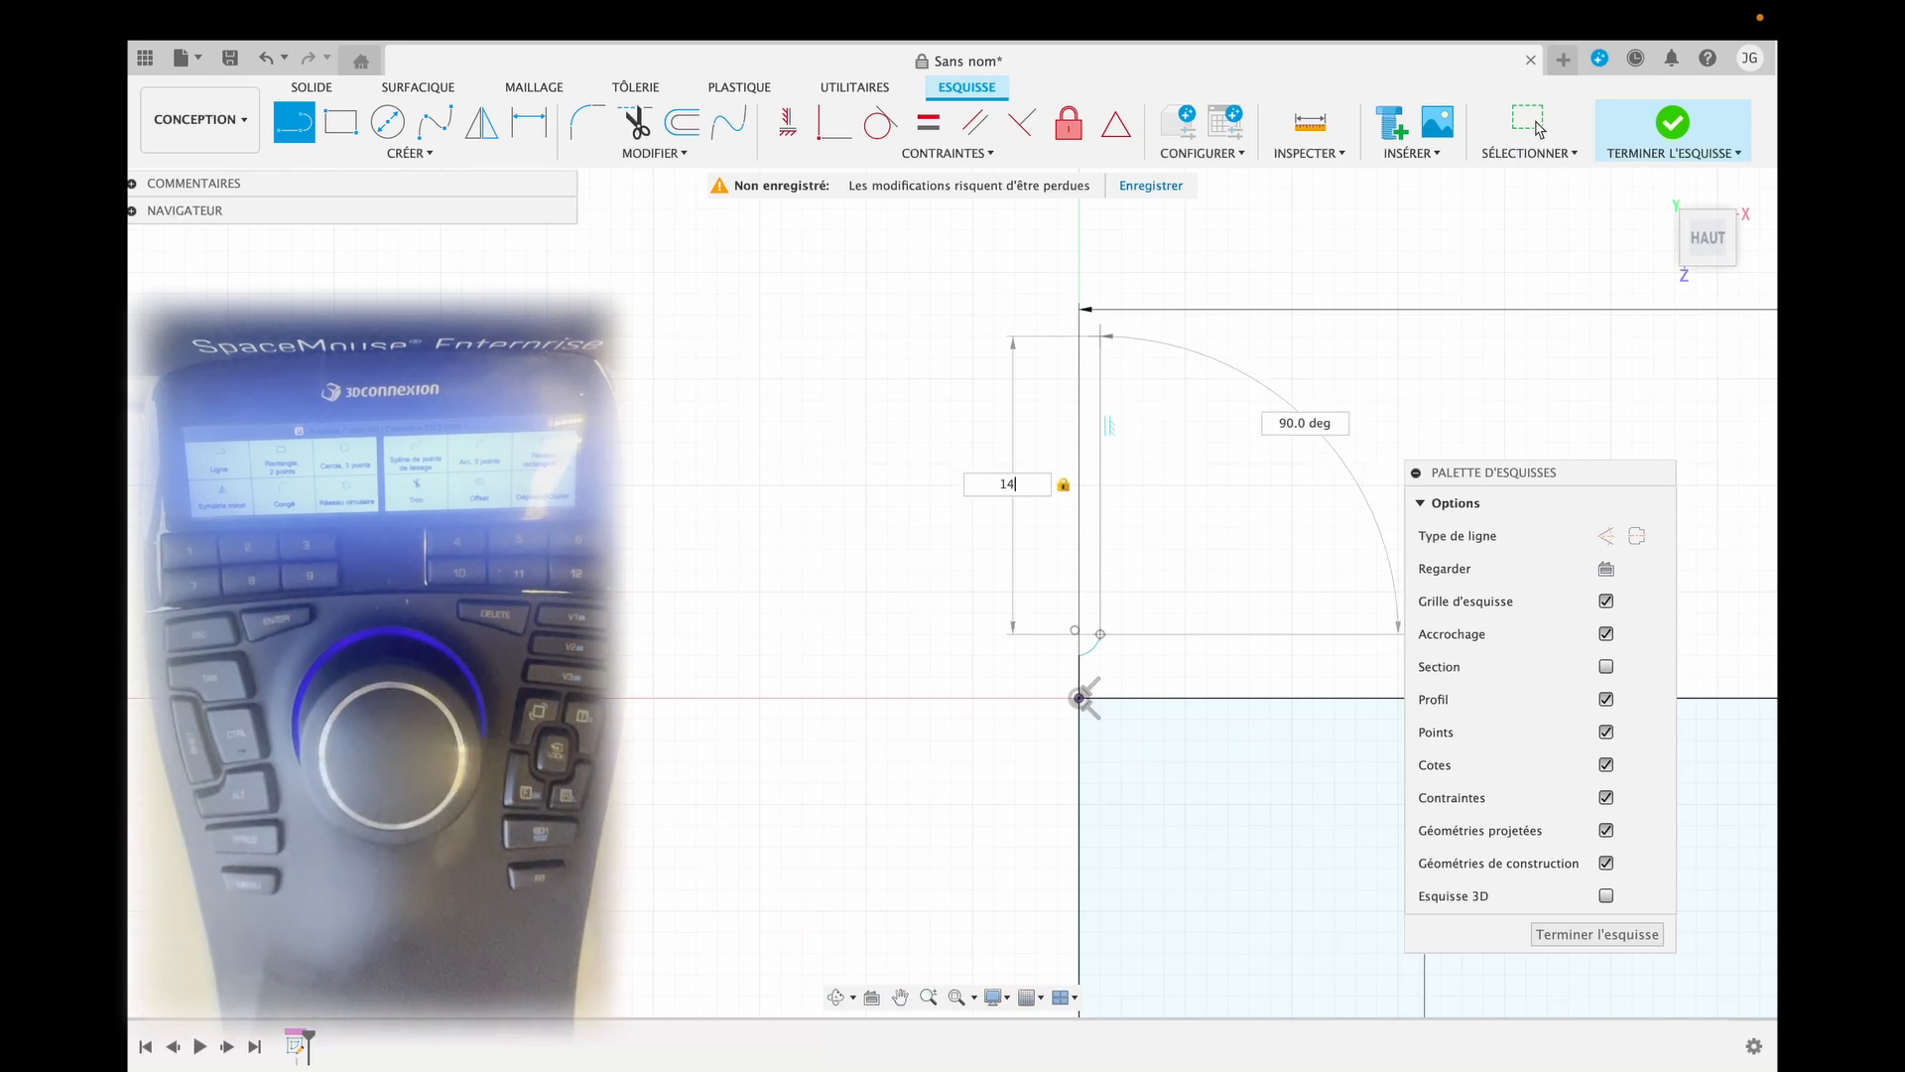
pyautogui.press('Return')
pyautogui.press('Escape')
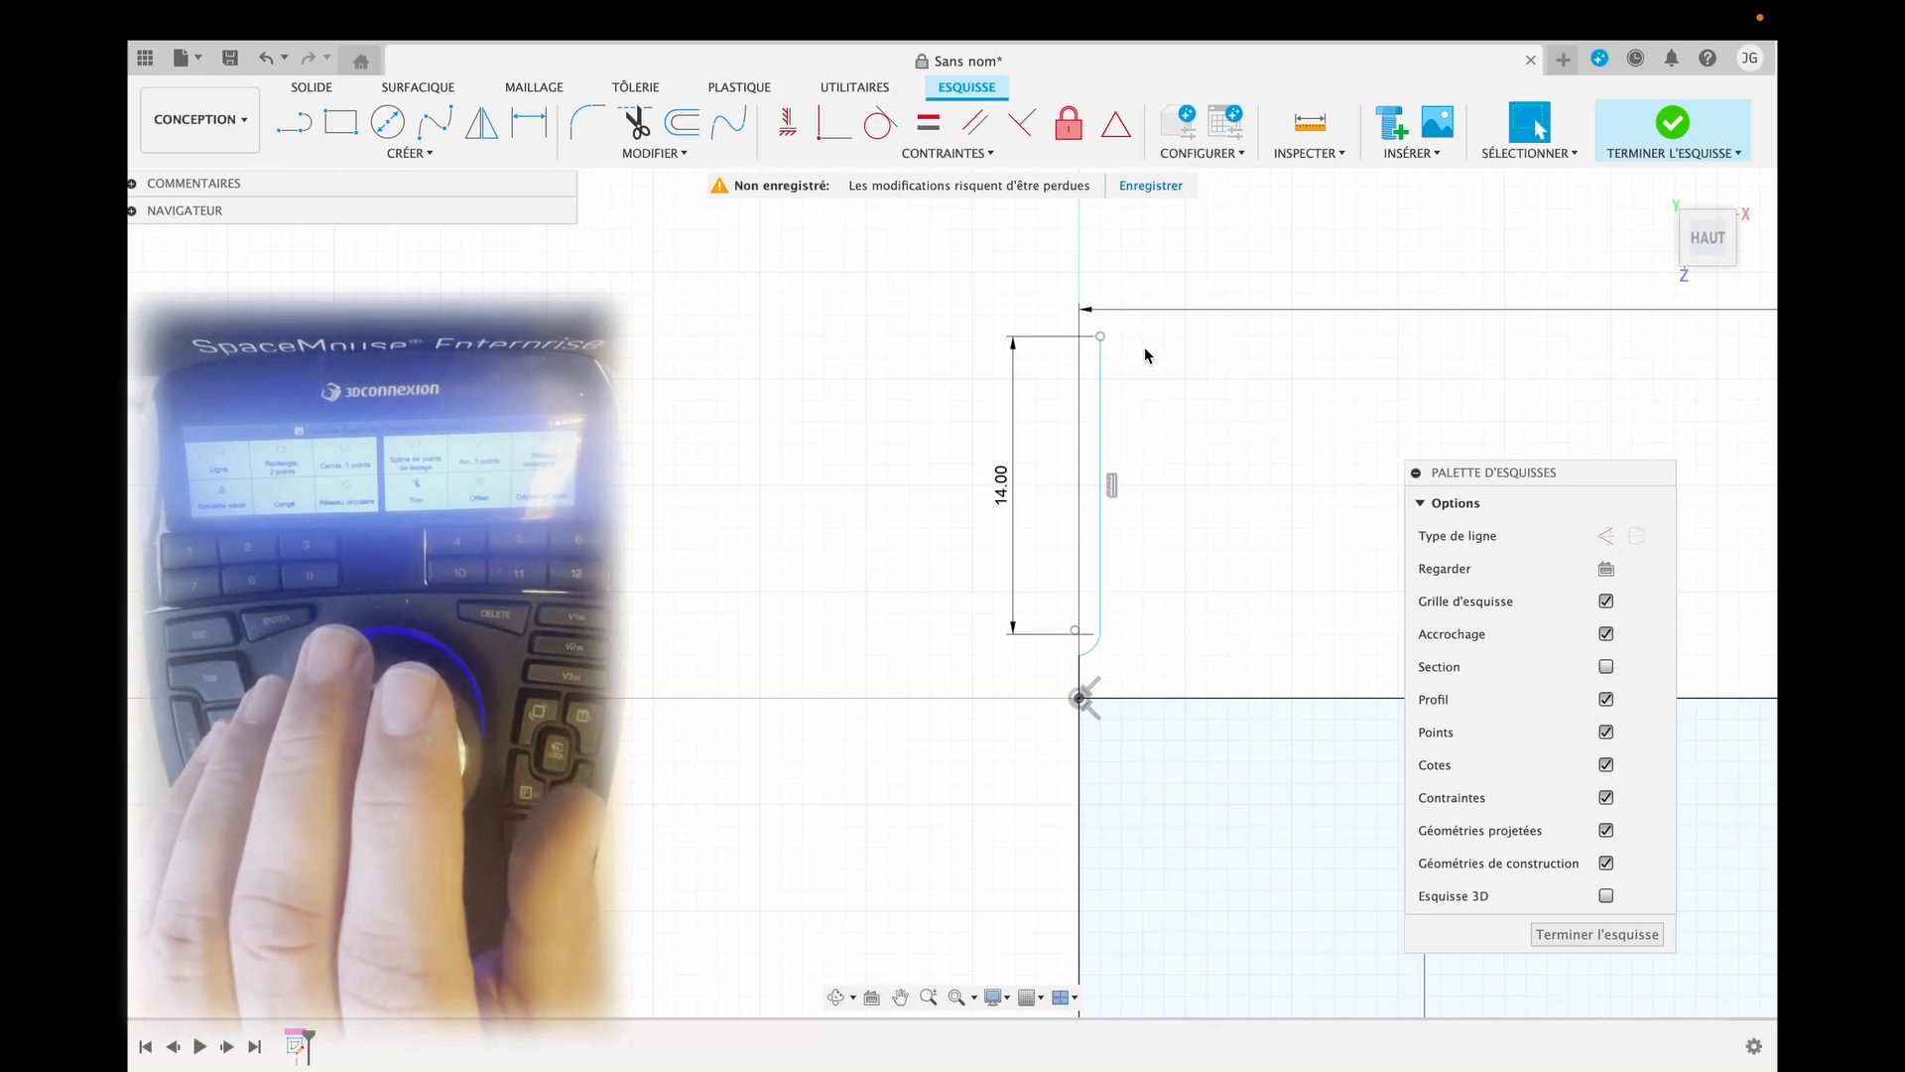
# Draw a horizontal line 68 mm long to the right from the top of the 14 mm line.
pyautogui.click(293, 122)
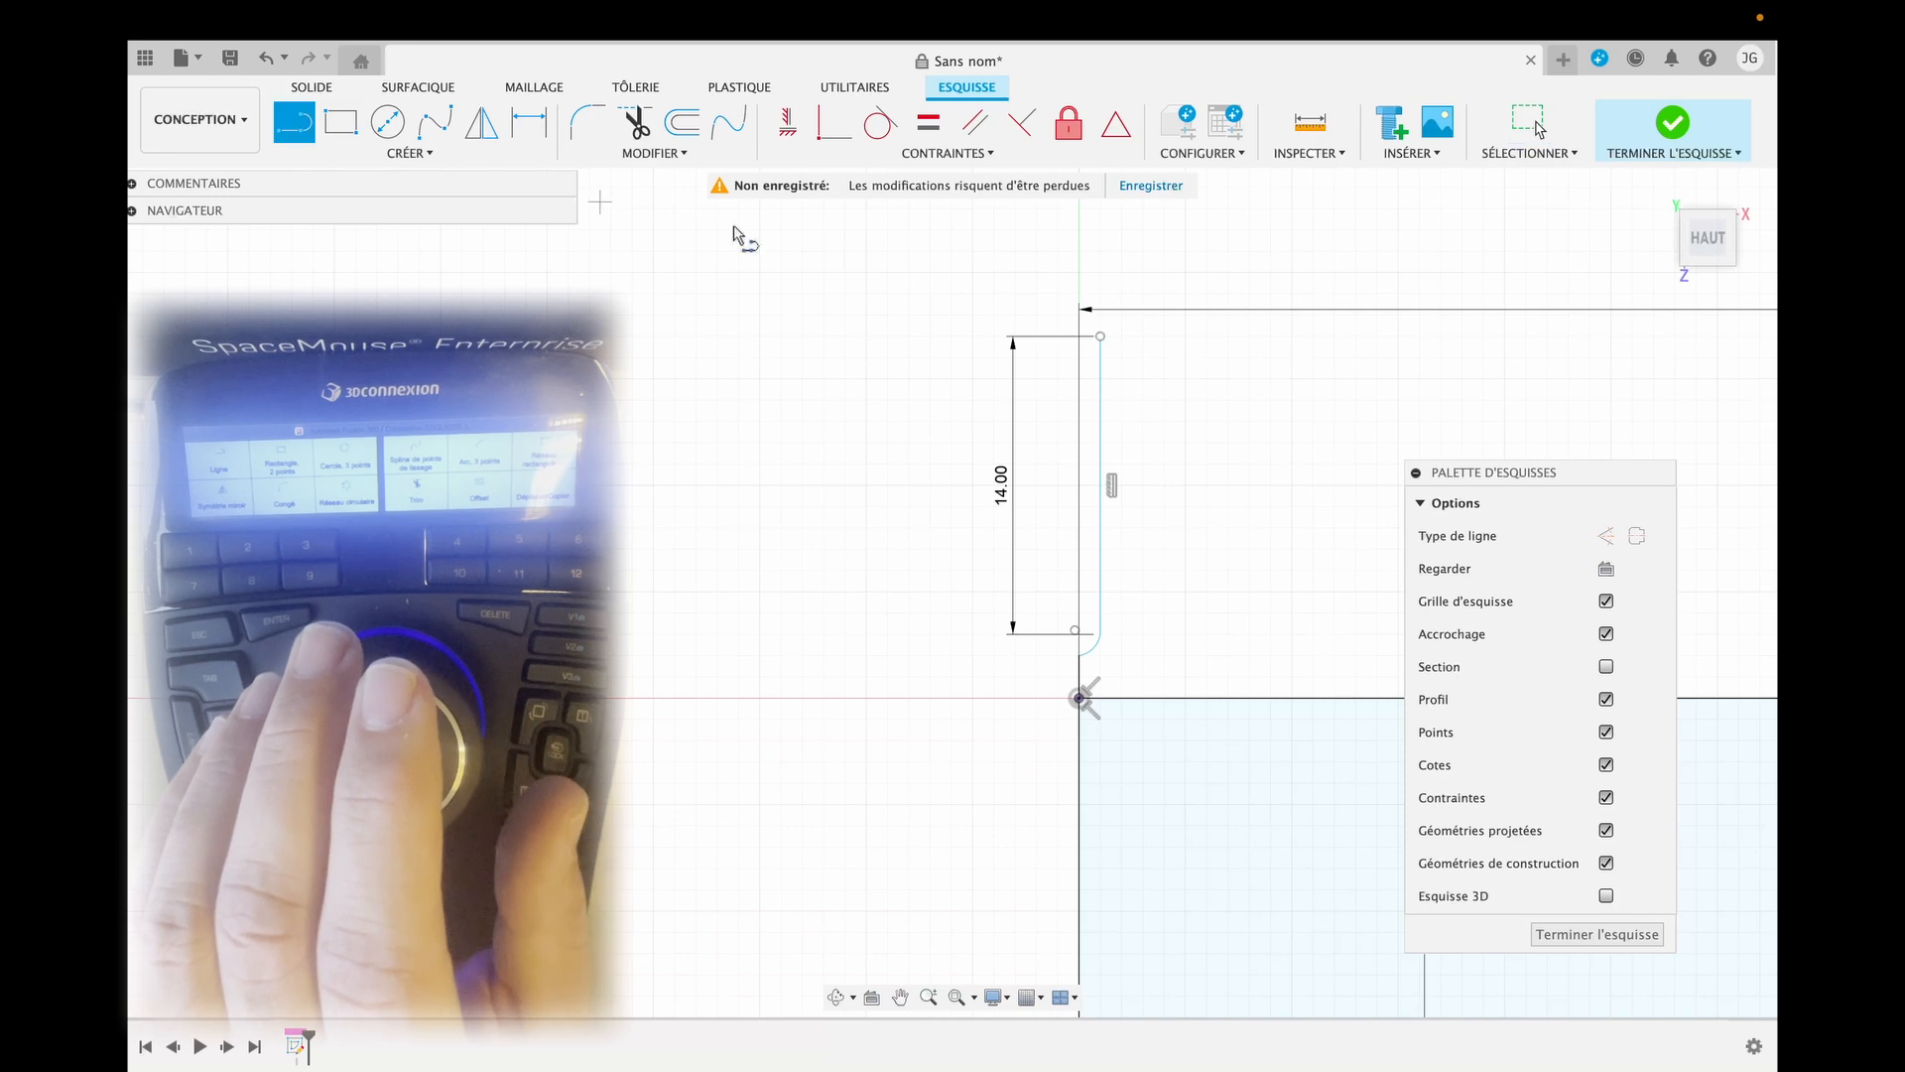
pyautogui.click(1100, 336)
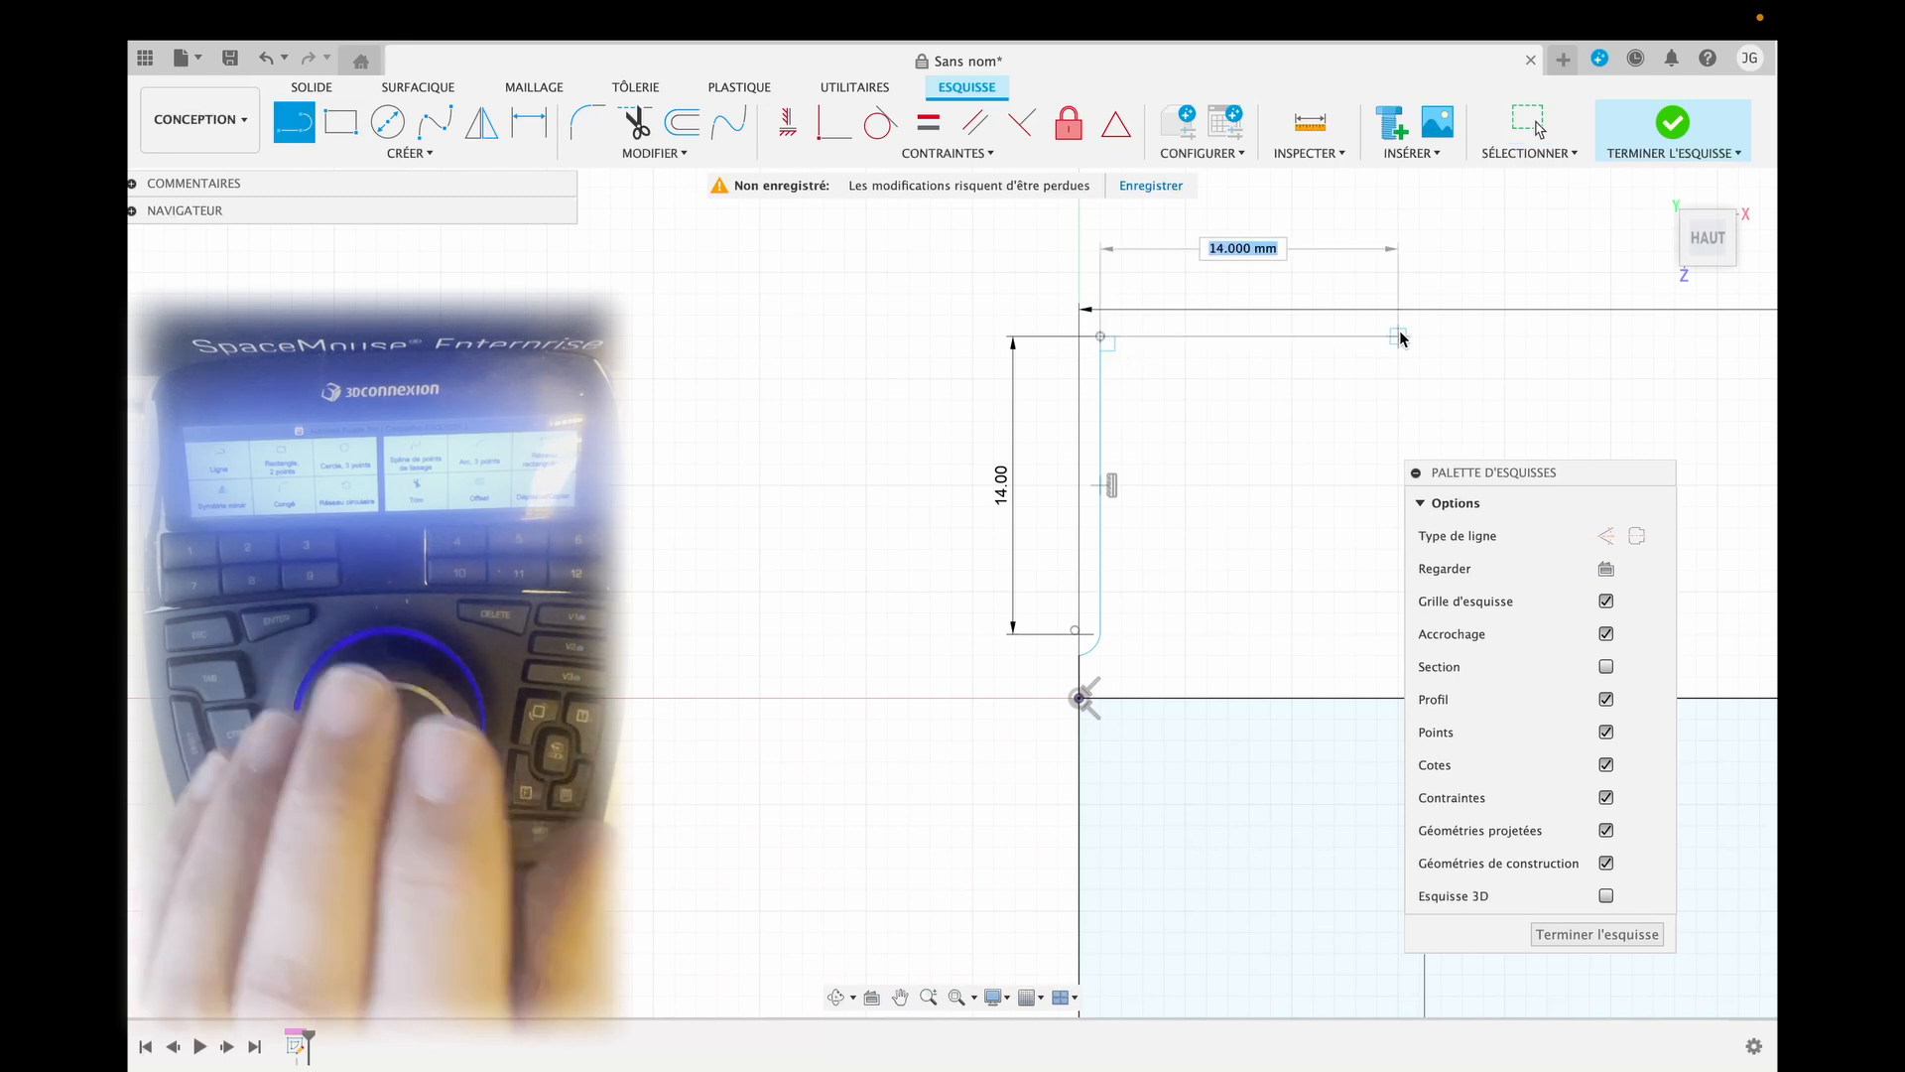
pyautogui.write('68')
pyautogui.press('Tab')
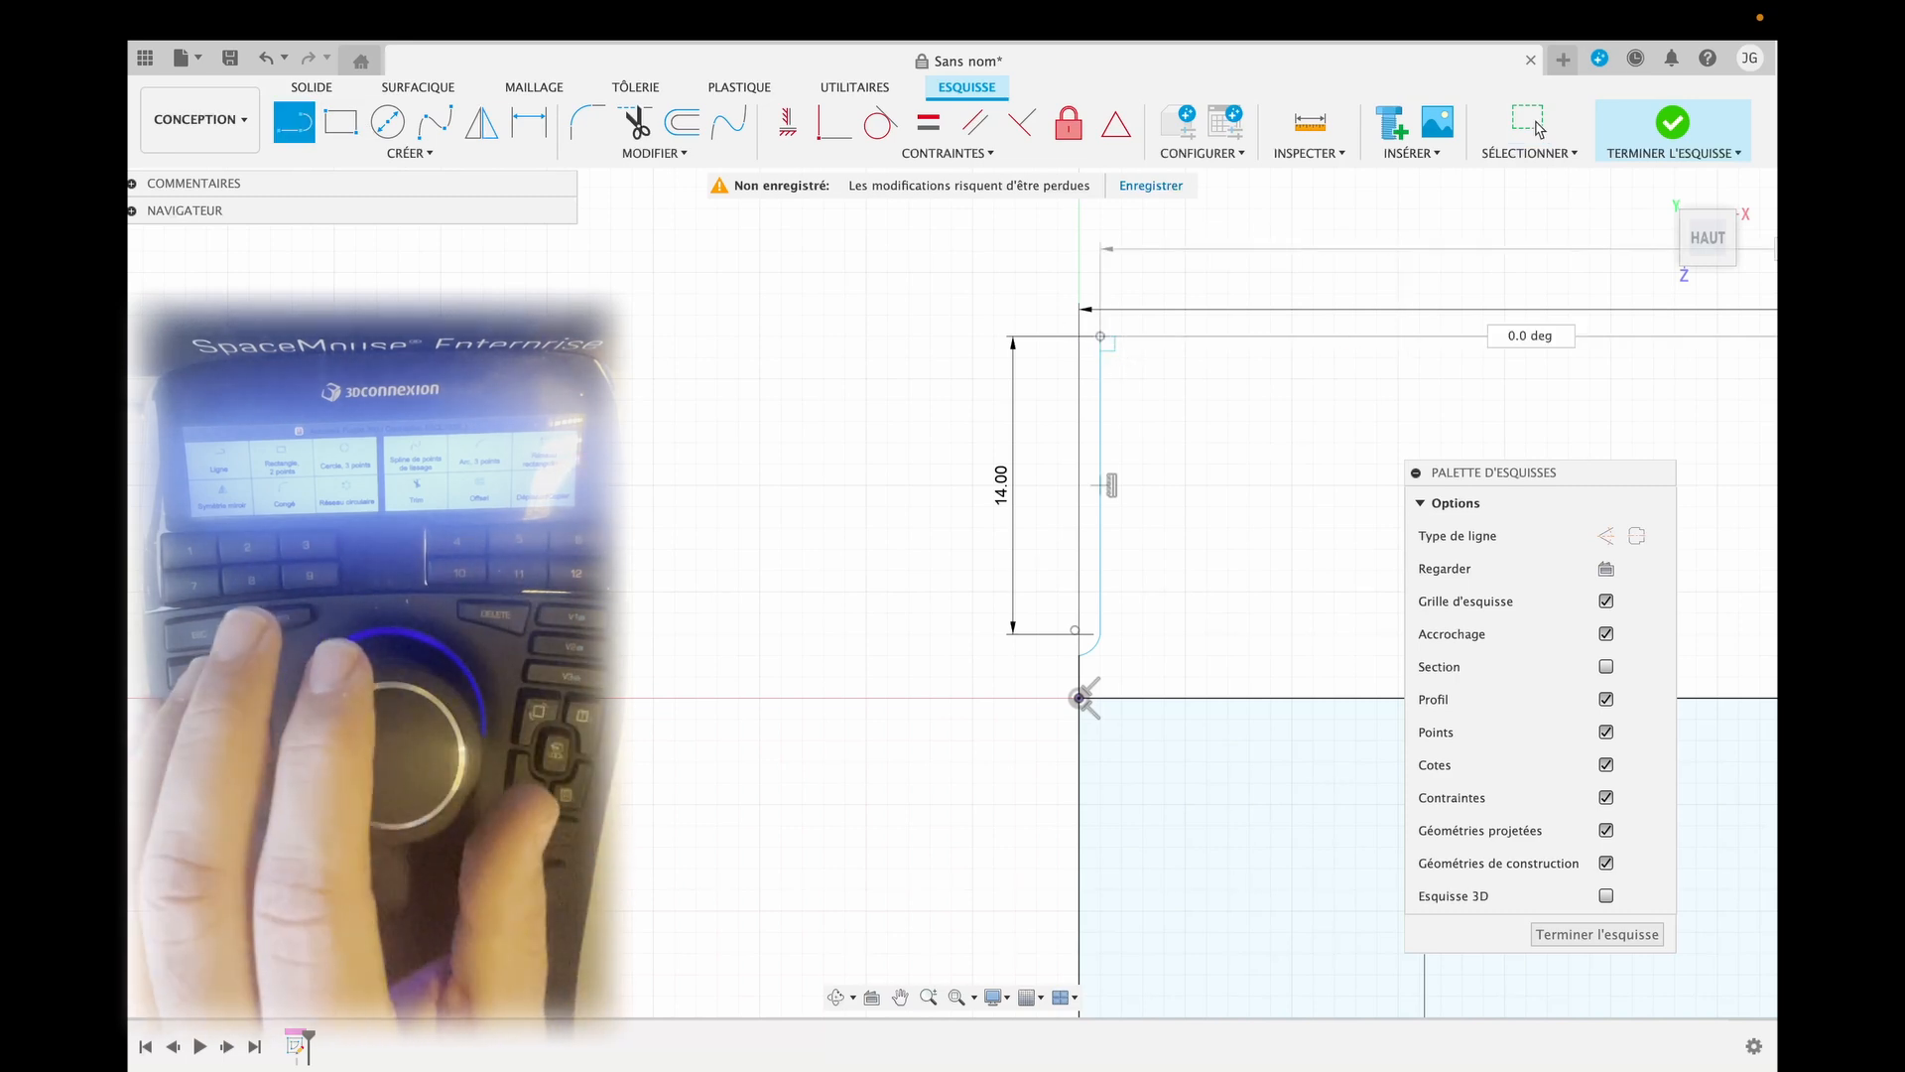
pyautogui.press('Return')
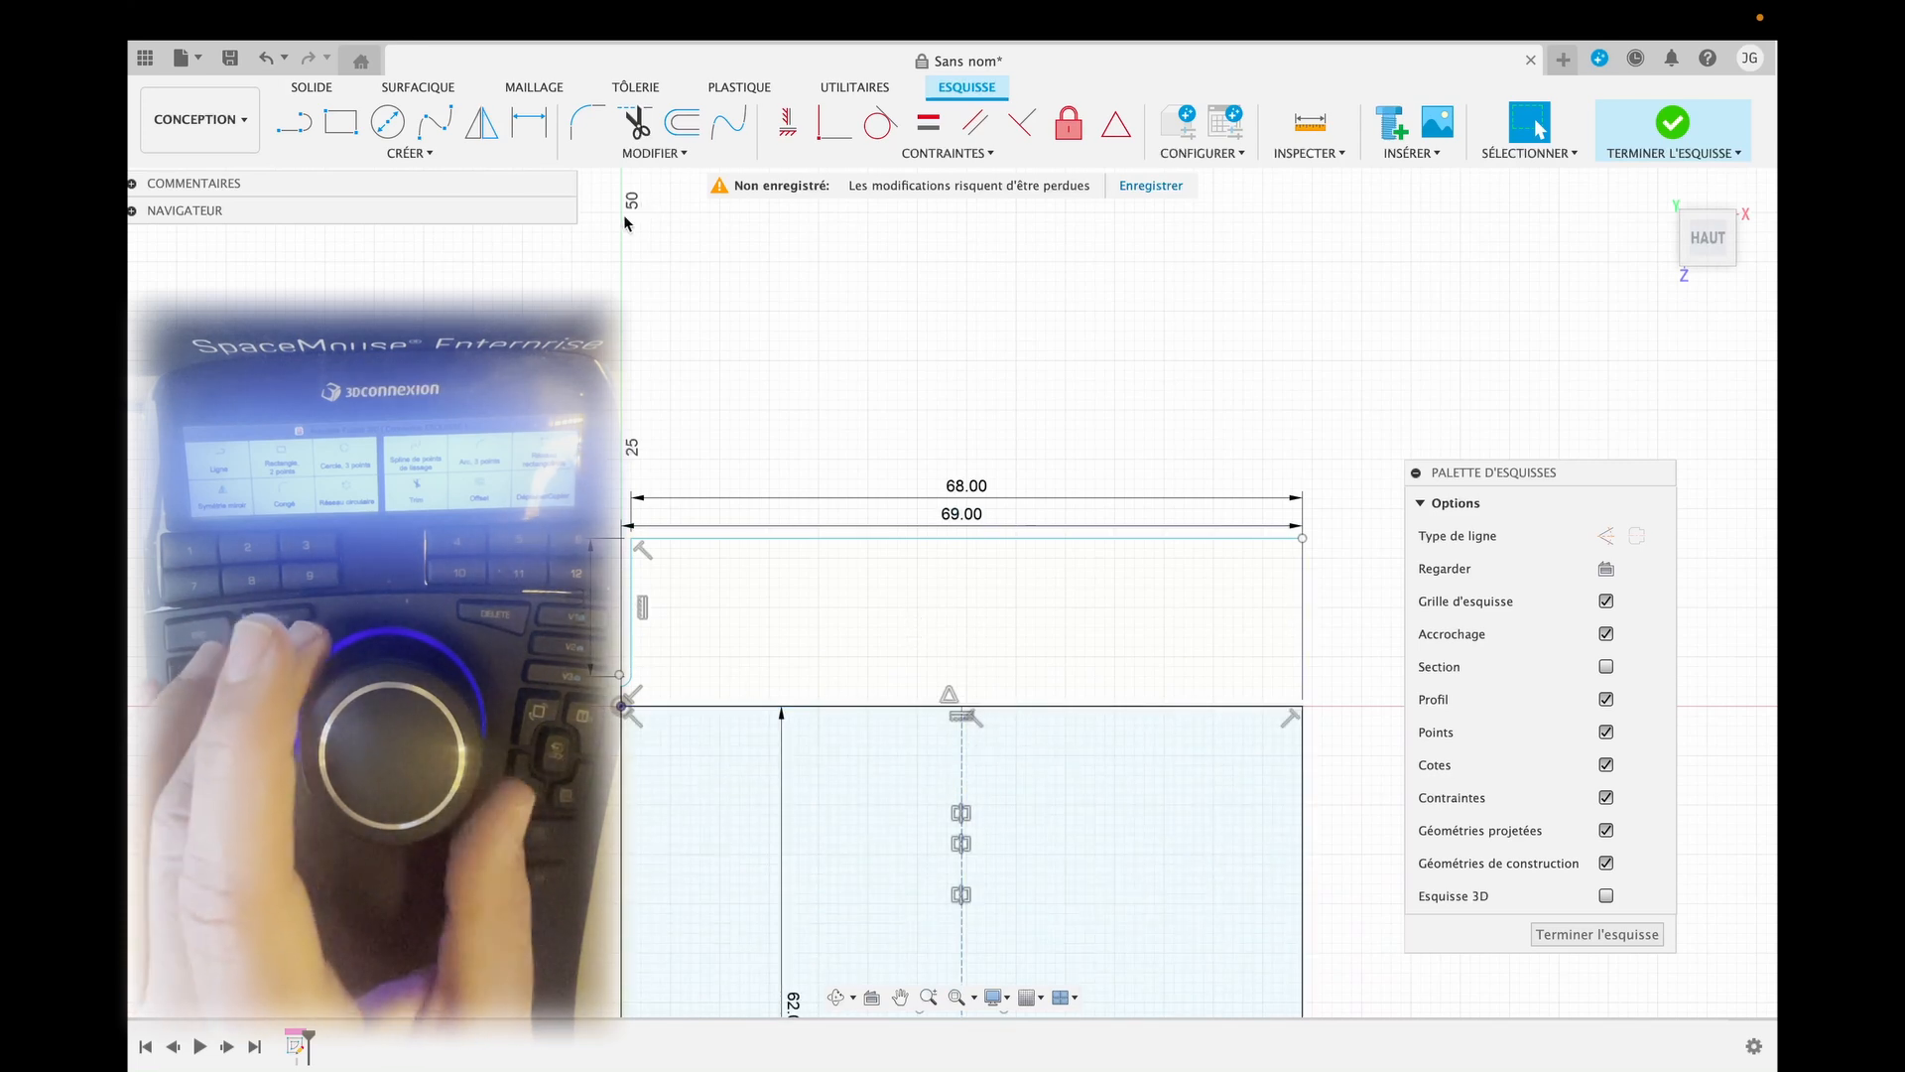
# Mirror the 14 mm line, small arc and short line about the dashed vertical centreline, and finish the sketch.
pyautogui.press('7')
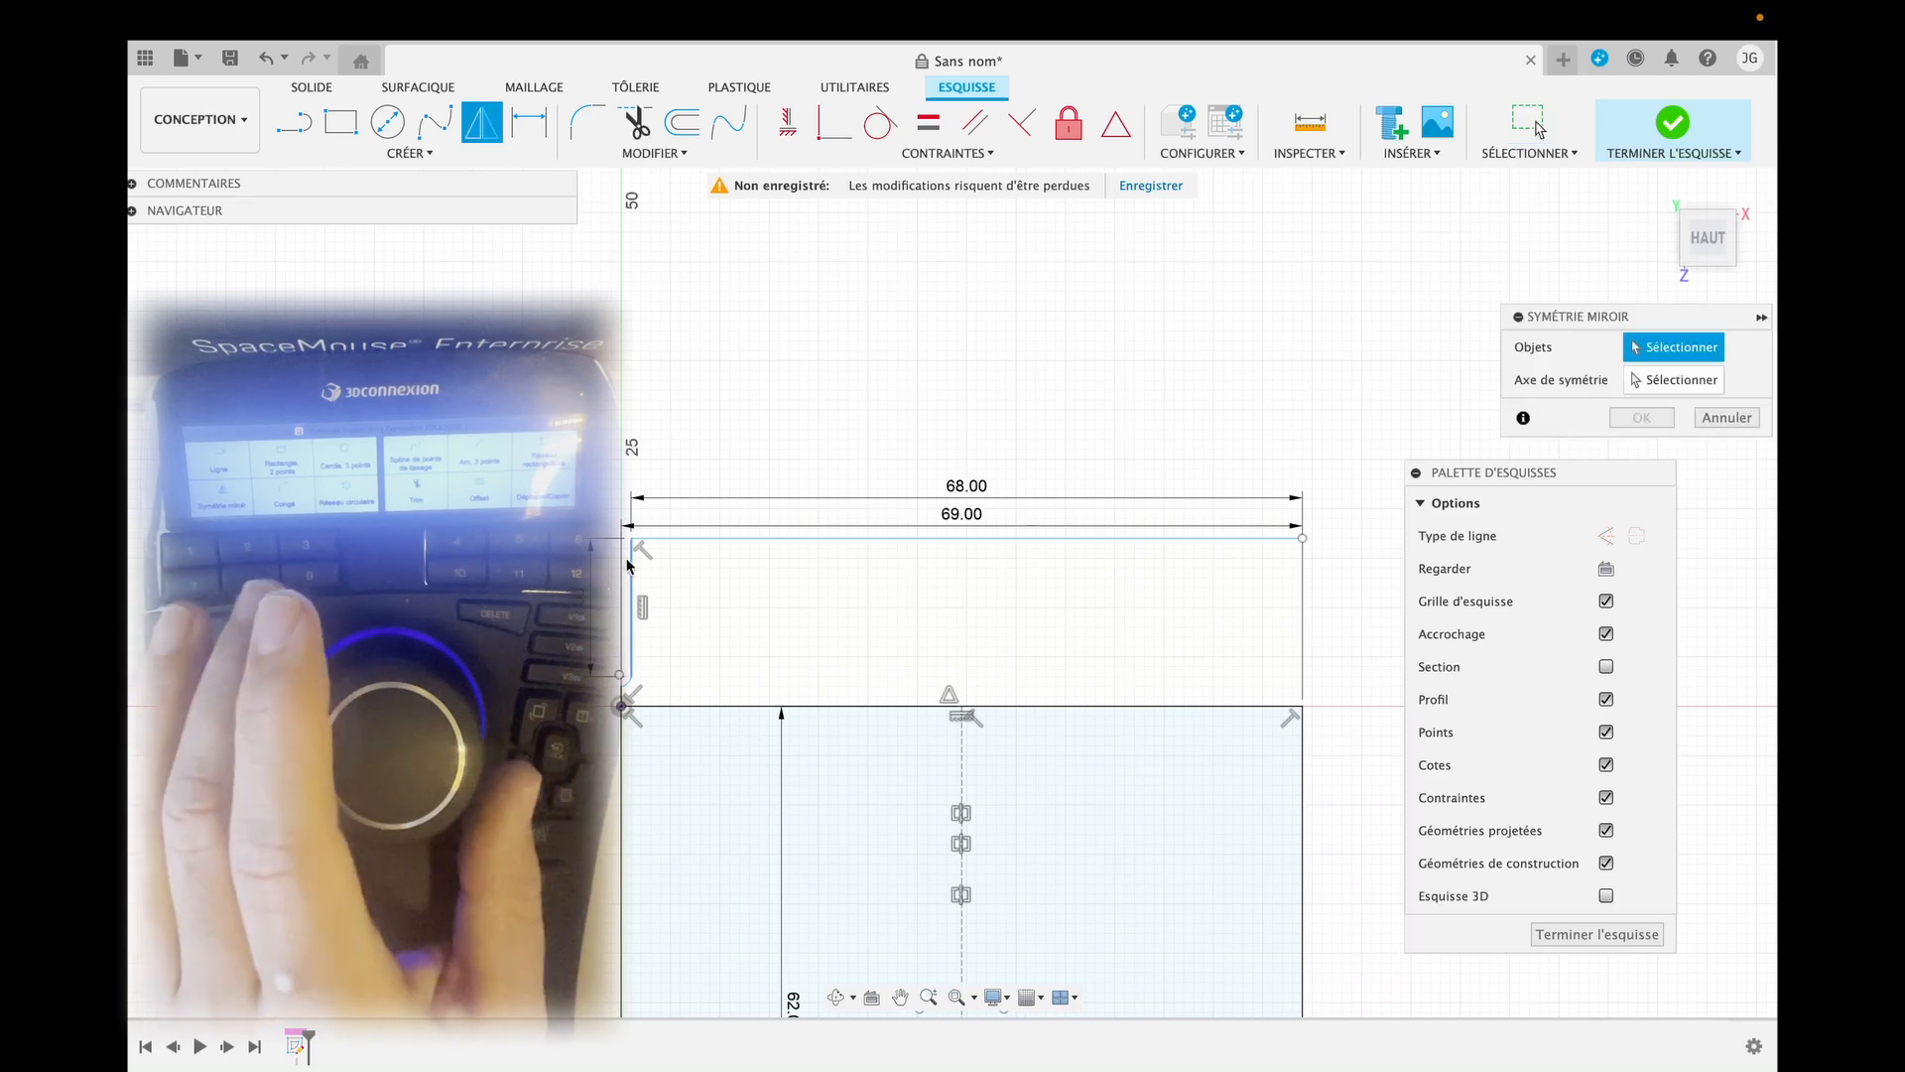
pyautogui.click(633, 608)
pyautogui.scroll(2, 629, 691)
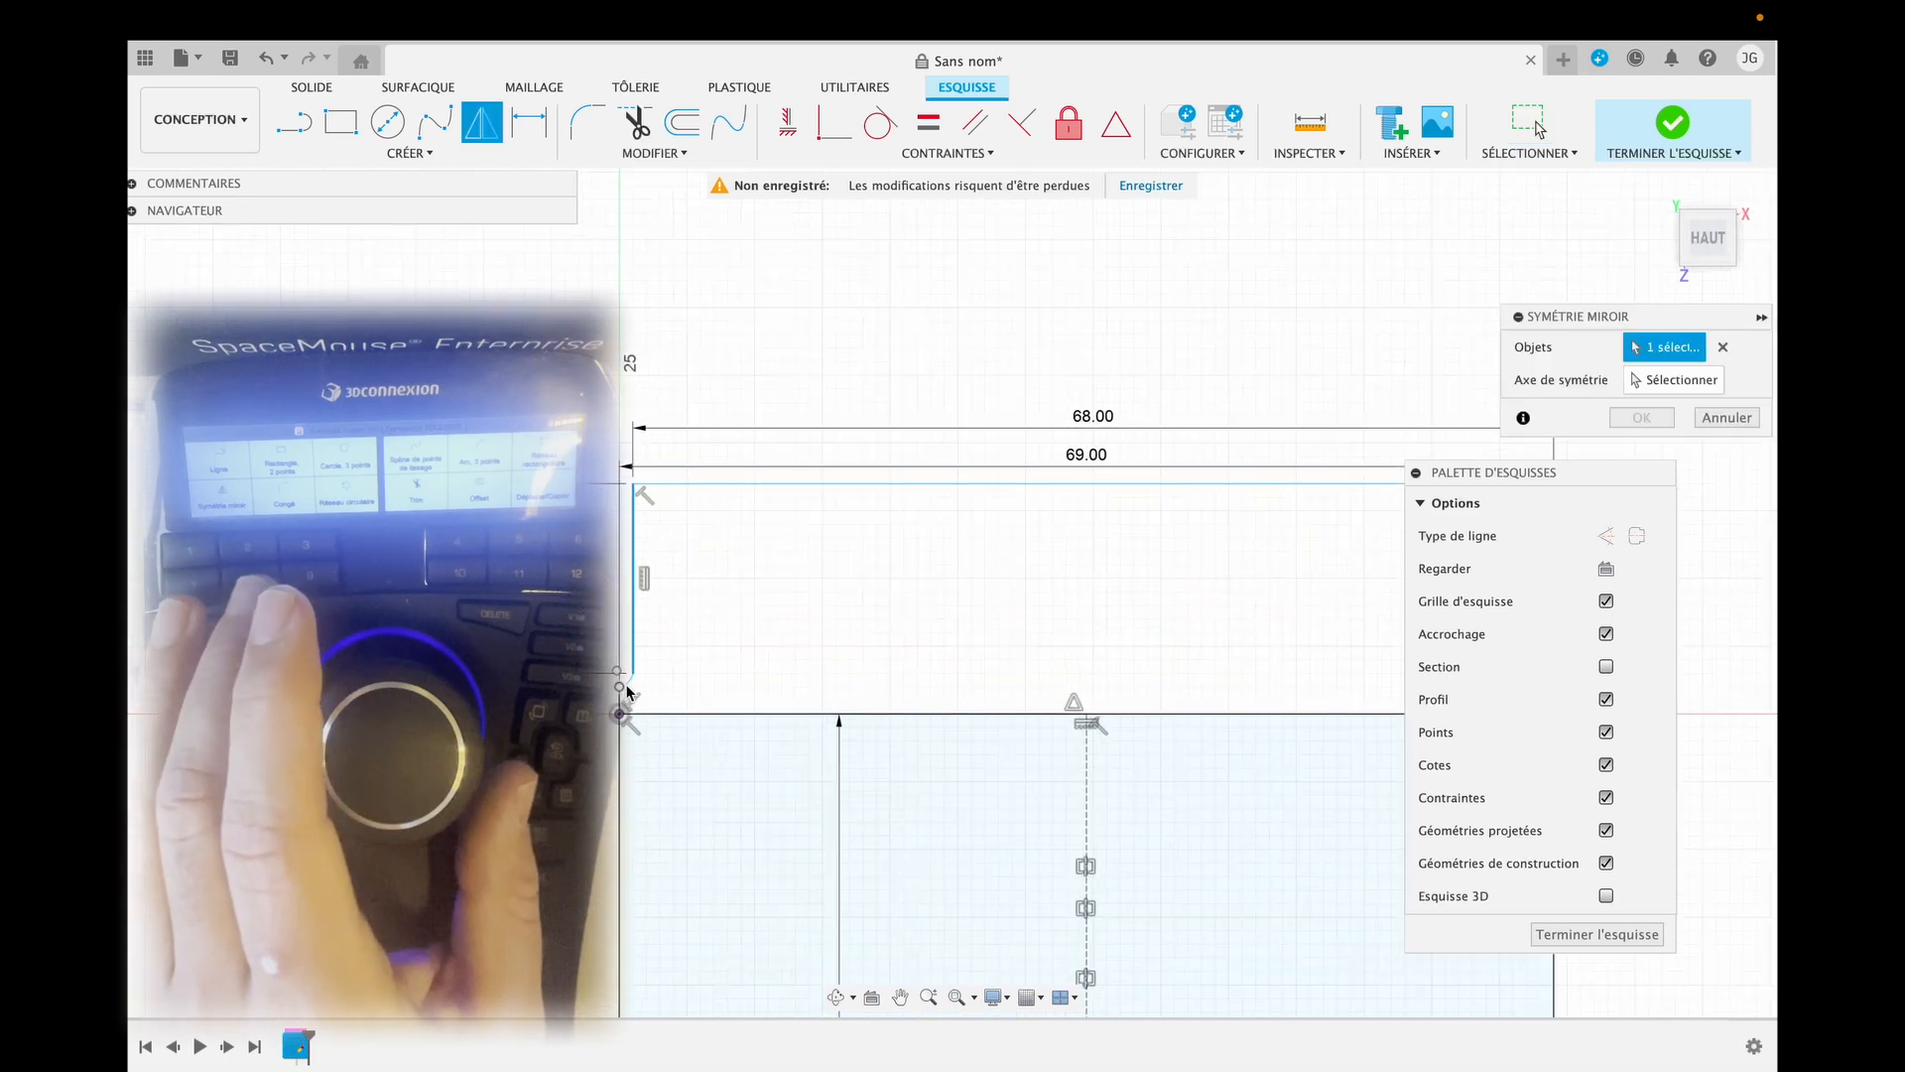
pyautogui.moveTo(628, 691)
pyautogui.mouseDown(button='middle')
pyautogui.moveTo(631, 675)
pyautogui.moveTo(641, 789)
pyautogui.mouseUp(button='middle')
pyautogui.click(645, 782)
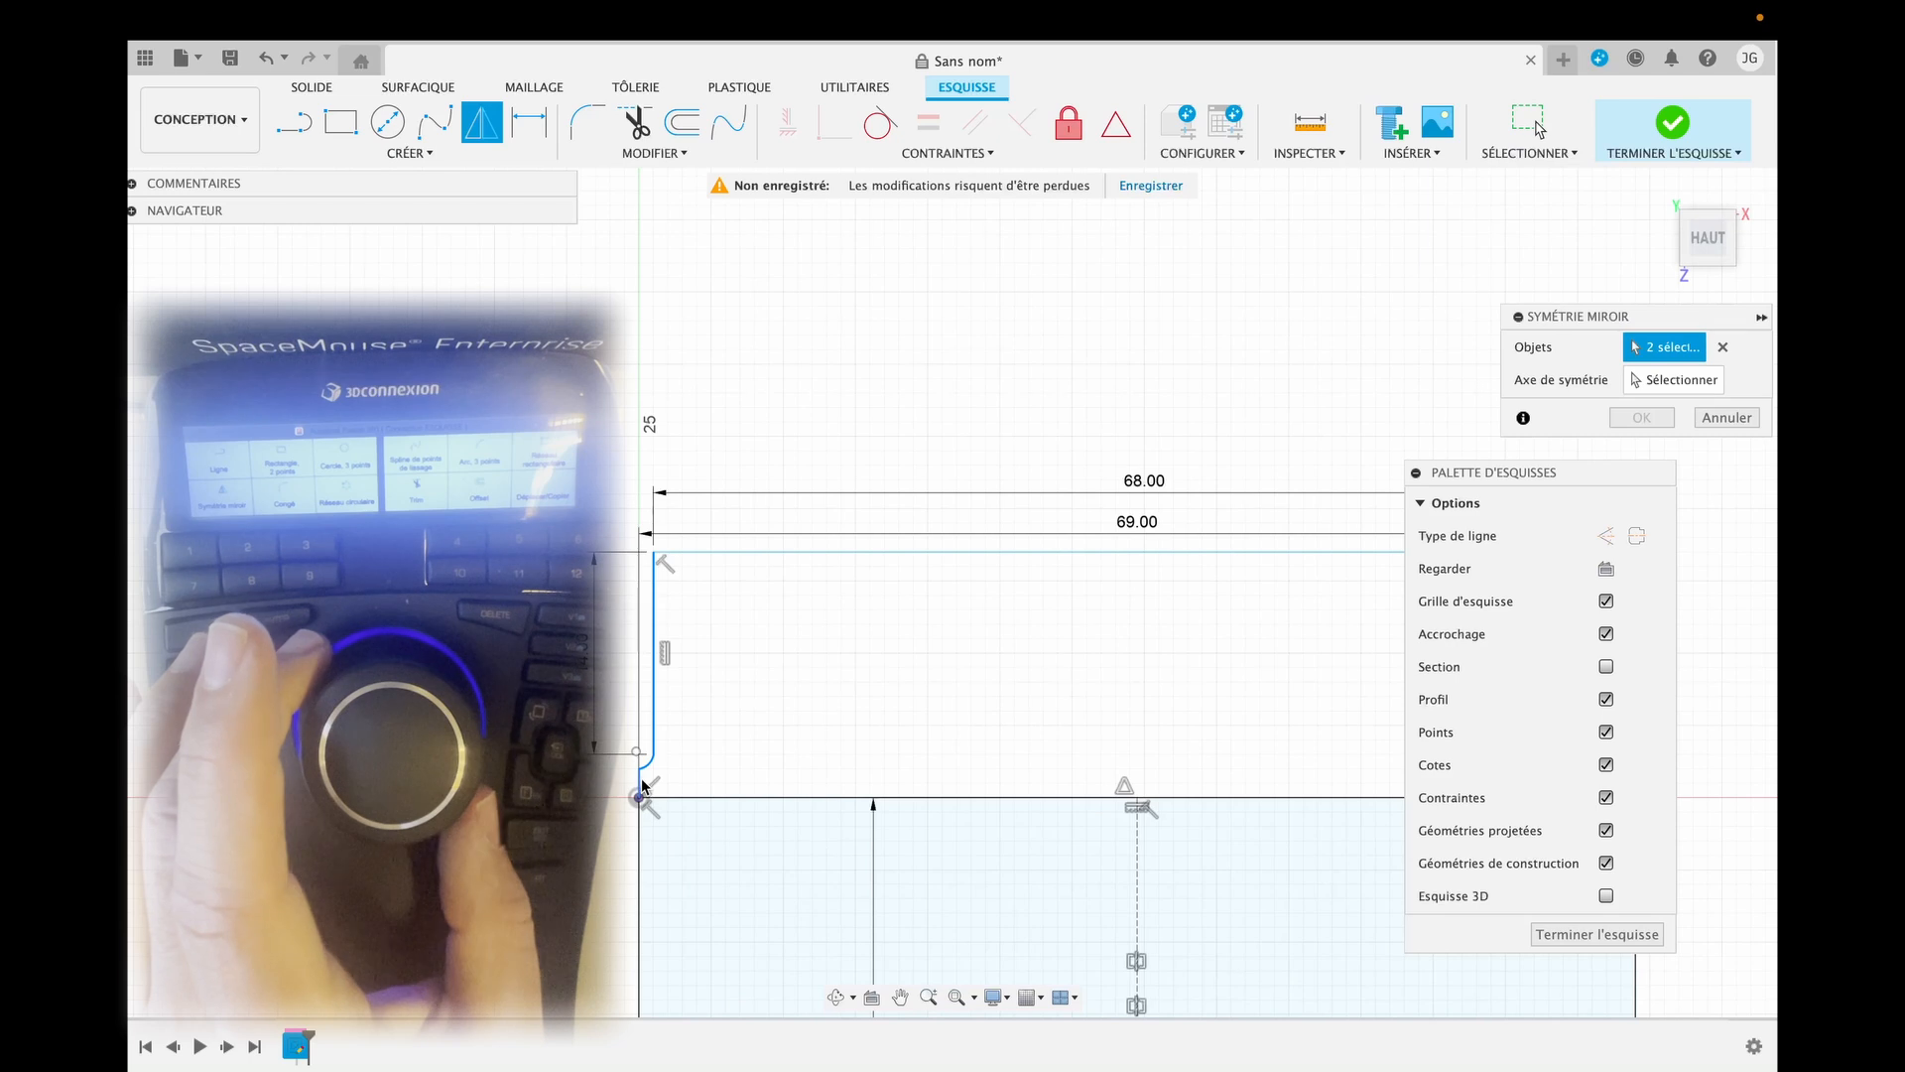
pyautogui.press('Tab')
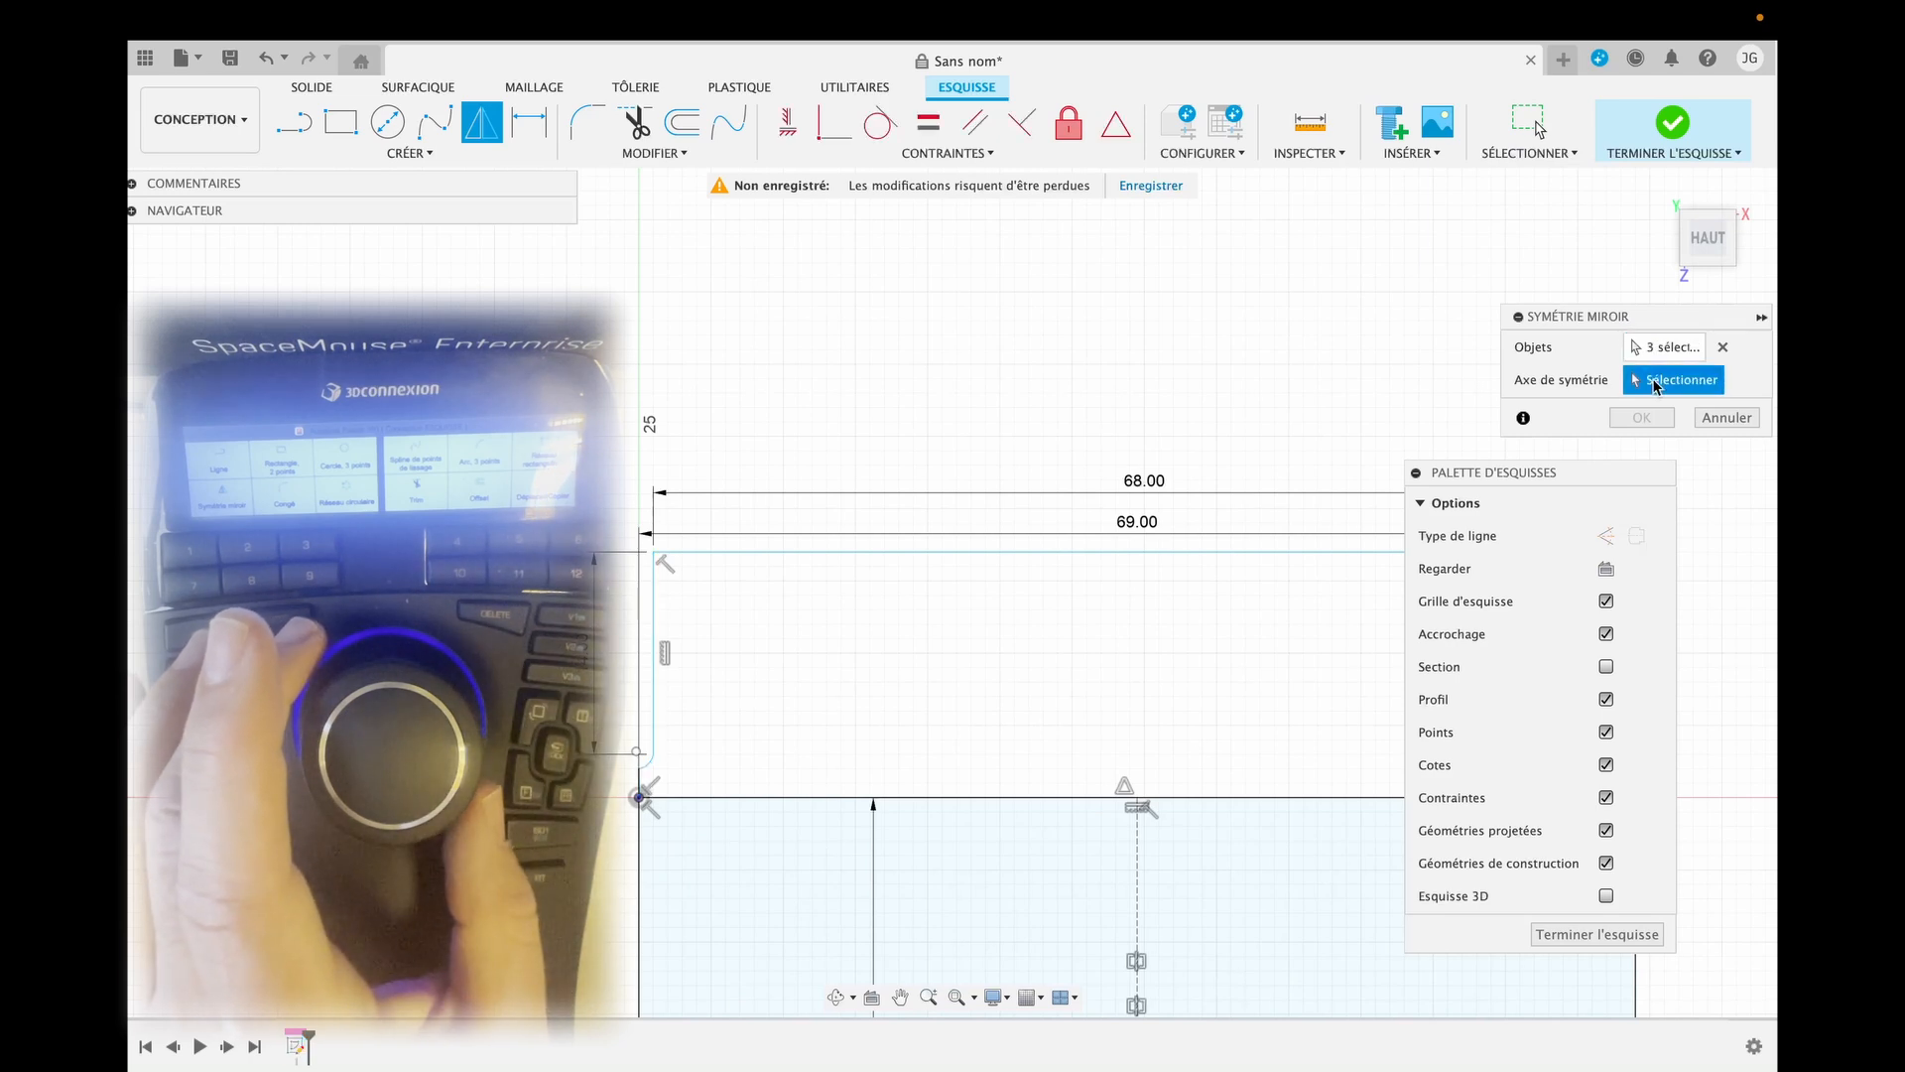
pyautogui.click(1138, 904)
pyautogui.click(1596, 934)
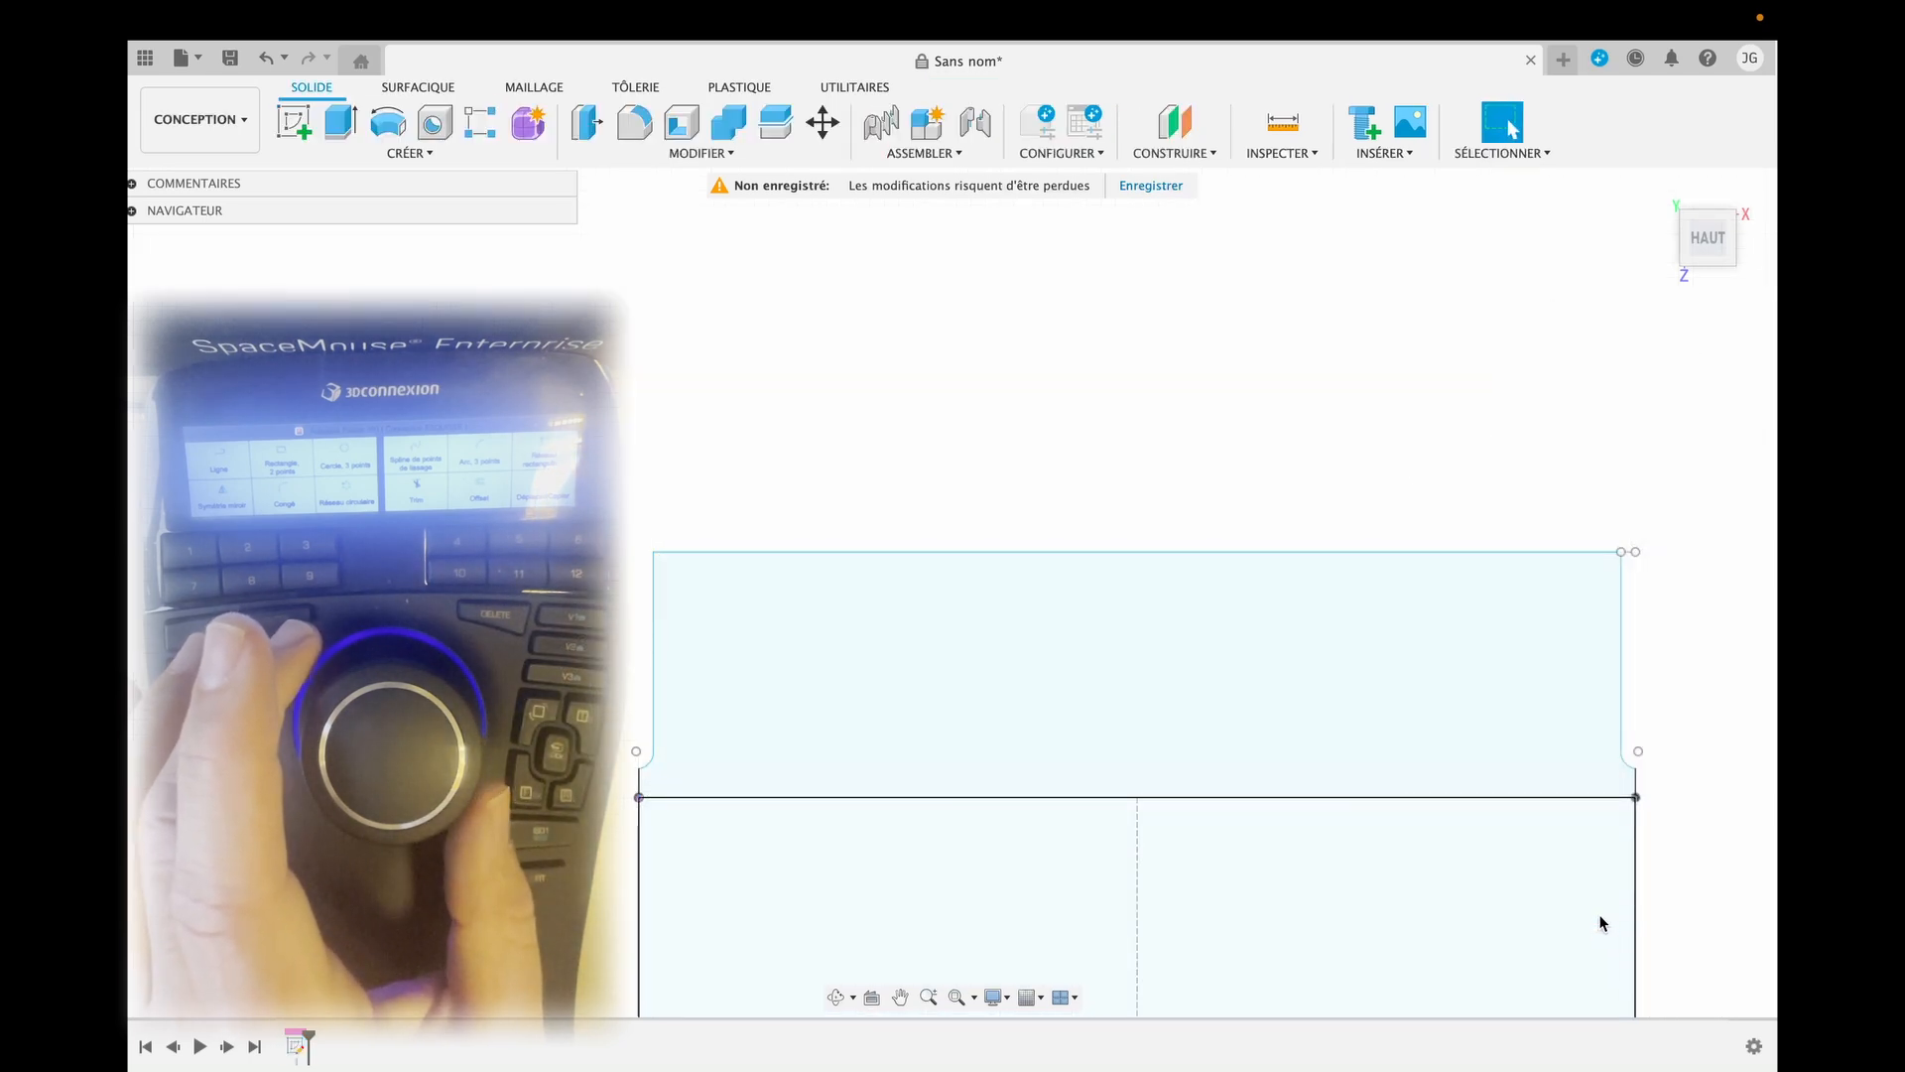
# Extrude both sketch profiles, the rounded body and the narrower upper section, 35 mm as a new body.
pyautogui.doubleClick(841, 682)
pyautogui.press('Escape')
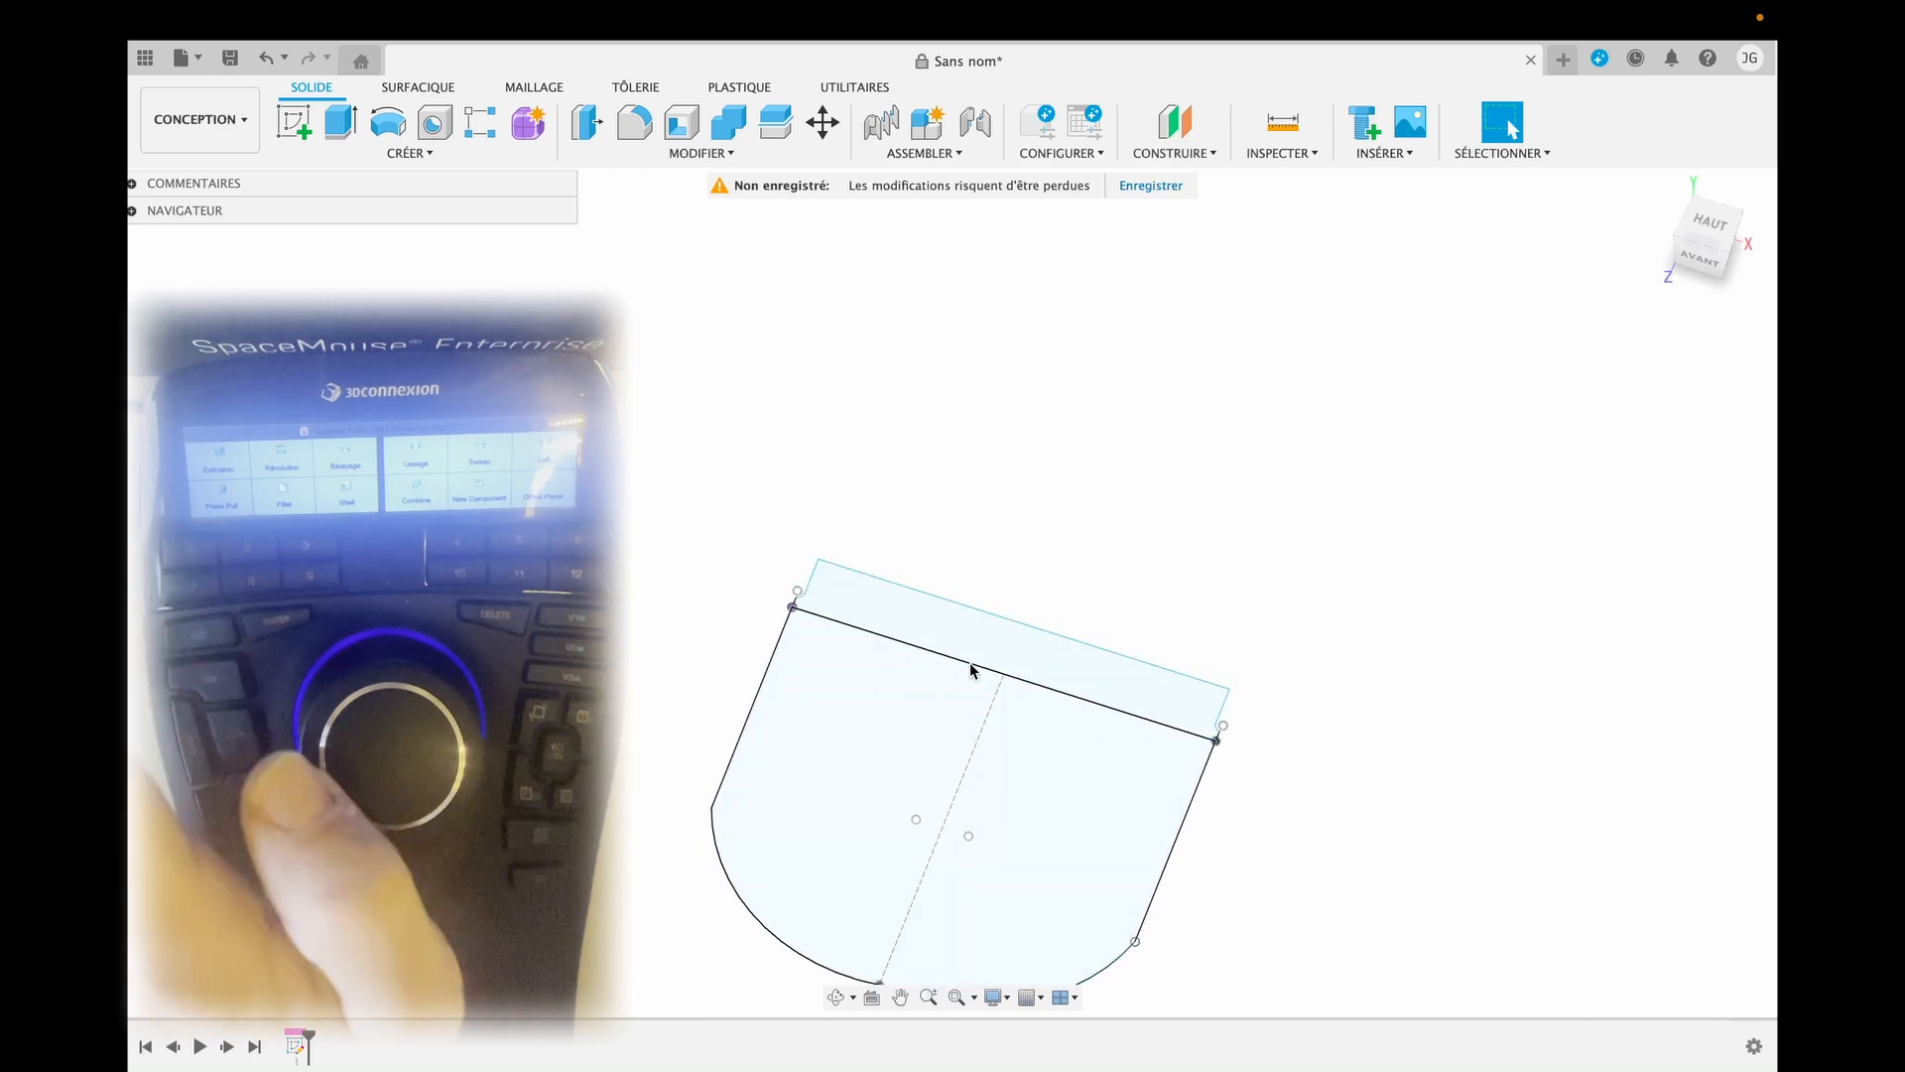
pyautogui.press('e')
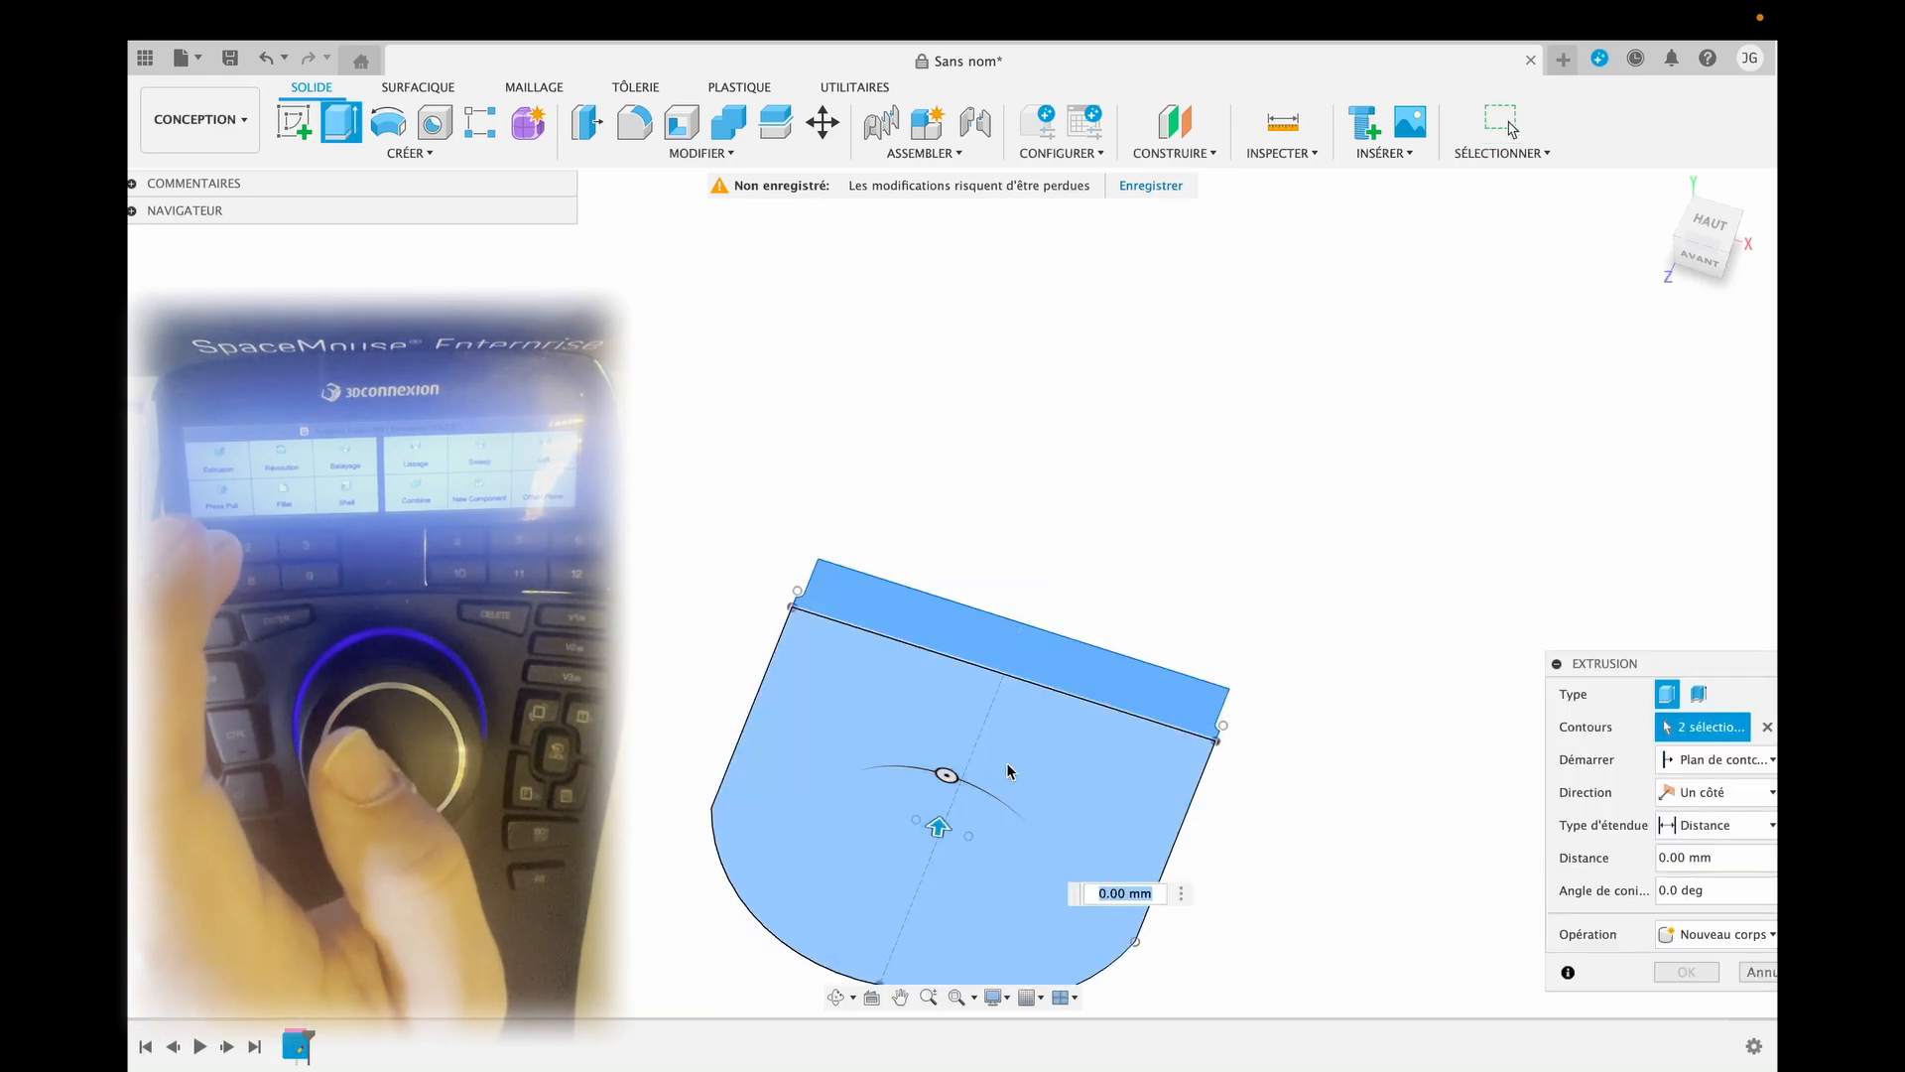
pyautogui.write('35')
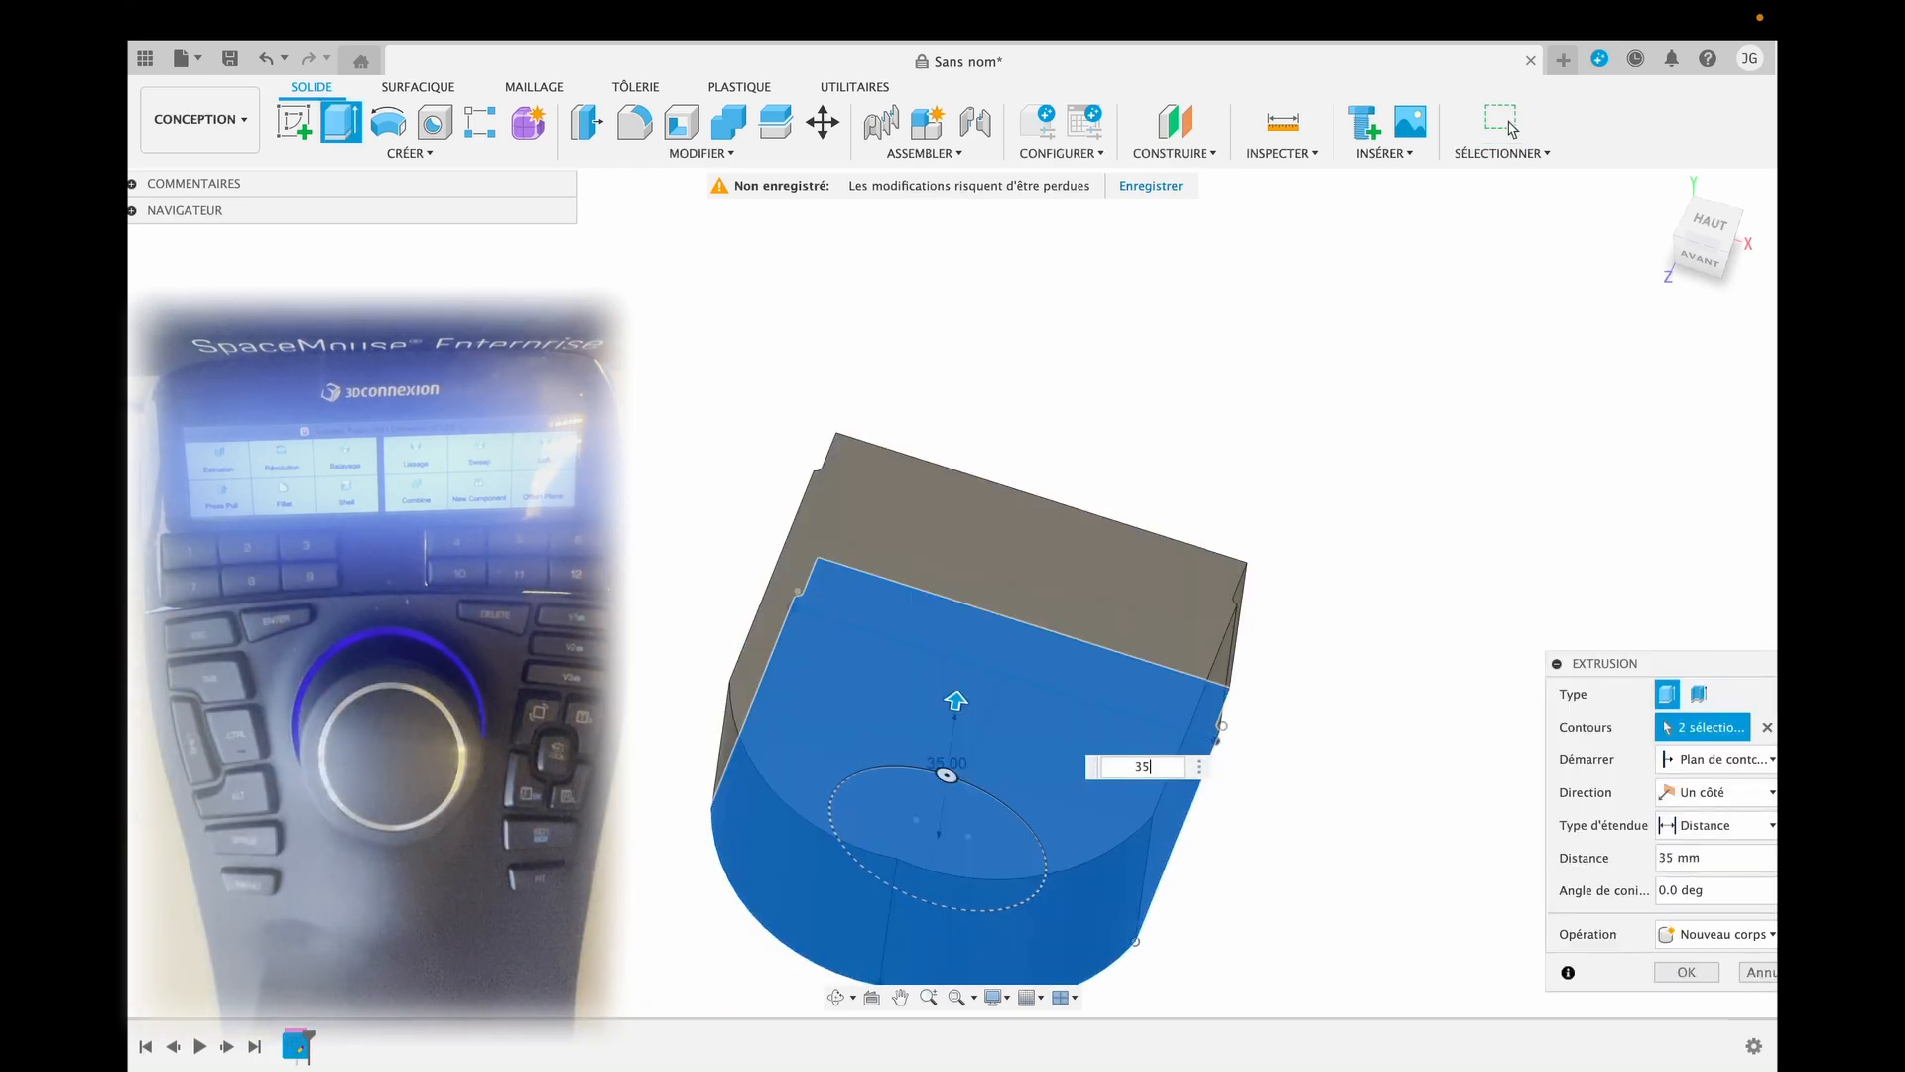
pyautogui.press('Return')
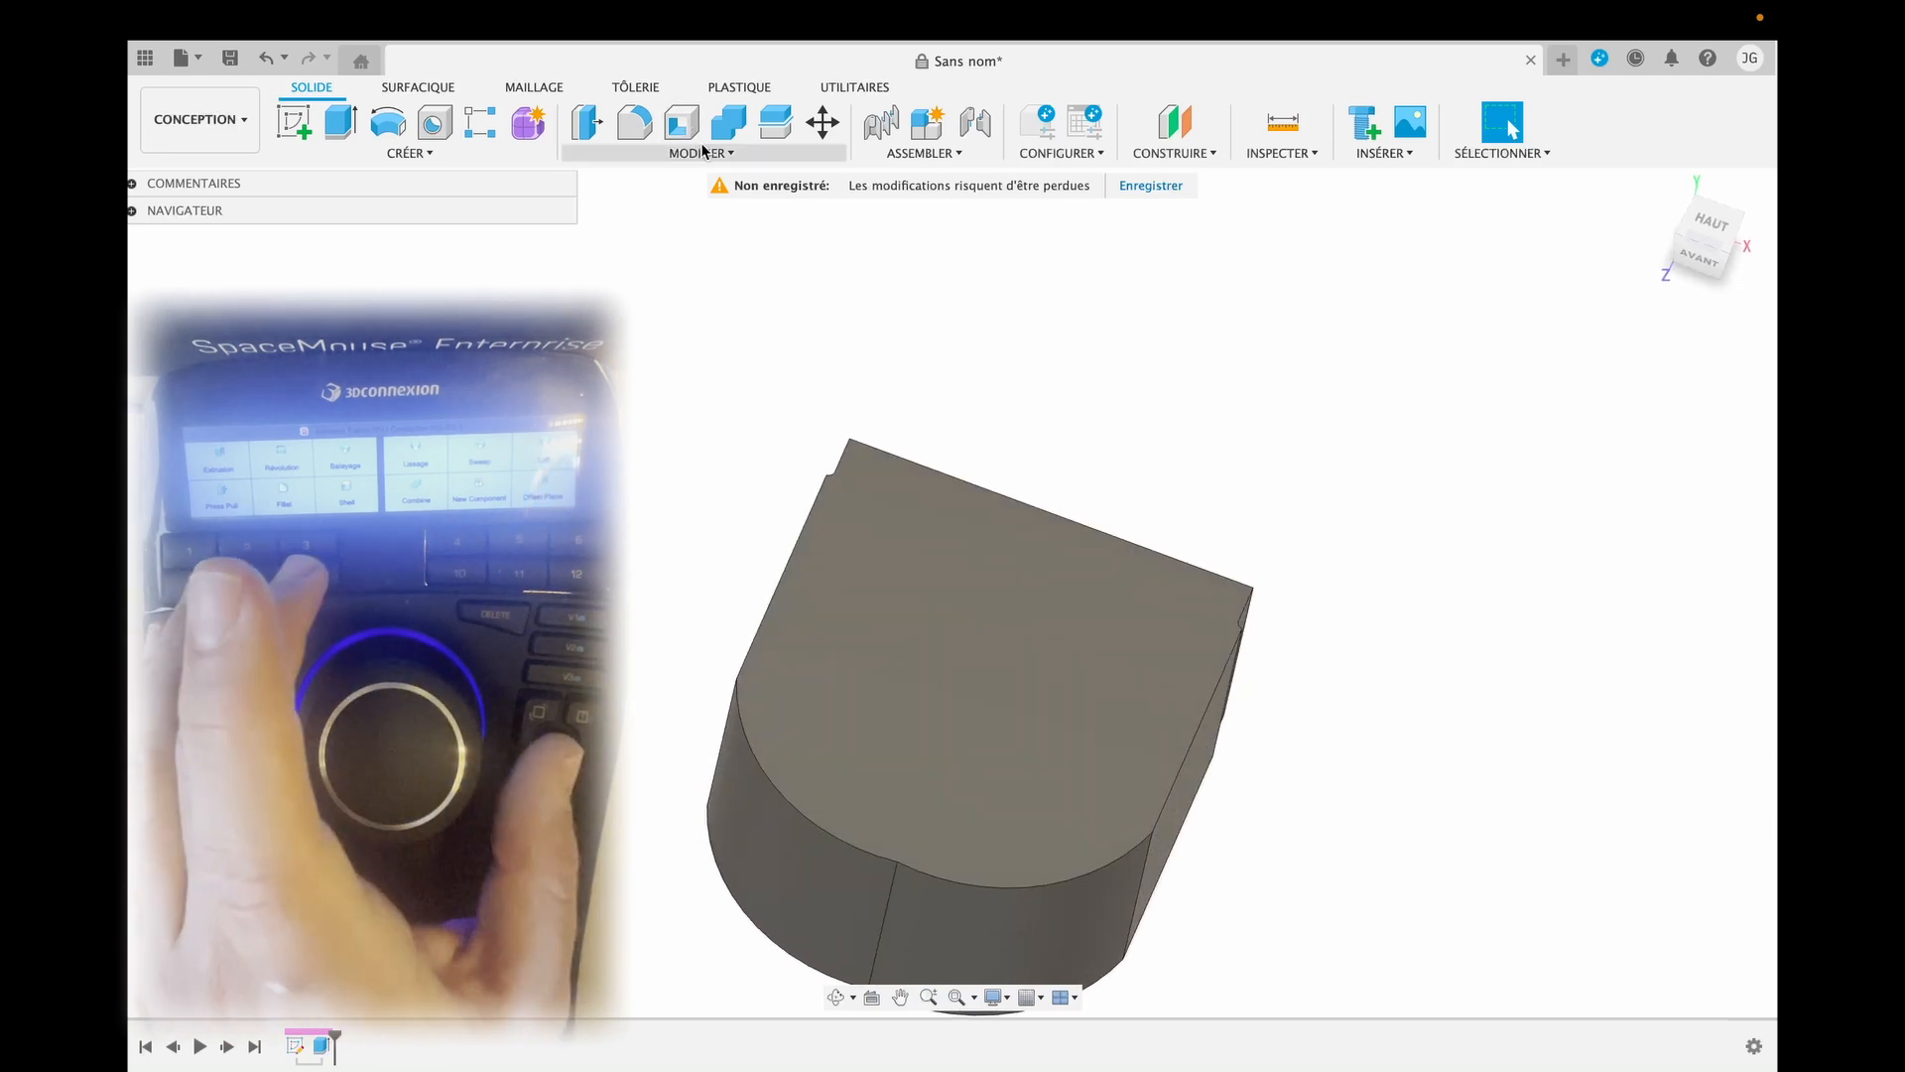
# Shell the body from its top face with a 3 mm inside wall thickness.
pyautogui.press('9')
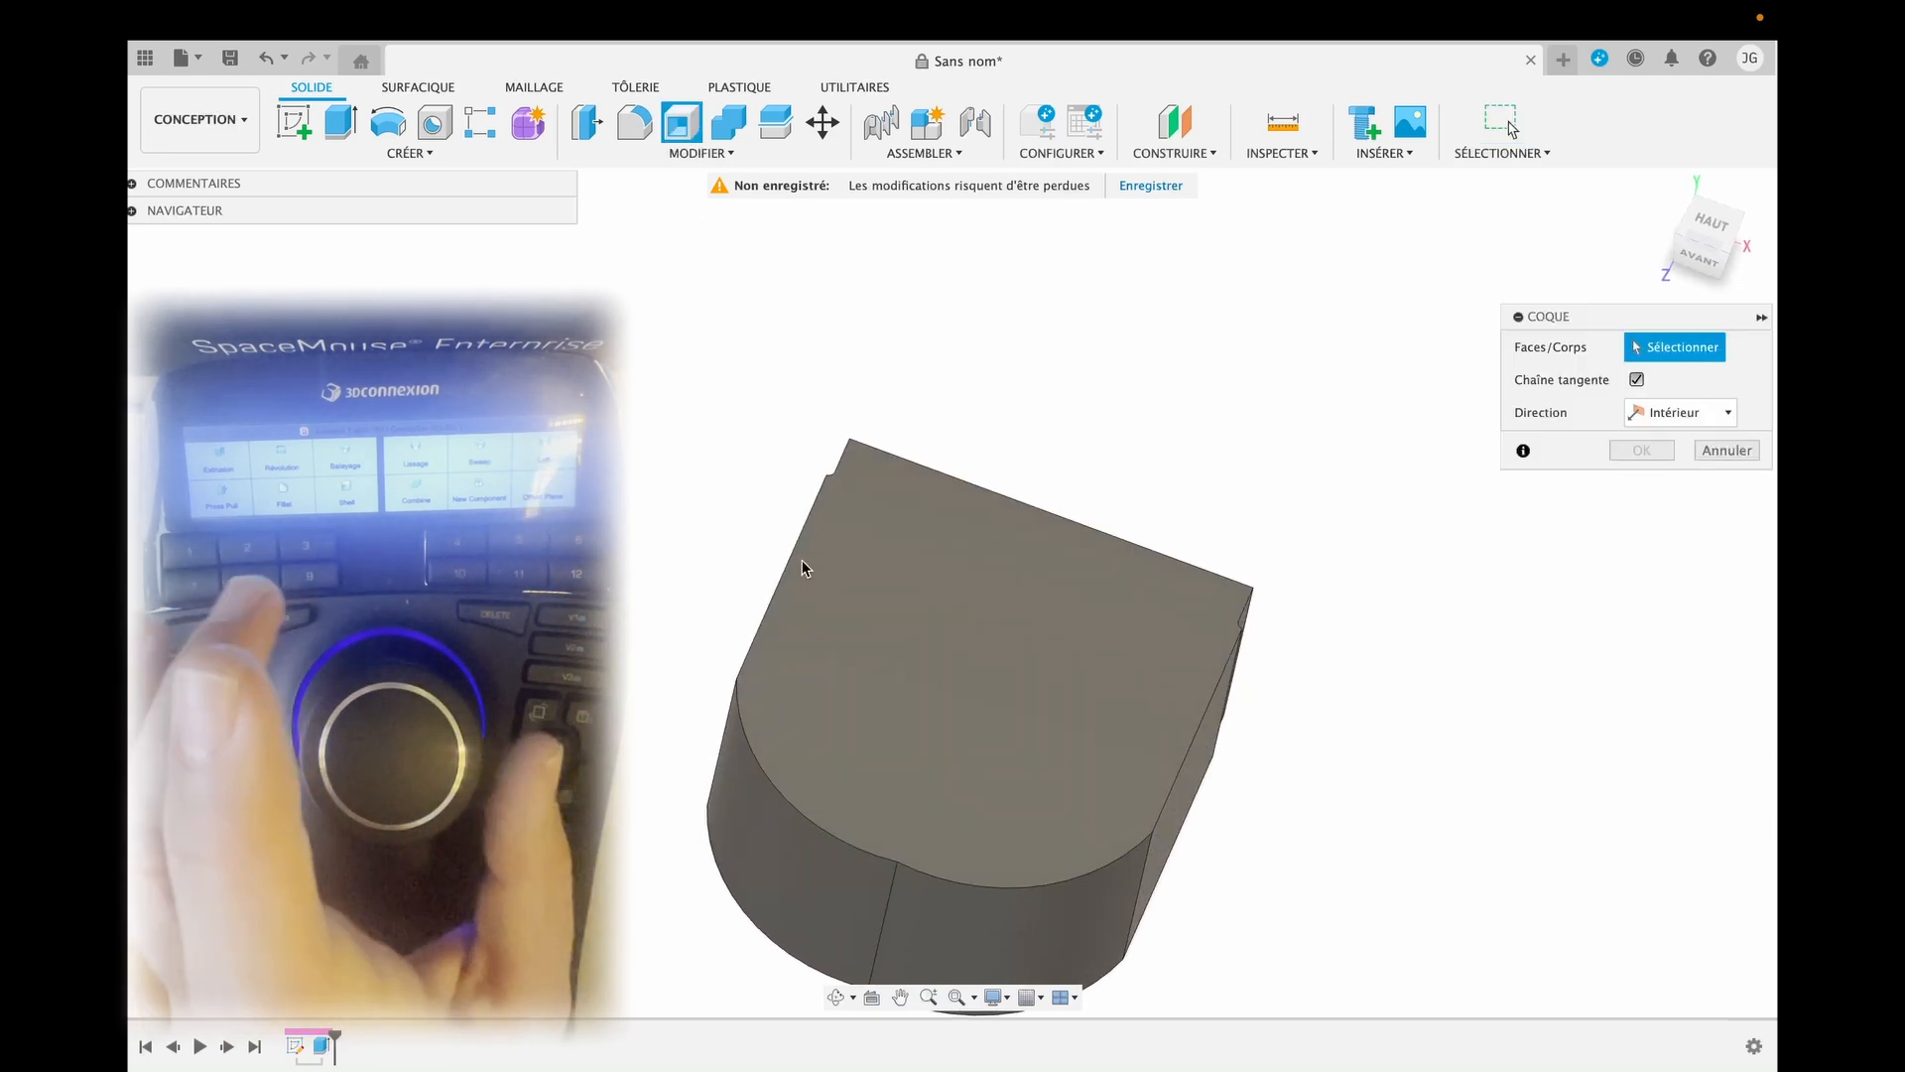
pyautogui.click(960, 699)
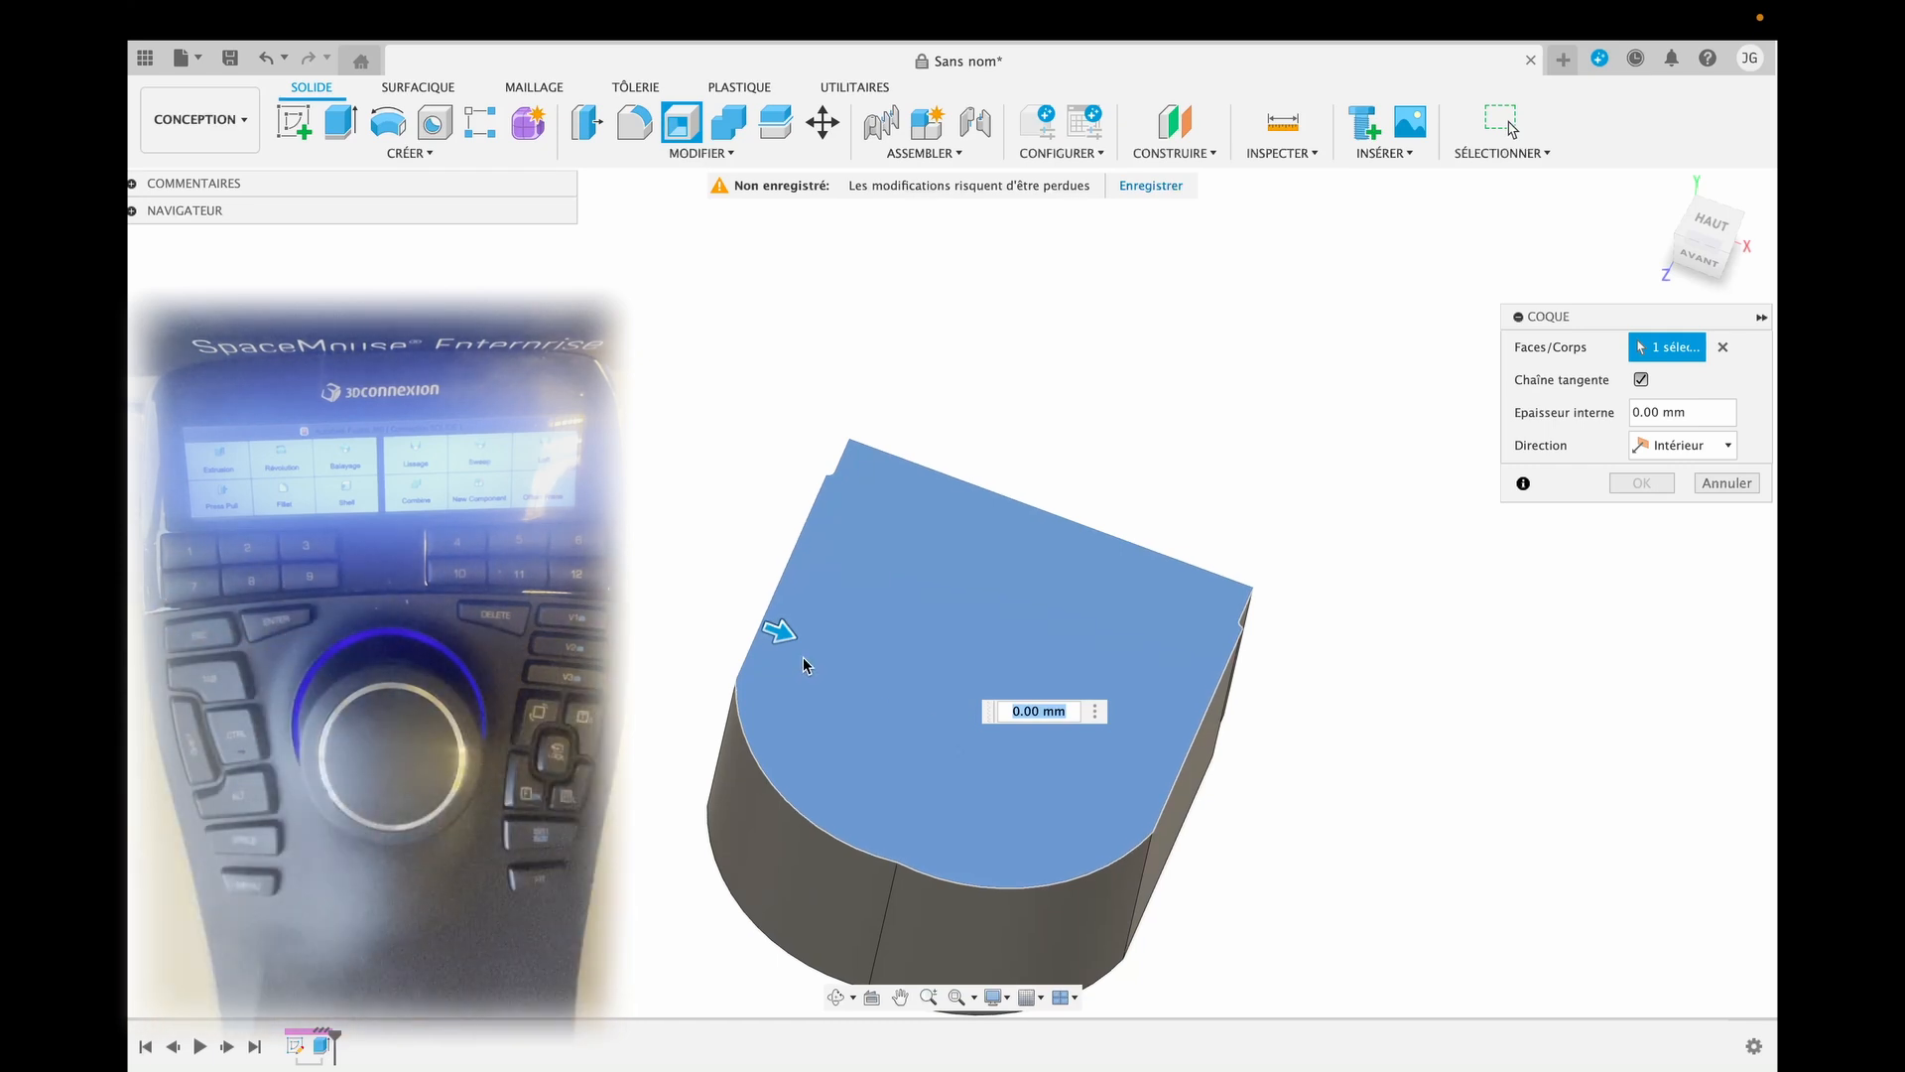
pyautogui.write('3')
pyautogui.press('Return')
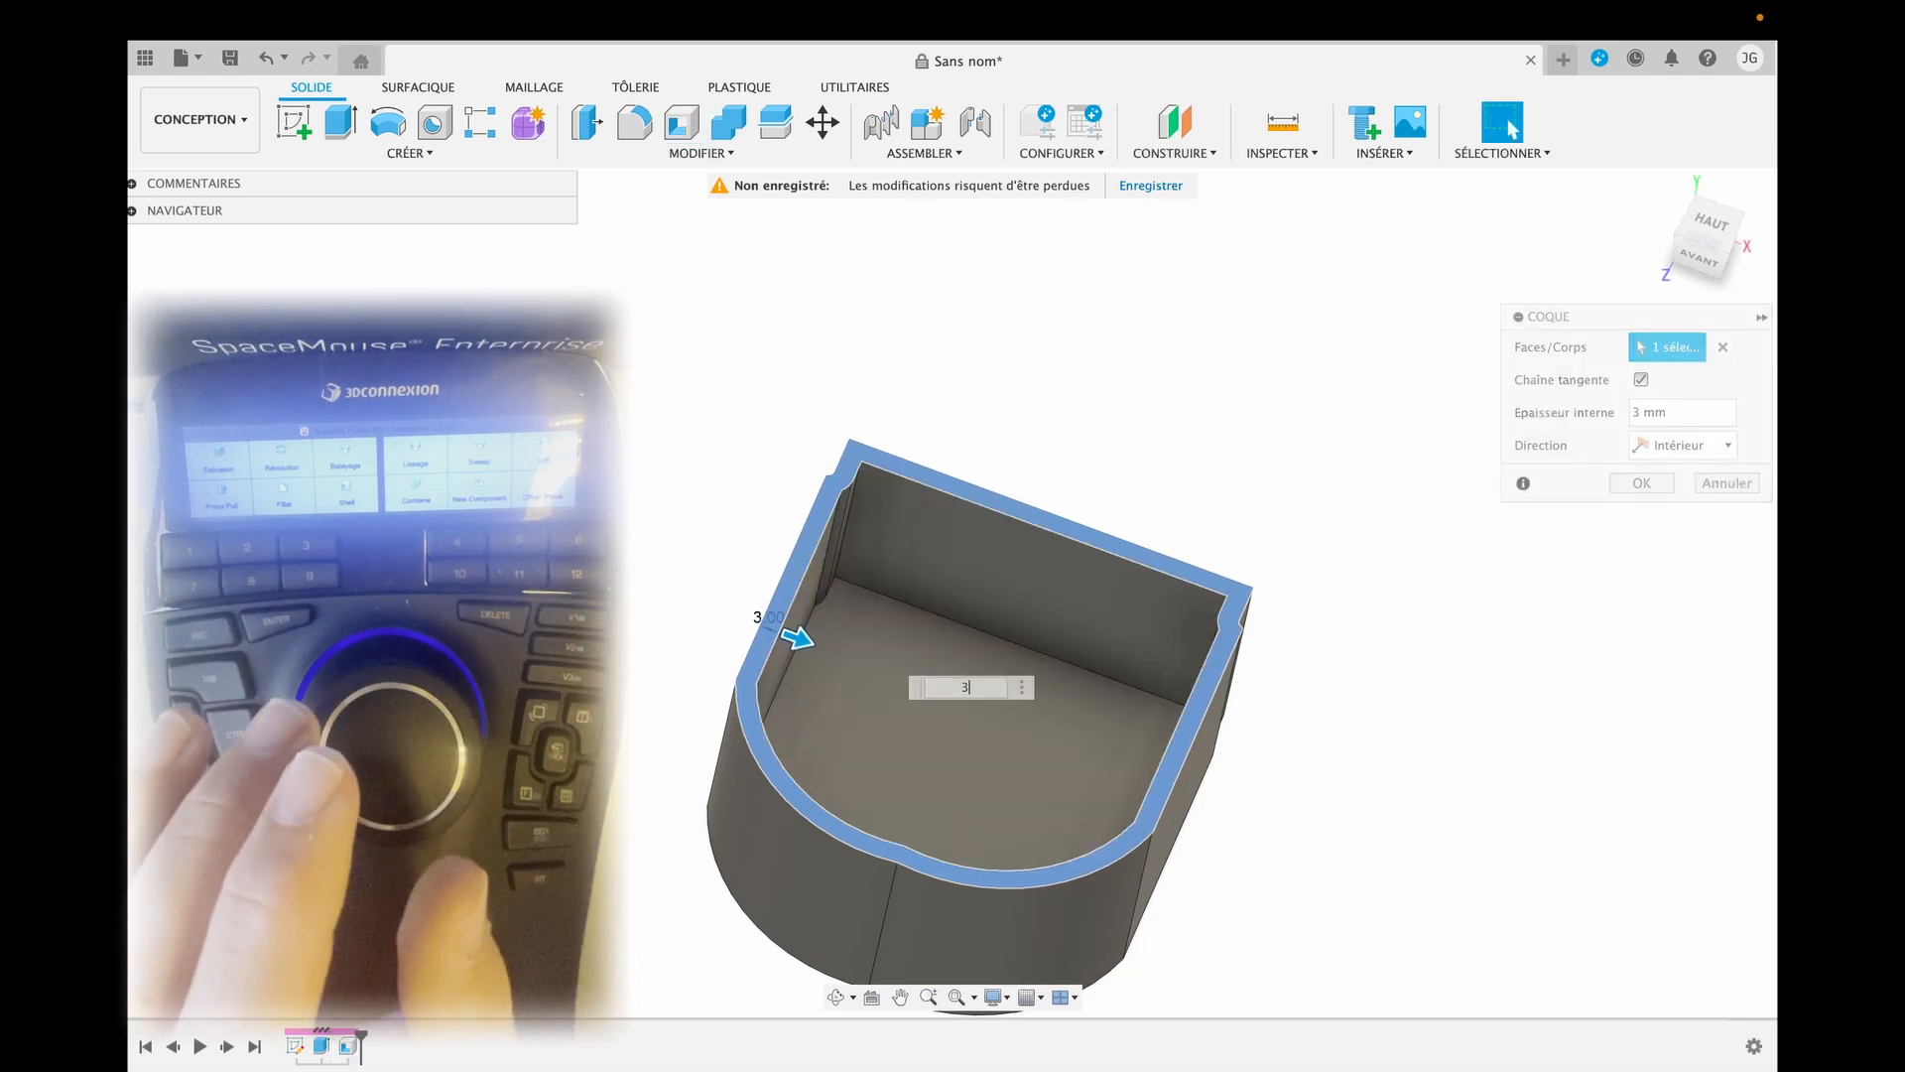
# Start a sketch on the top rim face of the shelled body.
pyautogui.click(293, 122)
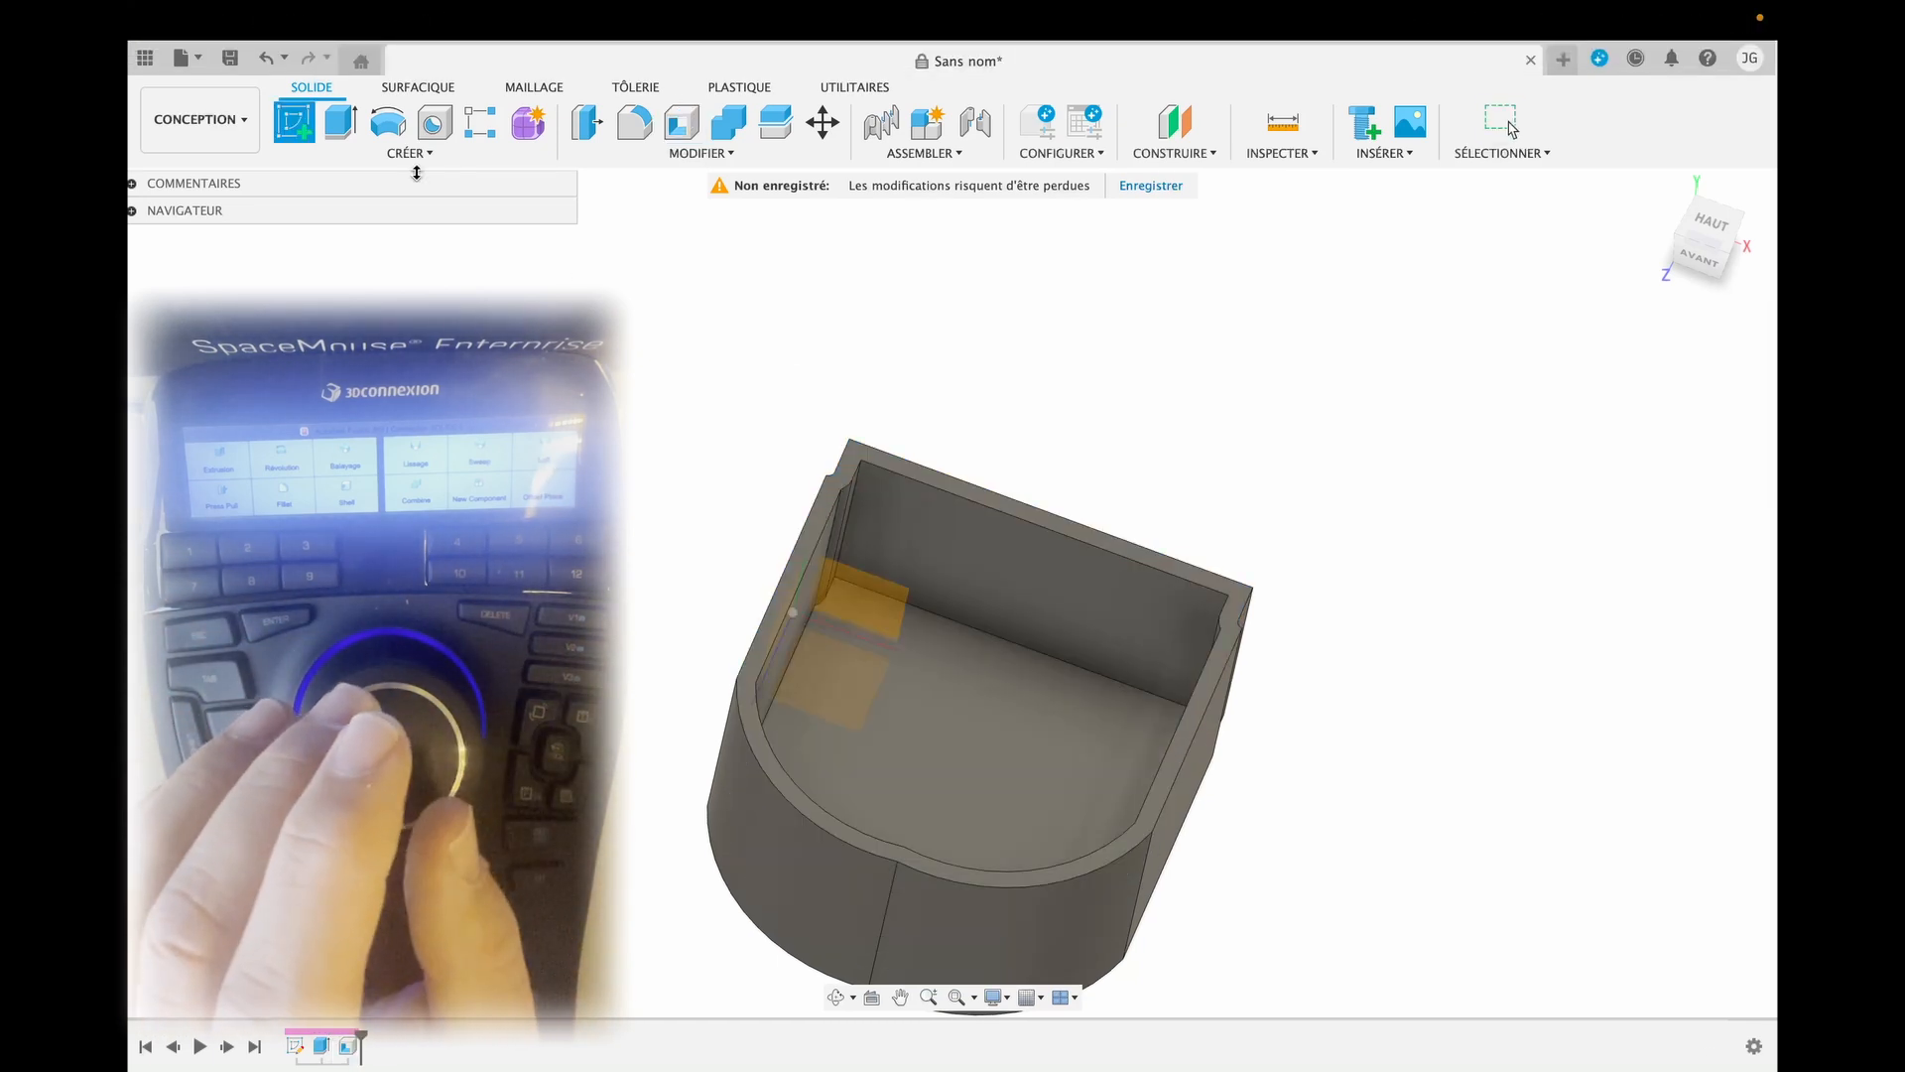
pyautogui.click(921, 482)
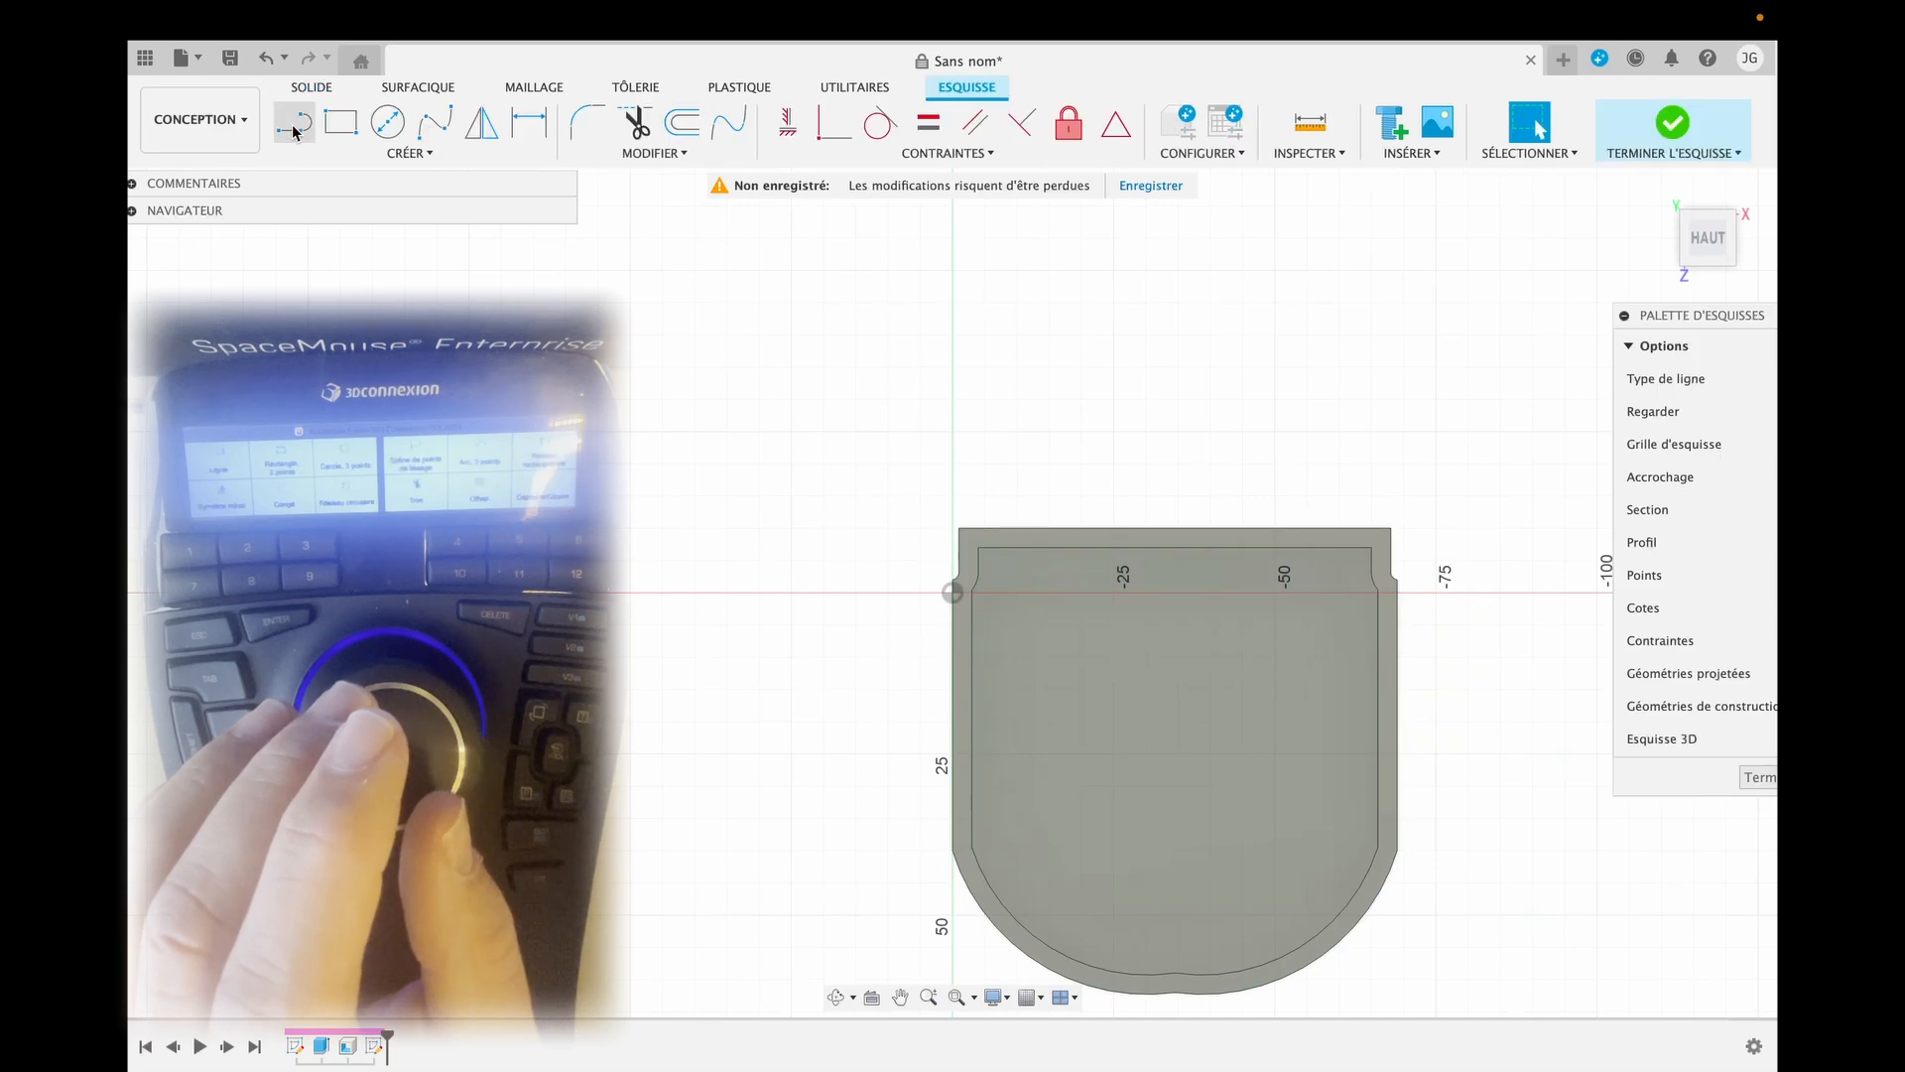
pyautogui.press('l')
pyautogui.click(960, 528)
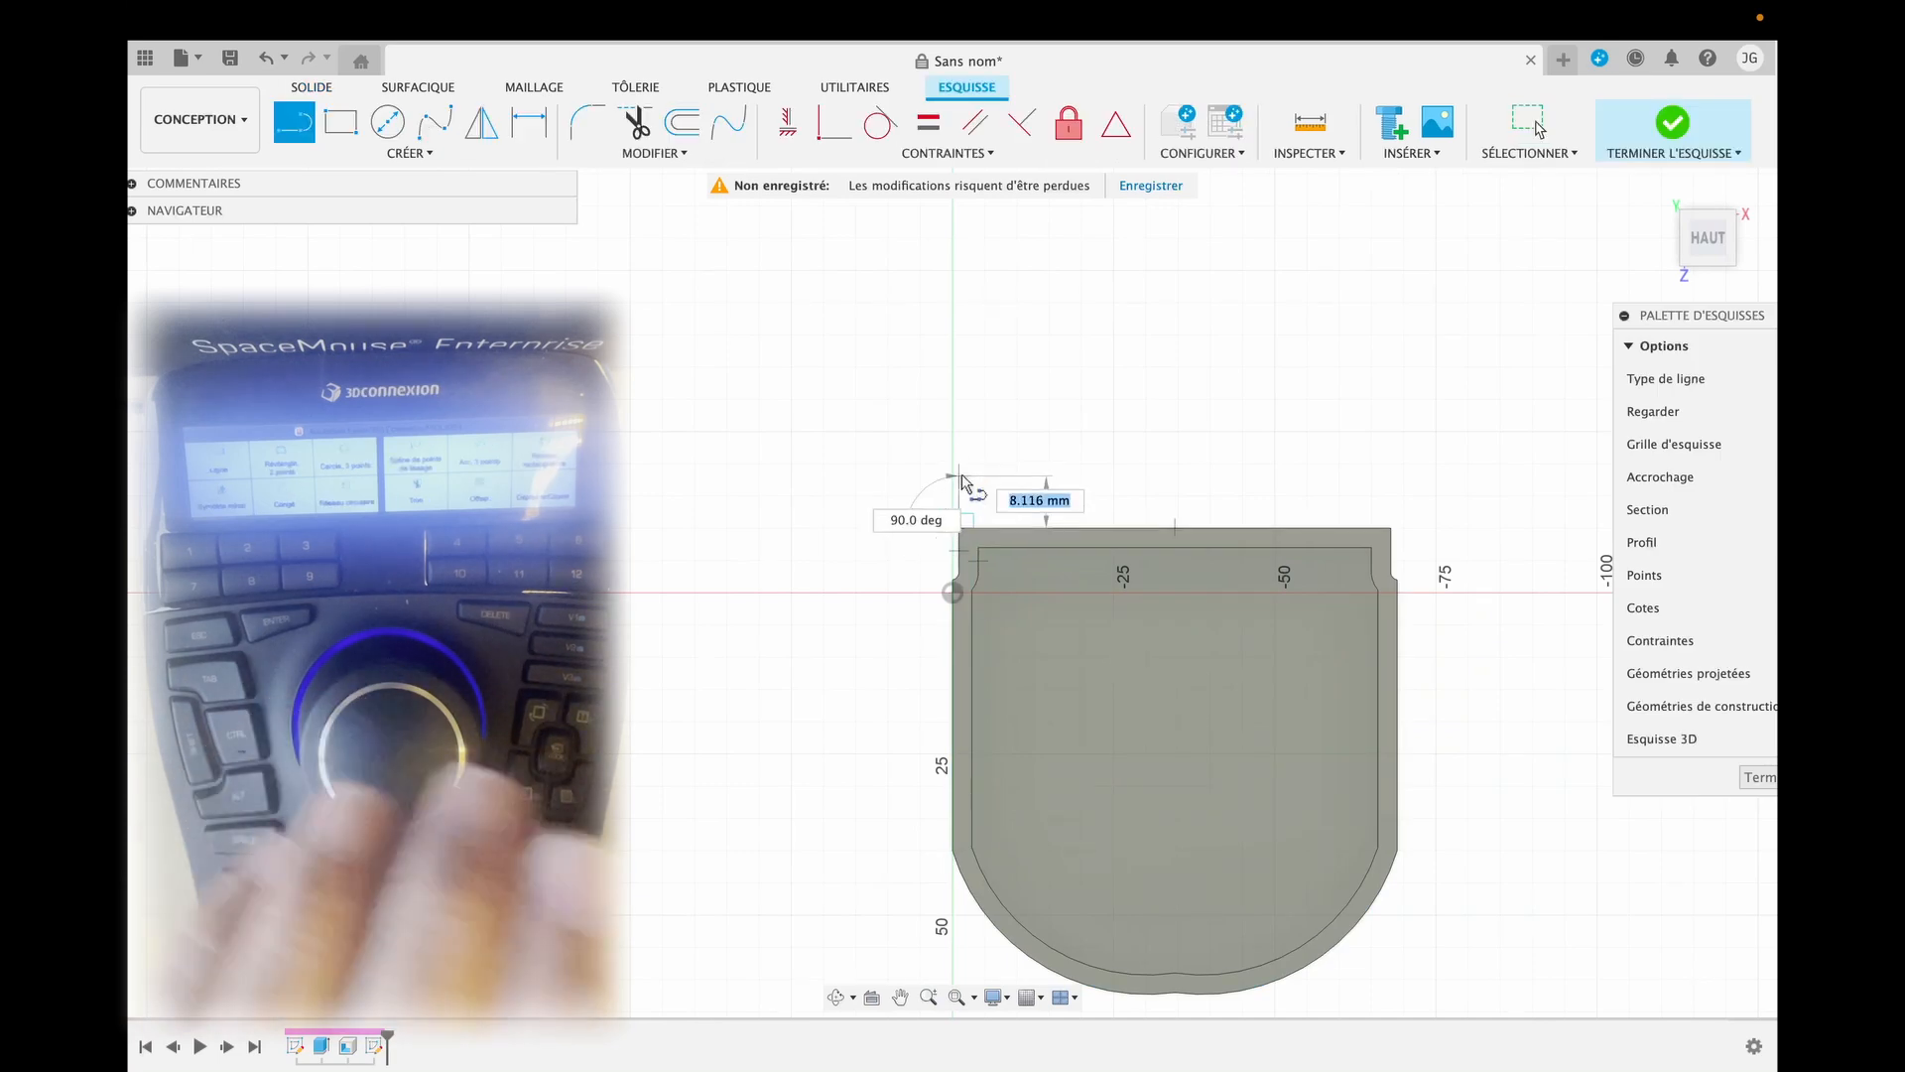
pyautogui.write('7')
pyautogui.press('Tab')
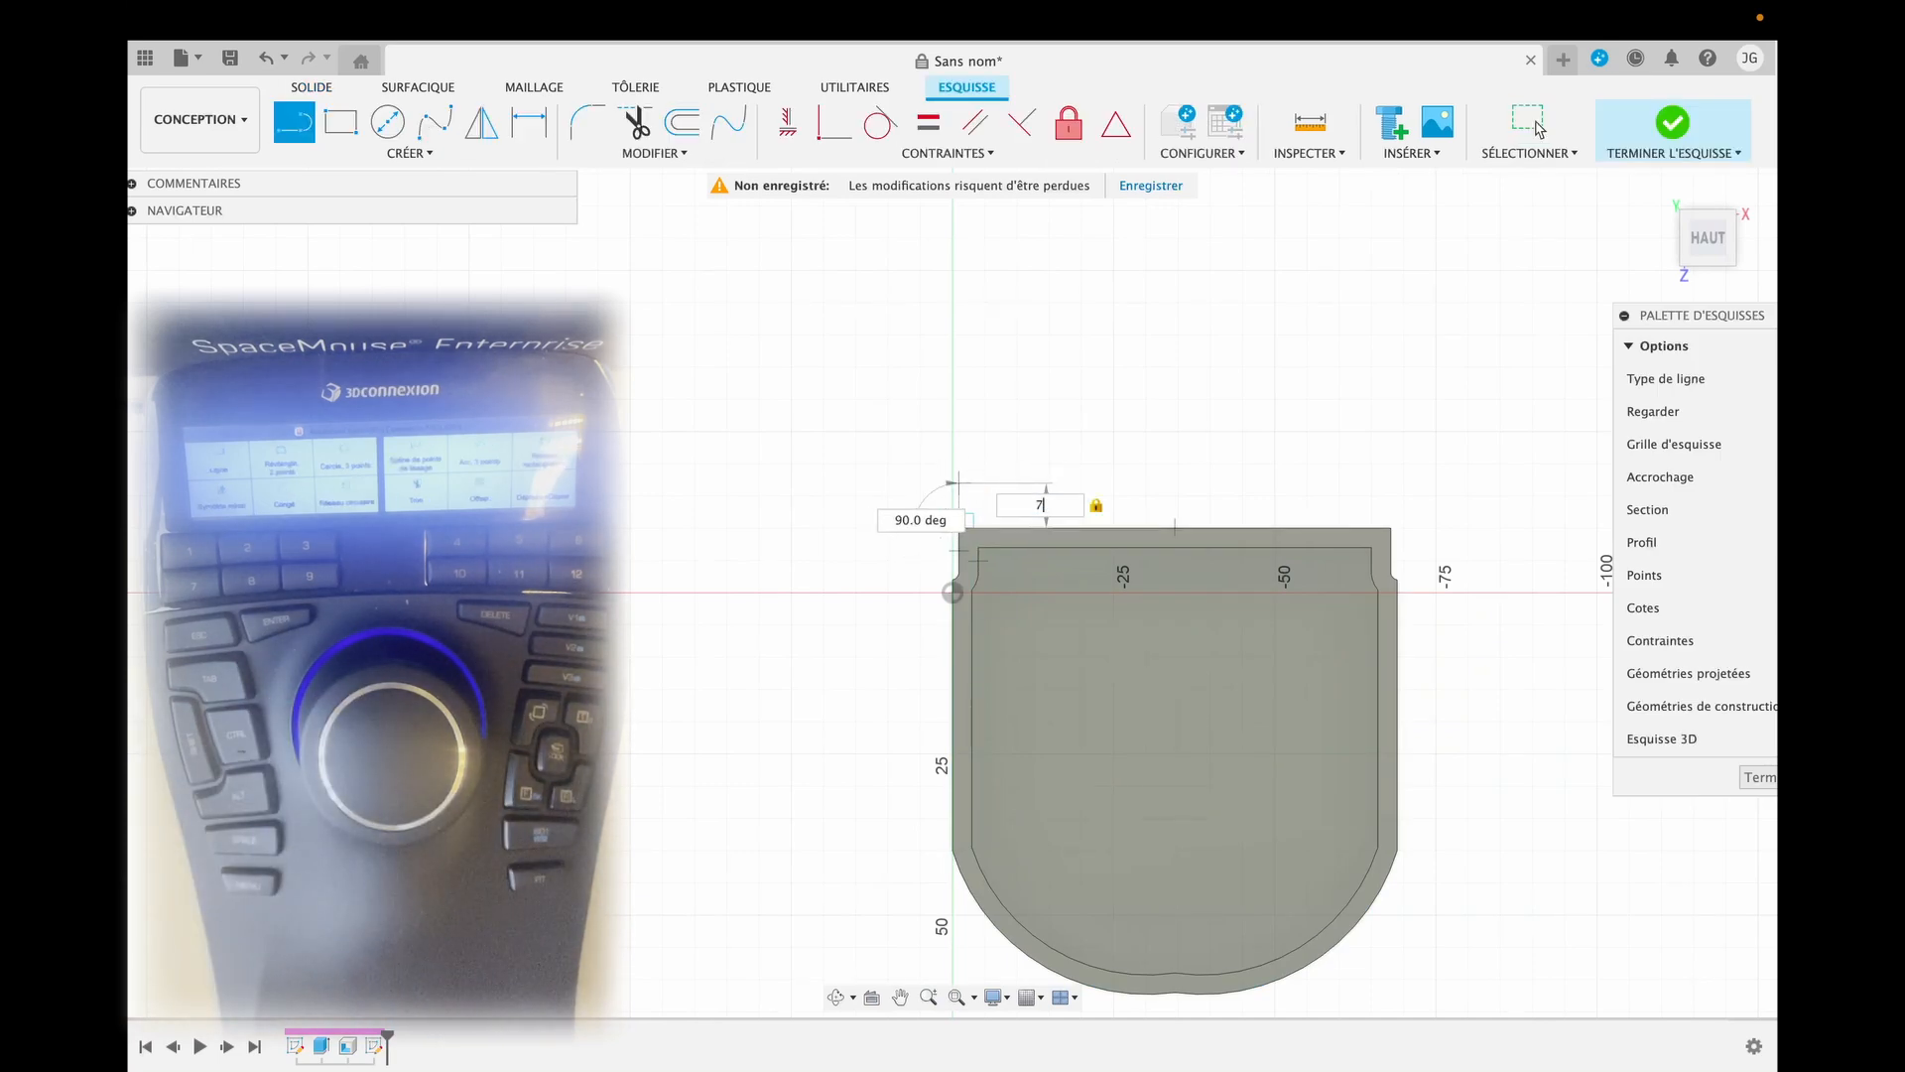
pyautogui.press('Return')
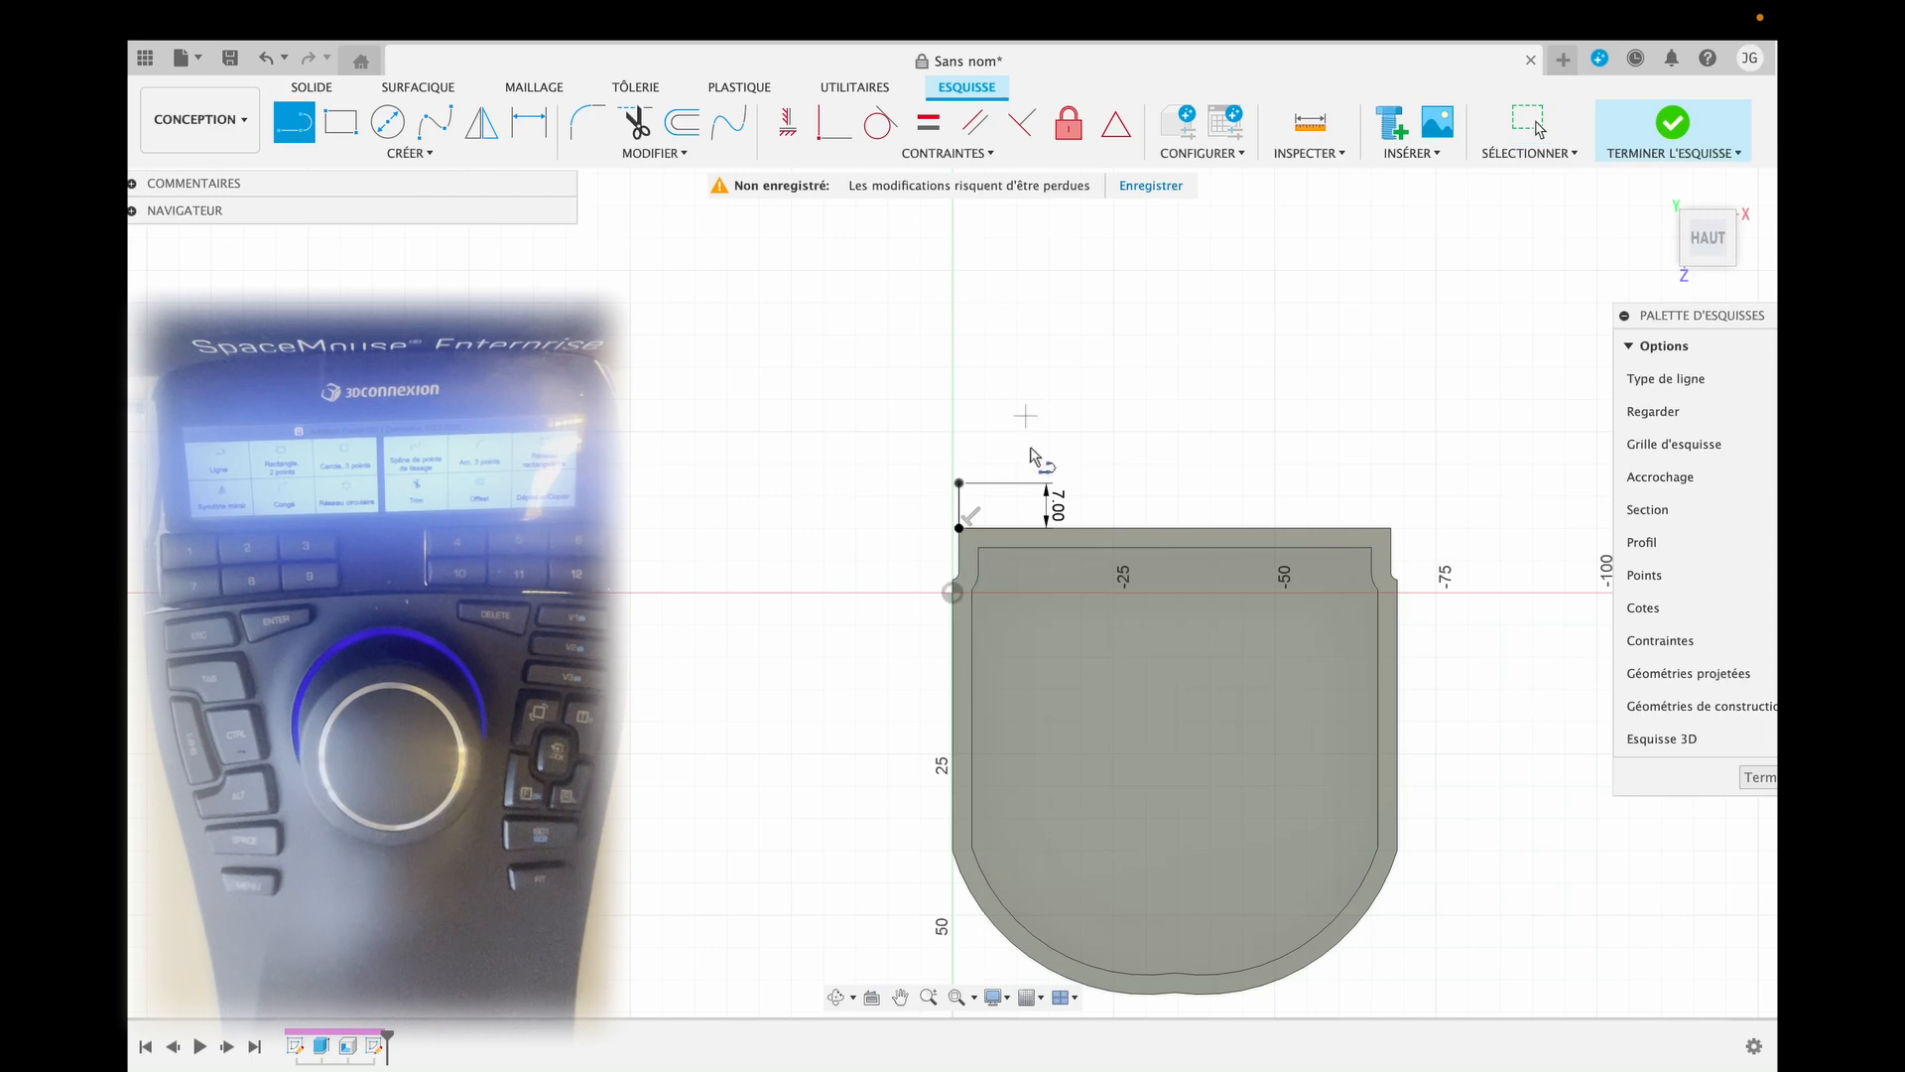
pyautogui.press('Escape')
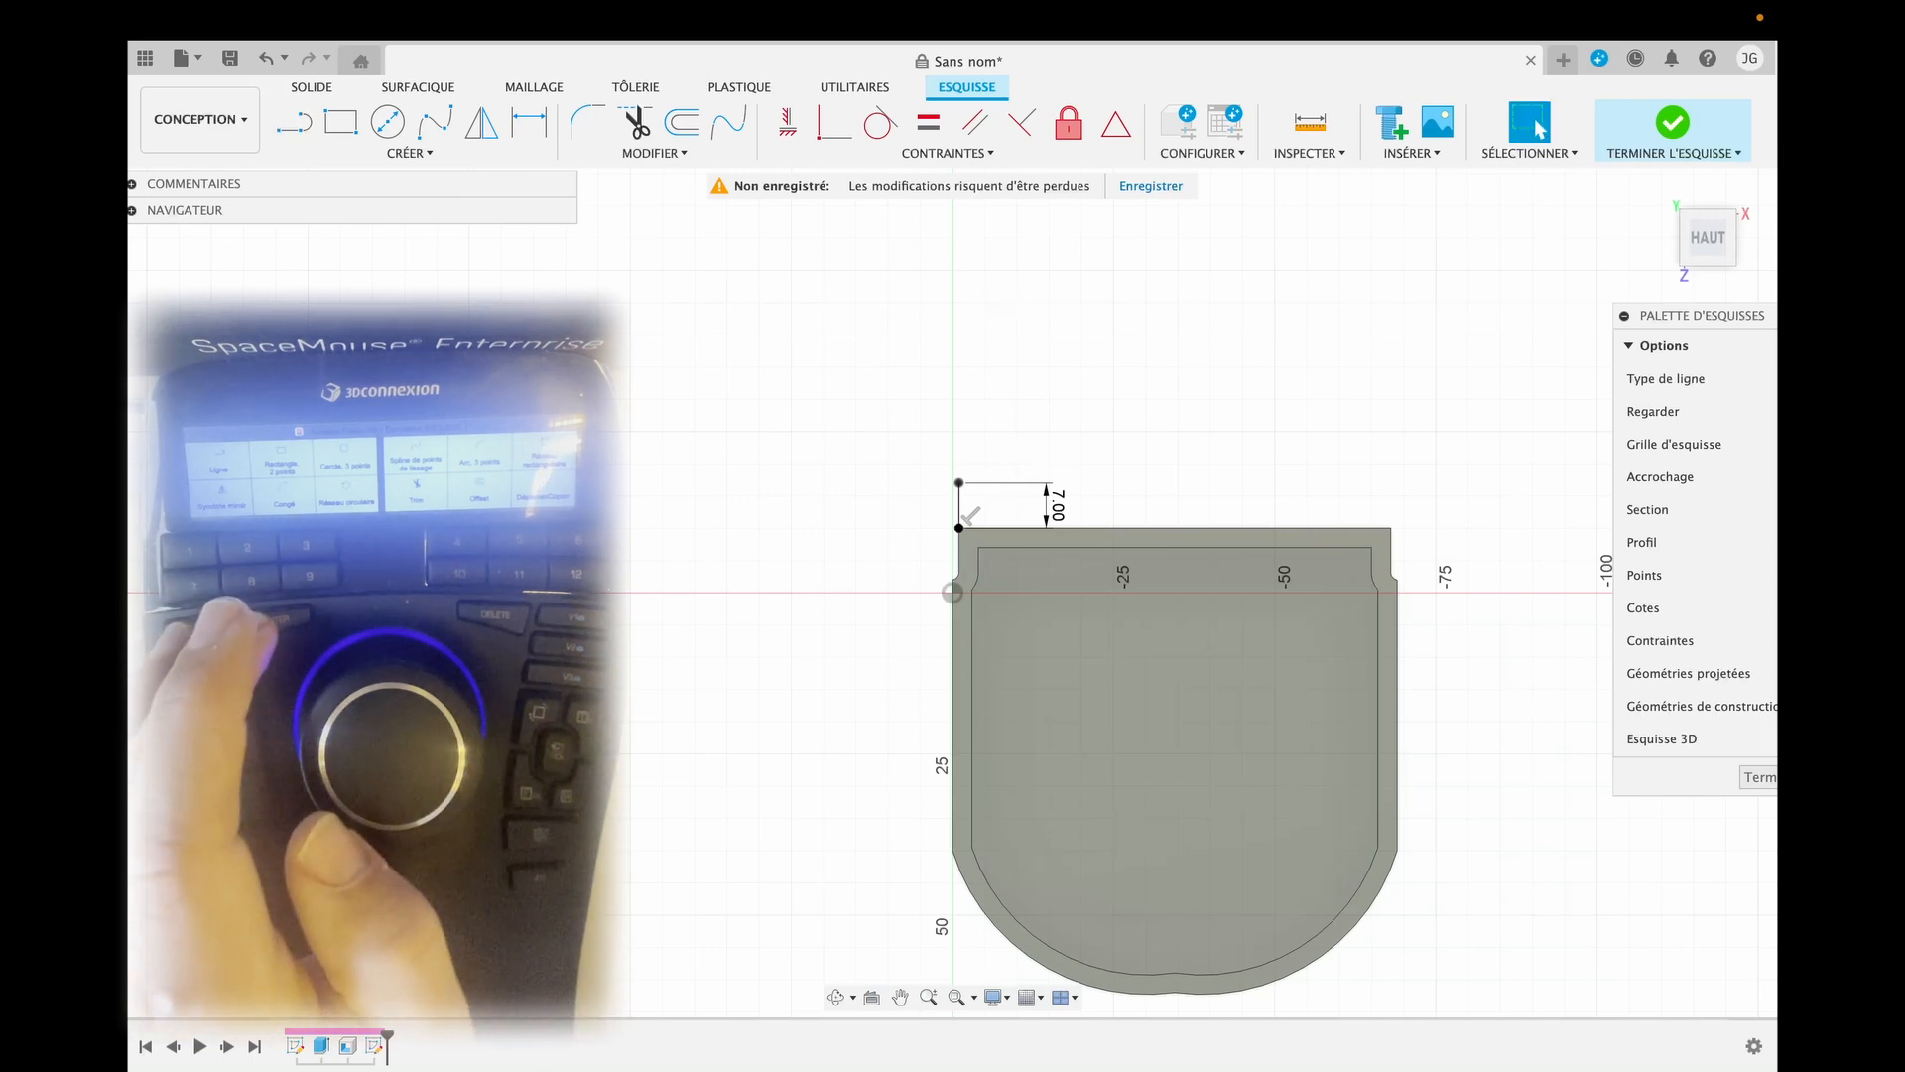
pyautogui.click(960, 516)
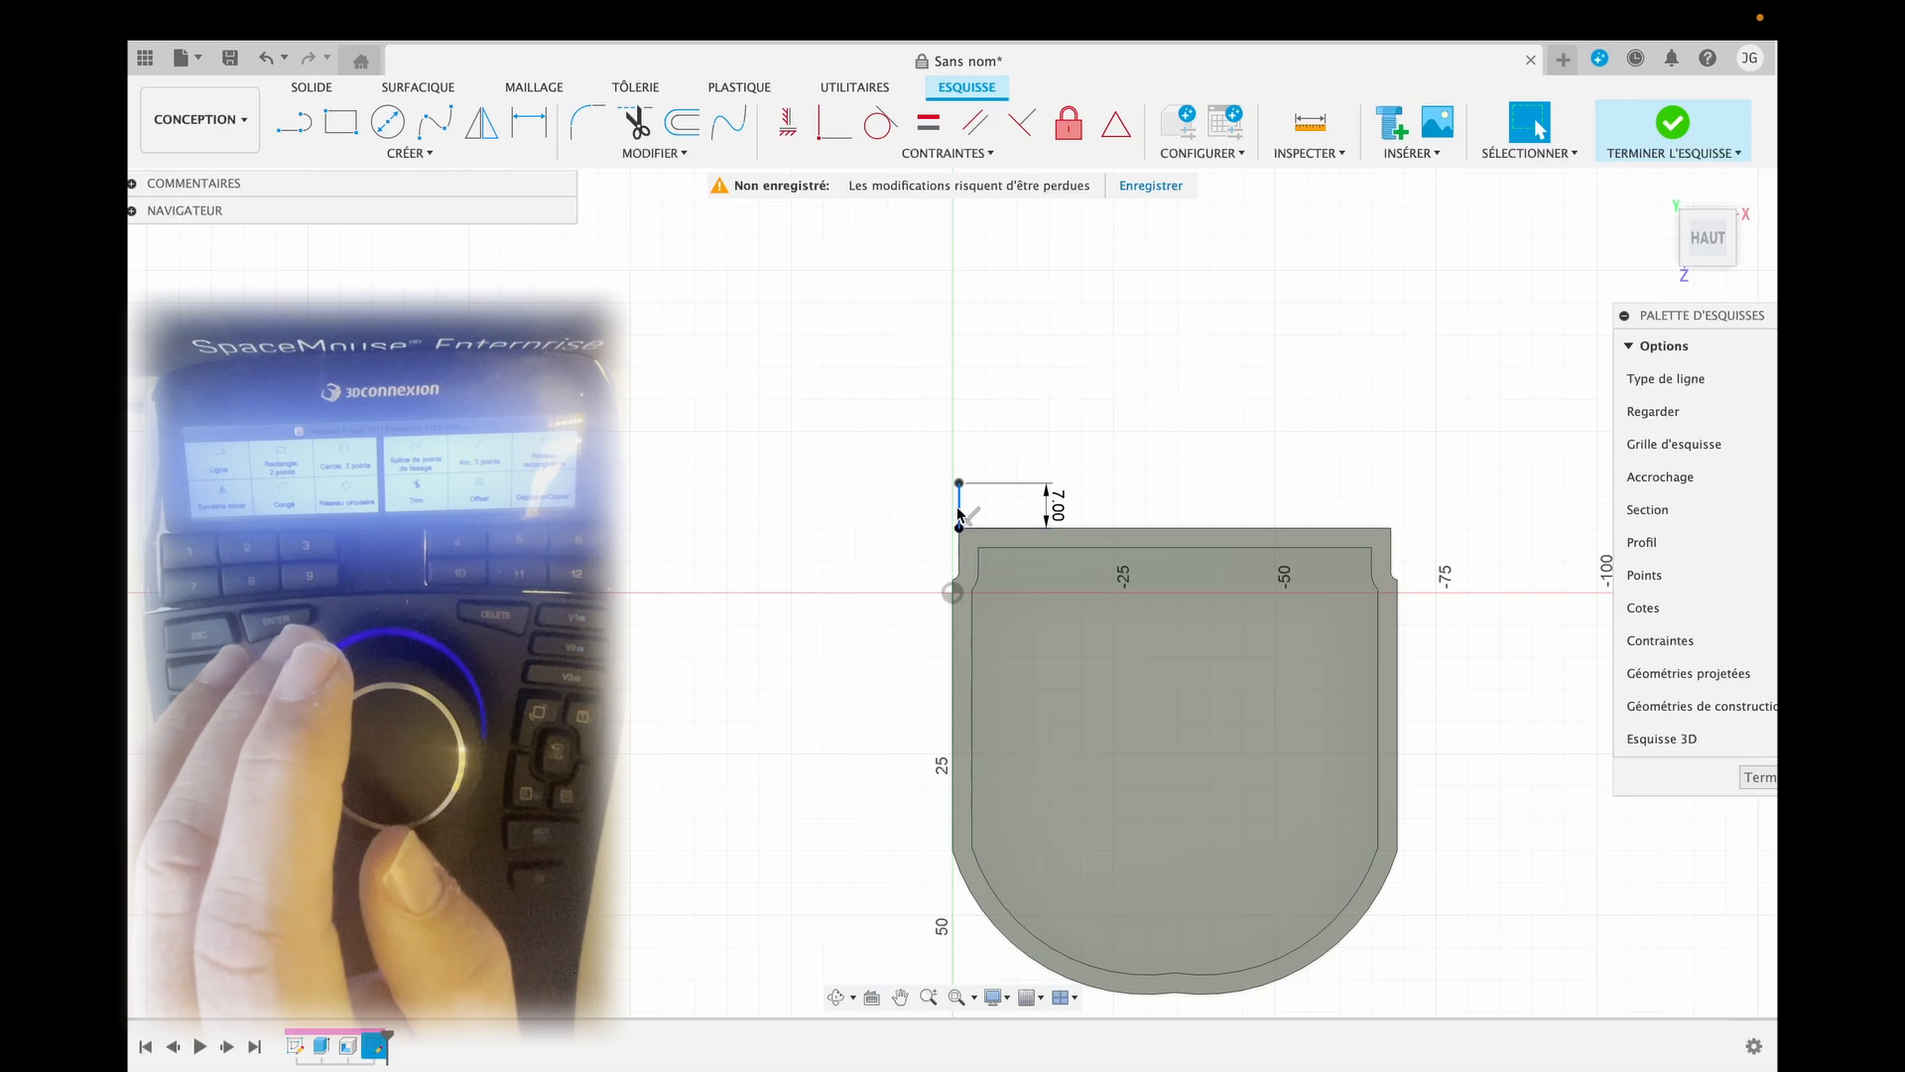
pyautogui.press('Delete')
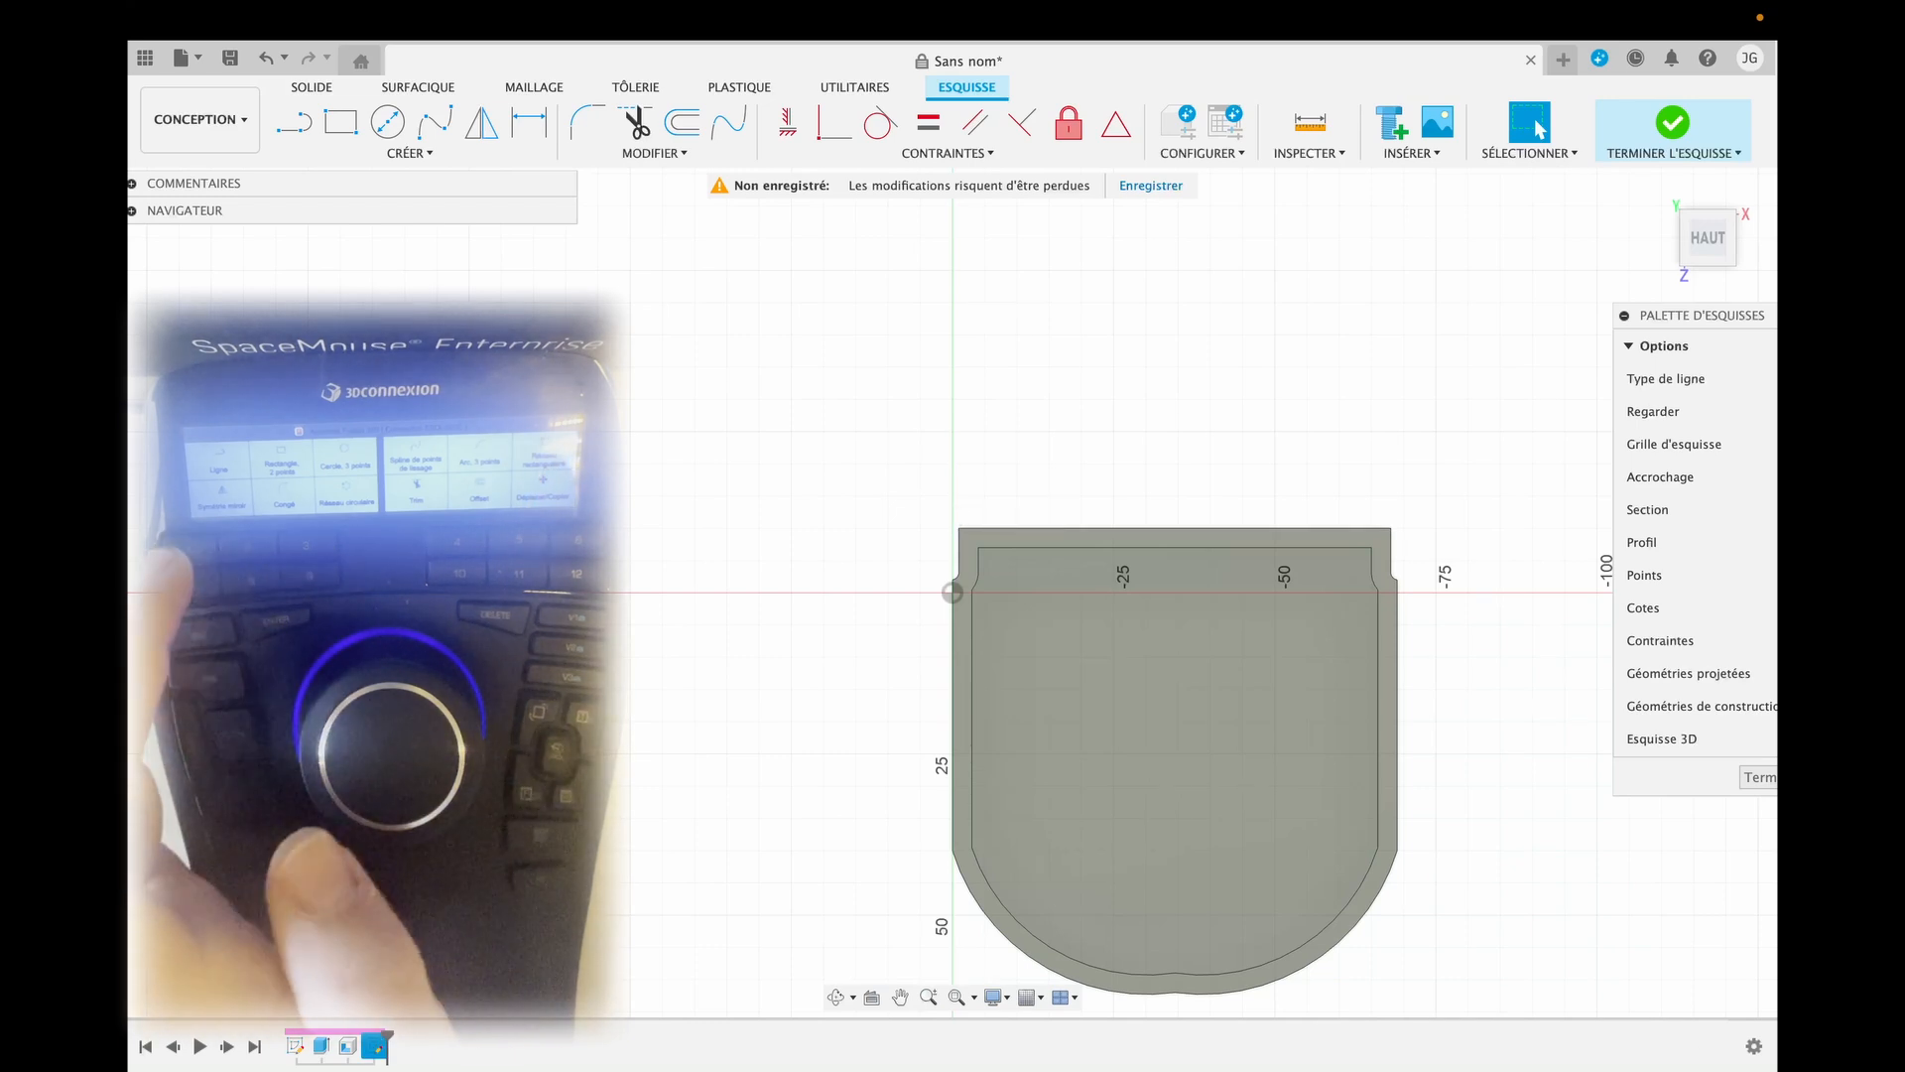
# Draw a 67 by 7 mm rectangle outward from the corner of the rim's straight outer edge, and finish the sketch.
pyautogui.press('r')
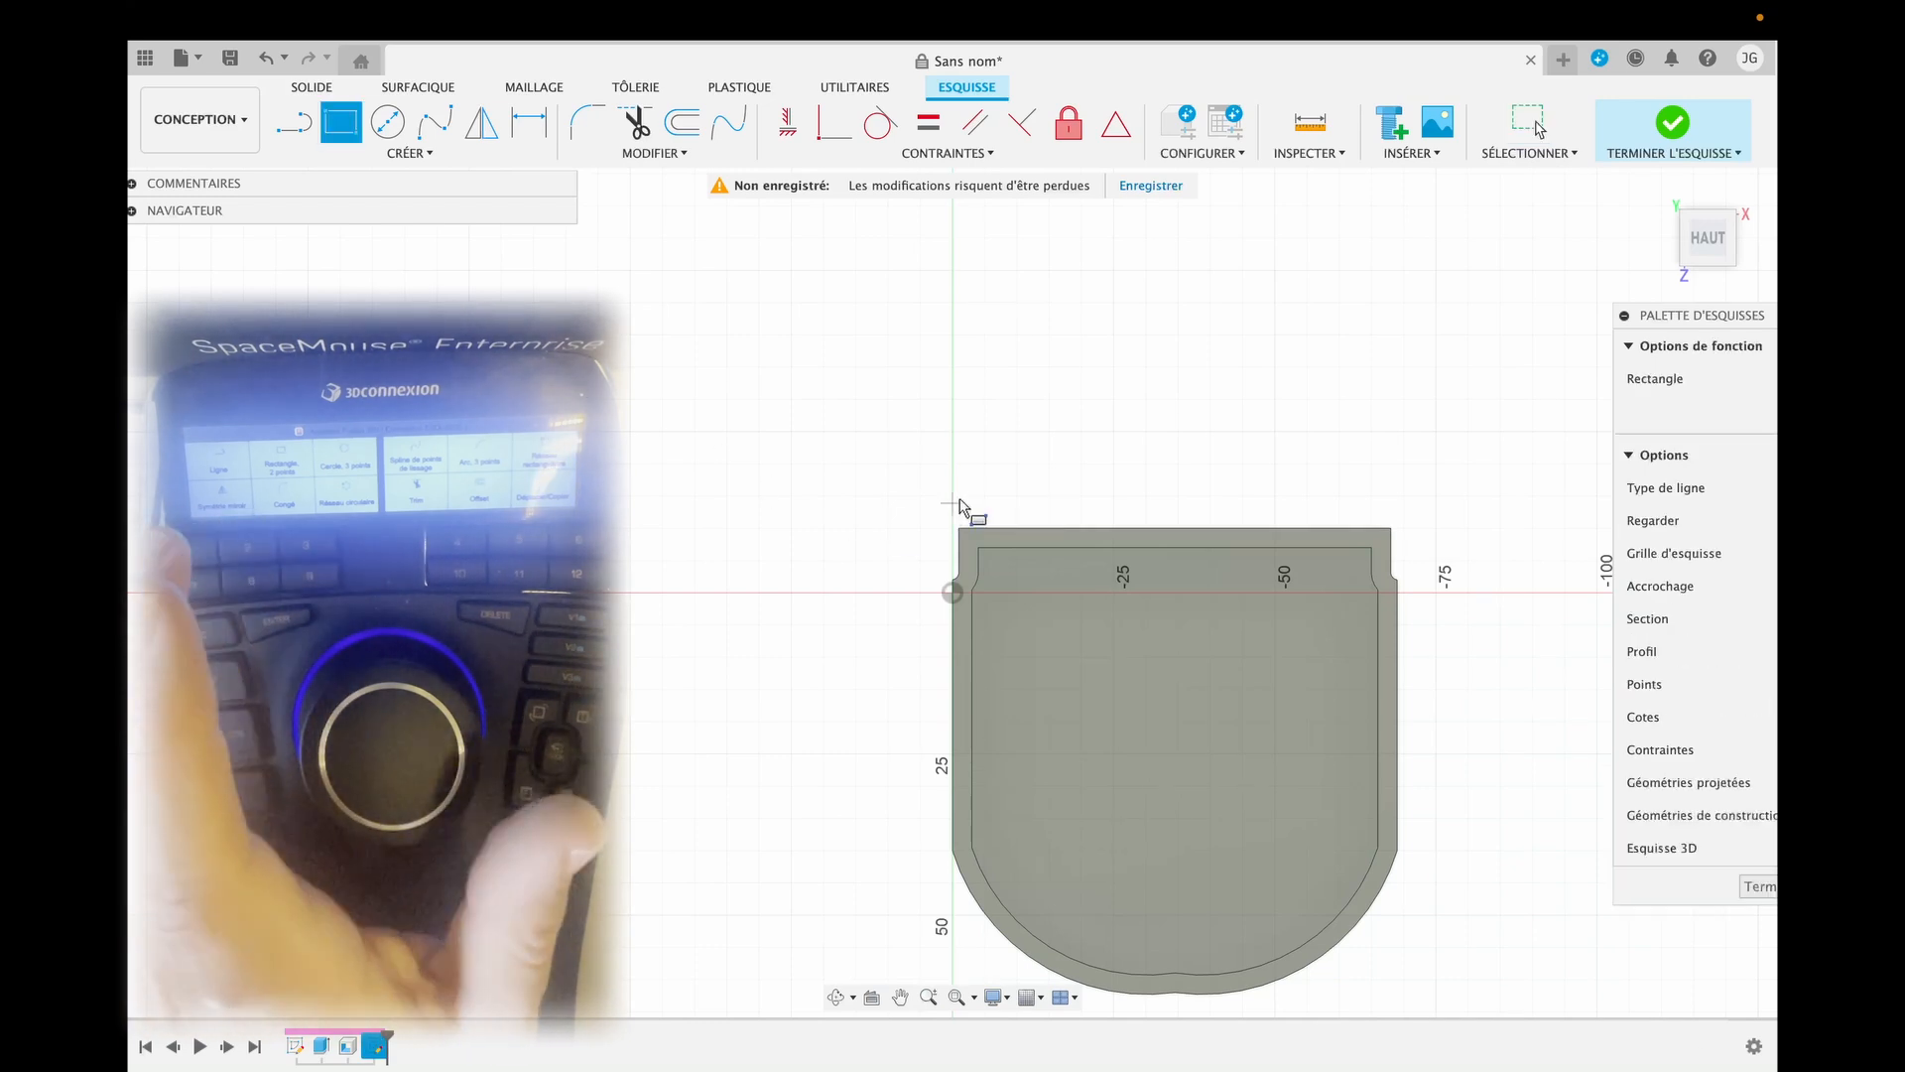
pyautogui.click(960, 531)
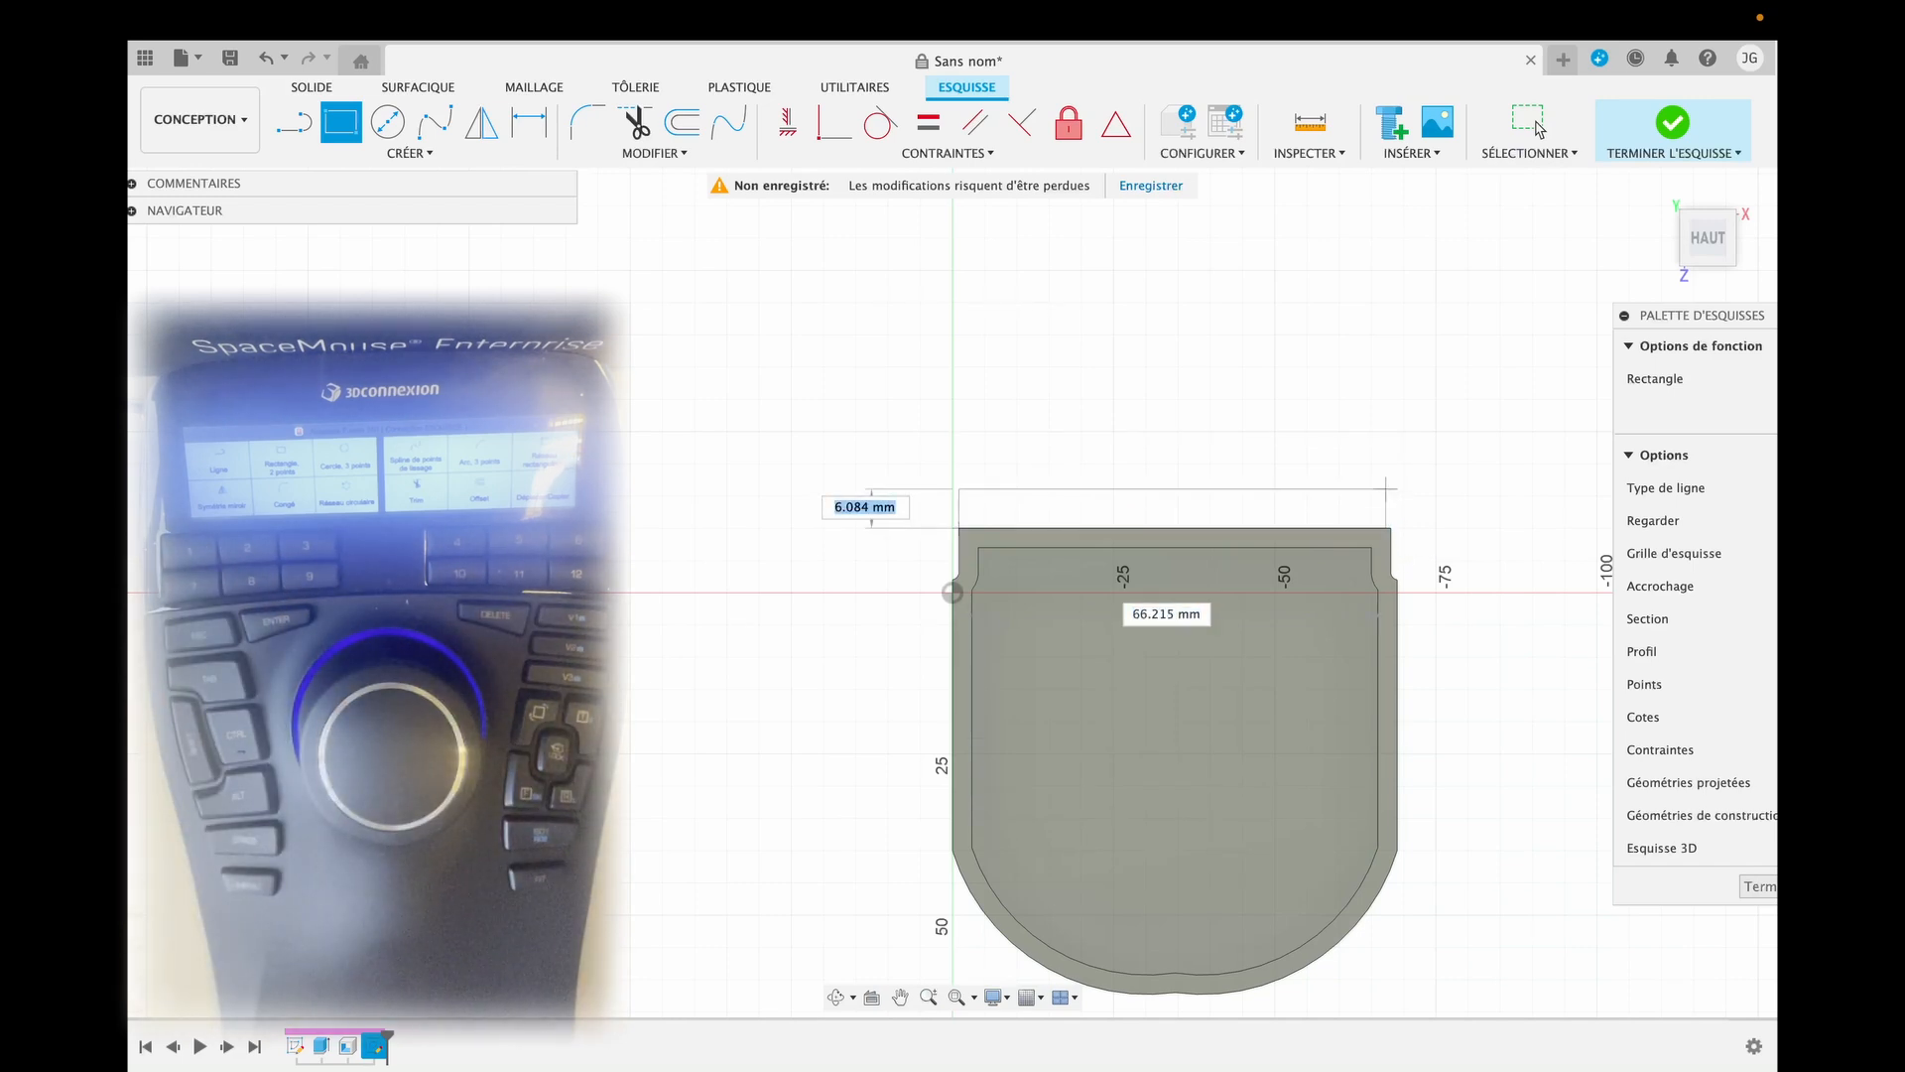
pyautogui.press('Tab')
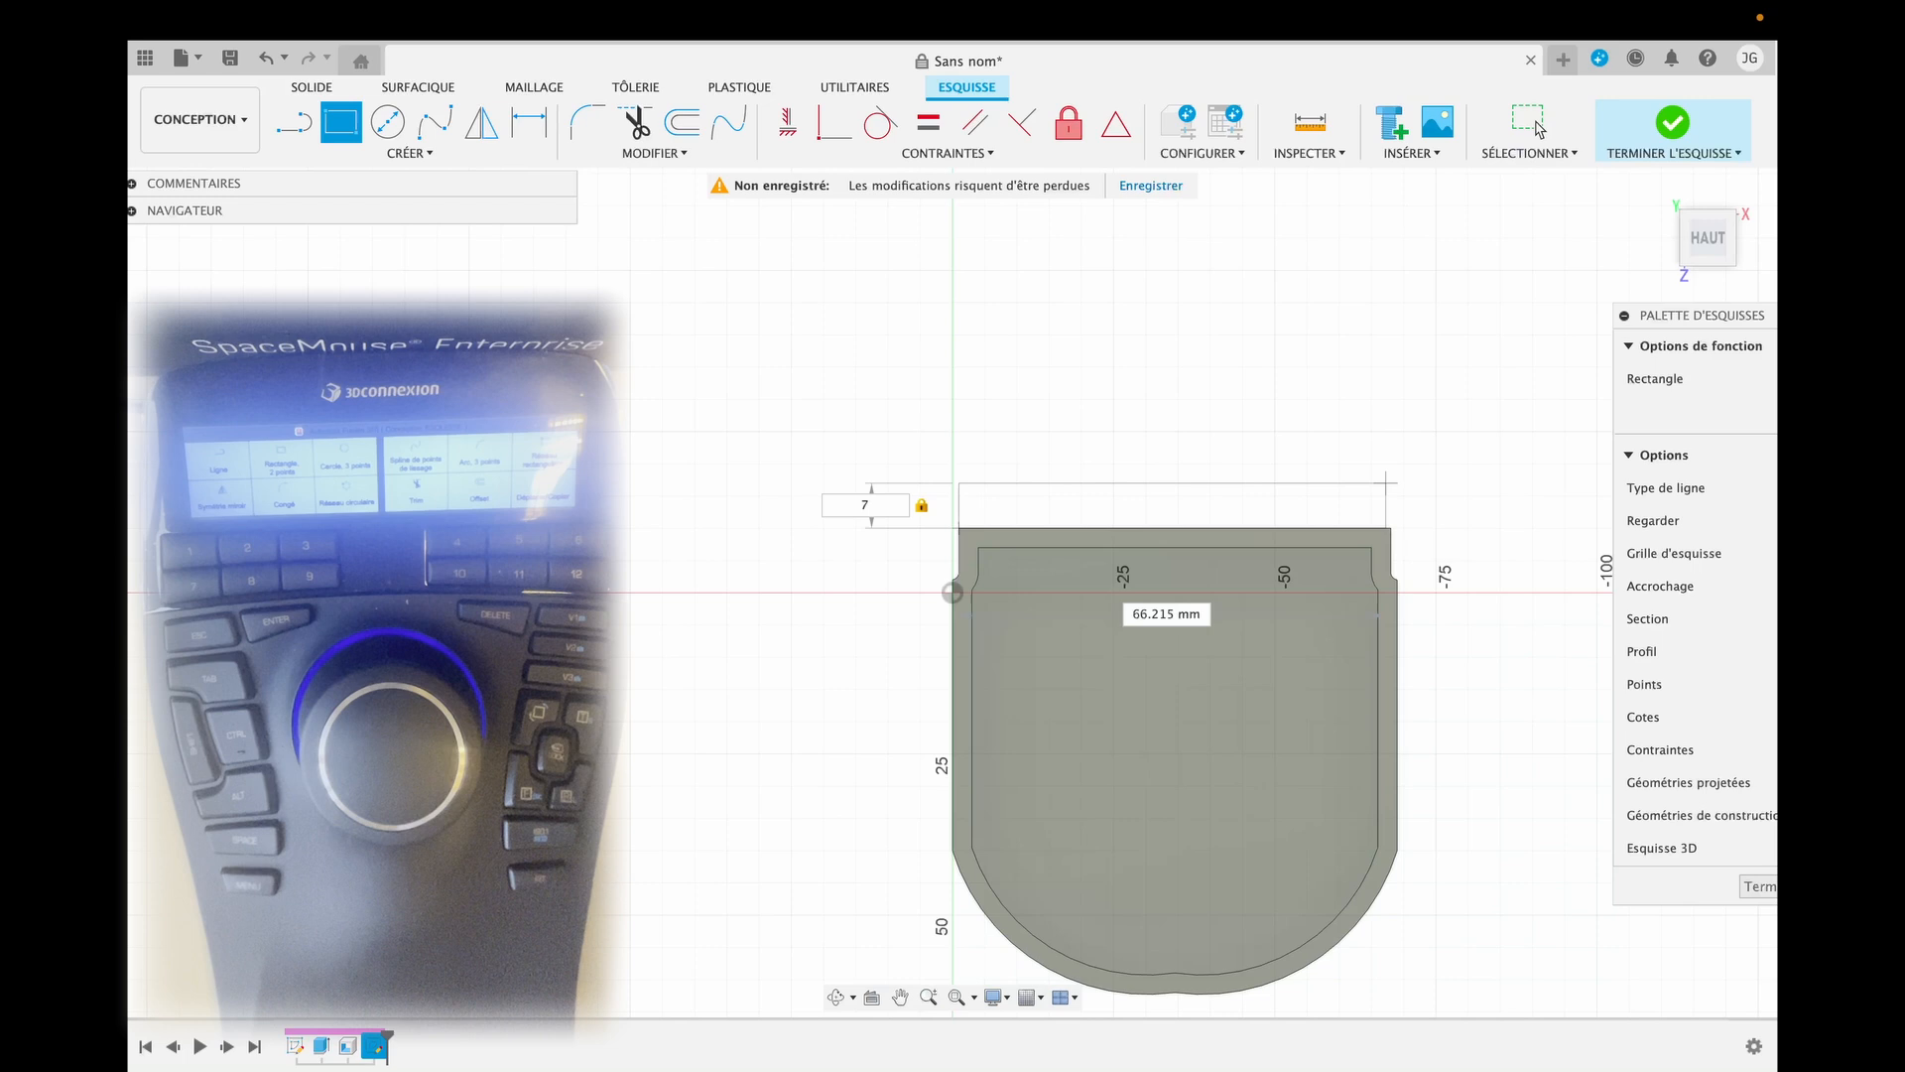
pyautogui.write('67')
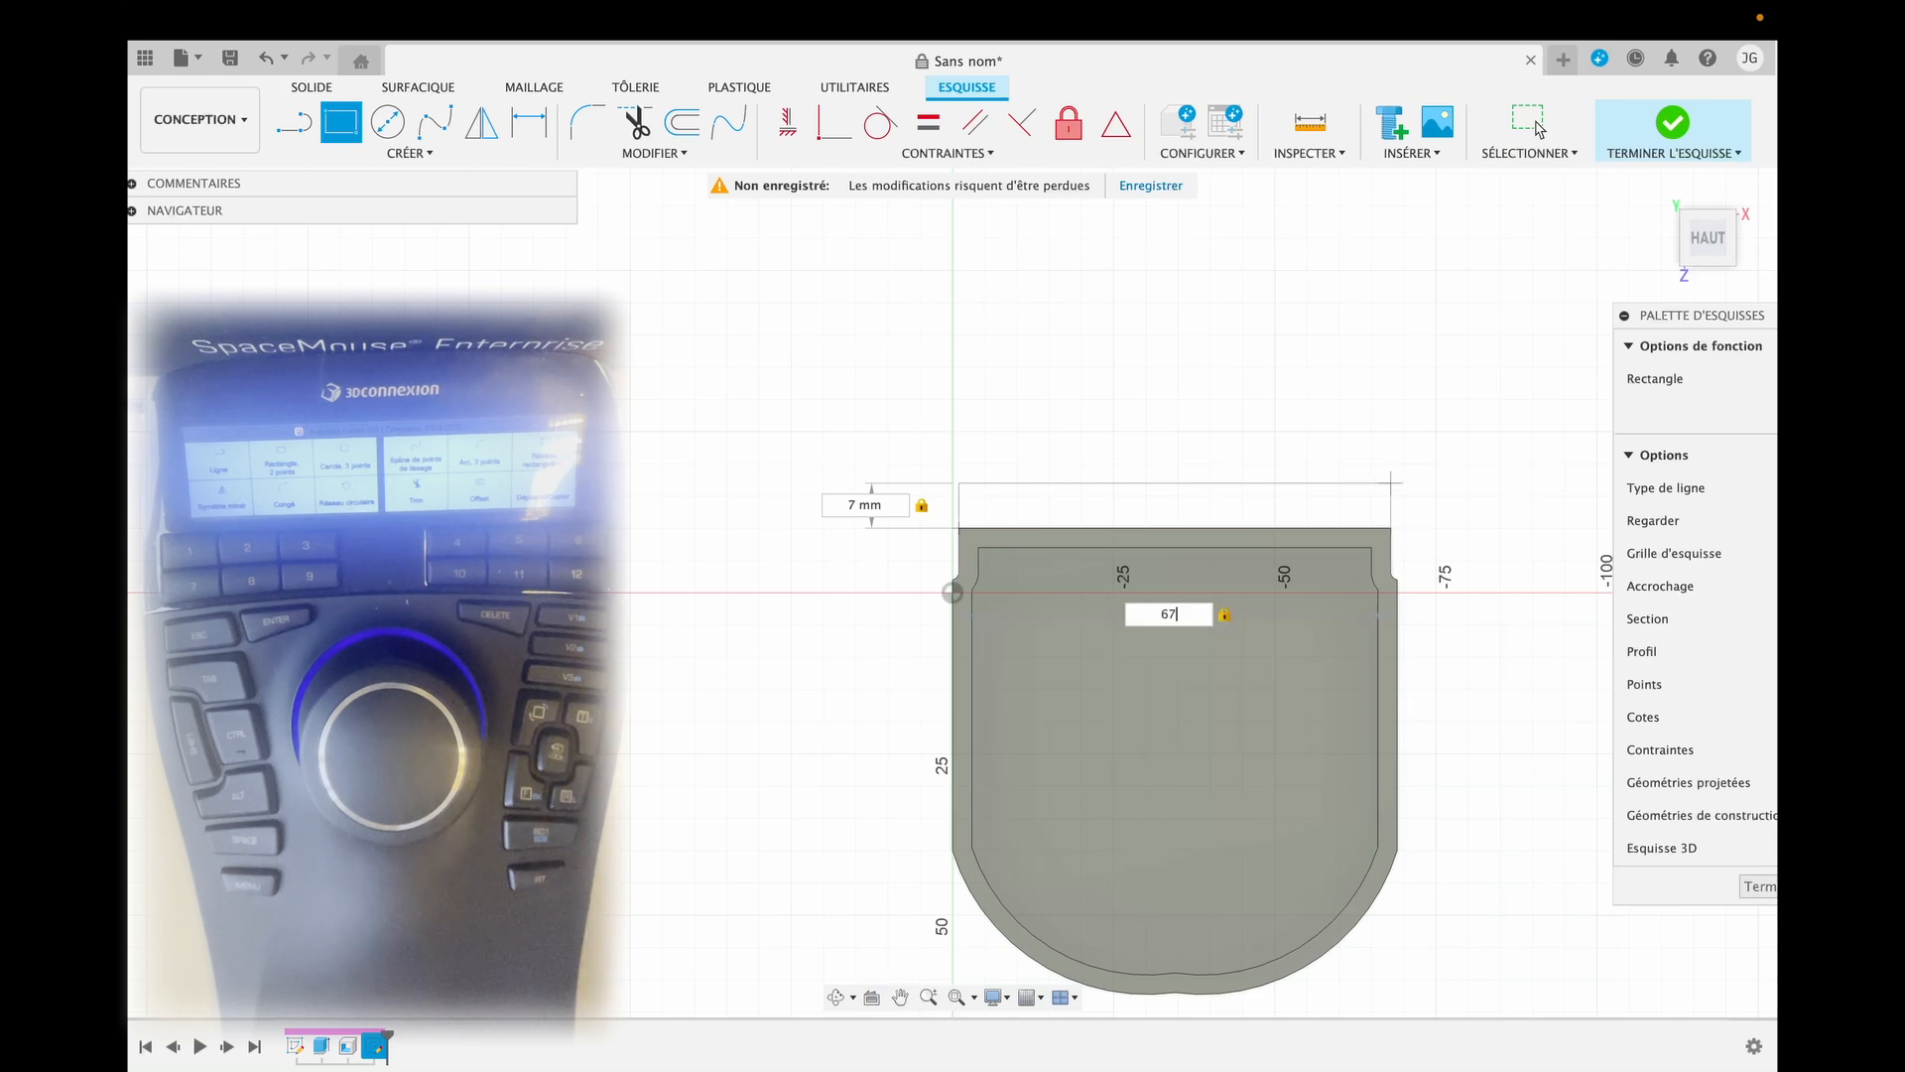
pyautogui.press('Return')
pyautogui.press('Escape')
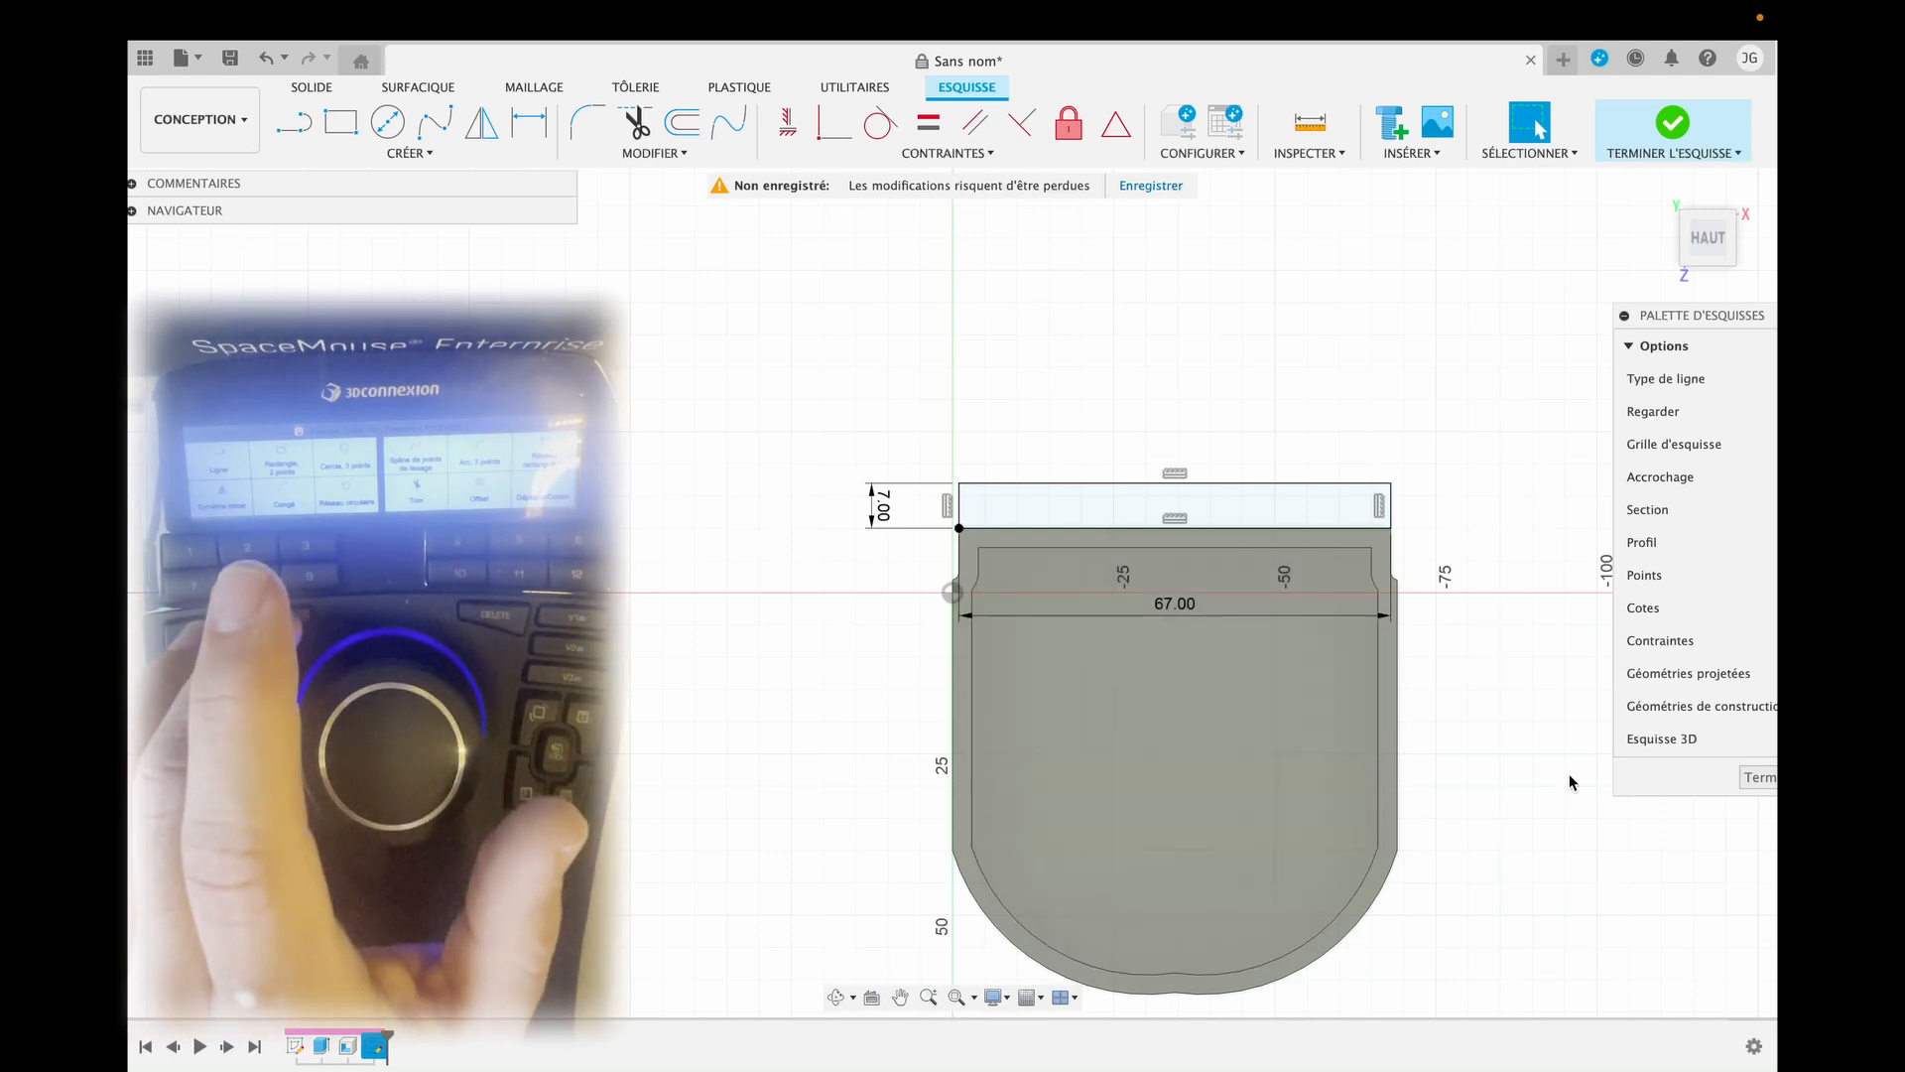
pyautogui.click(1763, 778)
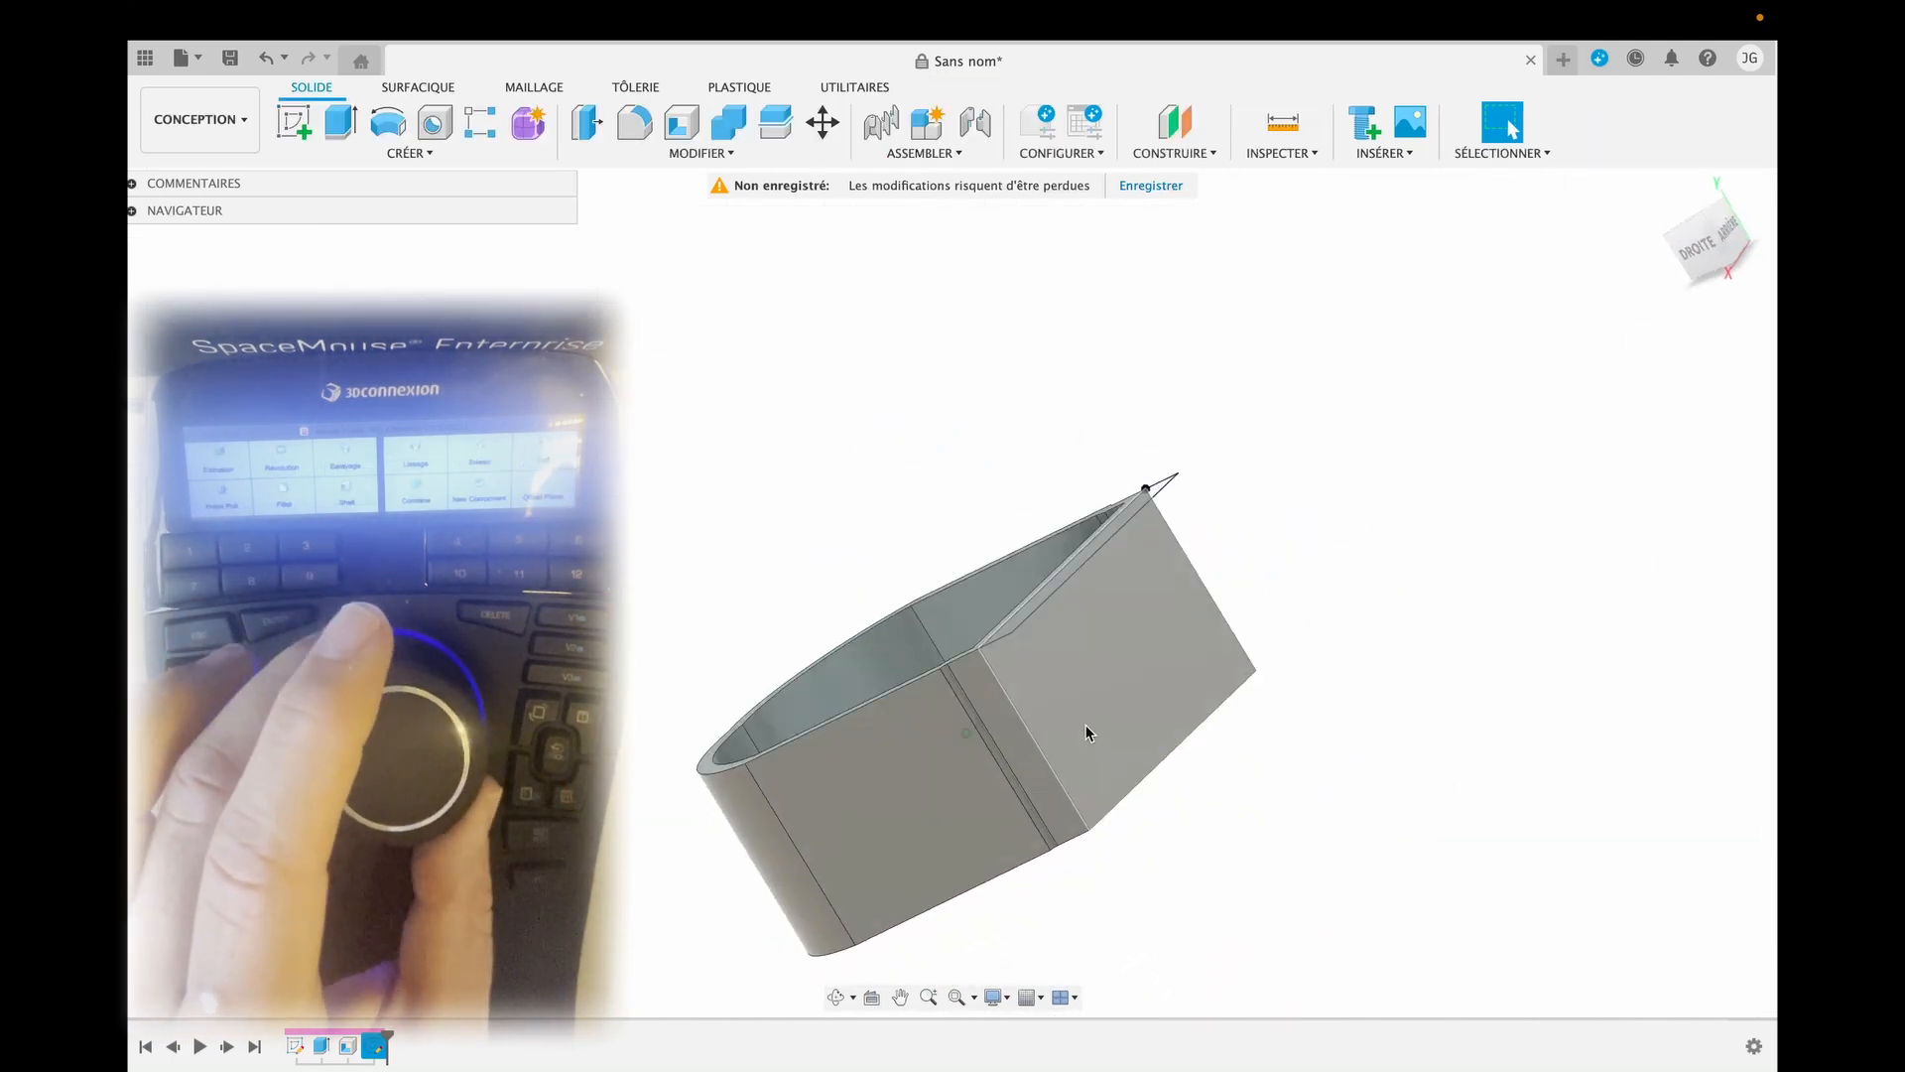
# Extrude the rectangle -35 mm down along the flat back wall and join it to the body.
pyautogui.press('e')
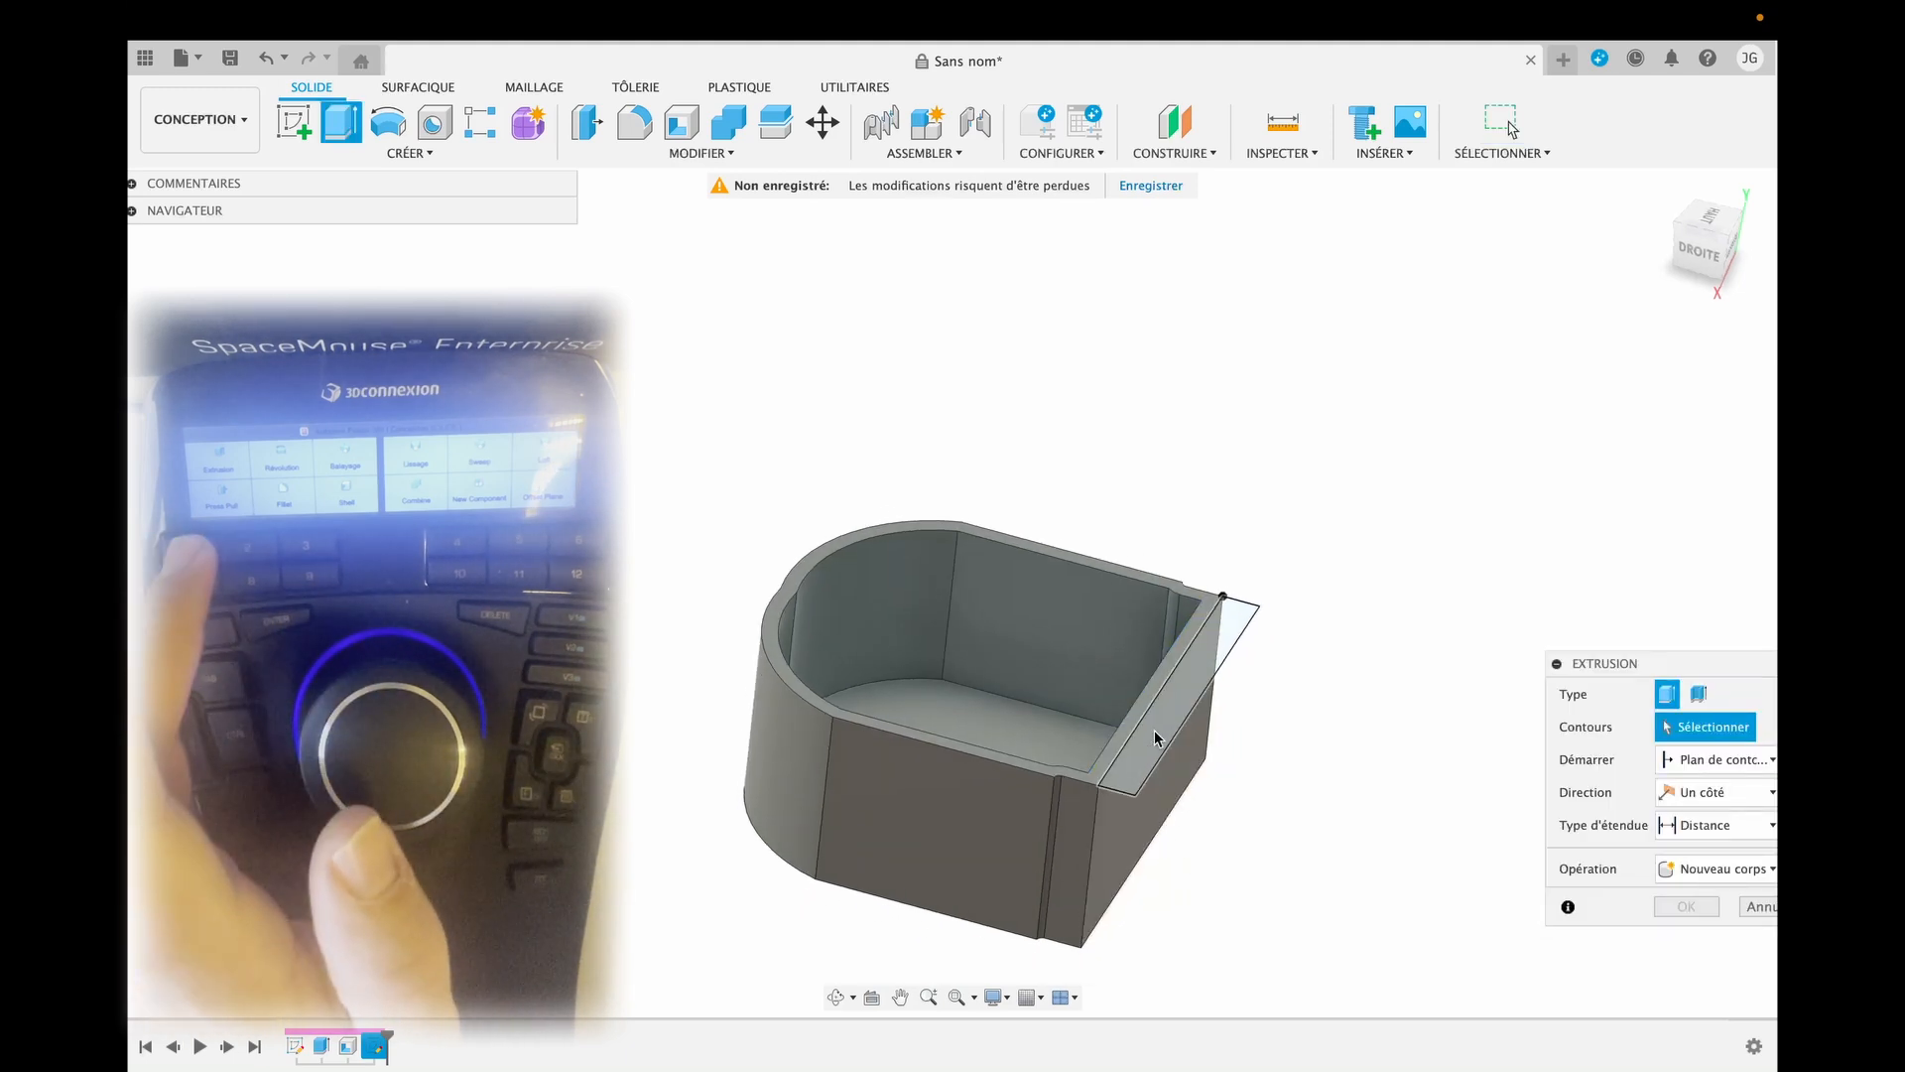
pyautogui.click(1156, 736)
pyautogui.moveTo(1177, 684); pyautogui.dragTo(1210, 843)
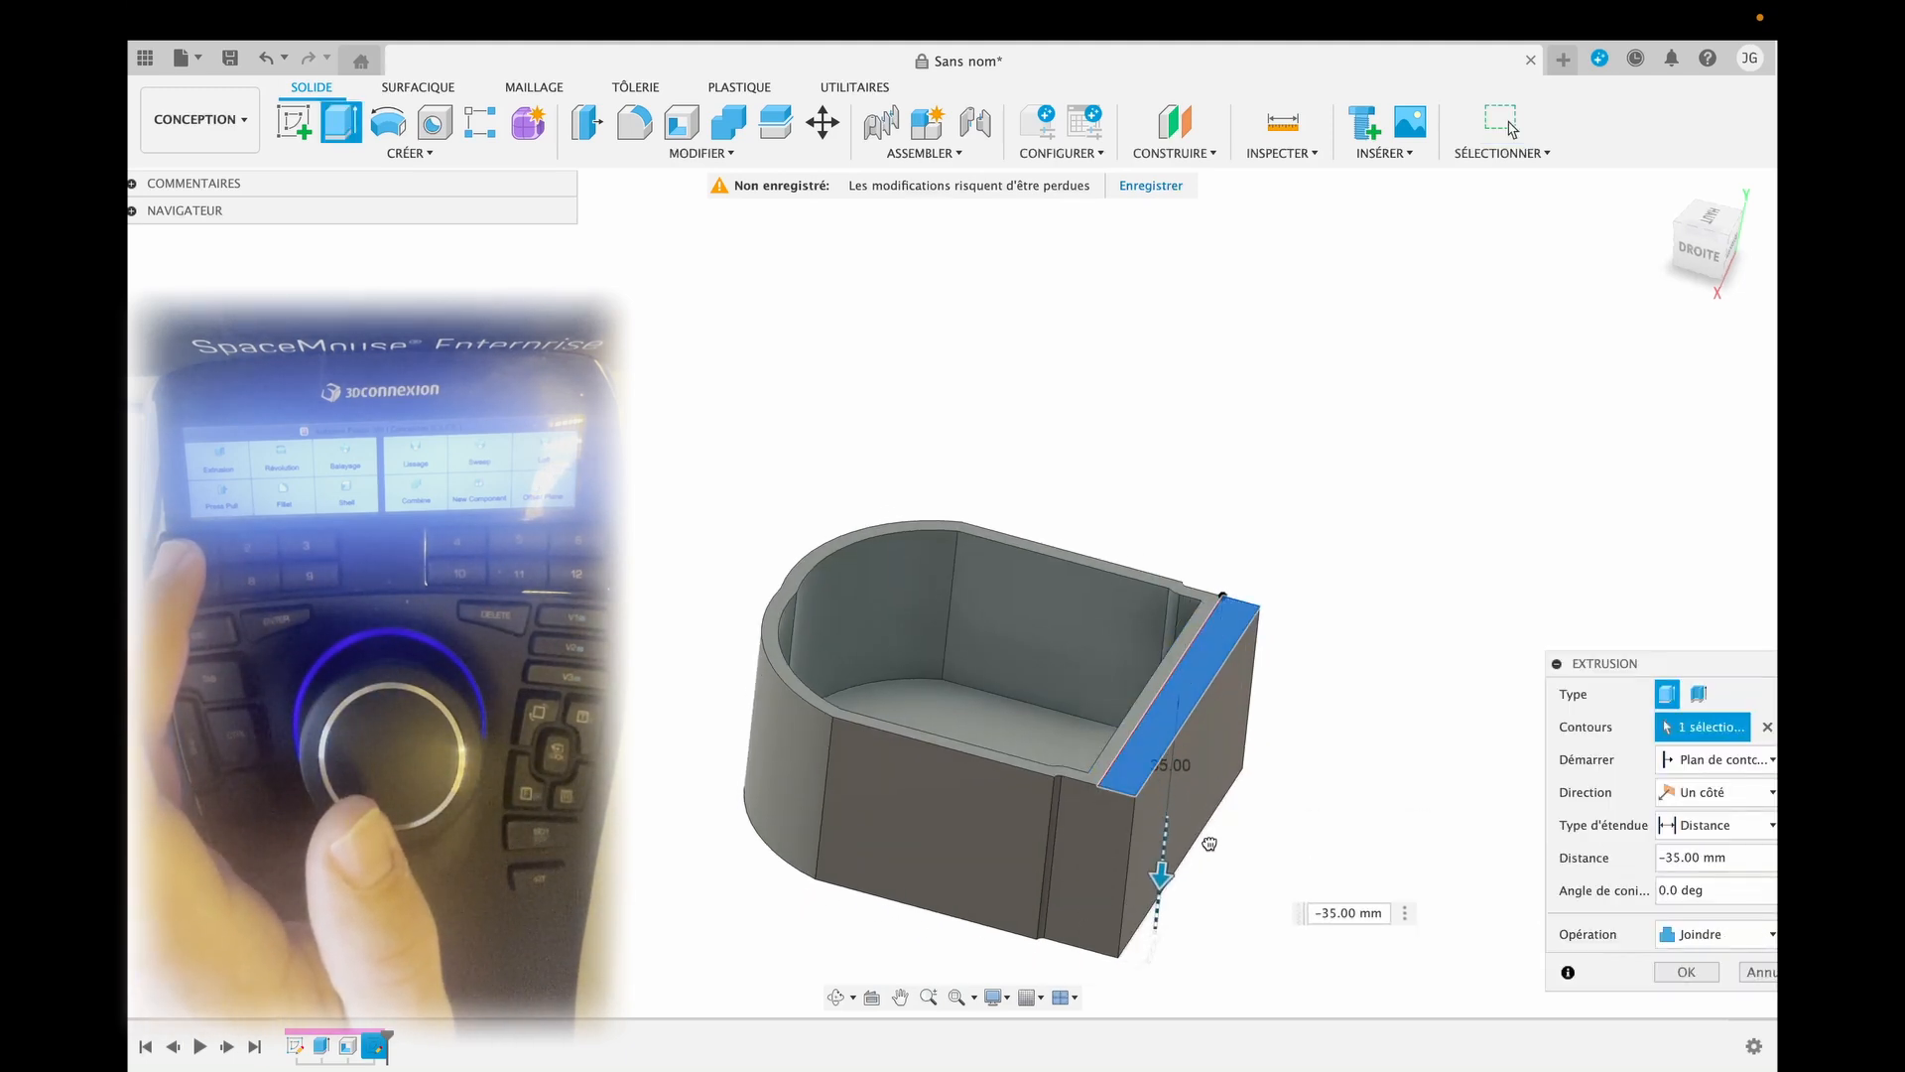
pyautogui.click(1673, 972)
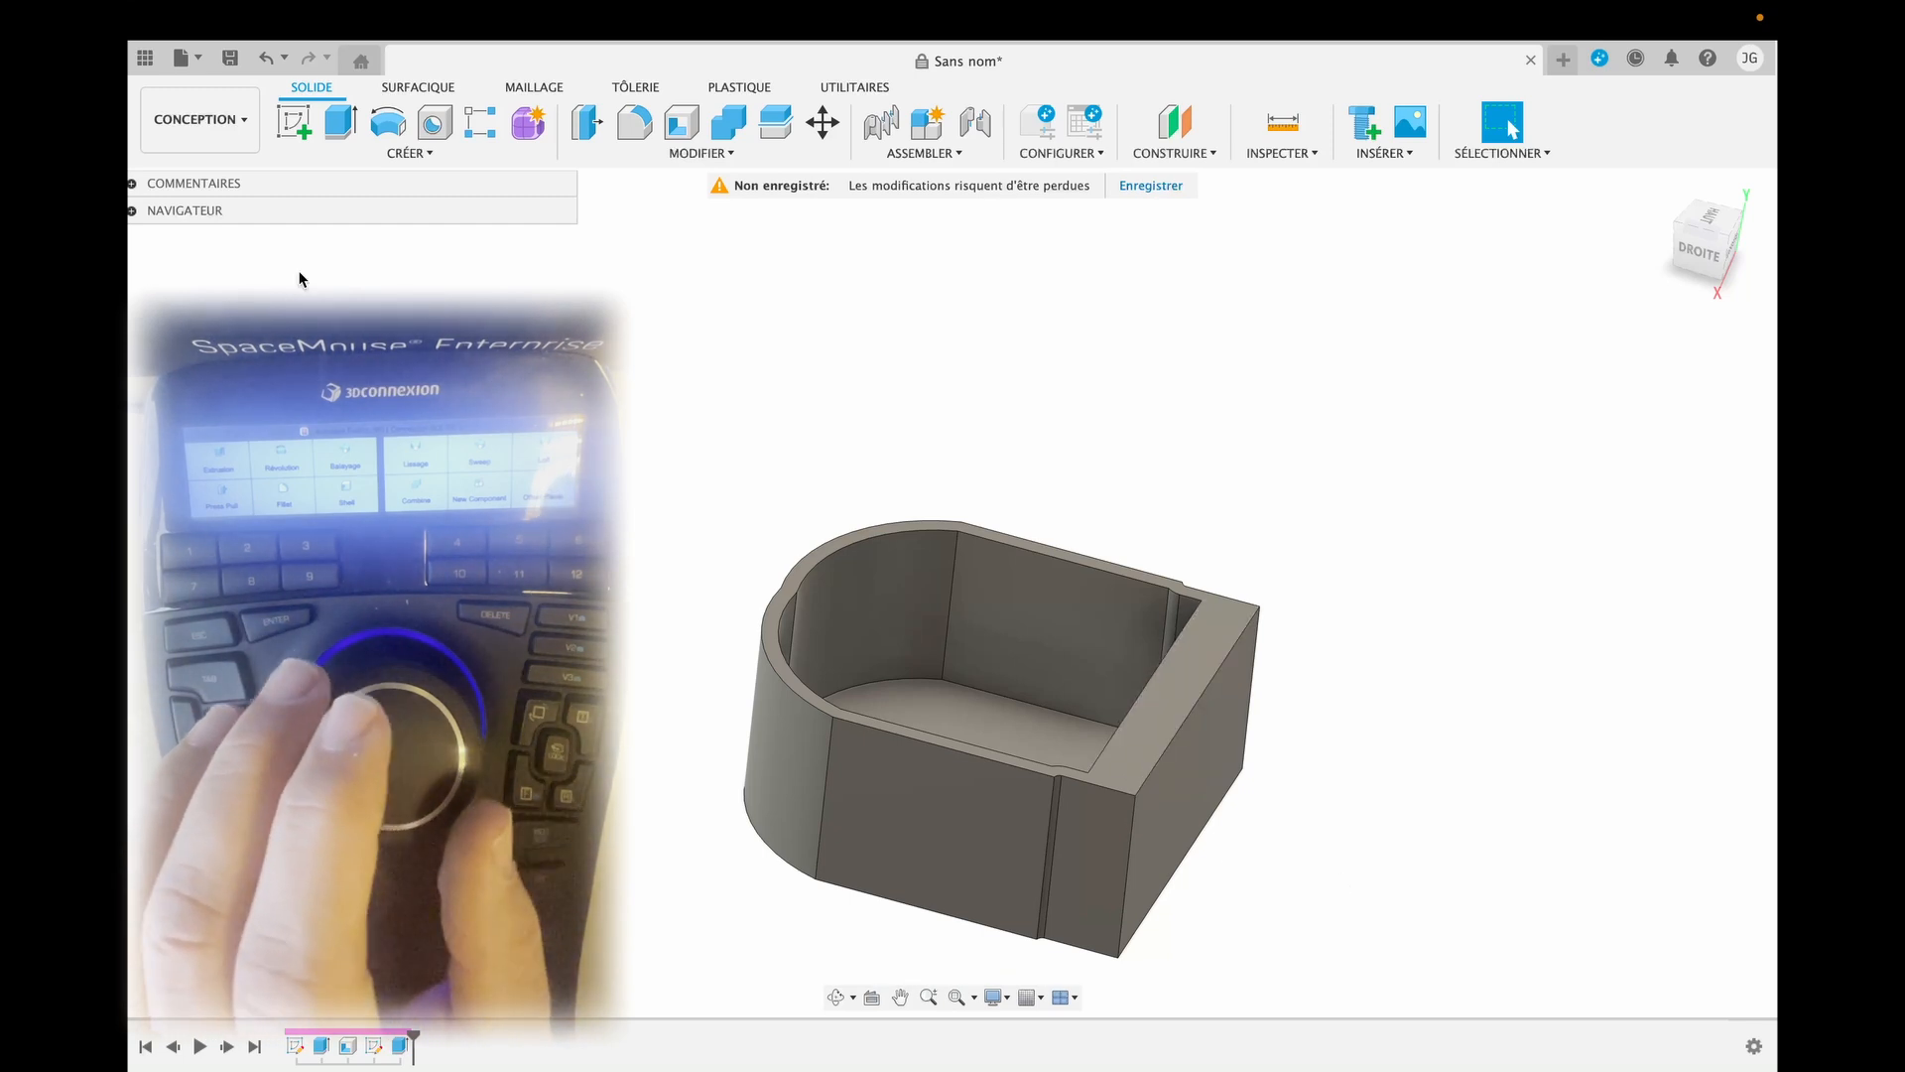
# Sketch a short line on the thickened wall's top face, perpendicular to the straight outer edge and inward from its midpoint.
pyautogui.click(293, 122)
pyautogui.click(1191, 692)
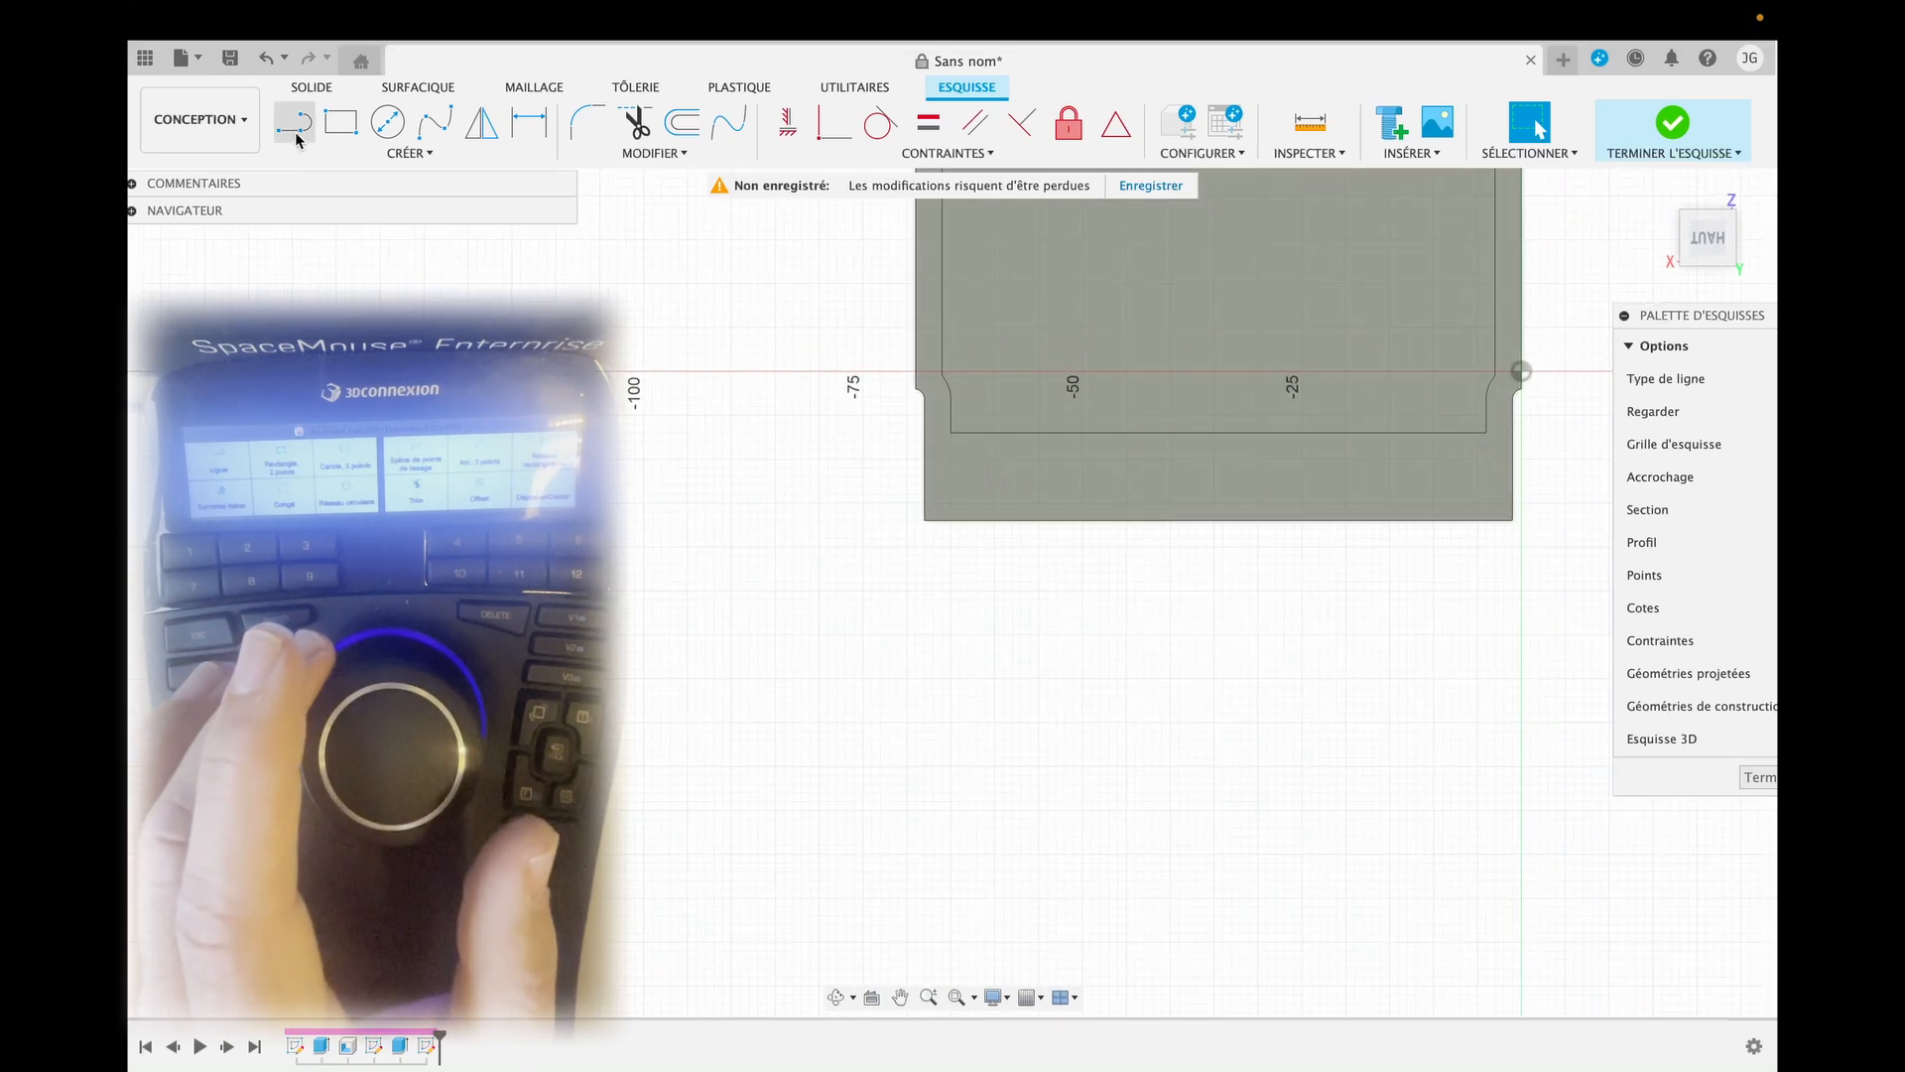
pyautogui.click(1218, 518)
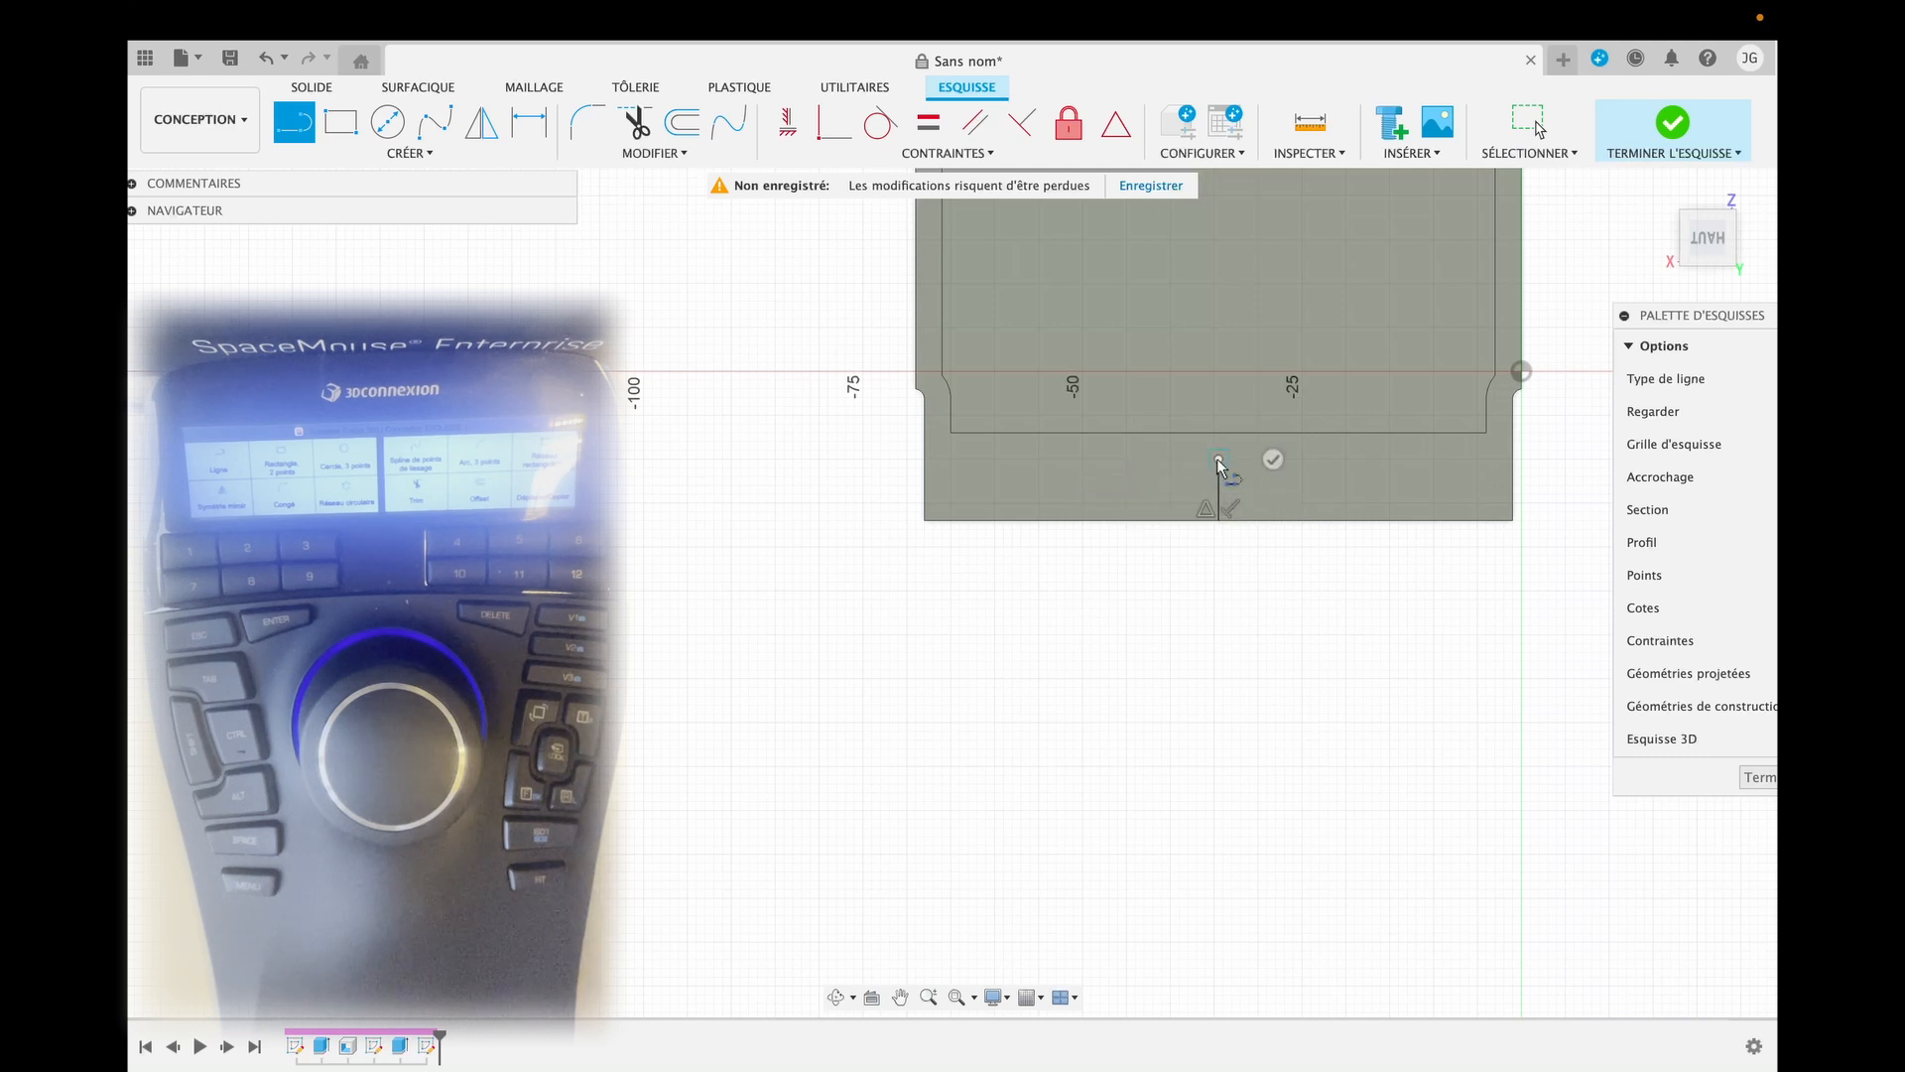
pyautogui.click(1216, 459)
pyautogui.press('Escape')
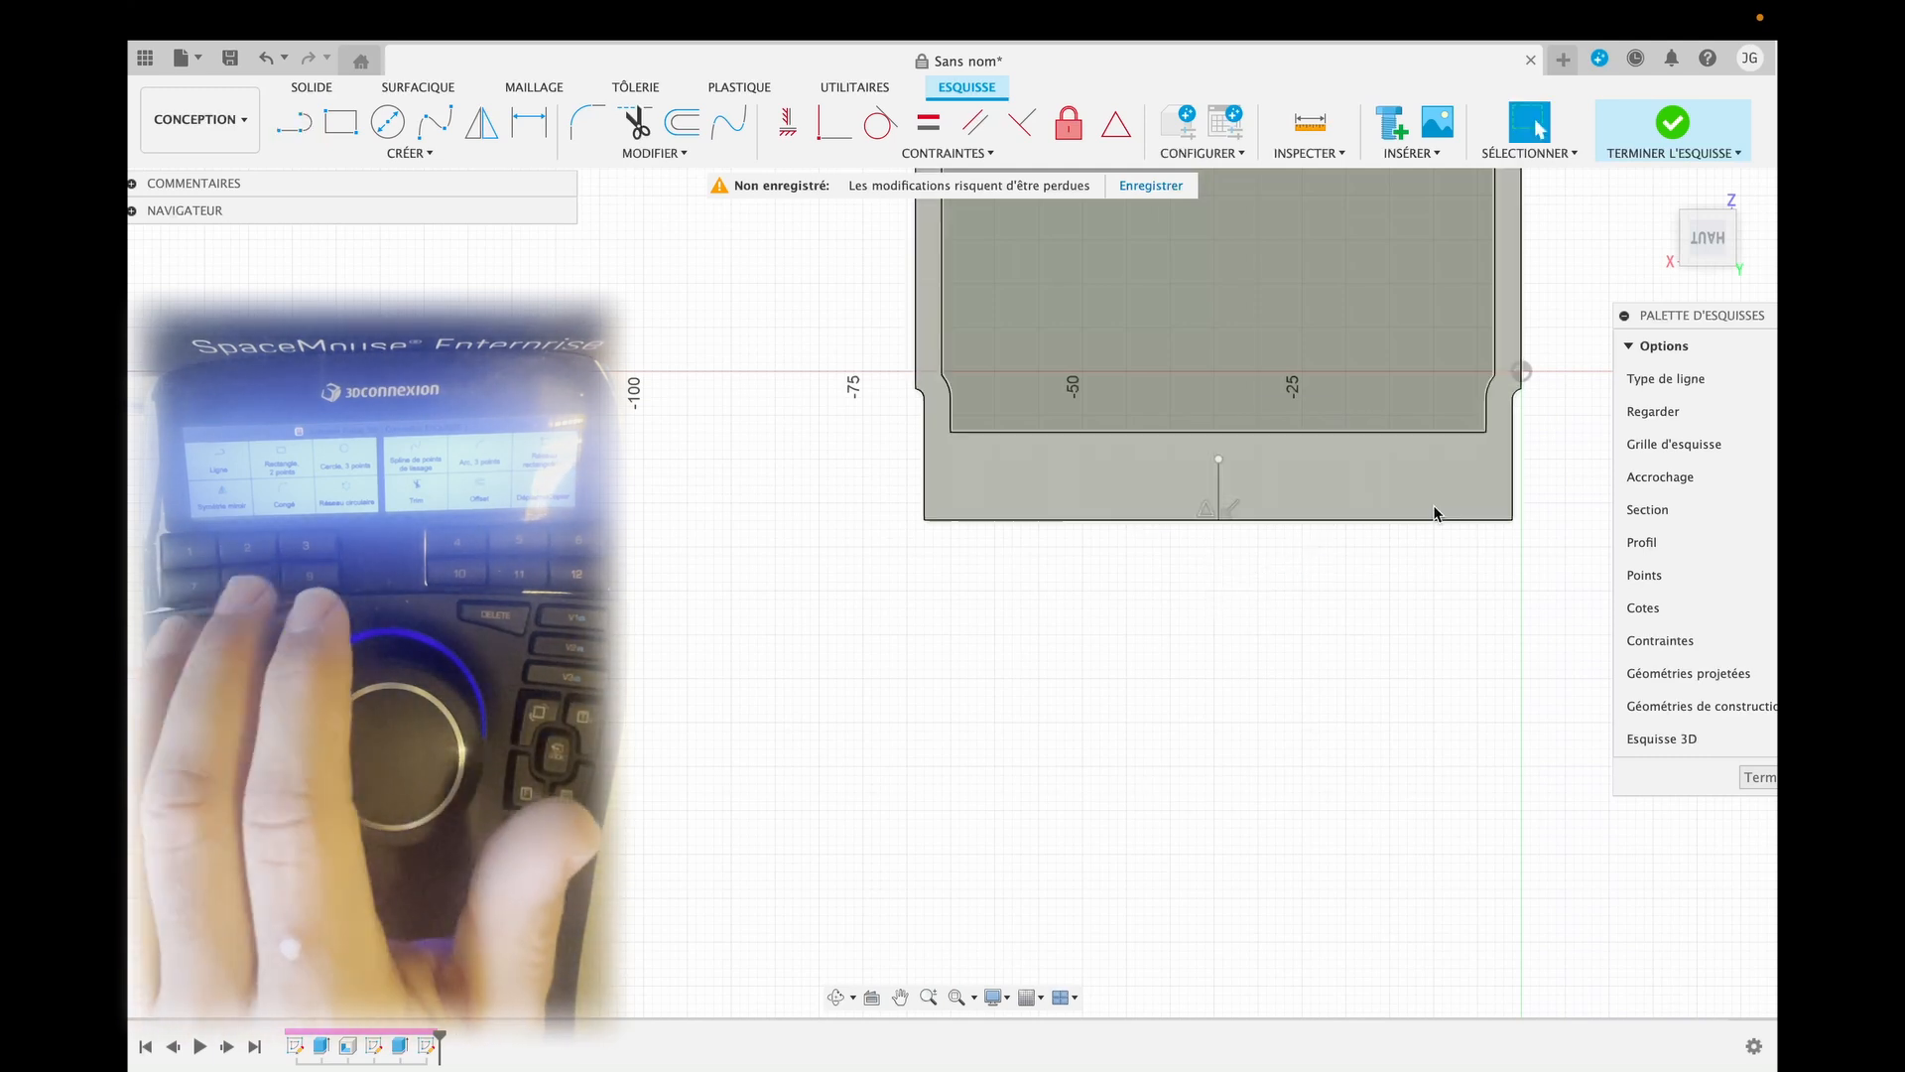
# Convert the short line at the outer edge's midpoint to construction geometry.
pyautogui.moveTo(1736, 324); pyautogui.dragTo(1619, 460)
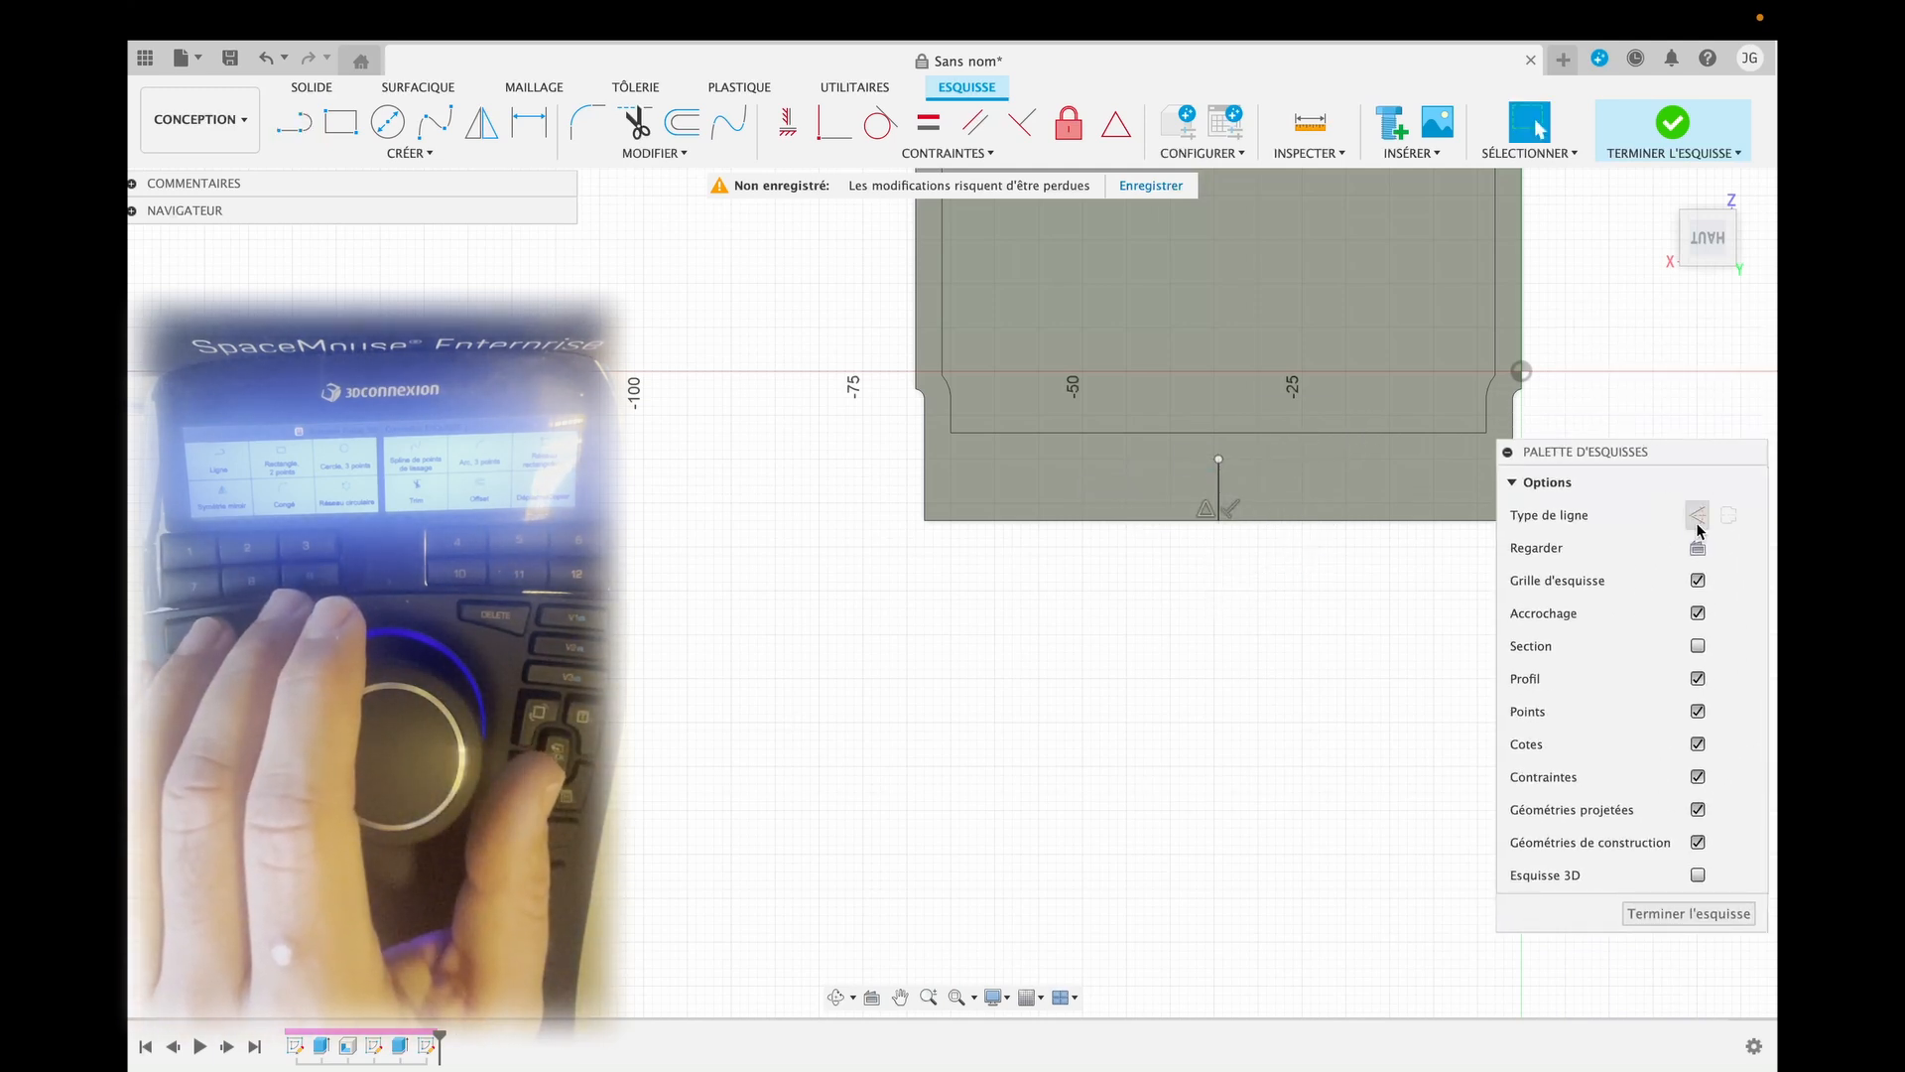
pyautogui.click(1217, 488)
pyautogui.press('x')
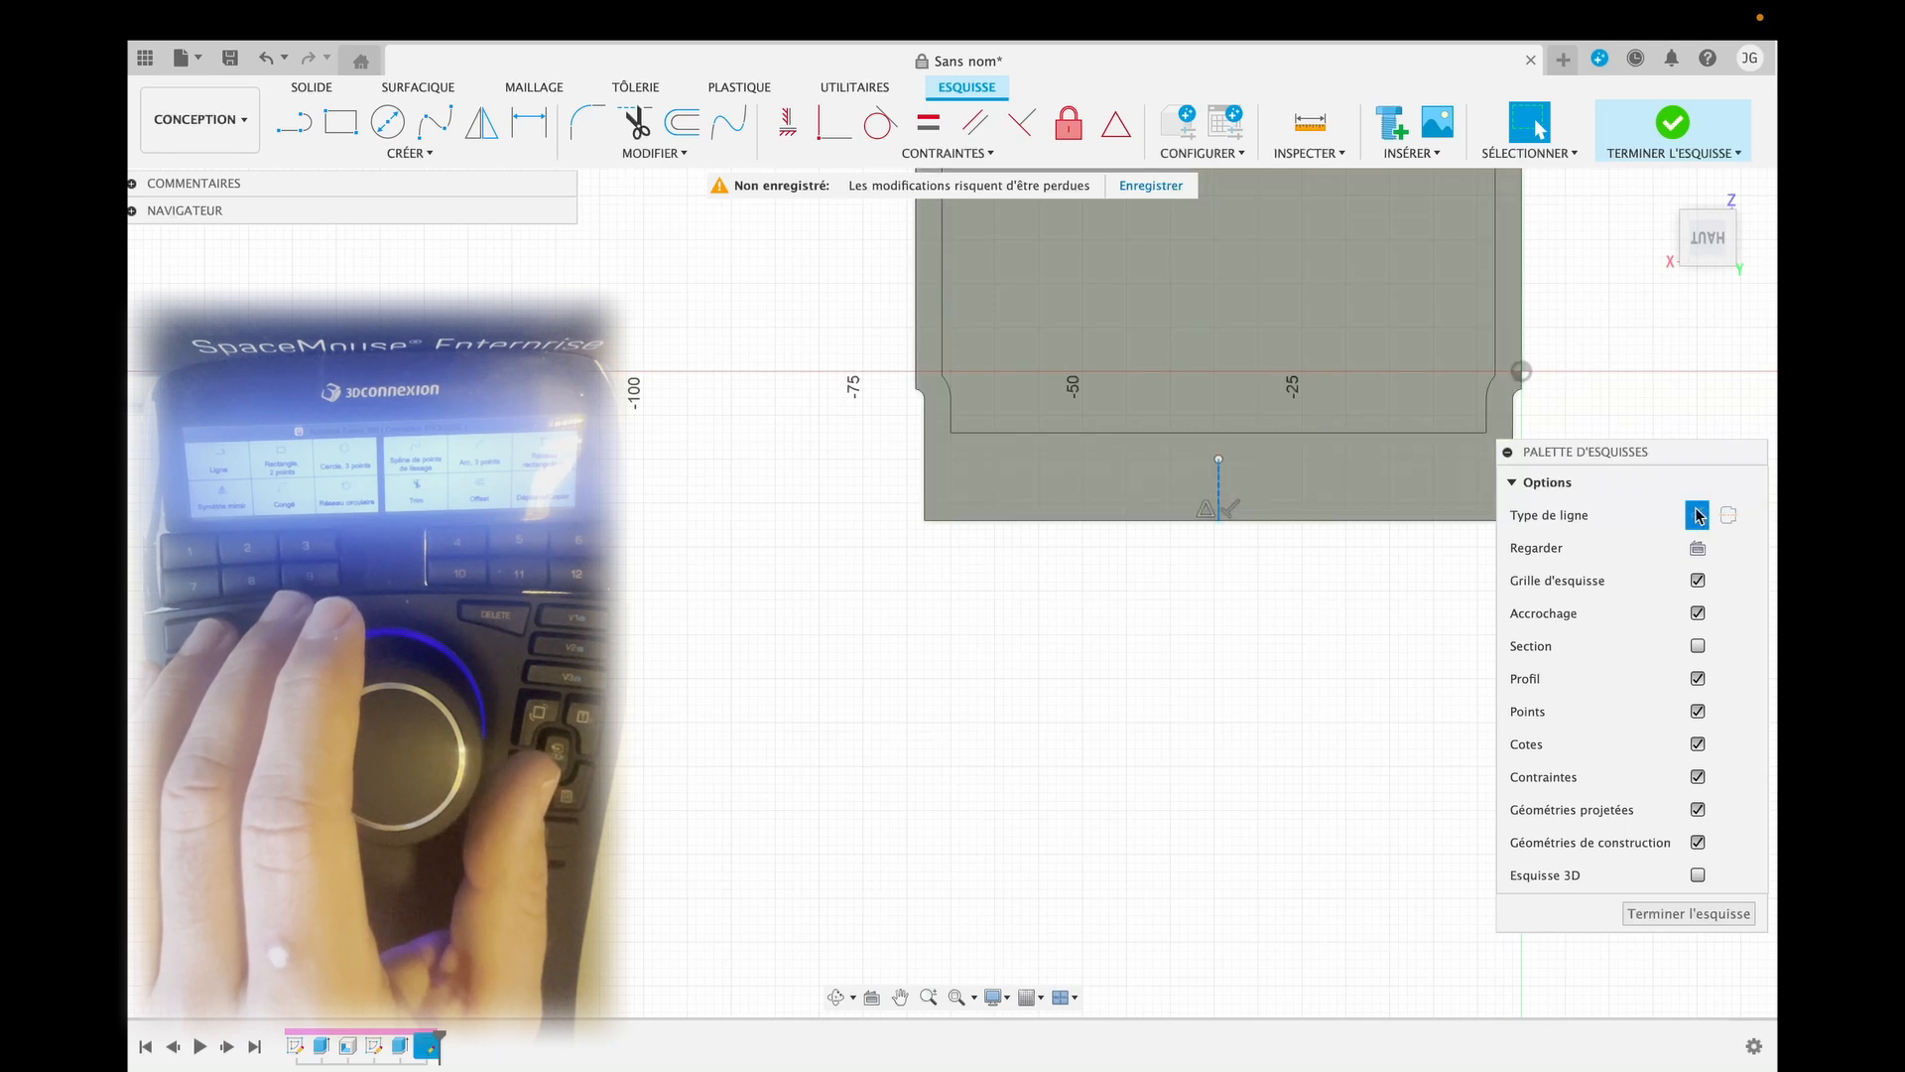
# Draw a 6.5 by 1.5 mm center rectangle on the construction line, with its long side parallel to the wall's outer edge.
pyautogui.click(407, 153)
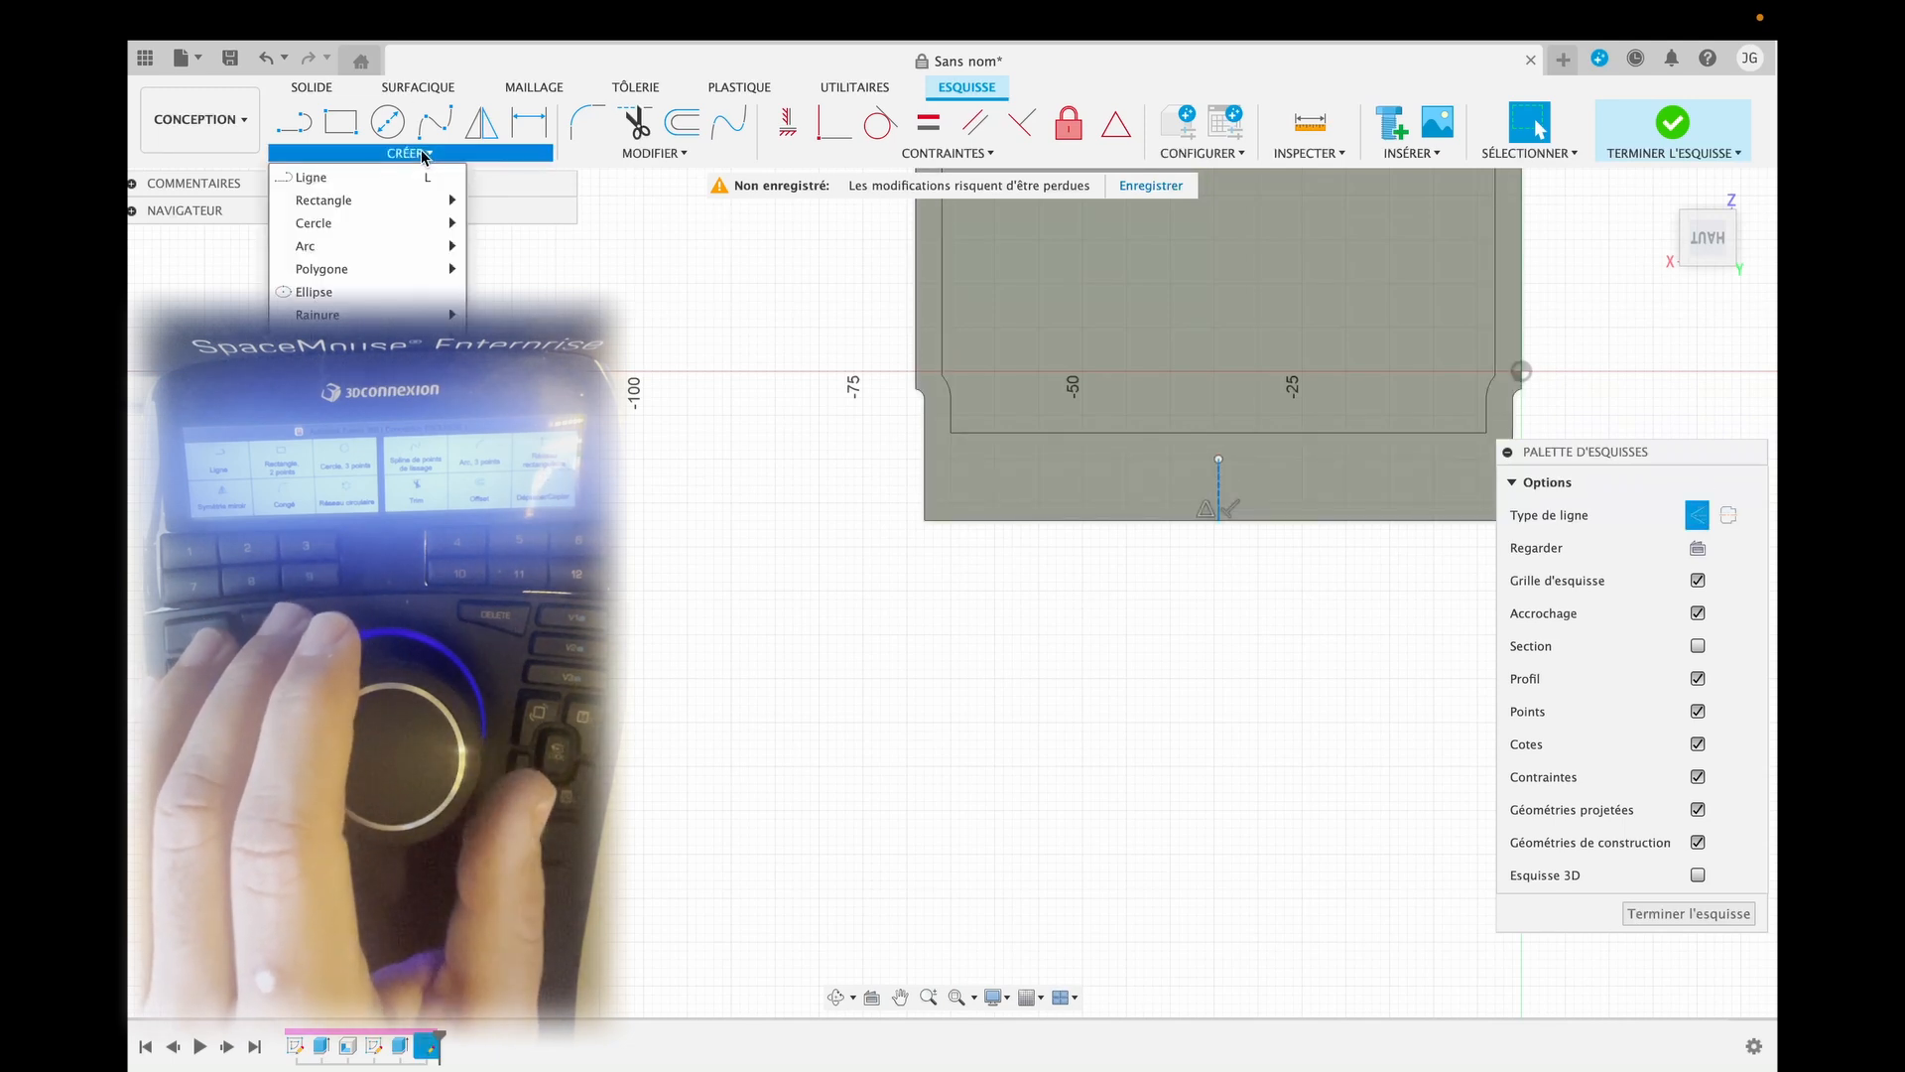
pyautogui.moveTo(437, 245)
pyautogui.moveTo(417, 200)
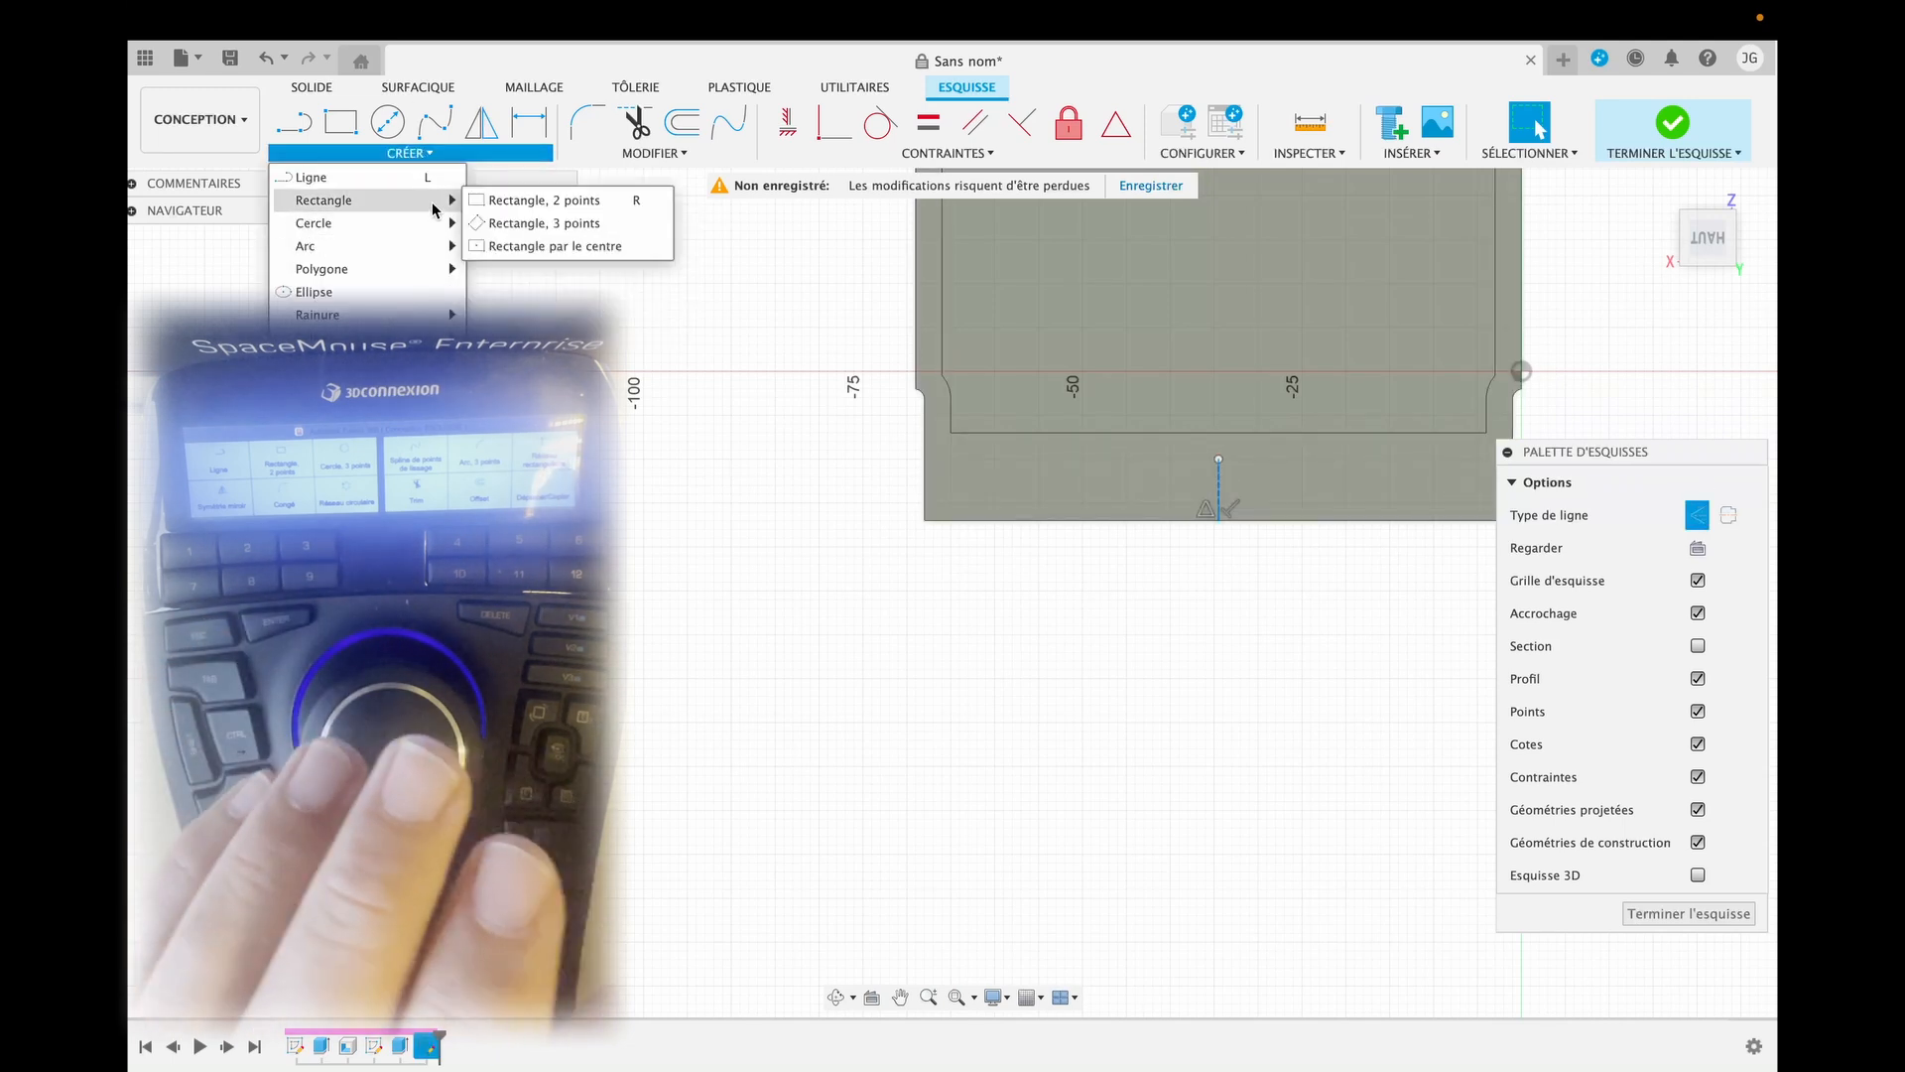
pyautogui.click(536, 245)
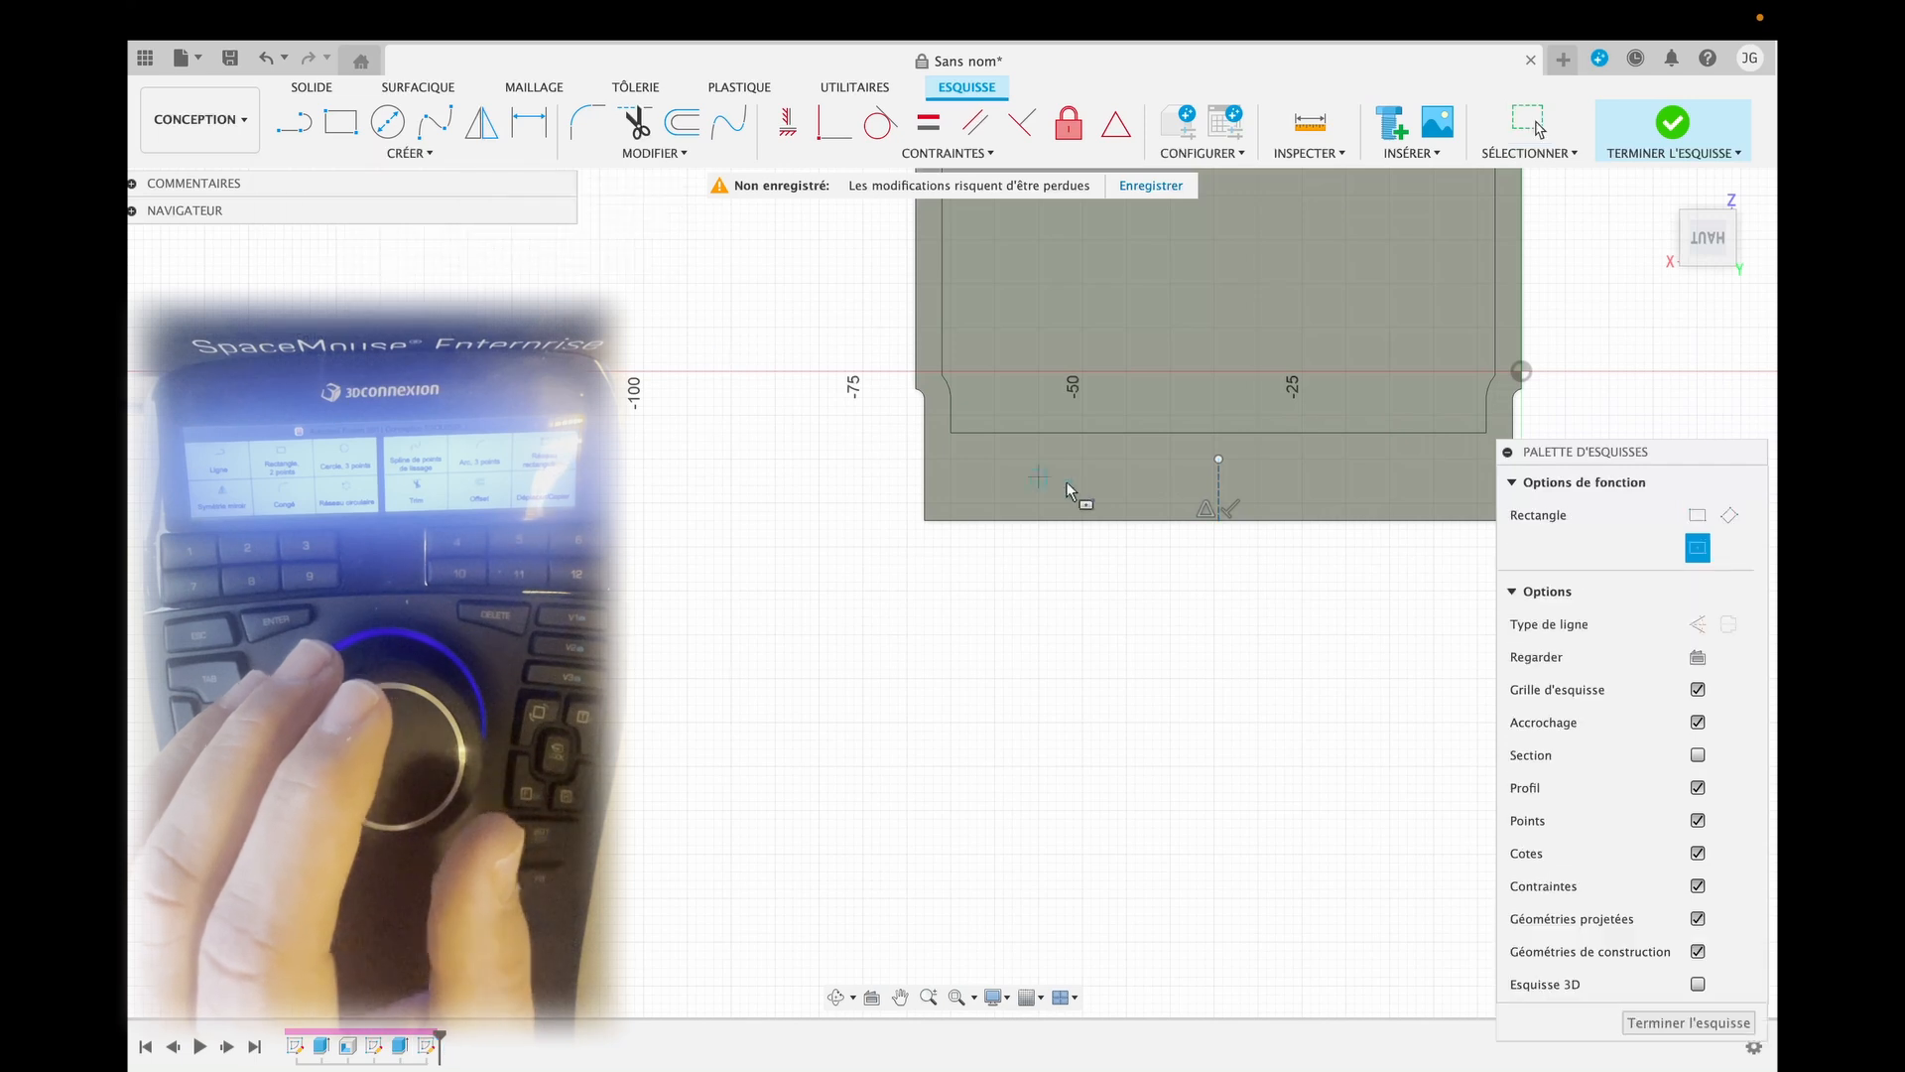
pyautogui.click(1219, 483)
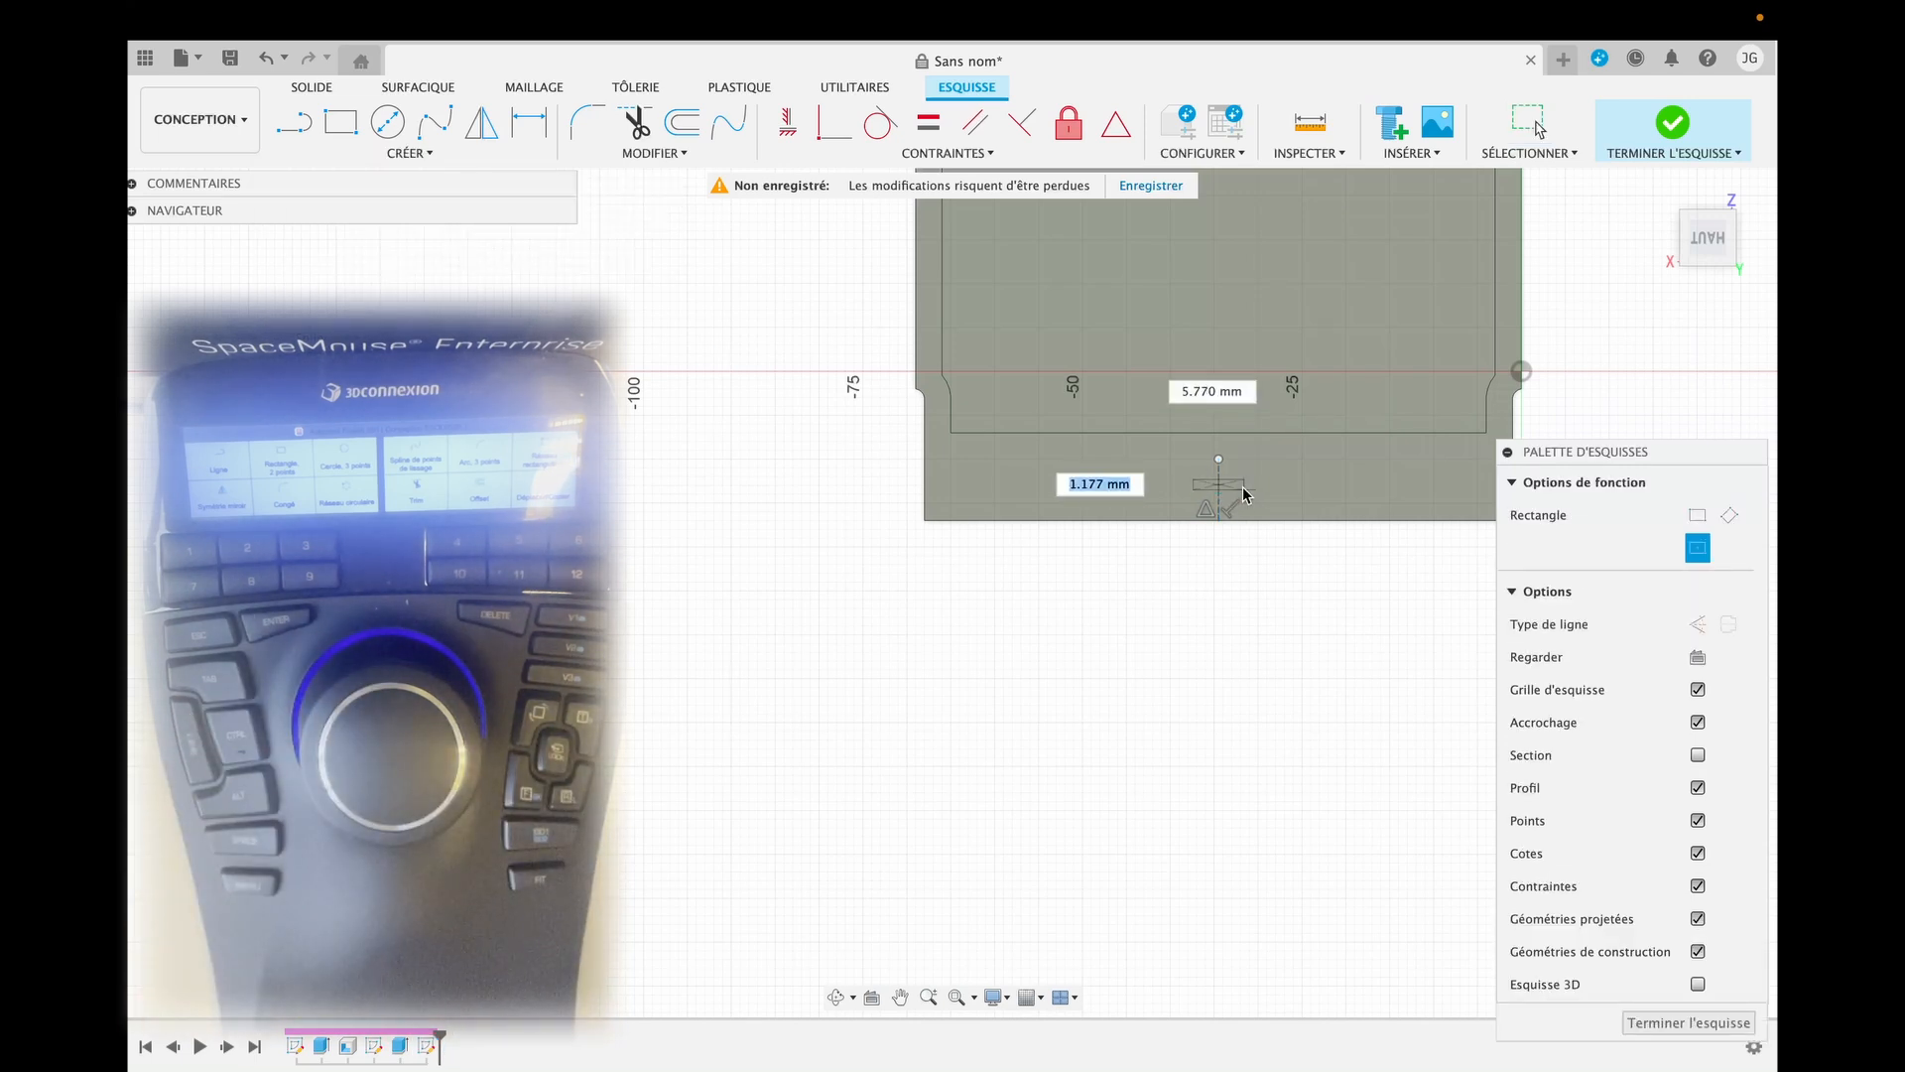
pyautogui.write('1')
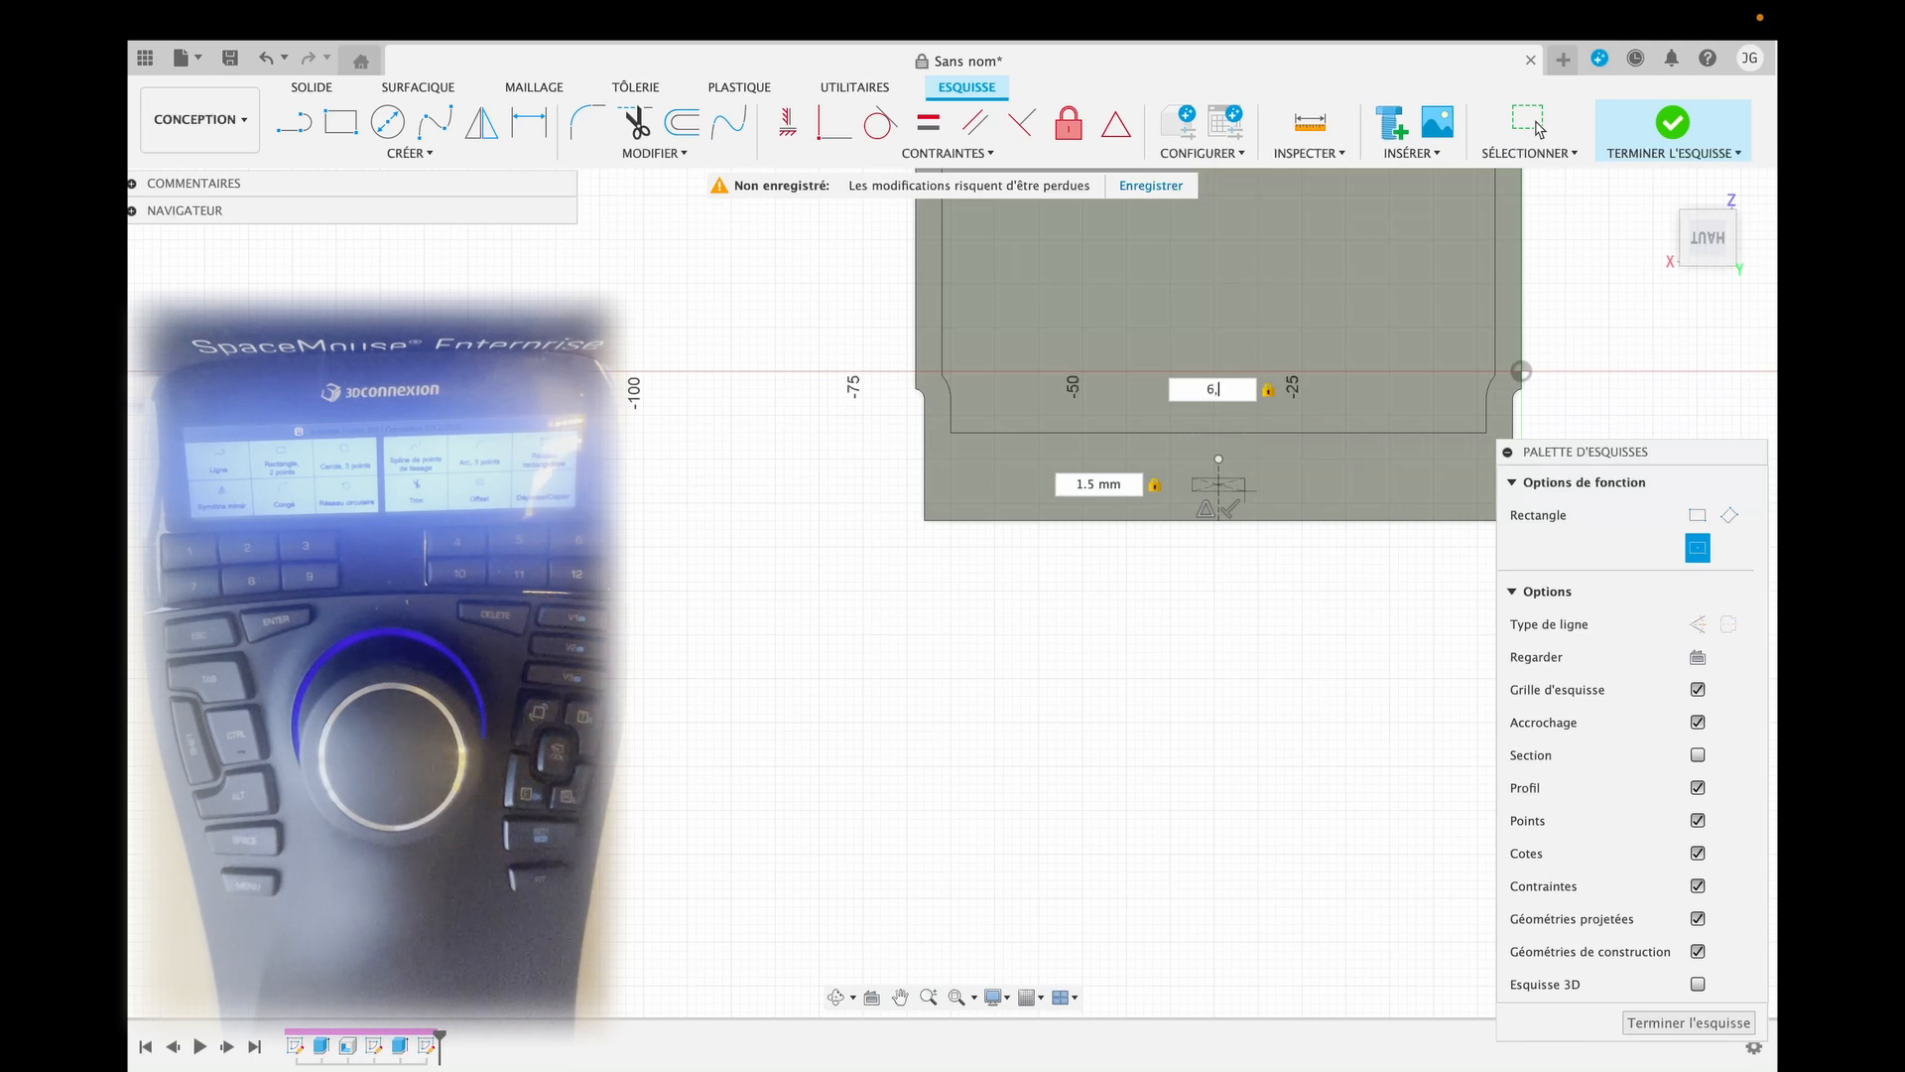
pyautogui.press('Return')
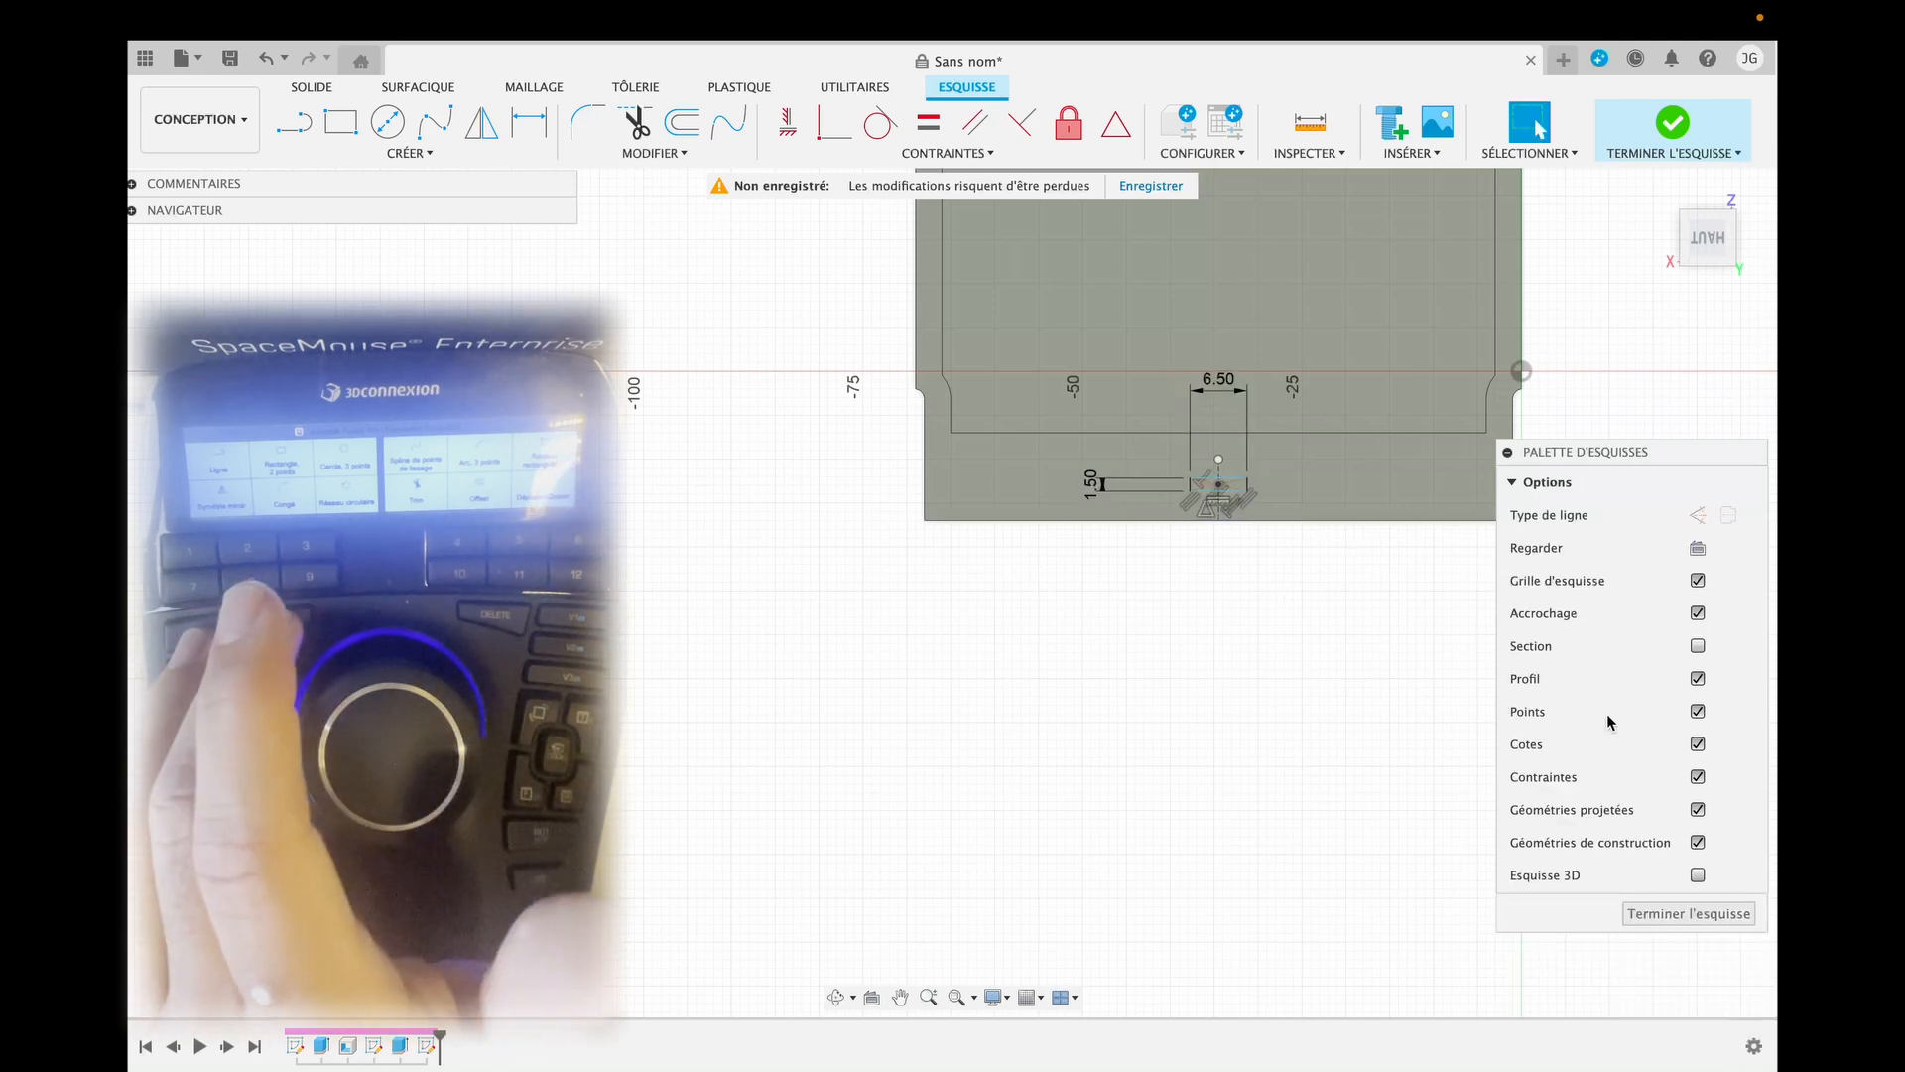
# Finish the sketch and extrude the small rectangle on the thickened wall's top face.
pyautogui.click(1689, 913)
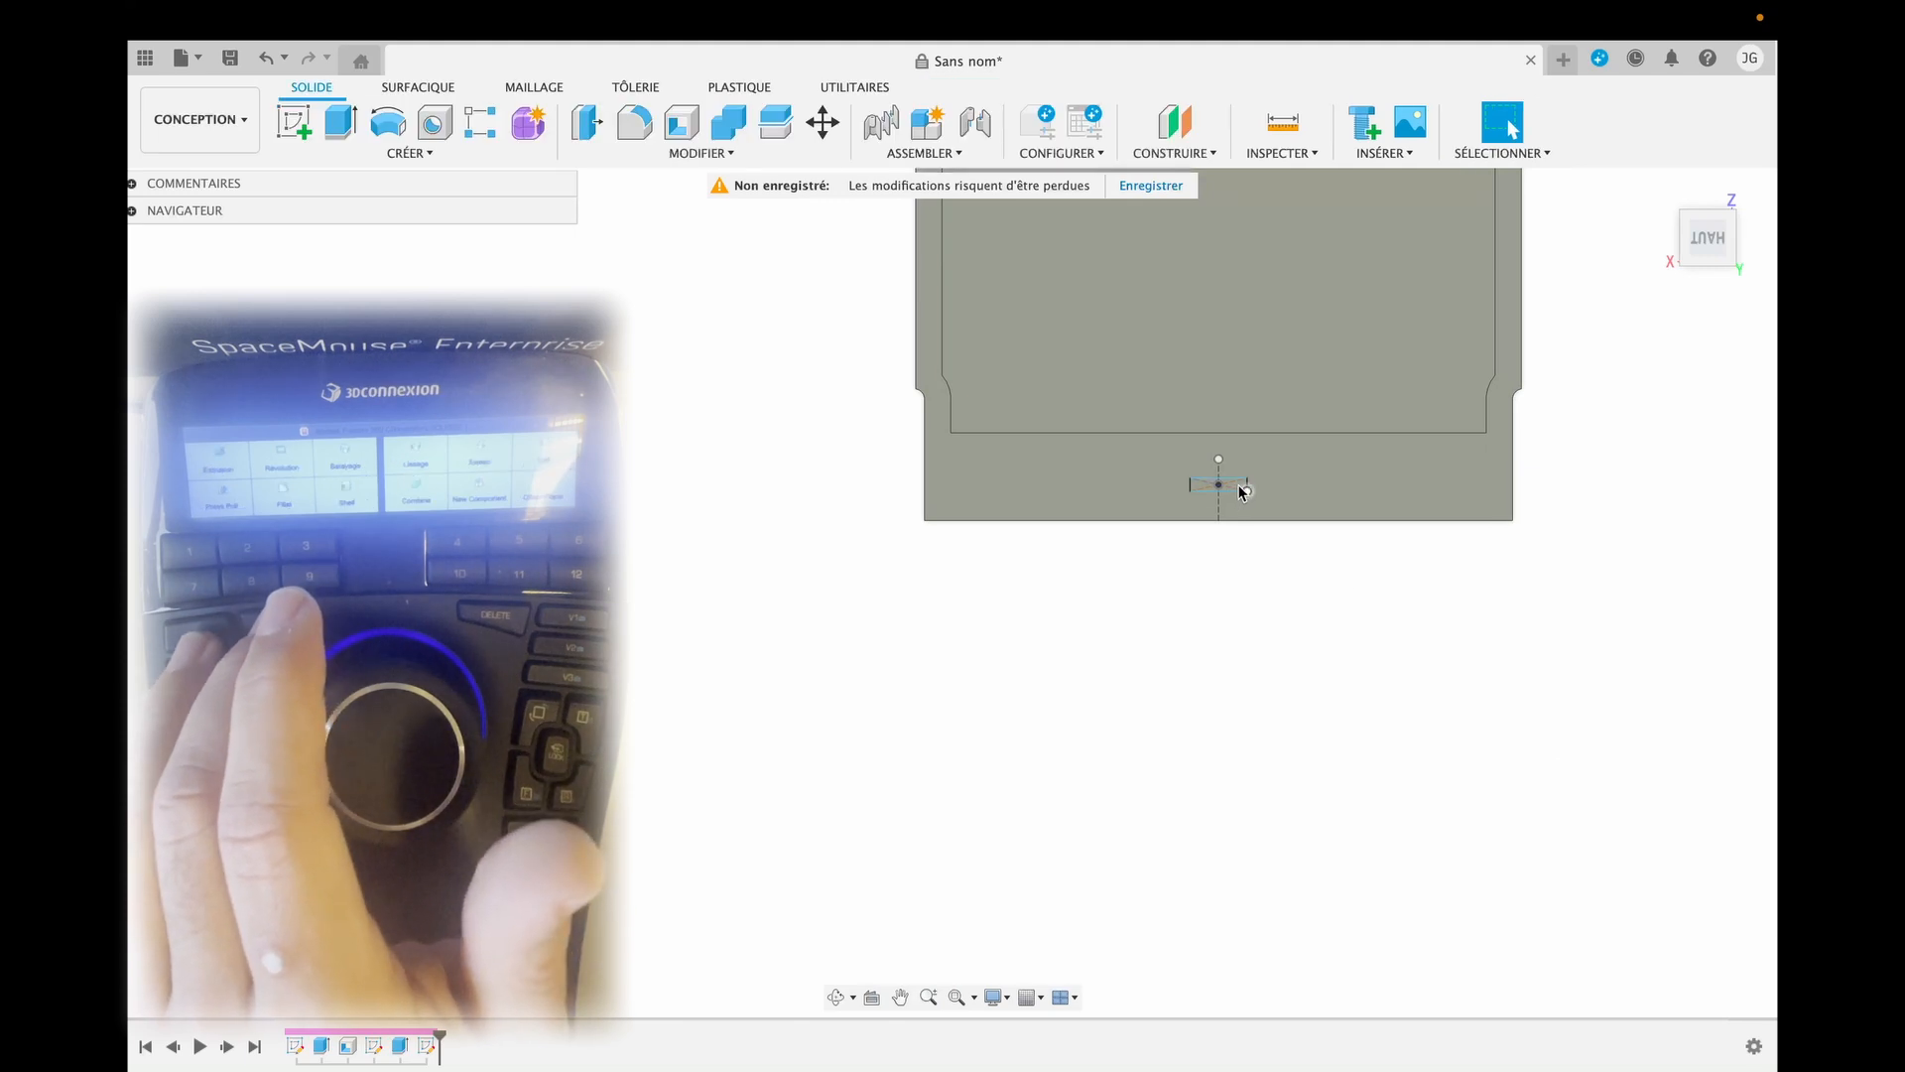
pyautogui.press('e')
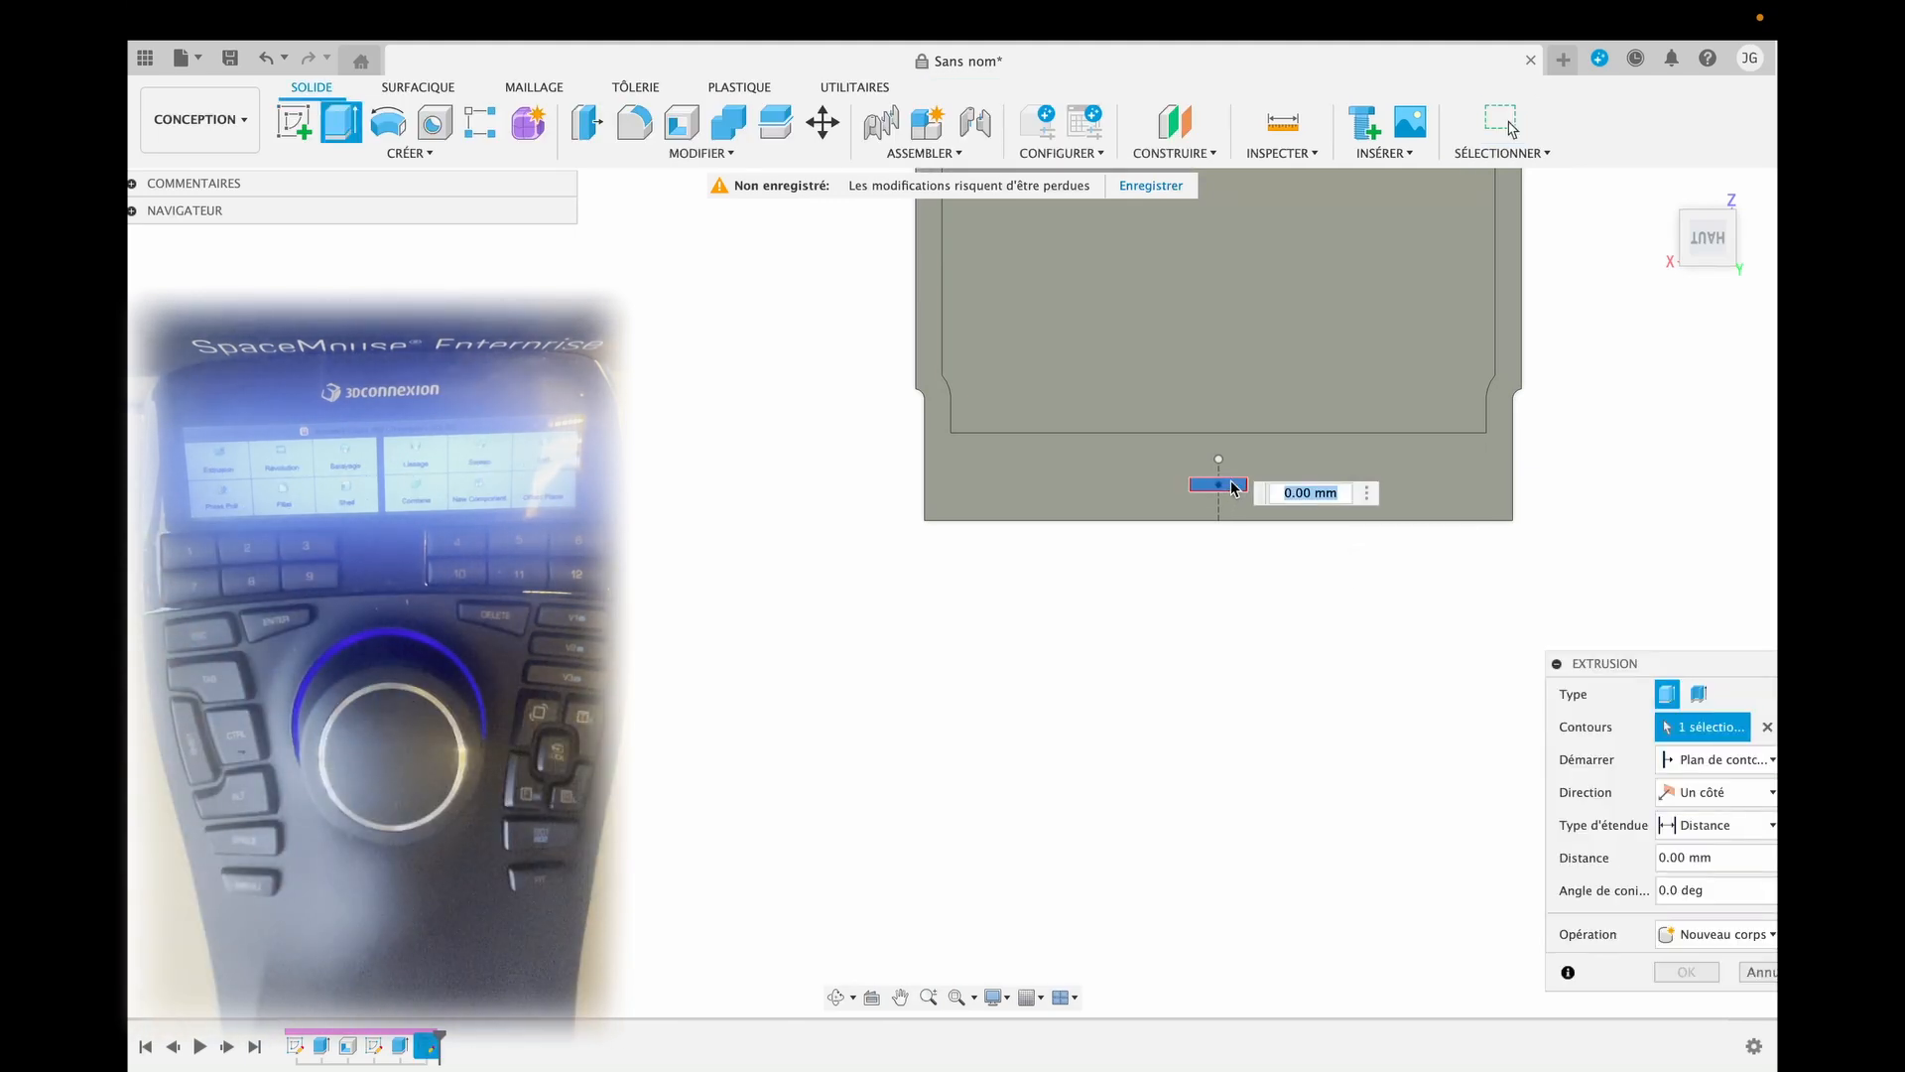
pyautogui.press('Return')
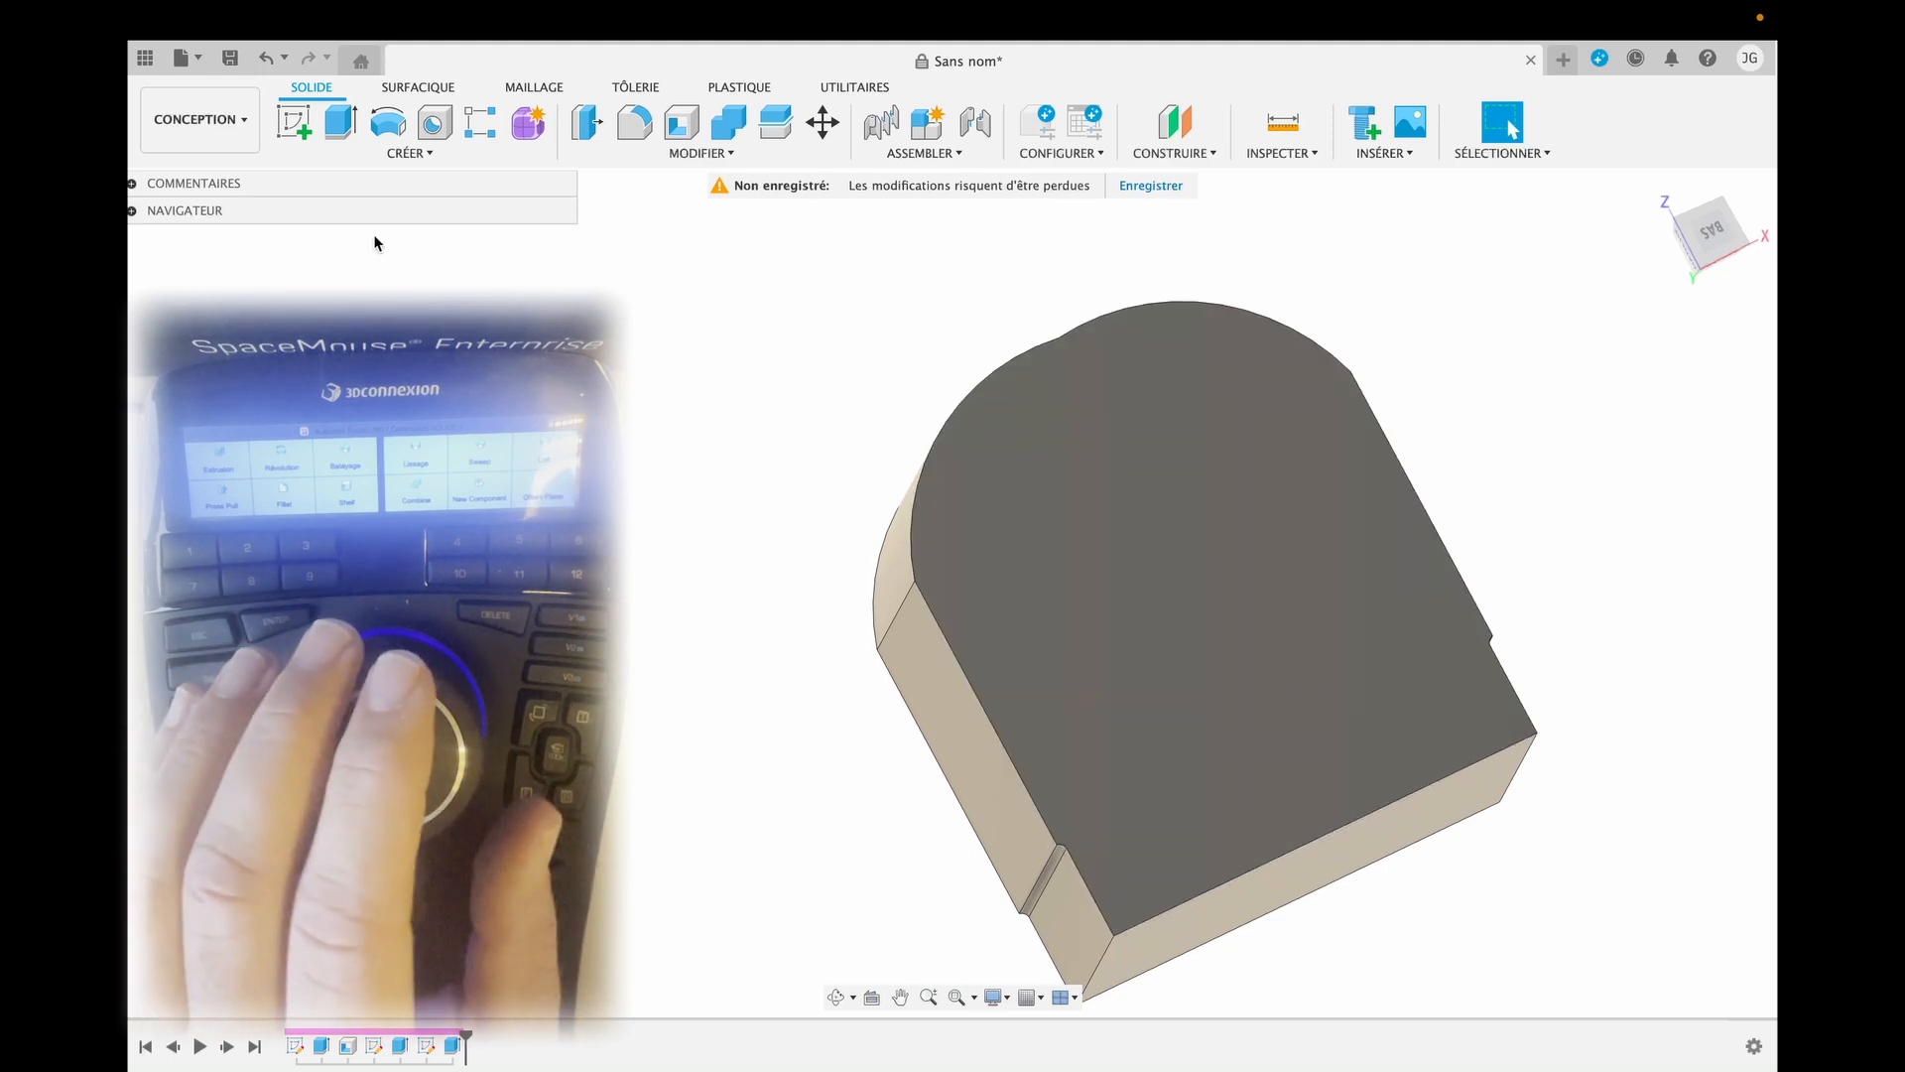
# Start a sketch on the container's closed bottom face and offset its outline 4 mm inward.
pyautogui.click(303, 123)
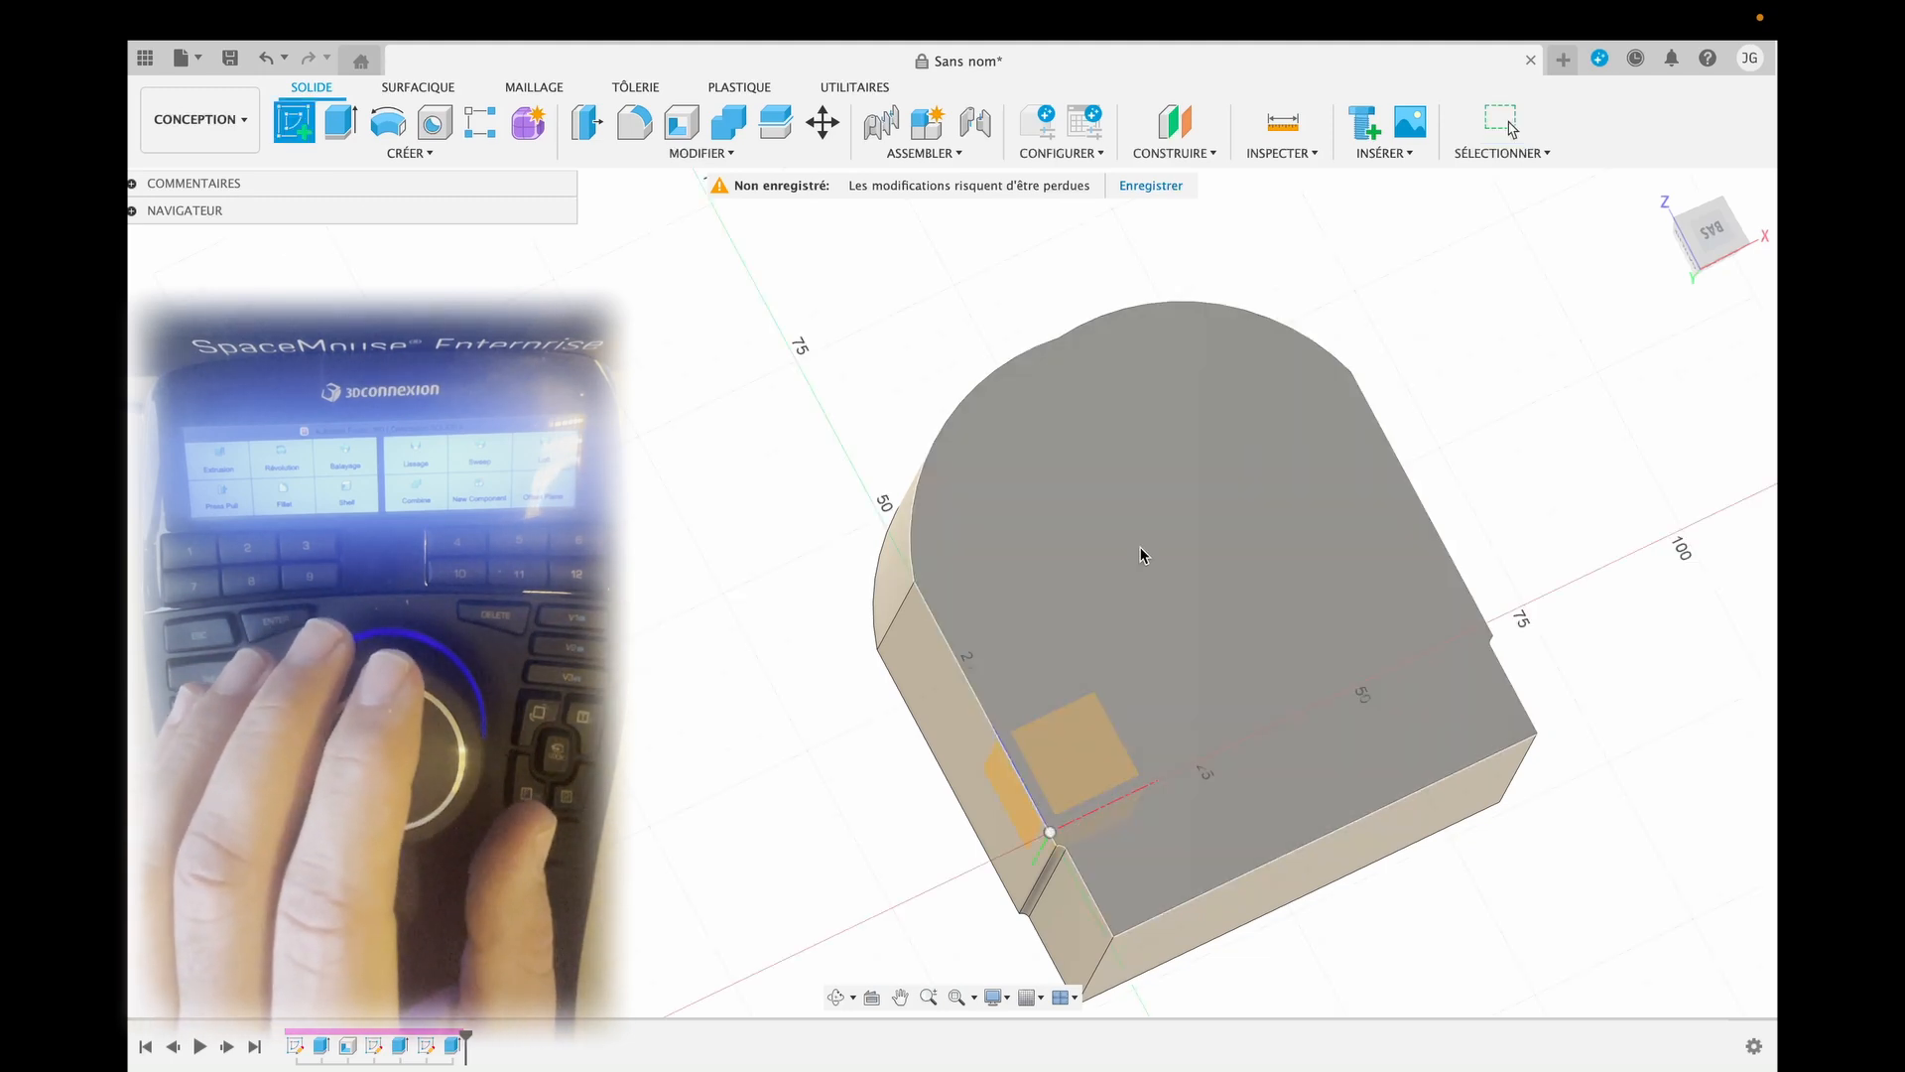
pyautogui.click(1140, 546)
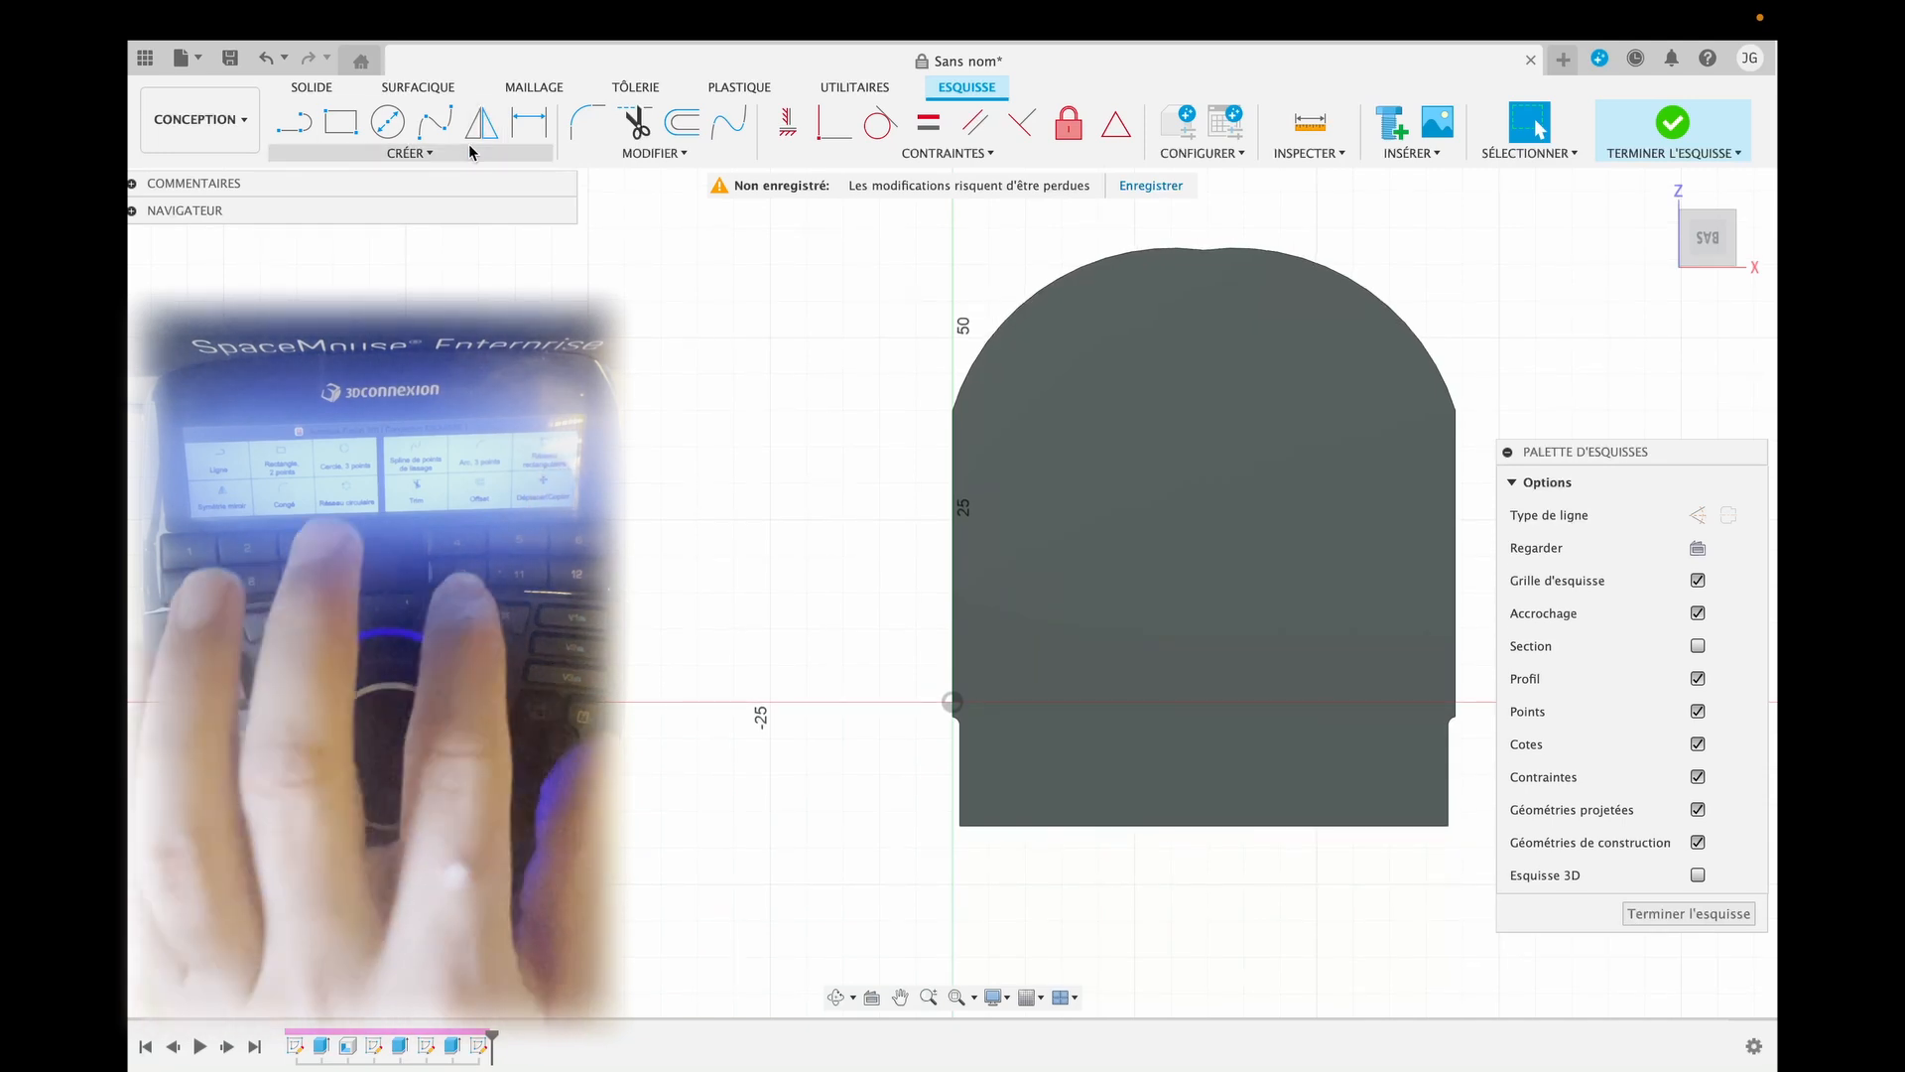
pyautogui.press('o')
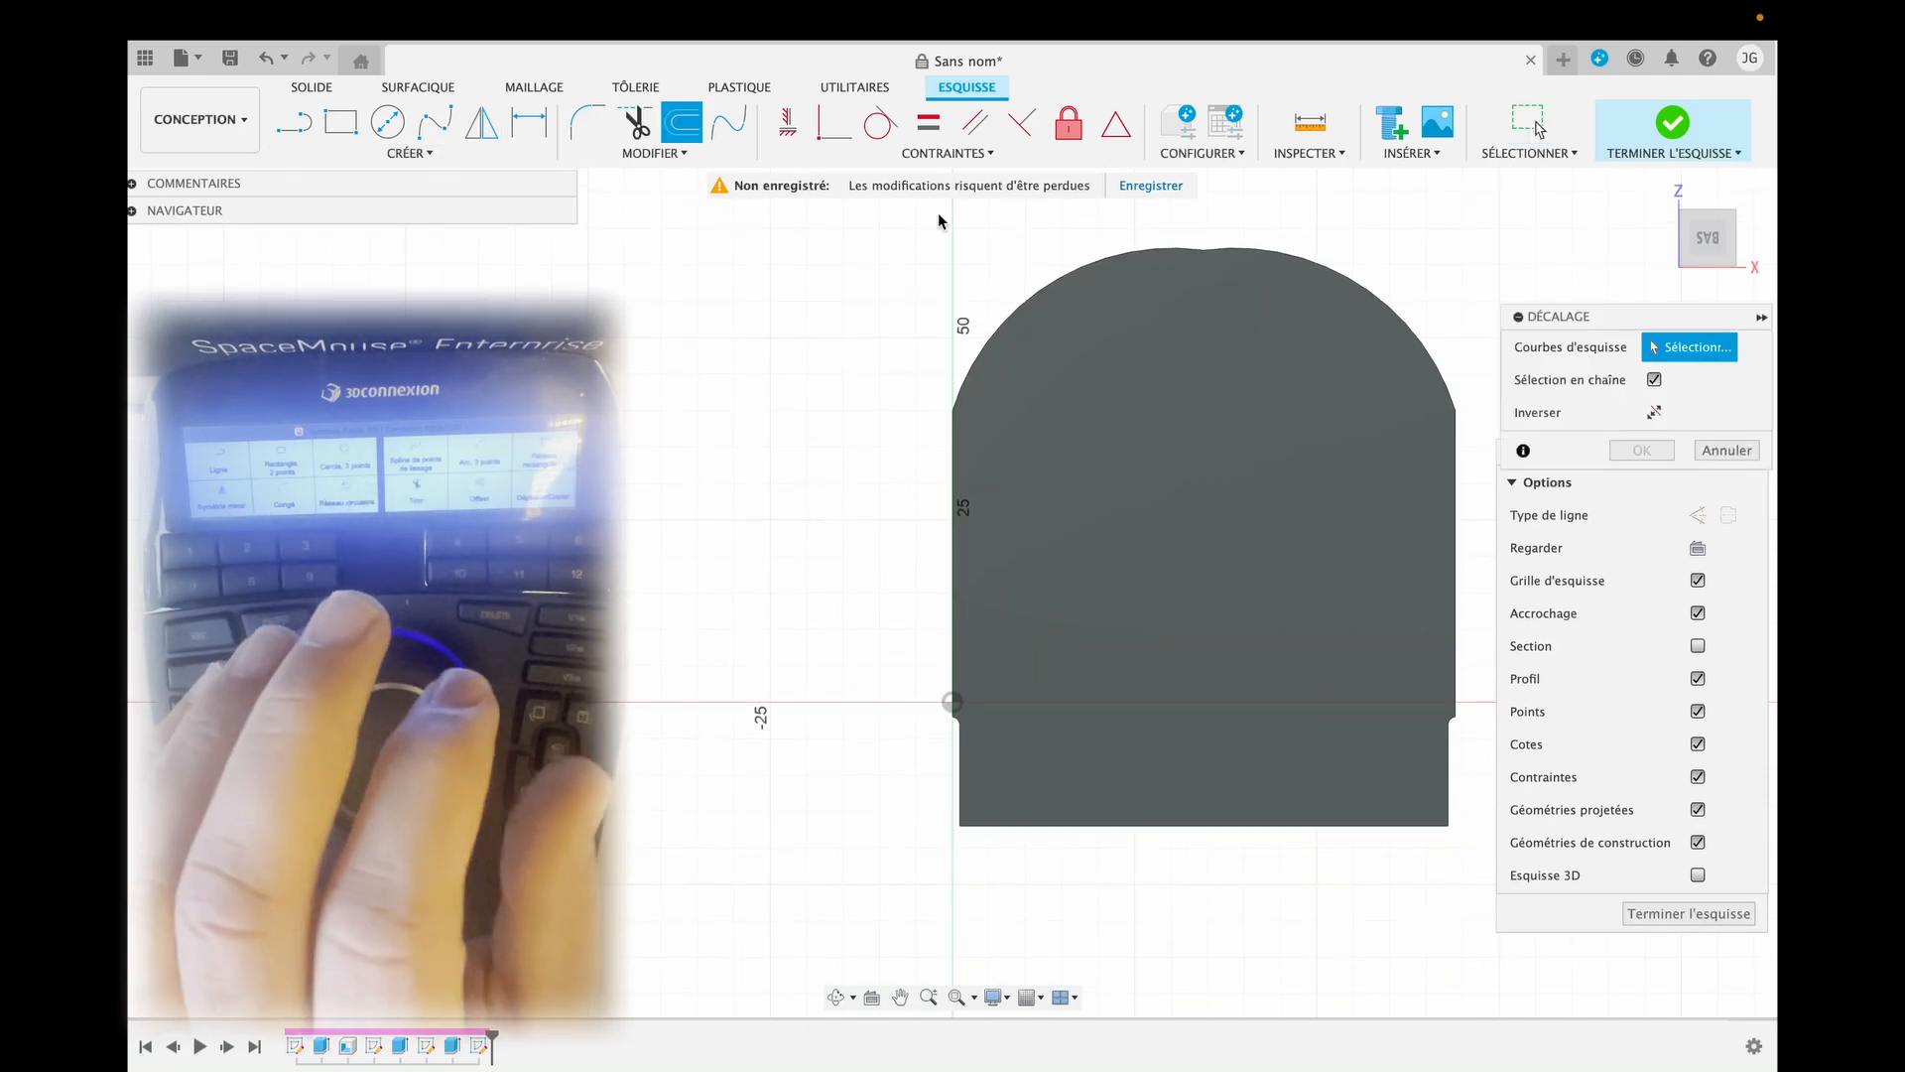
pyautogui.click(1034, 291)
pyautogui.moveTo(1034, 292); pyautogui.dragTo(1051, 327)
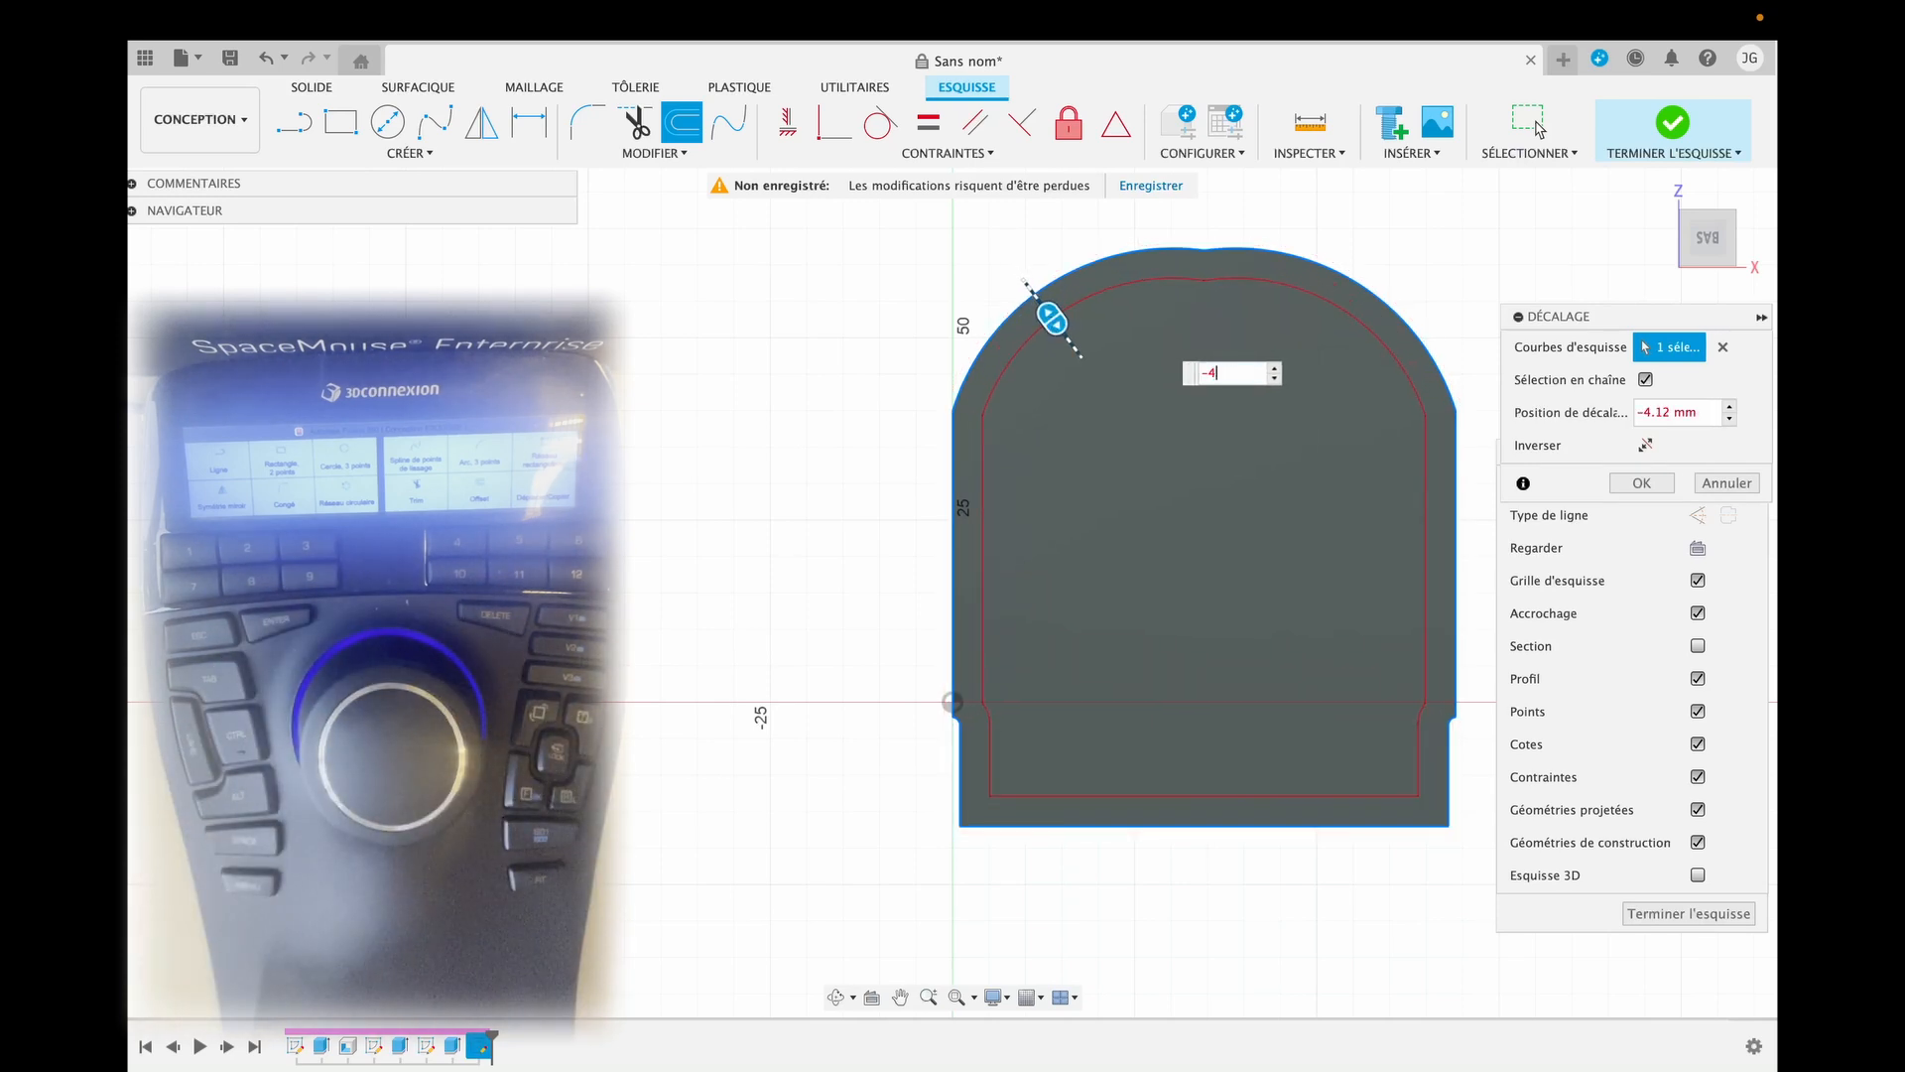
pyautogui.write('-4')
pyautogui.press('Return')
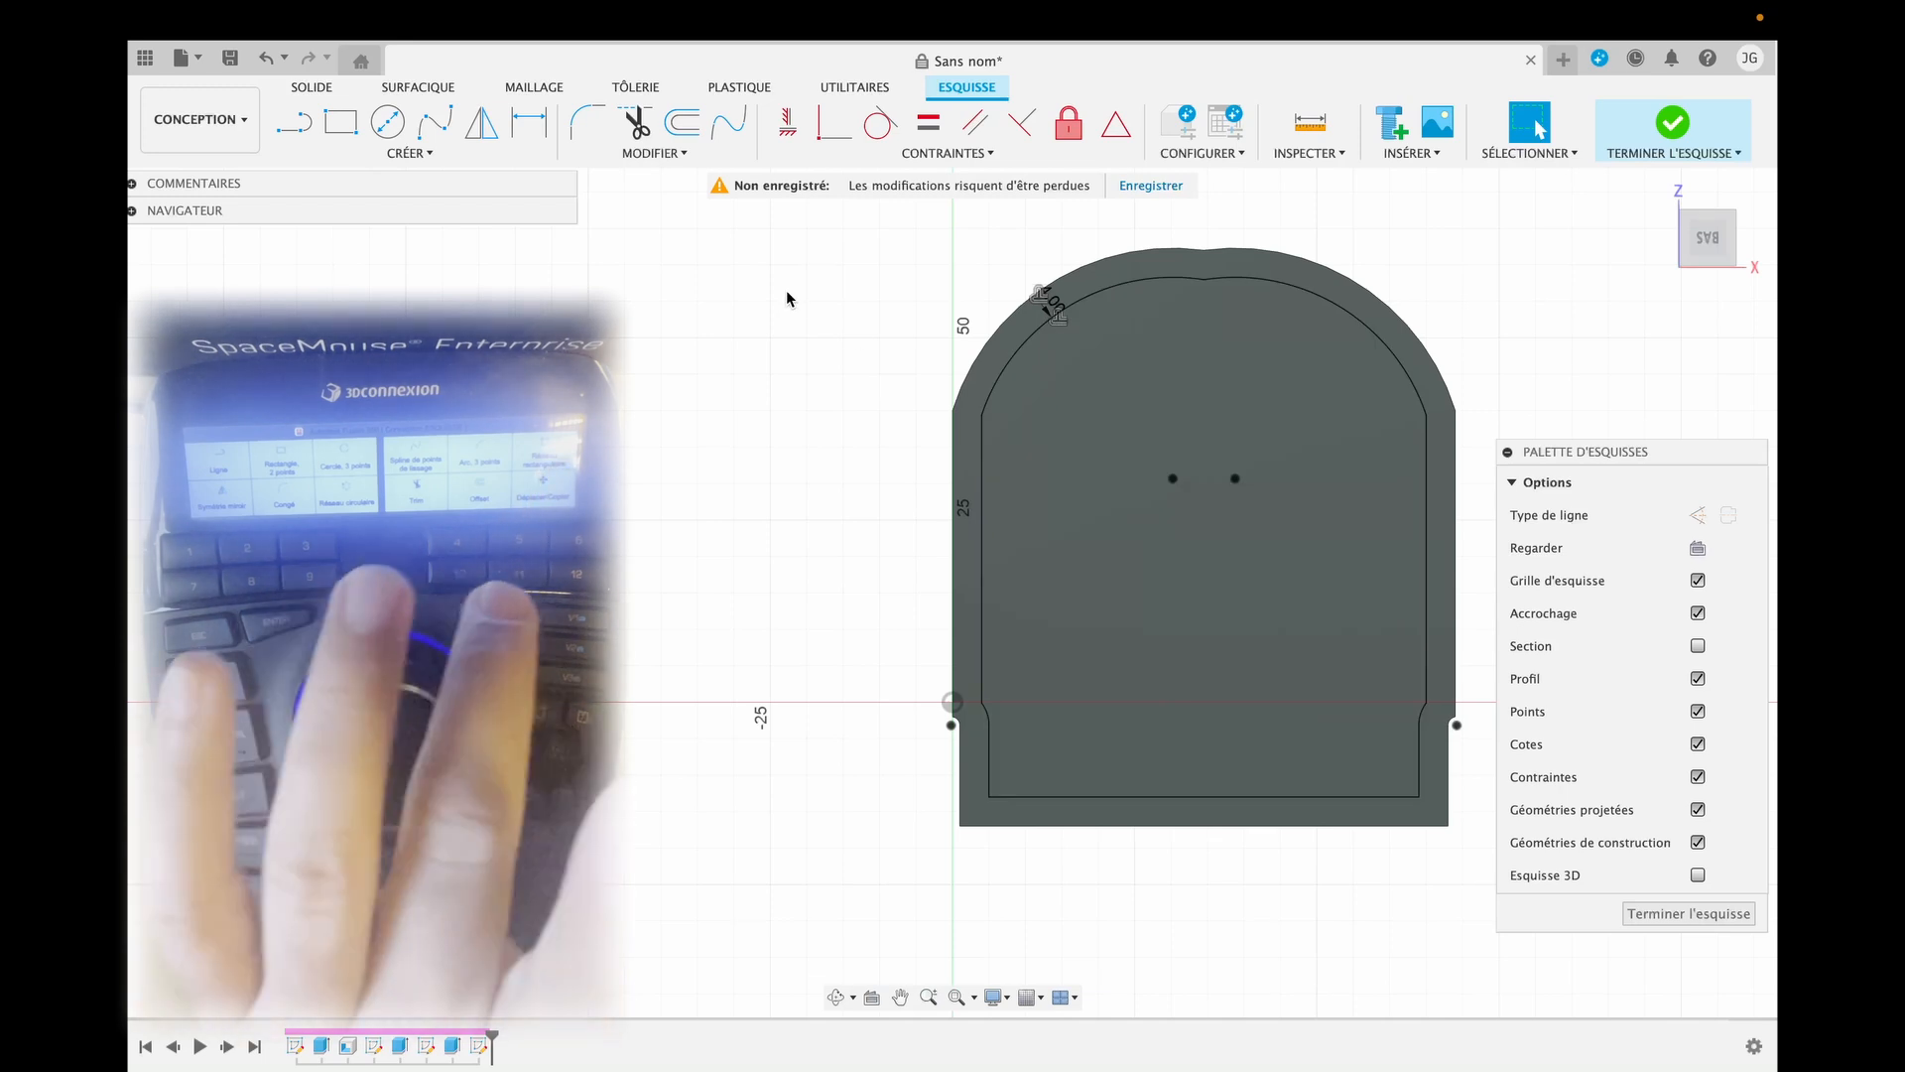
# Offset the bottom face's outer outline again, 5 mm inward.
pyautogui.press('o')
pyautogui.click(992, 329)
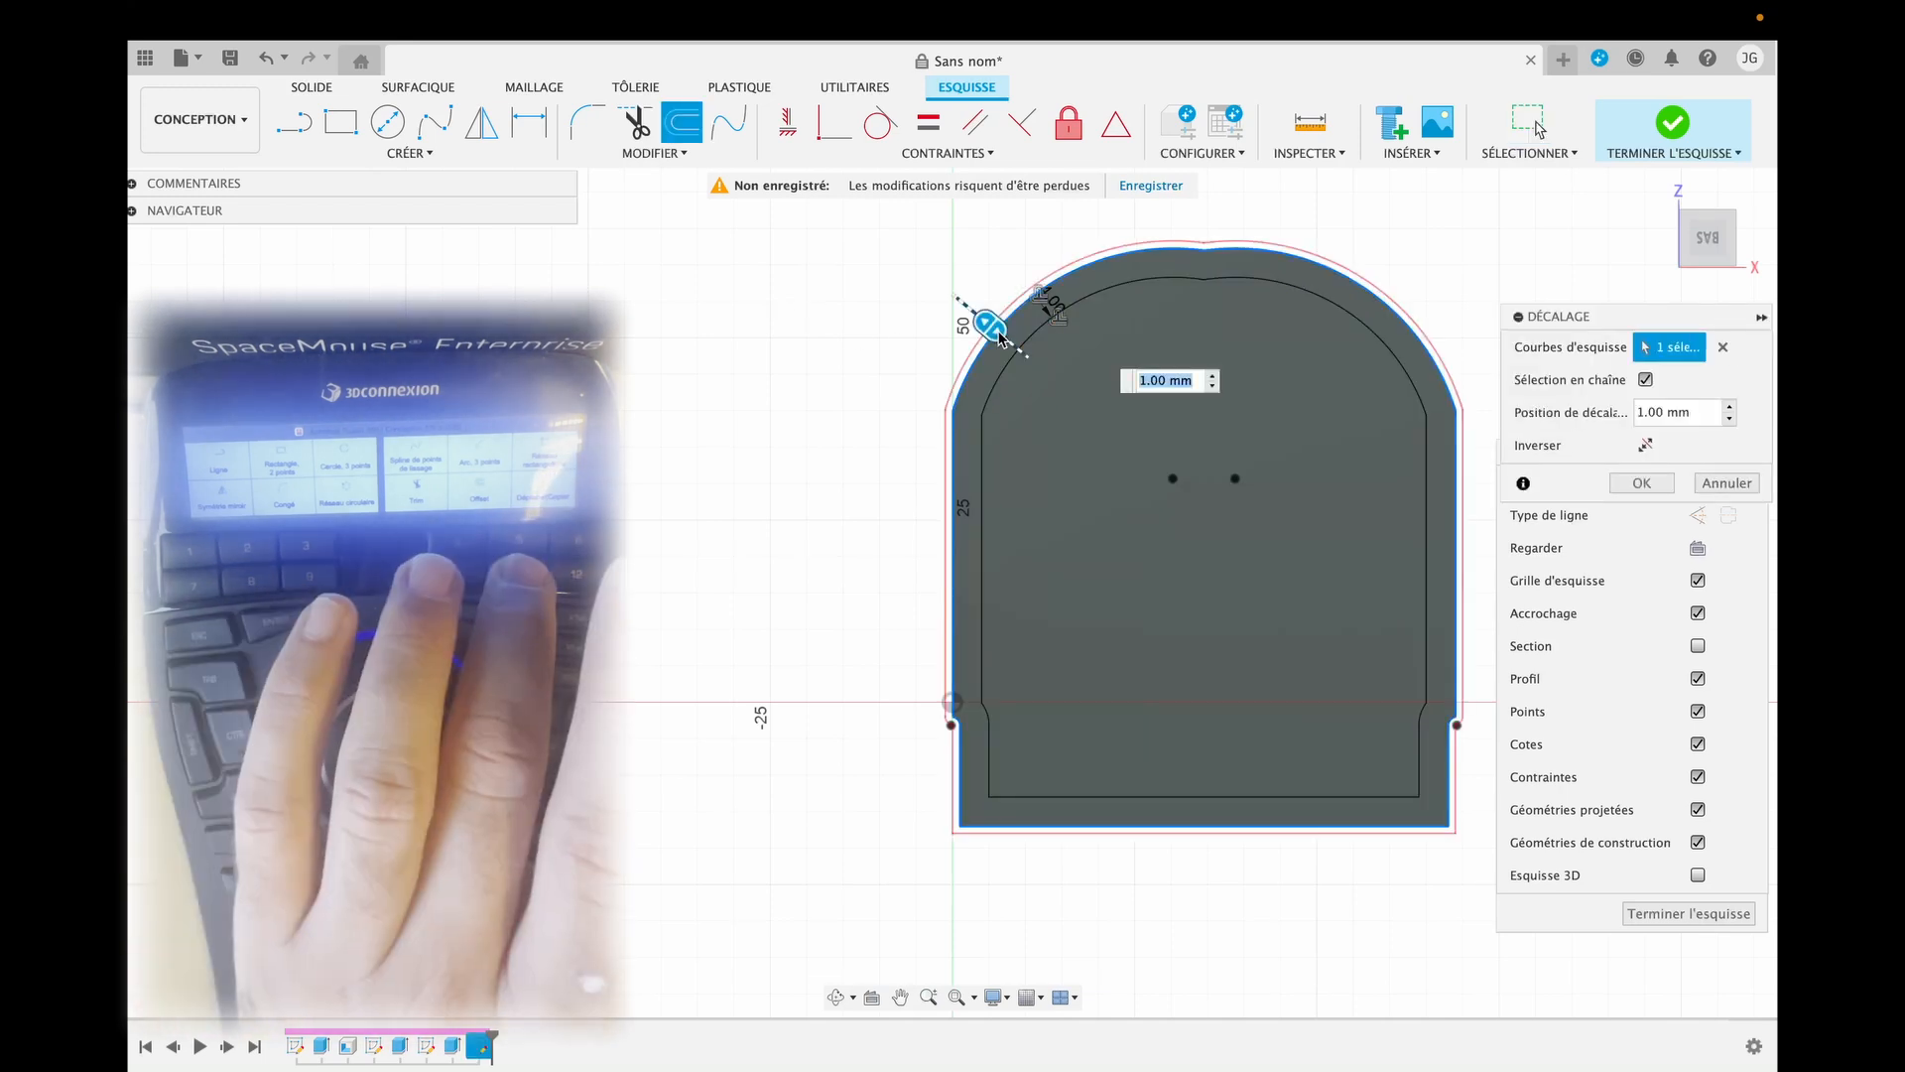
pyautogui.moveTo(999, 337); pyautogui.dragTo(1039, 362)
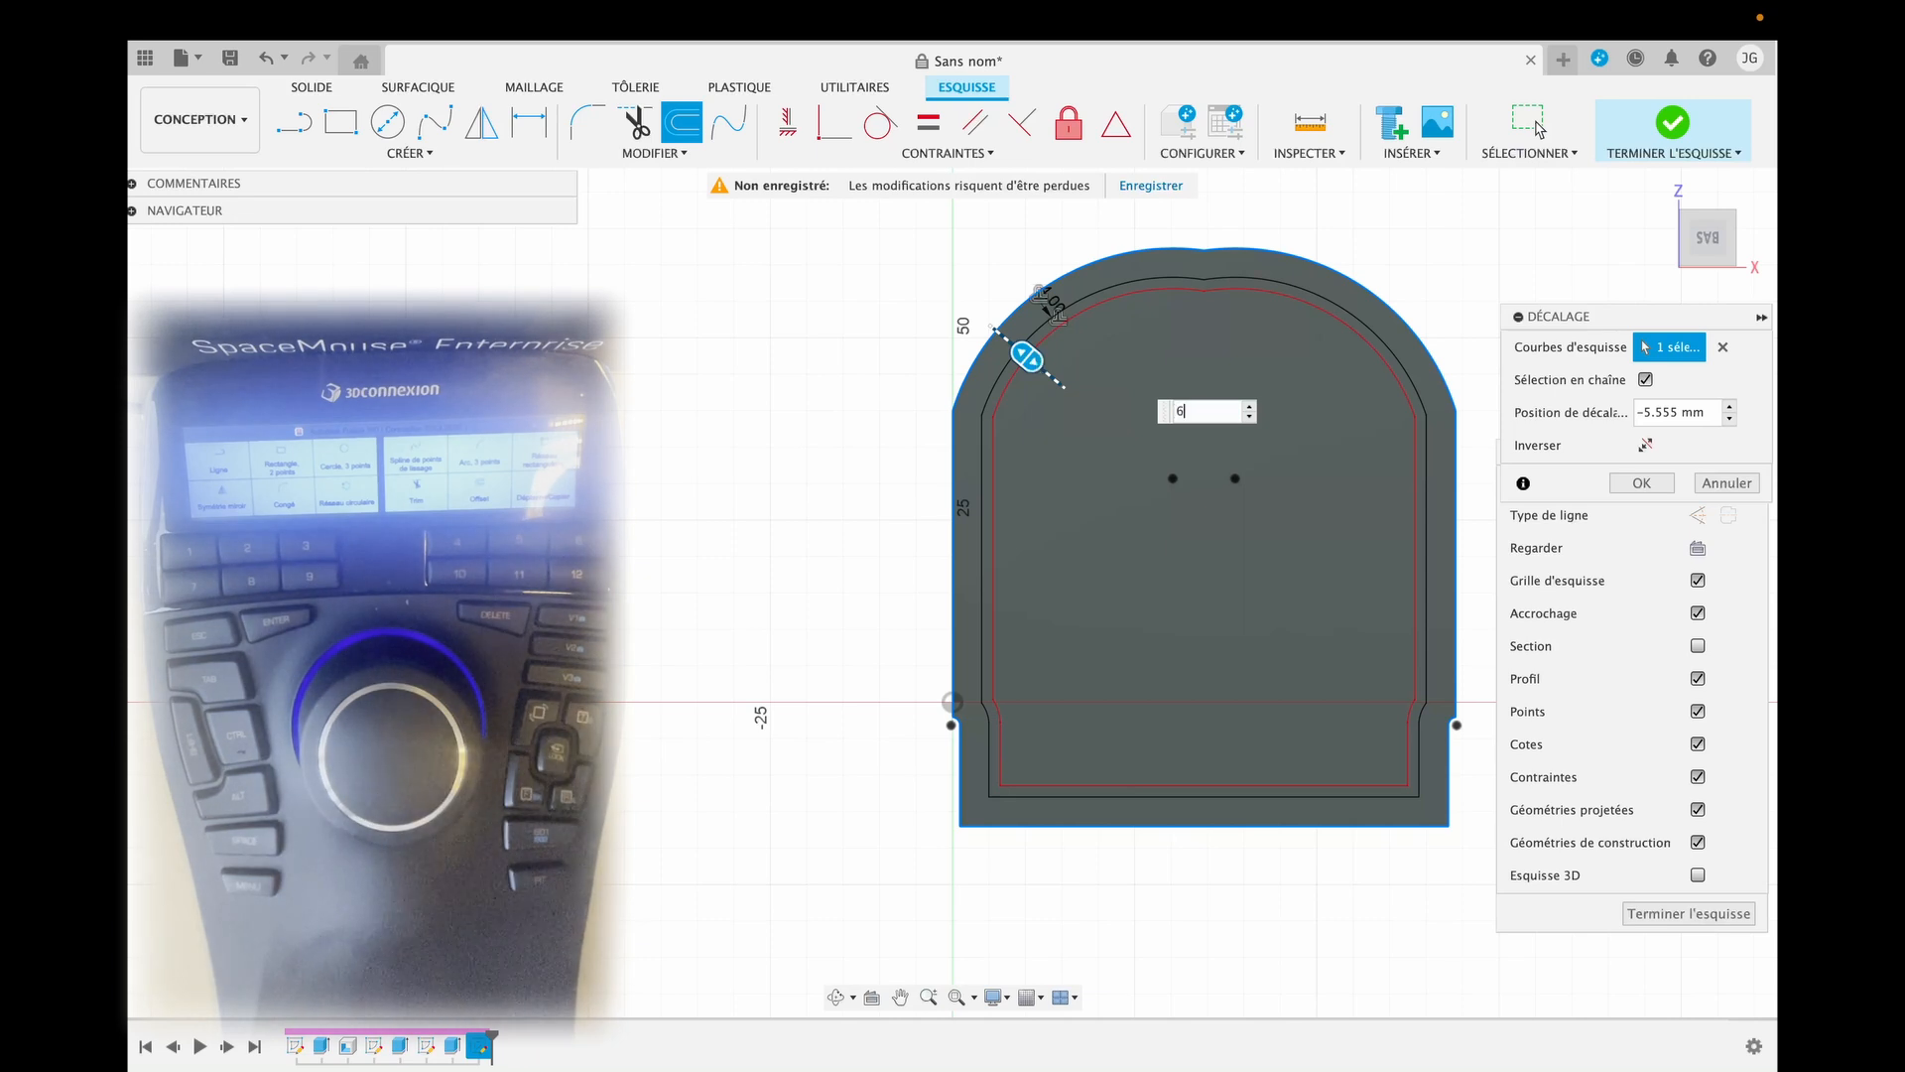
pyautogui.write('6')
pyautogui.press('Return')
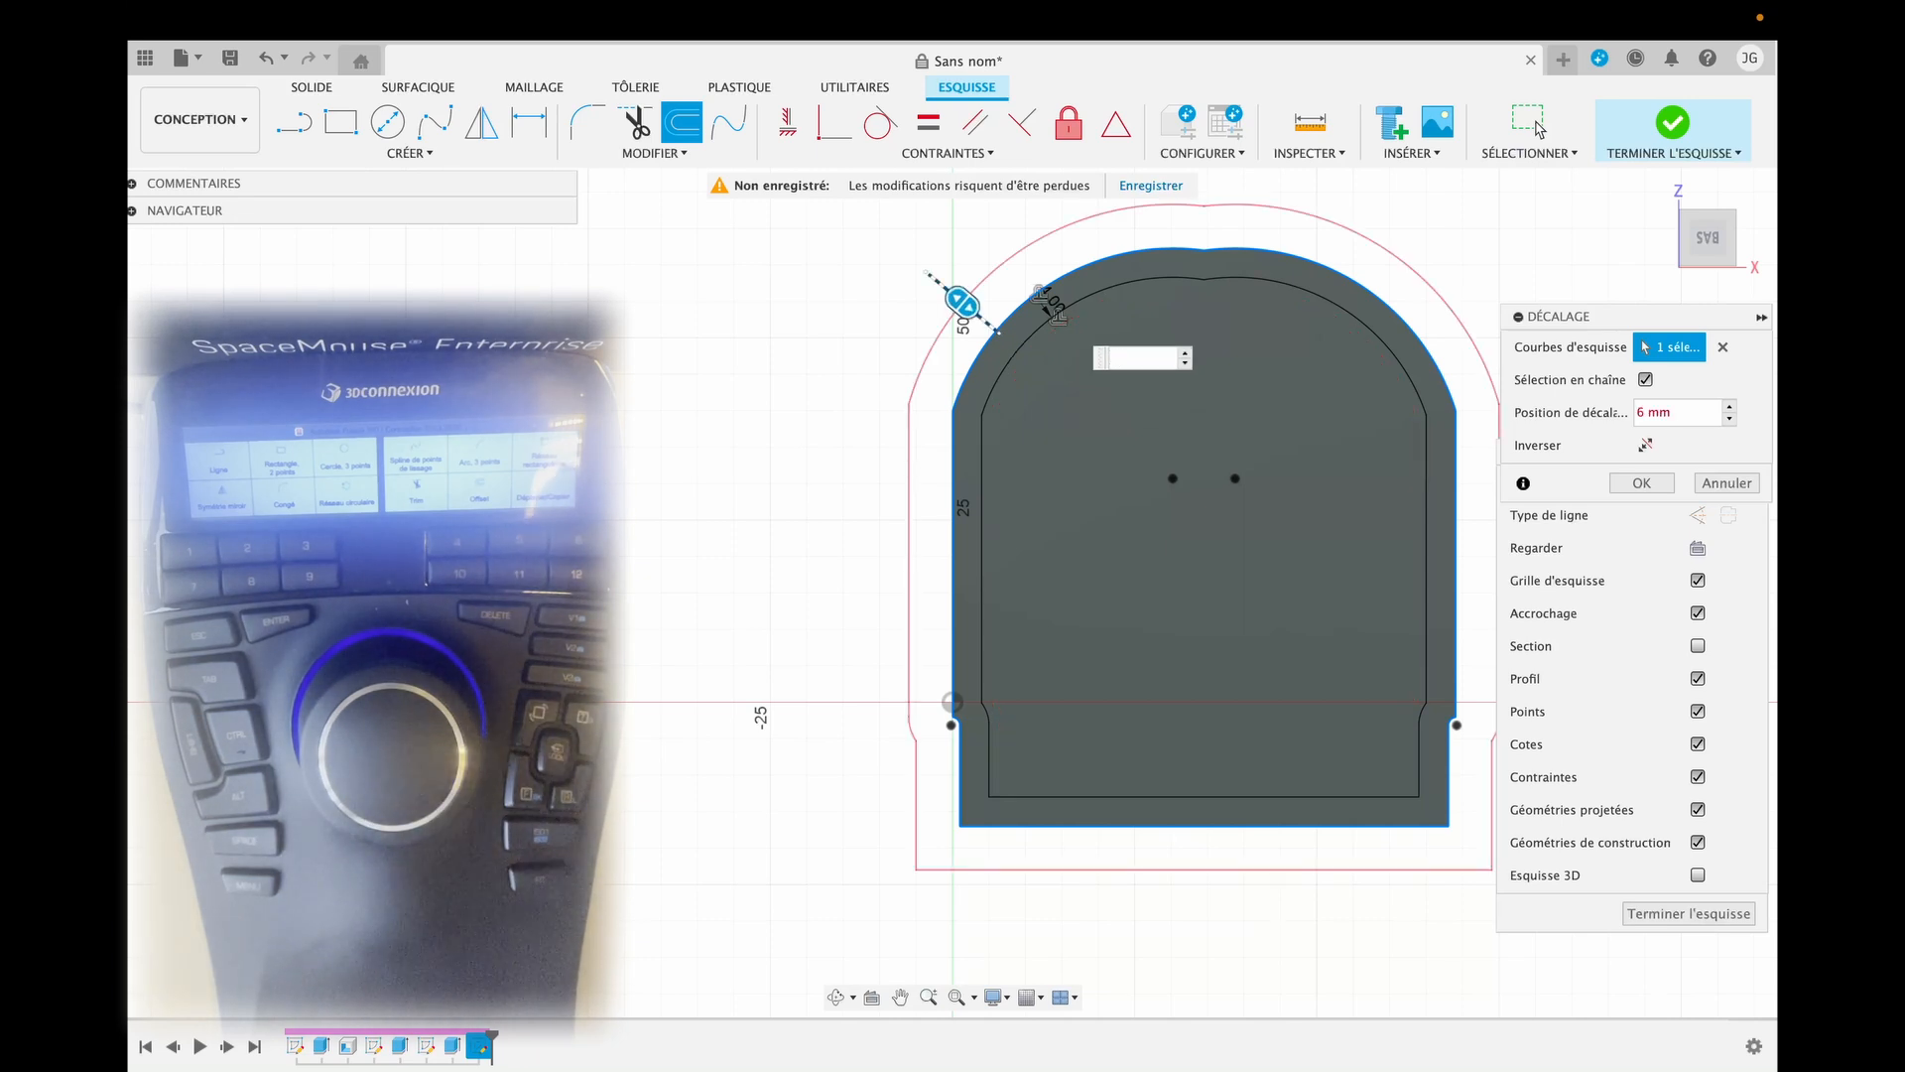
pyautogui.write('-5')
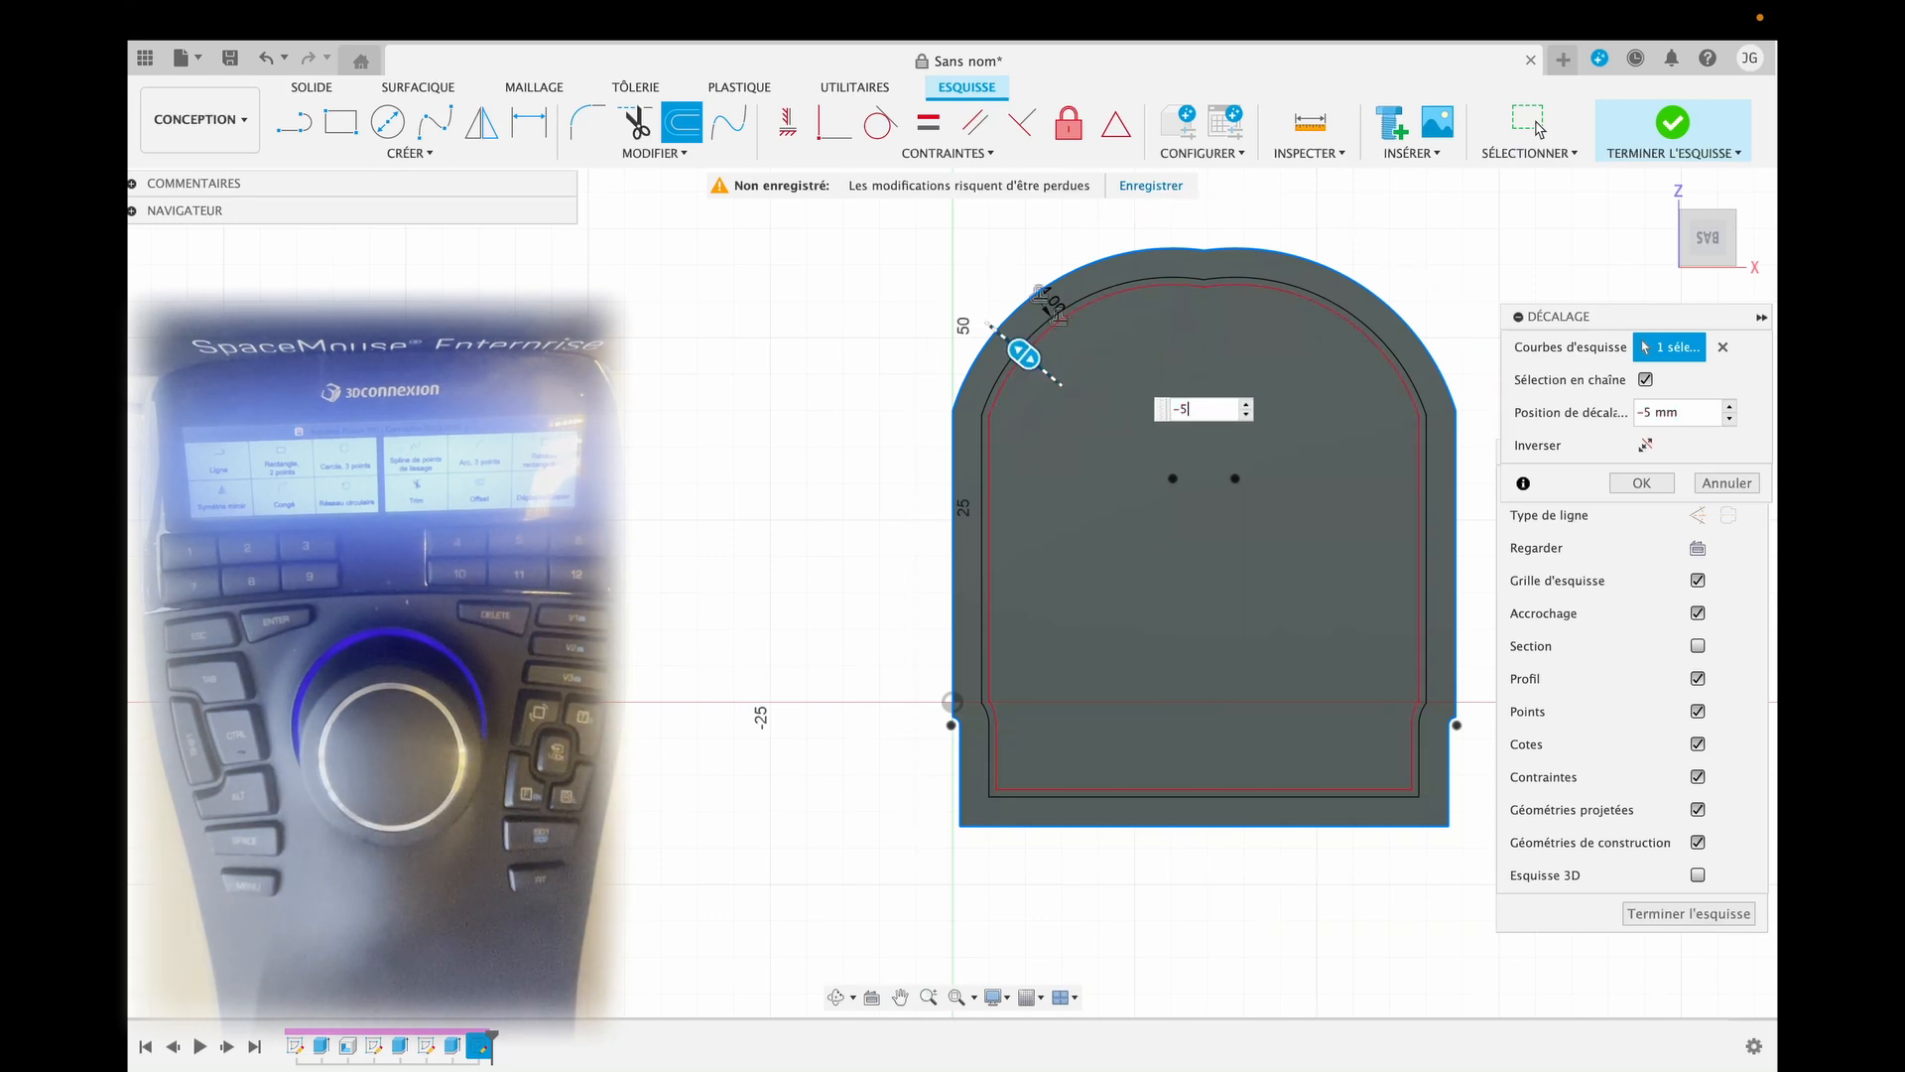
pyautogui.press('Return')
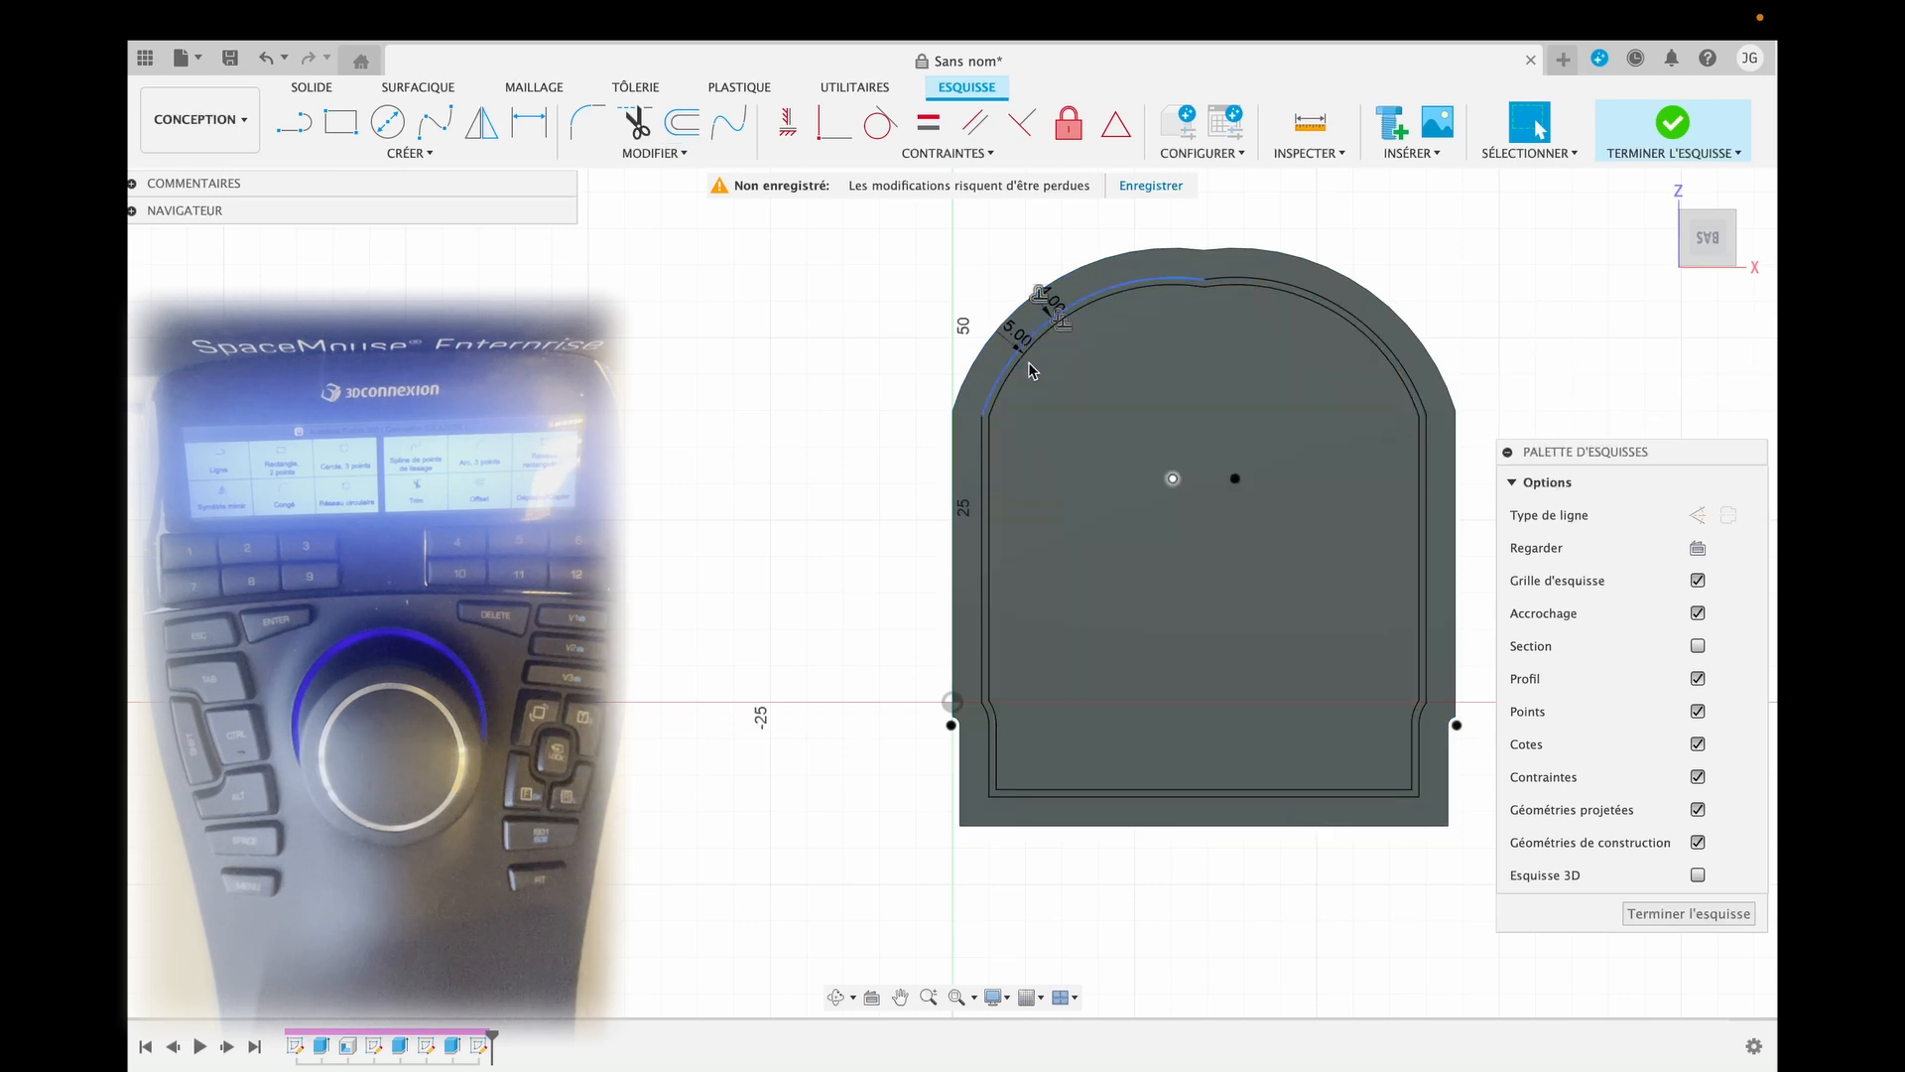
# Finish the sketch and extrude the narrow band between the two offset outlines 1 mm outward, joined to the body.
pyautogui.press('l')
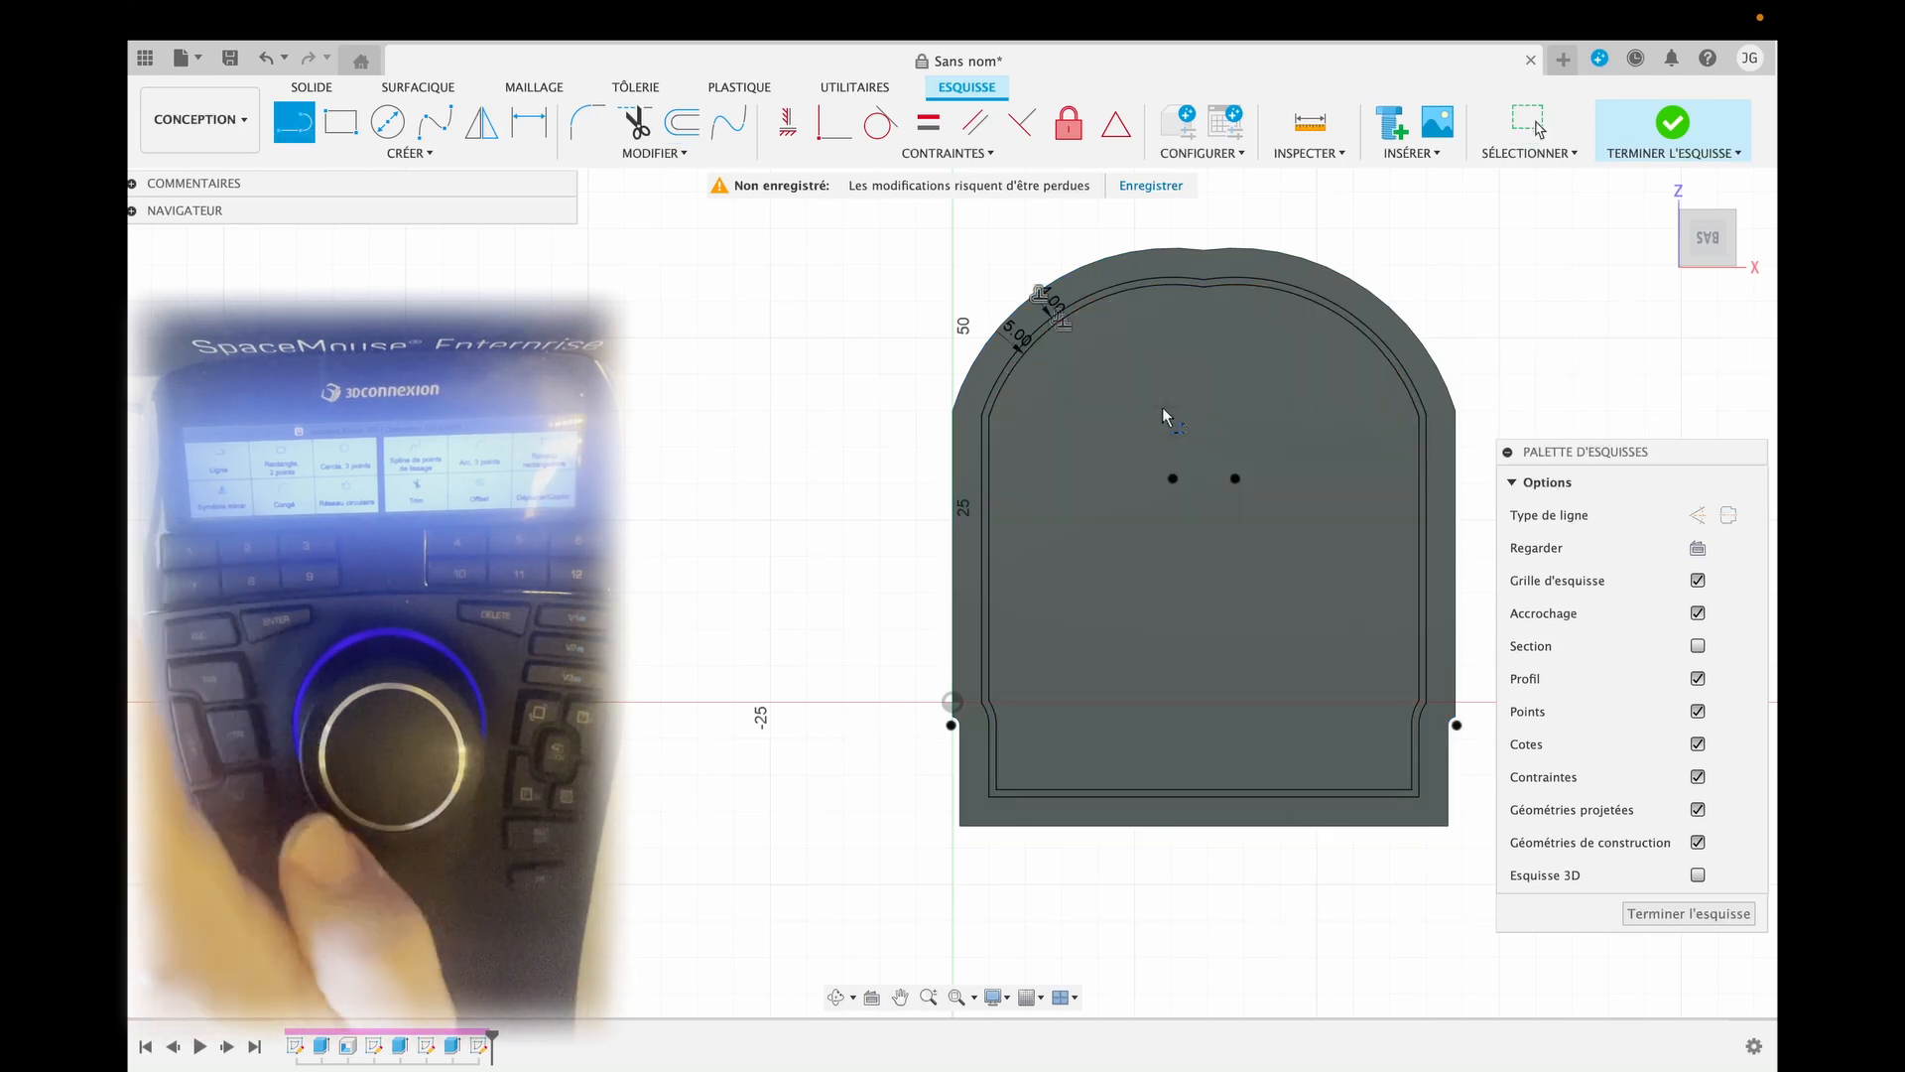
pyautogui.click(1688, 913)
pyautogui.press('e')
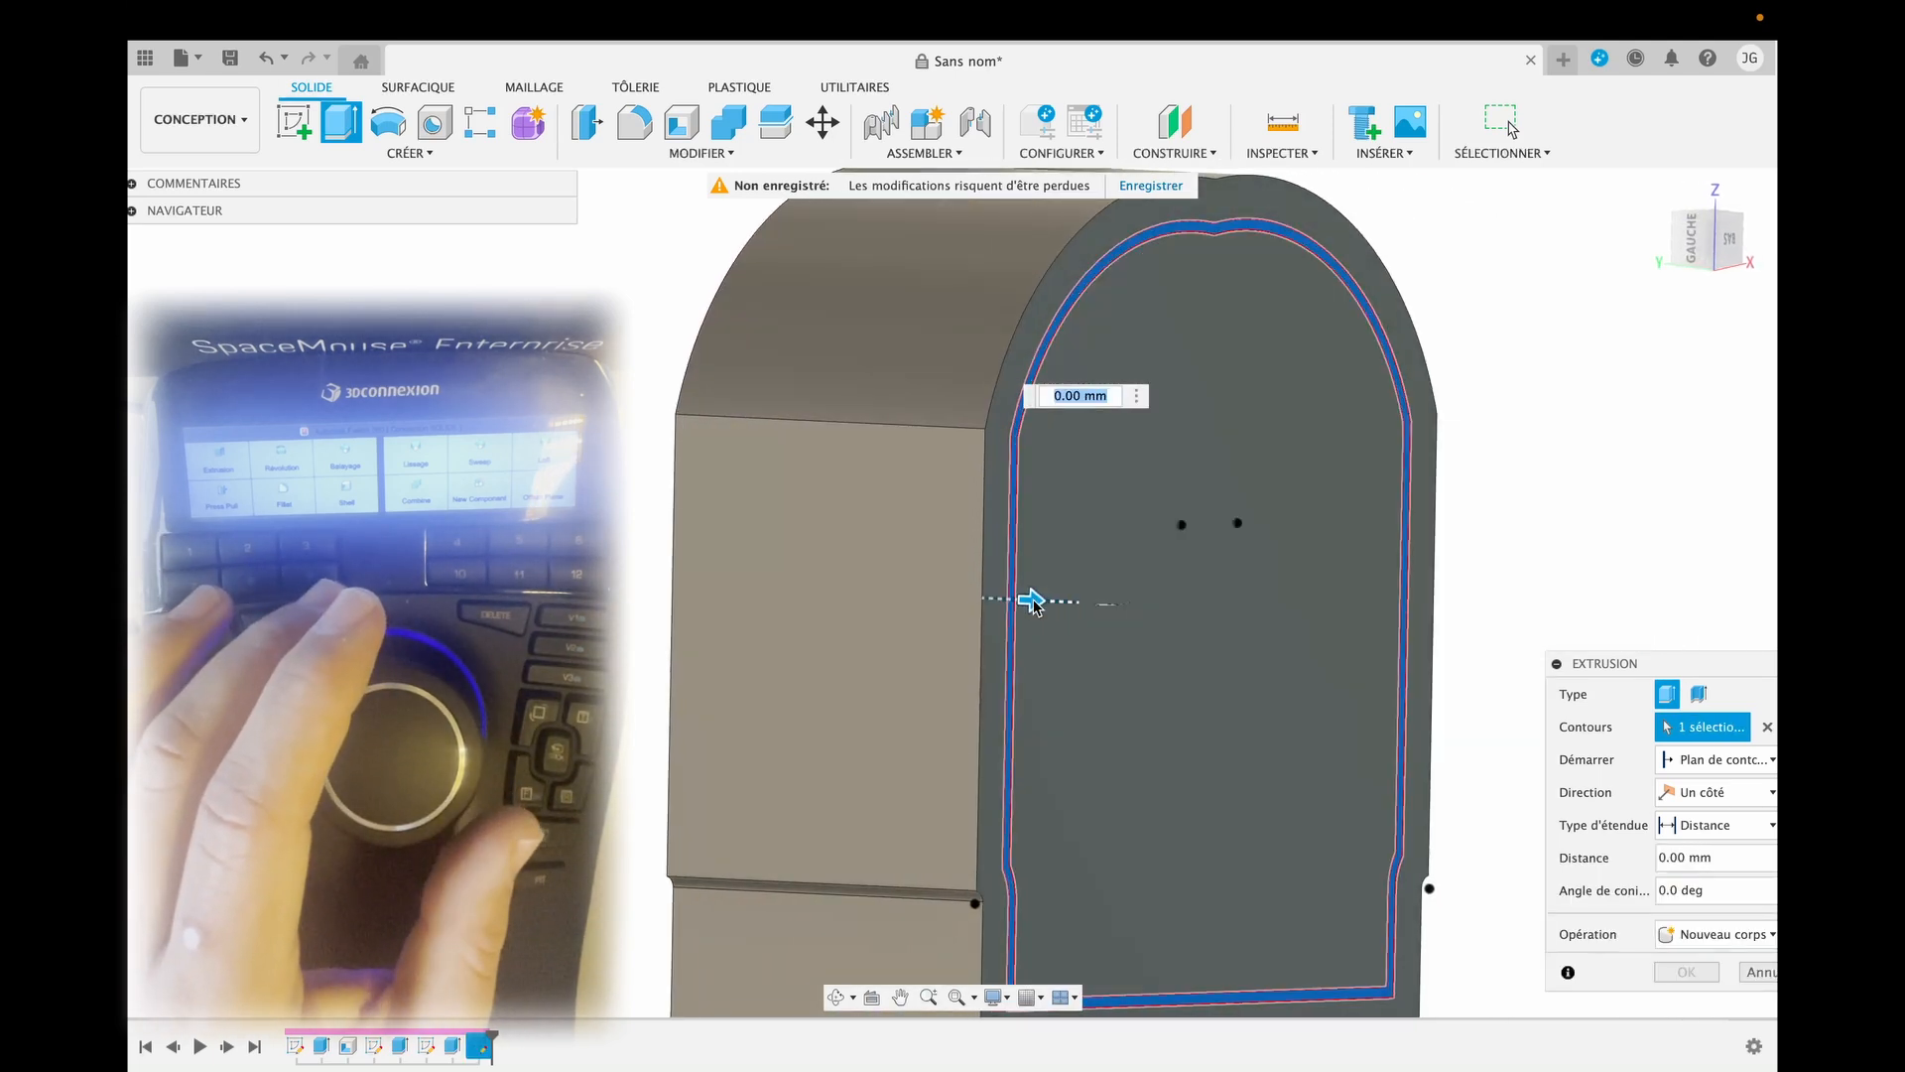
pyautogui.moveTo(1028, 600); pyautogui.dragTo(1042, 603)
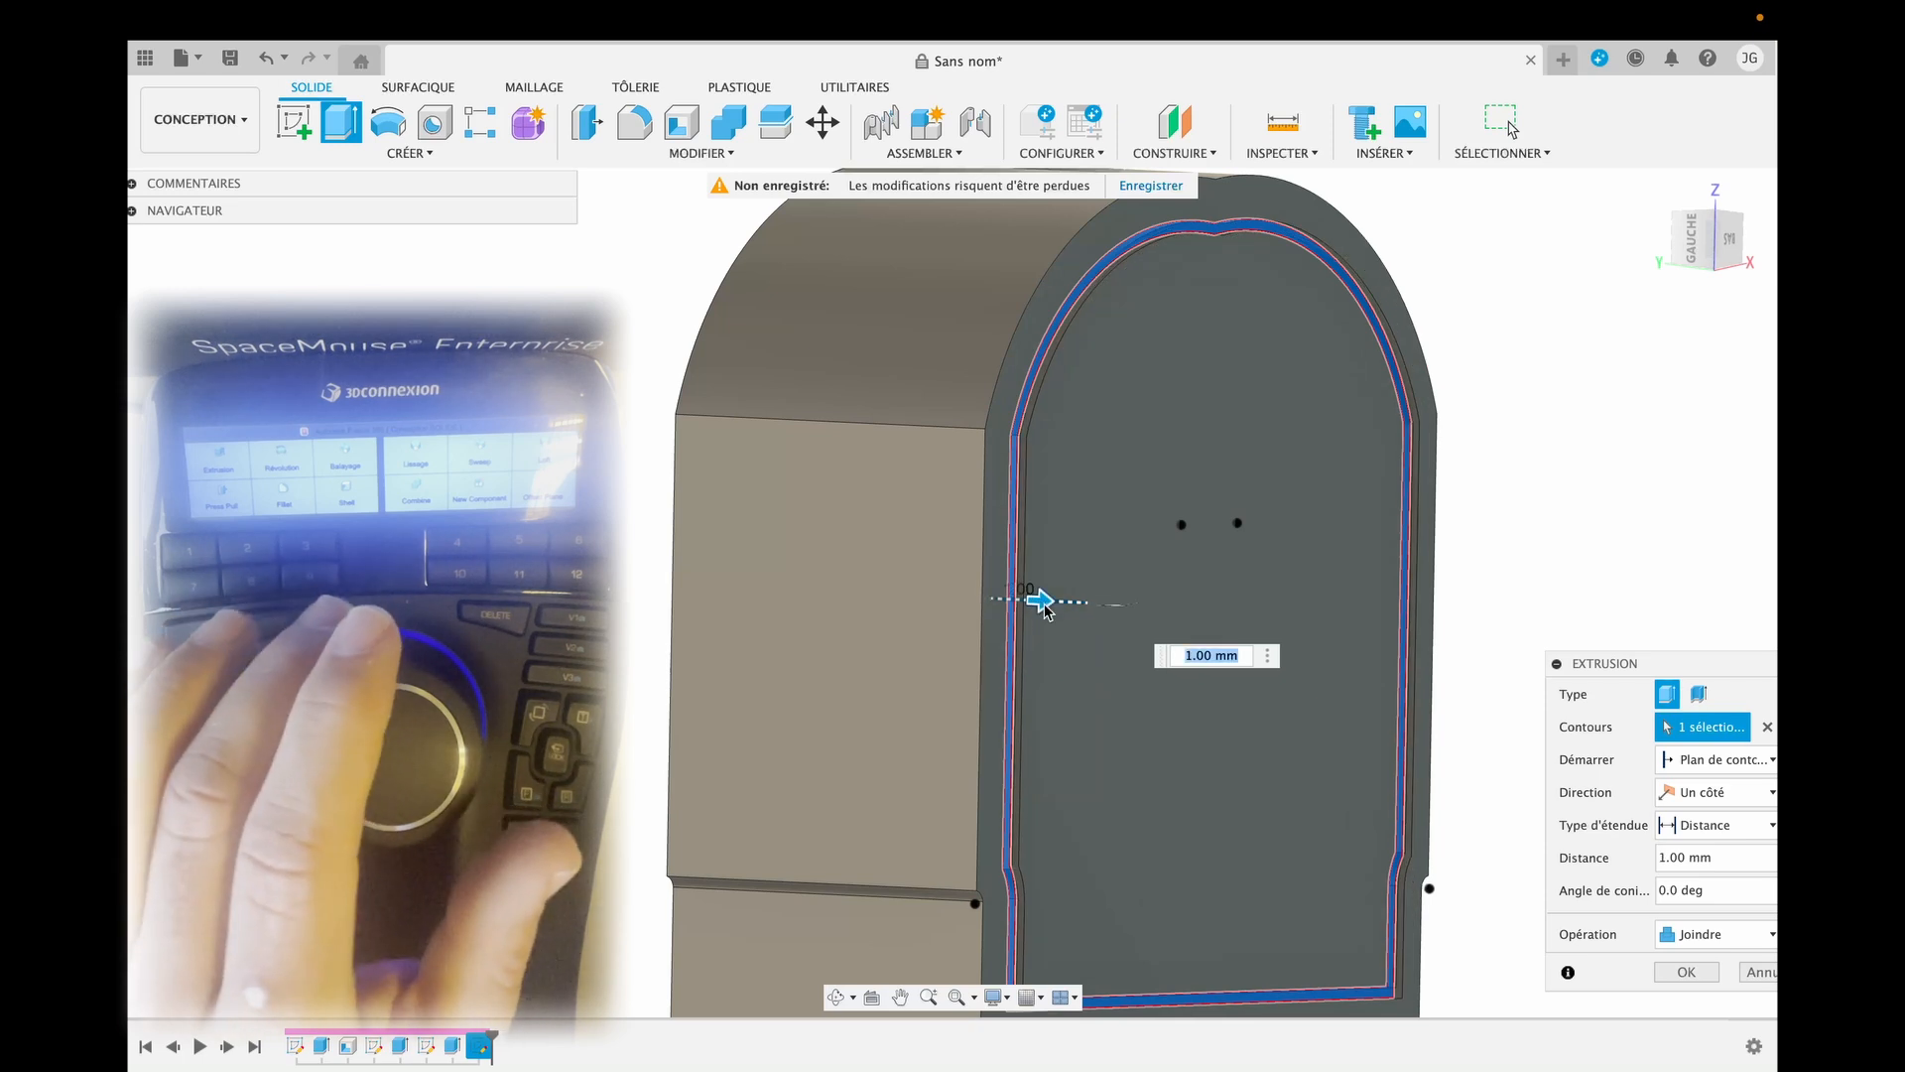
pyautogui.press('Return')
pyautogui.click(1273, 718)
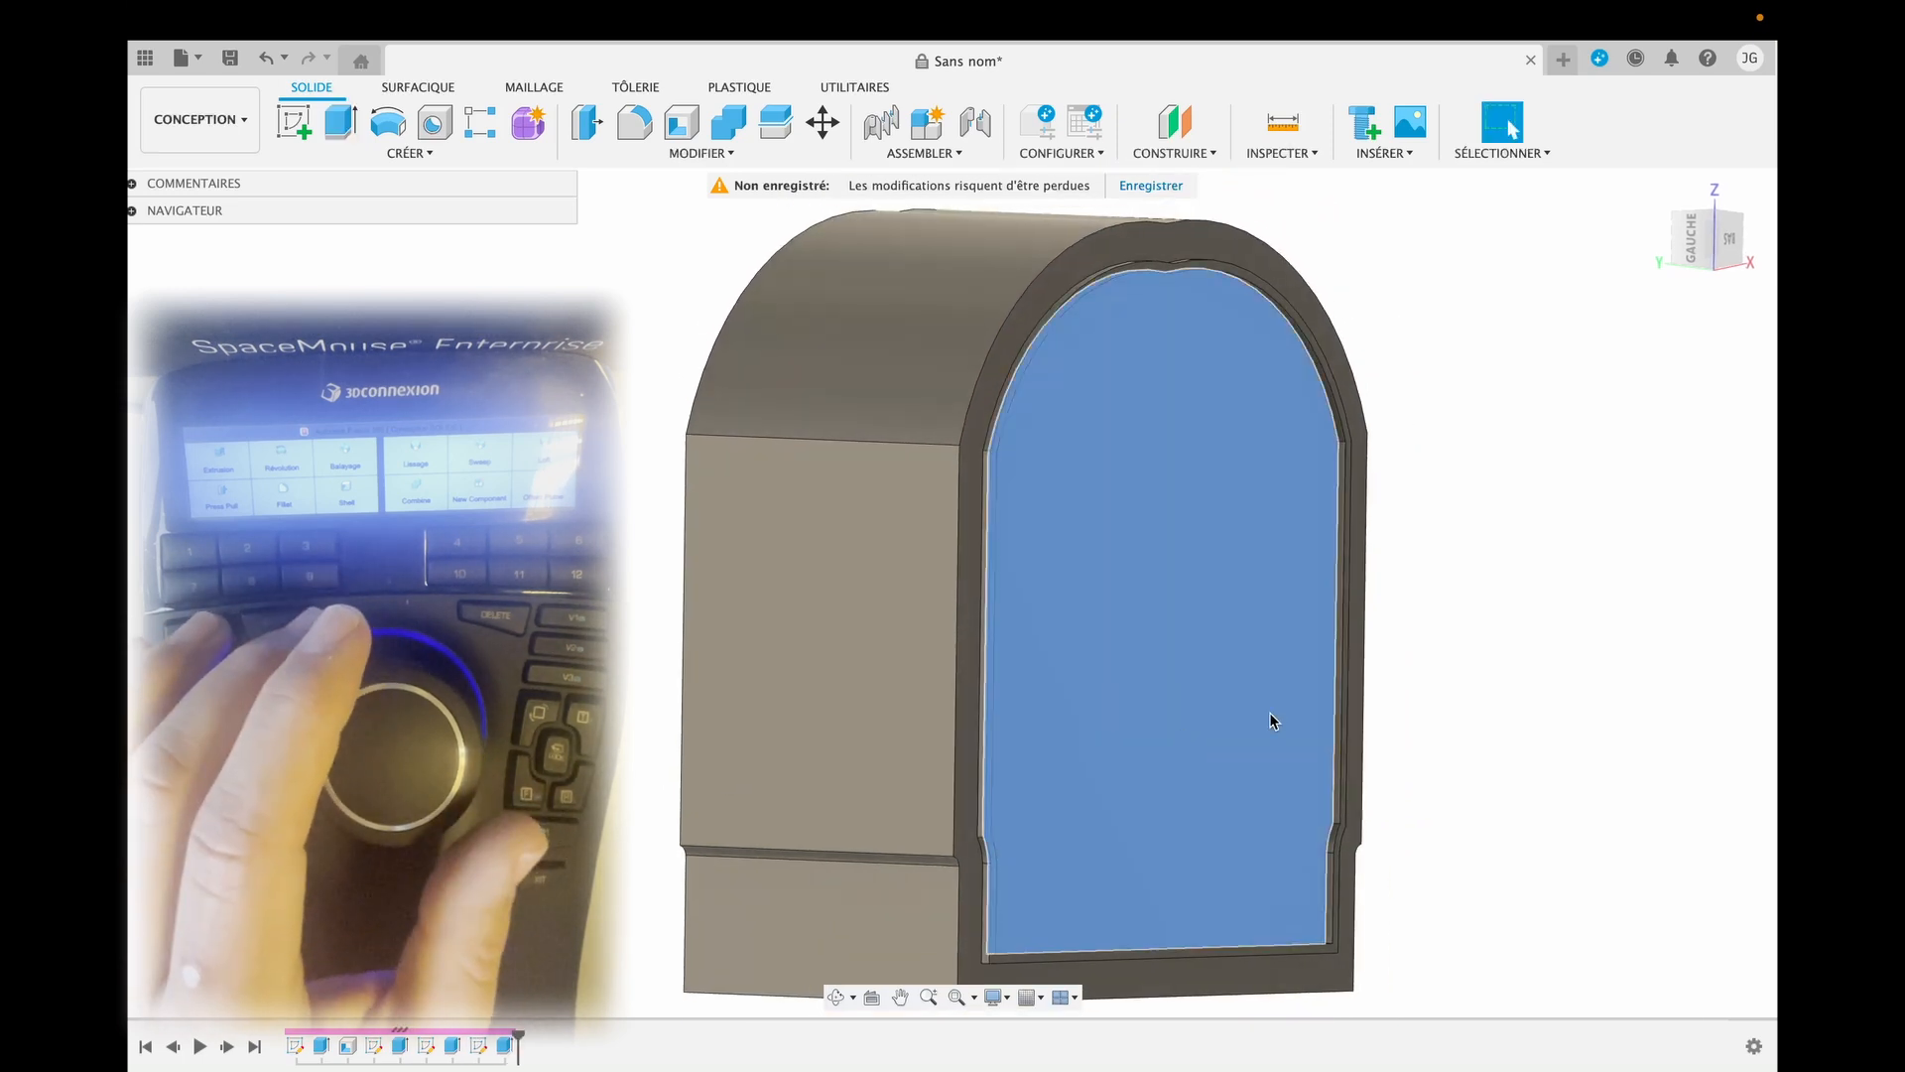
pyautogui.click(1562, 629)
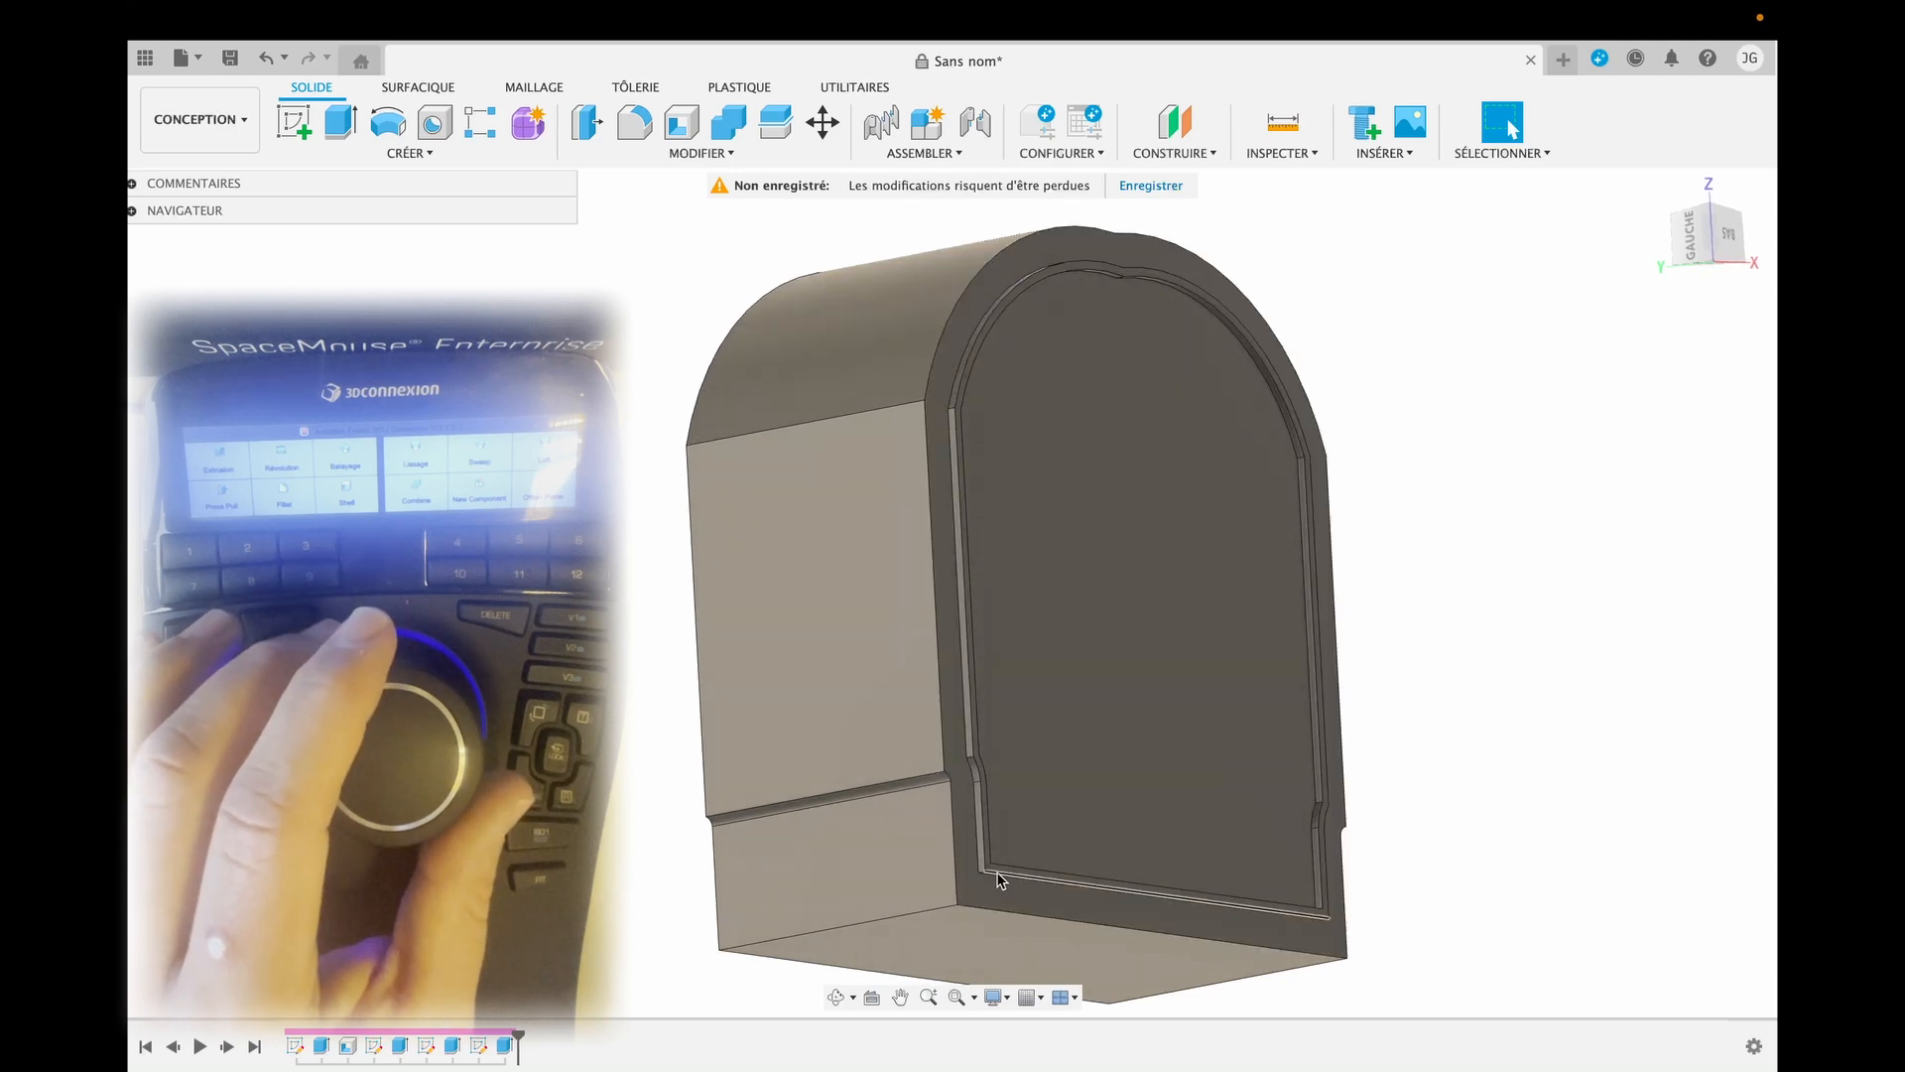
# Sketch short lines across the raised rib at both ends of its straight section on the rib's face, and finish the sketch.
pyautogui.click(288, 124)
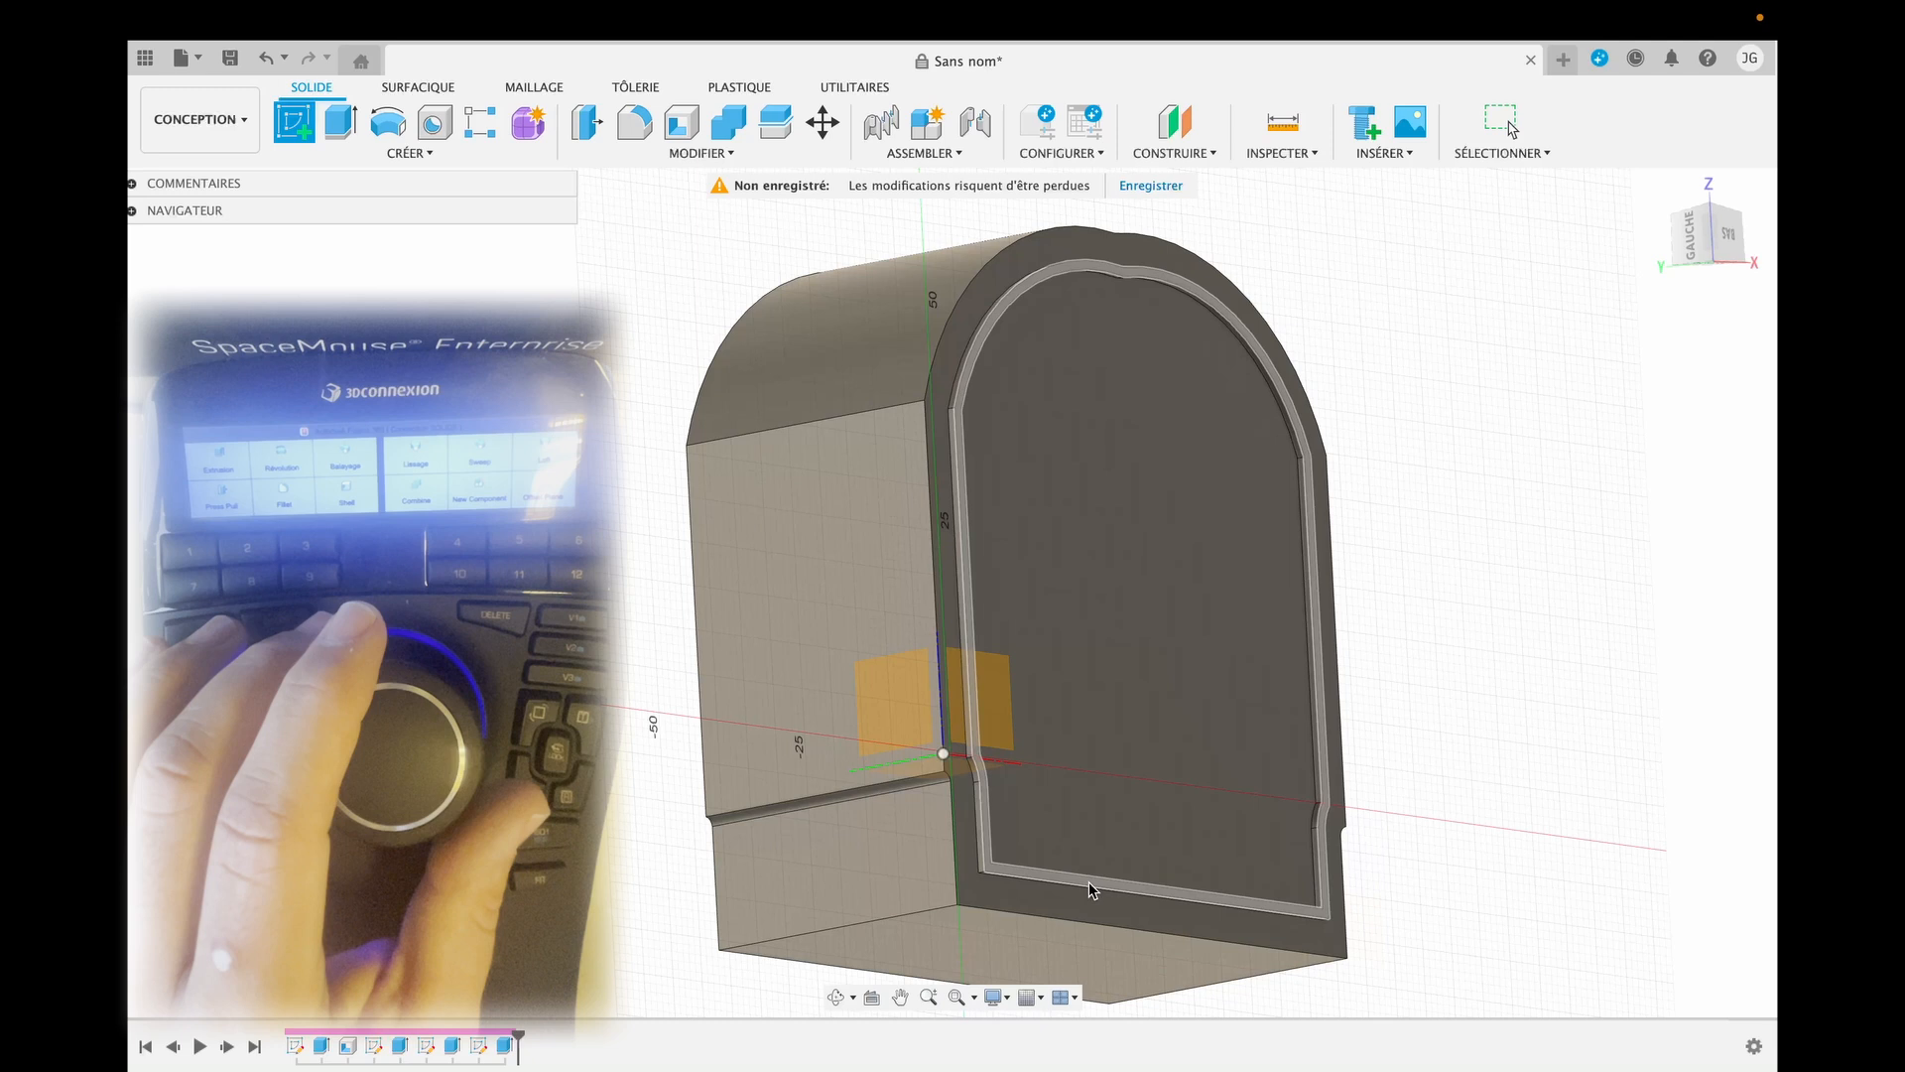
pyautogui.click(1088, 881)
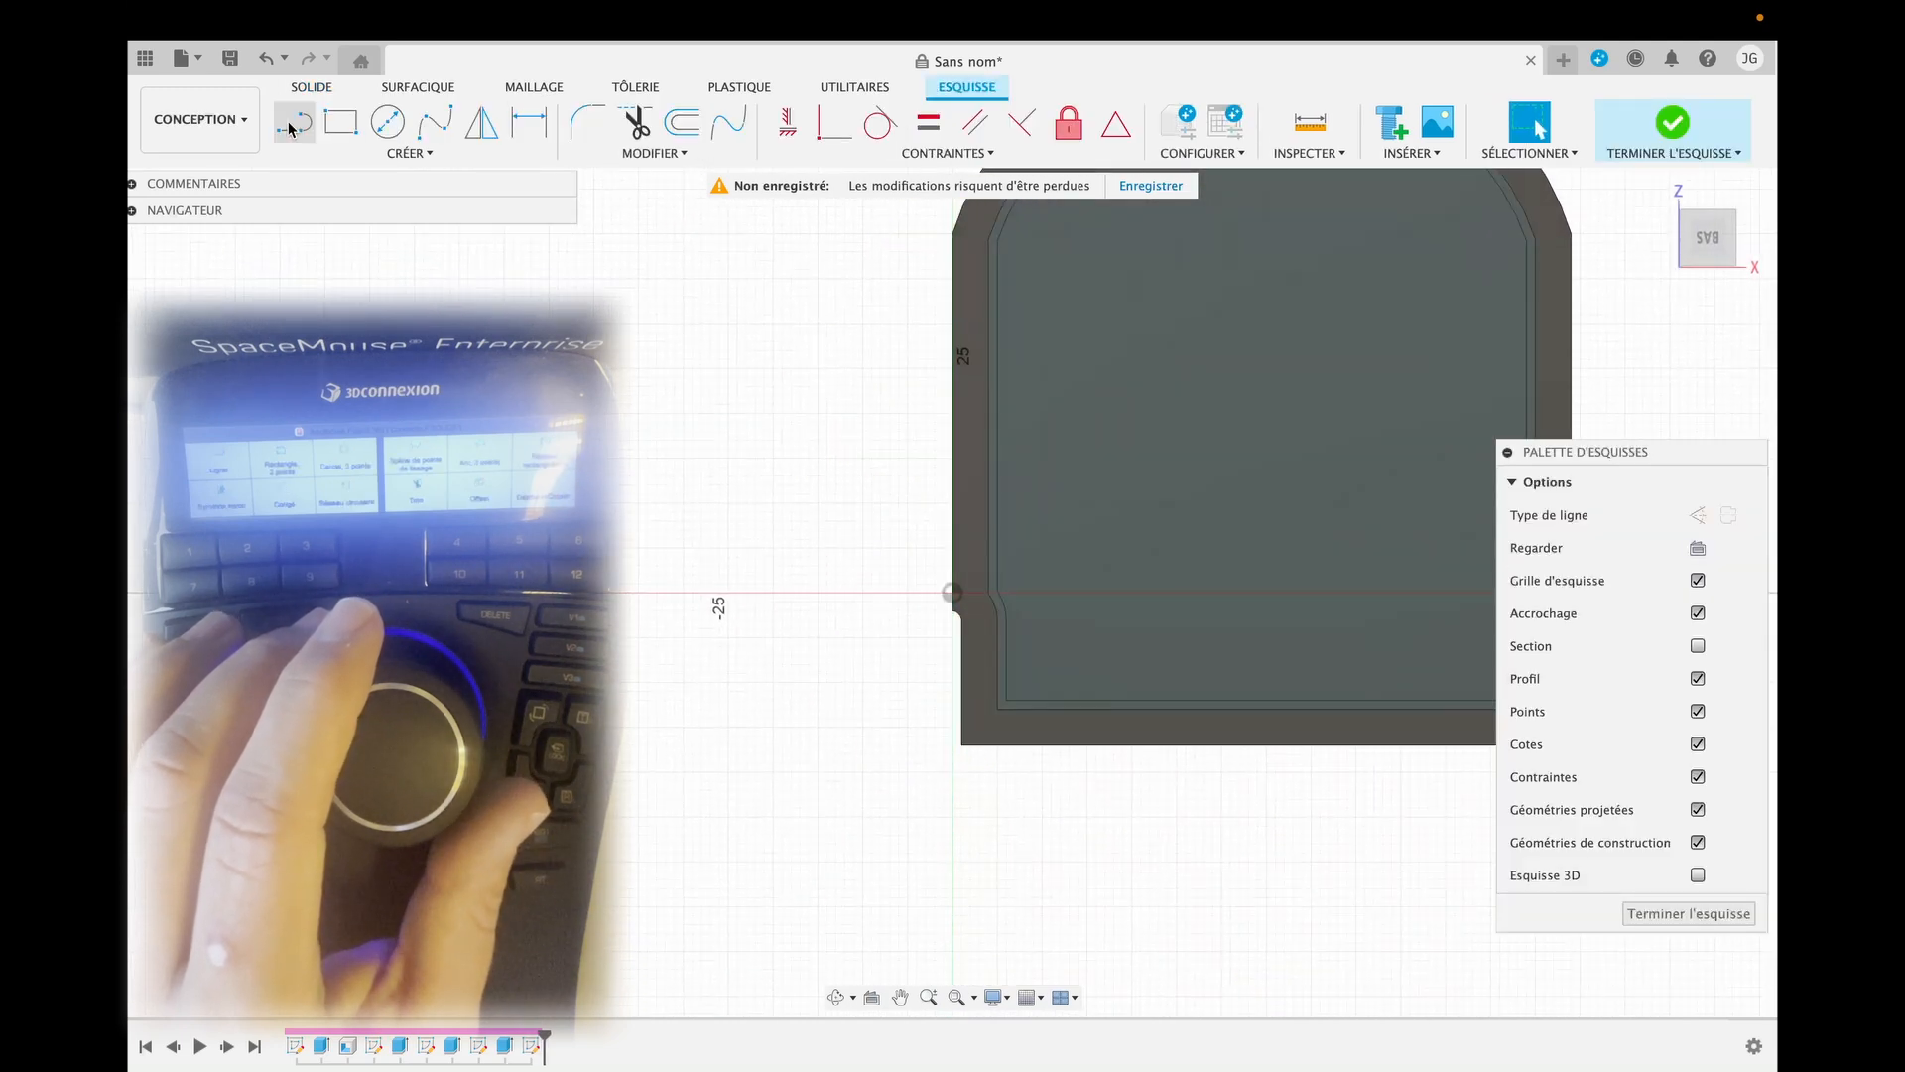
pyautogui.click(289, 127)
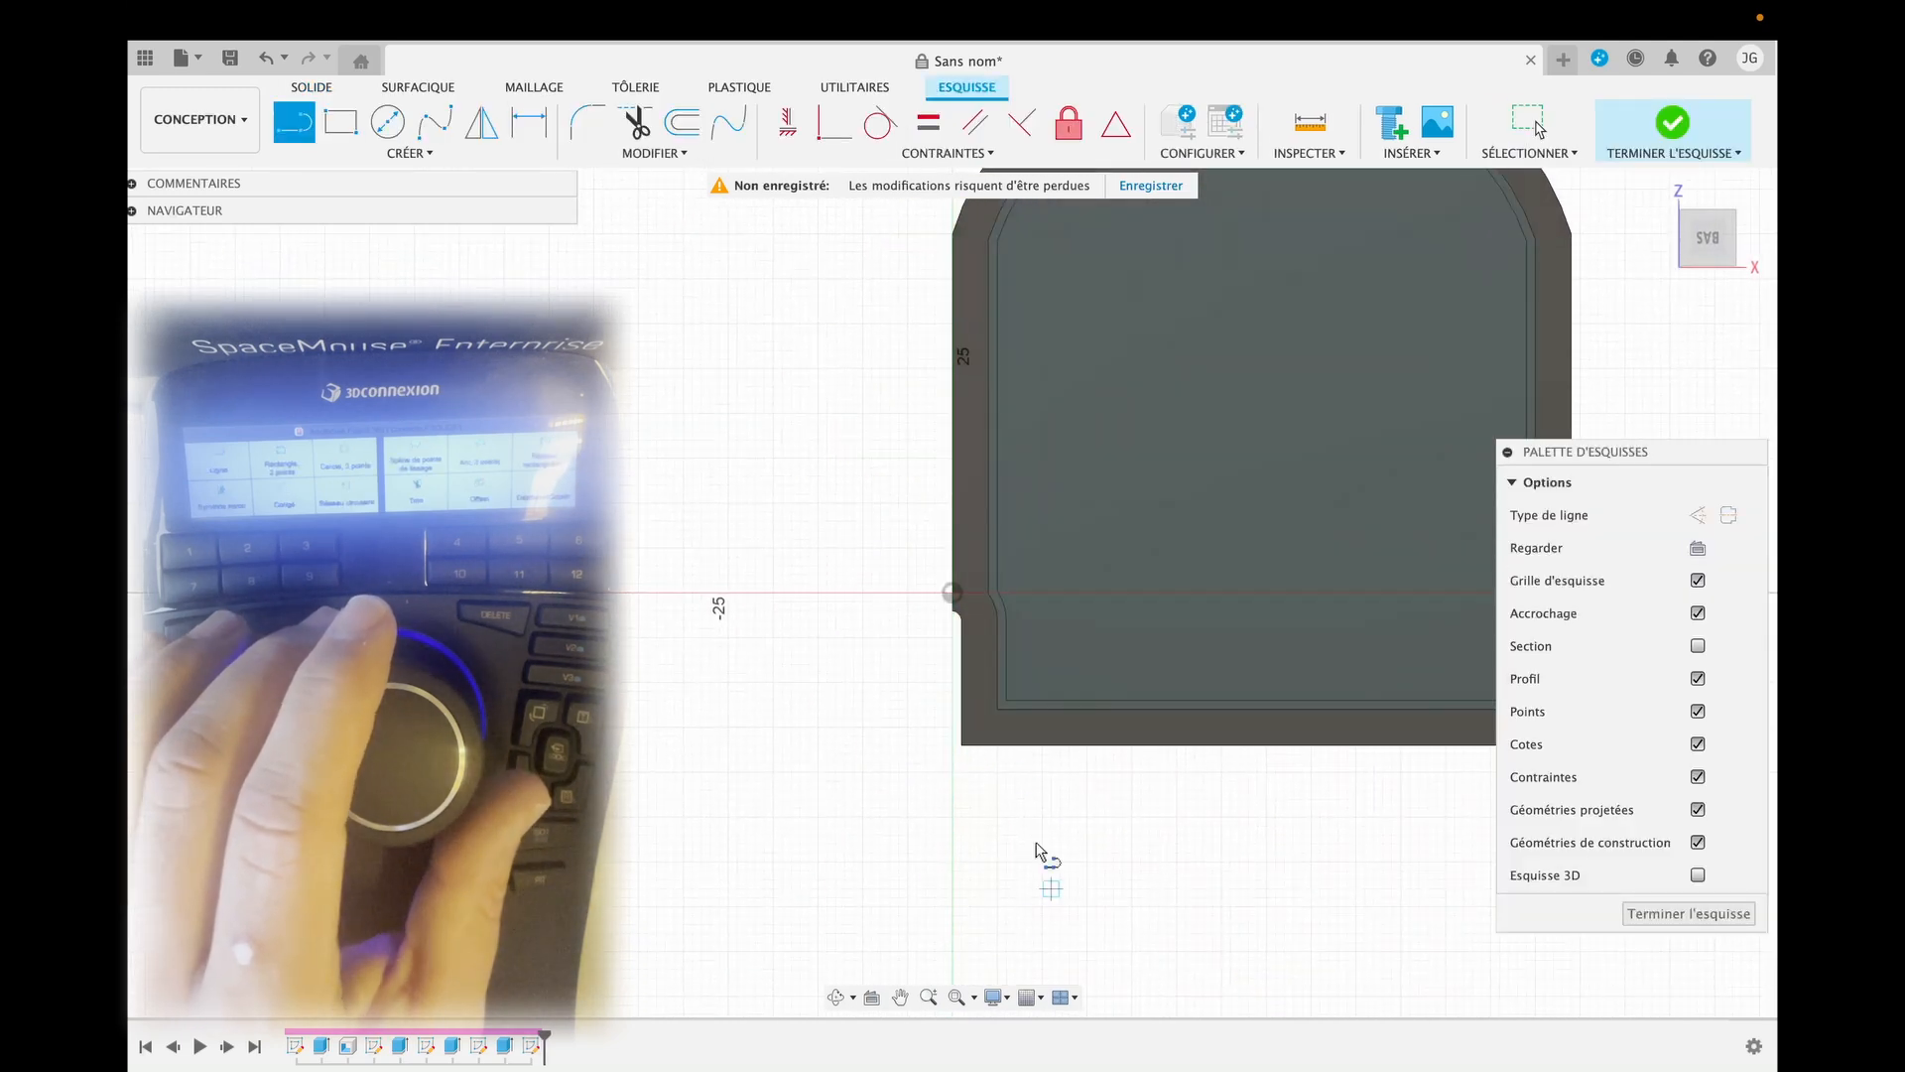
pyautogui.click(1007, 702)
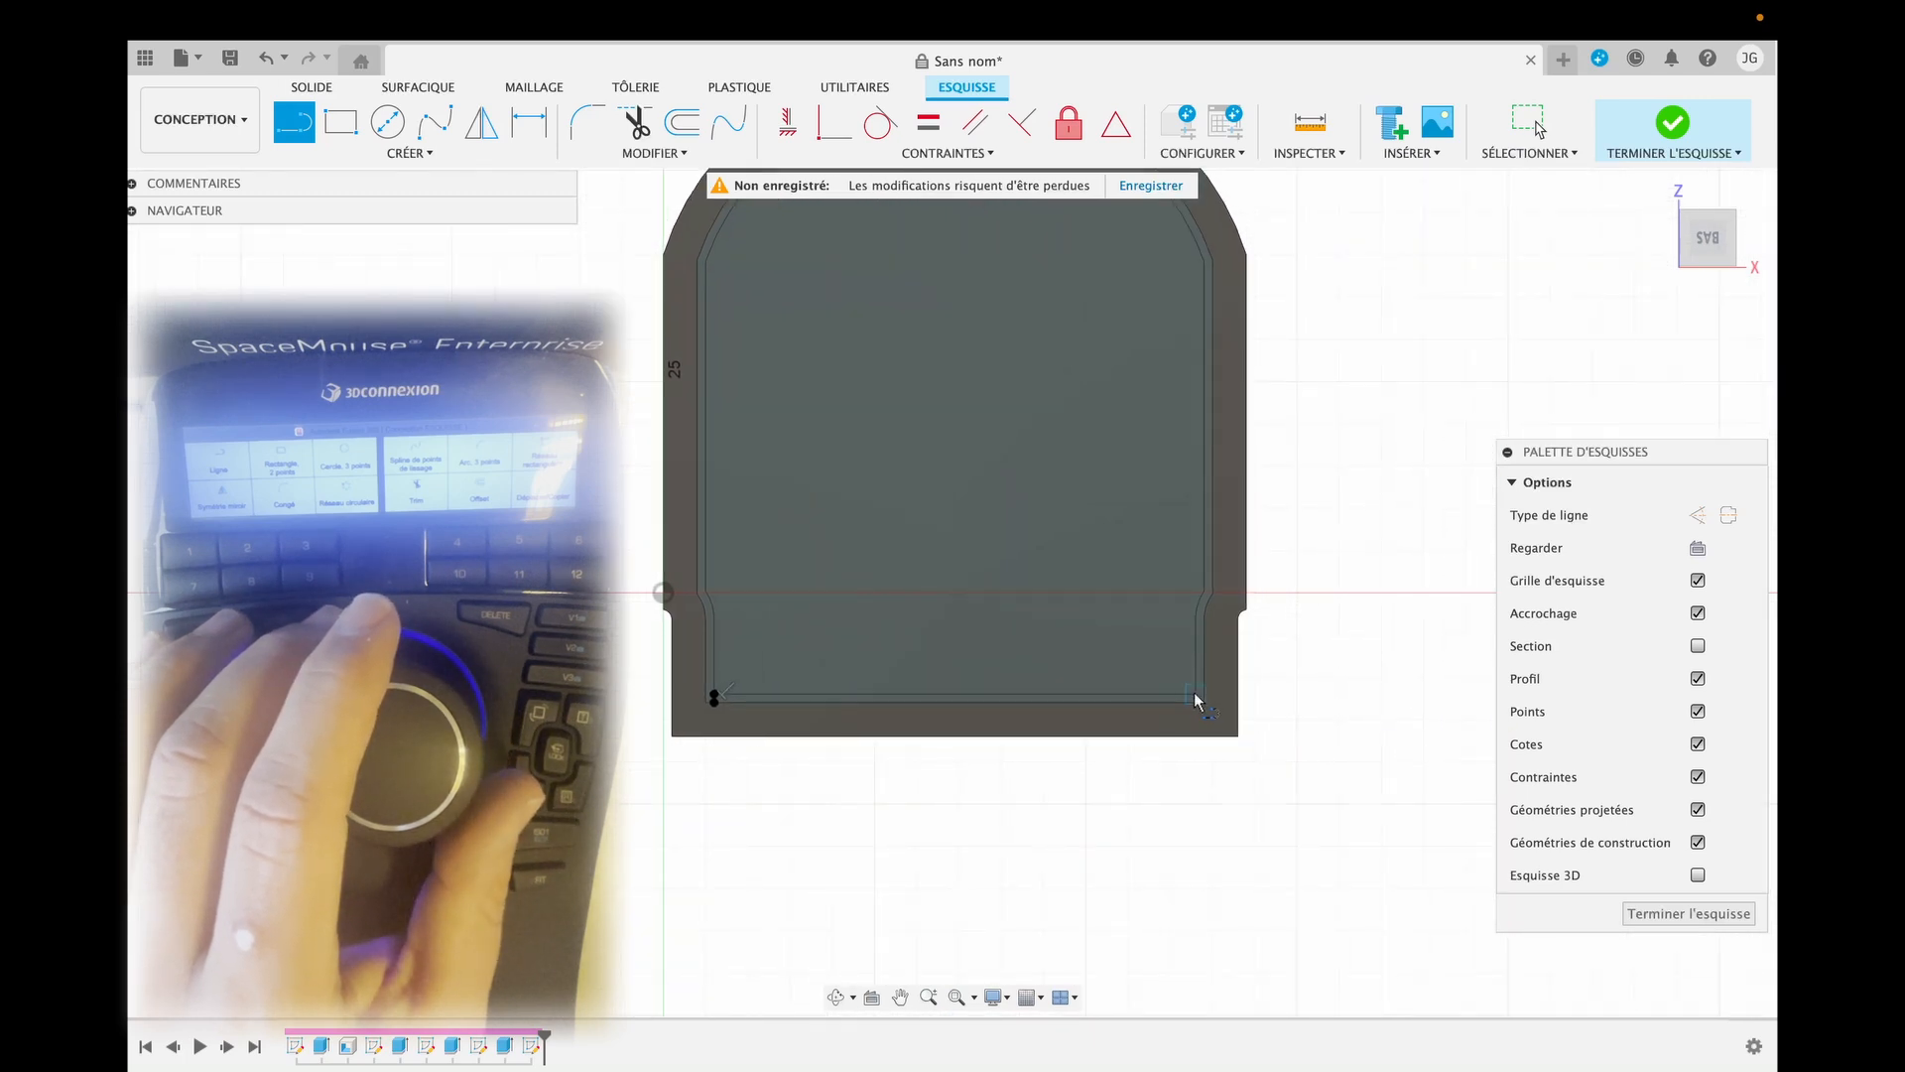
pyautogui.click(1195, 697)
pyautogui.press('Escape')
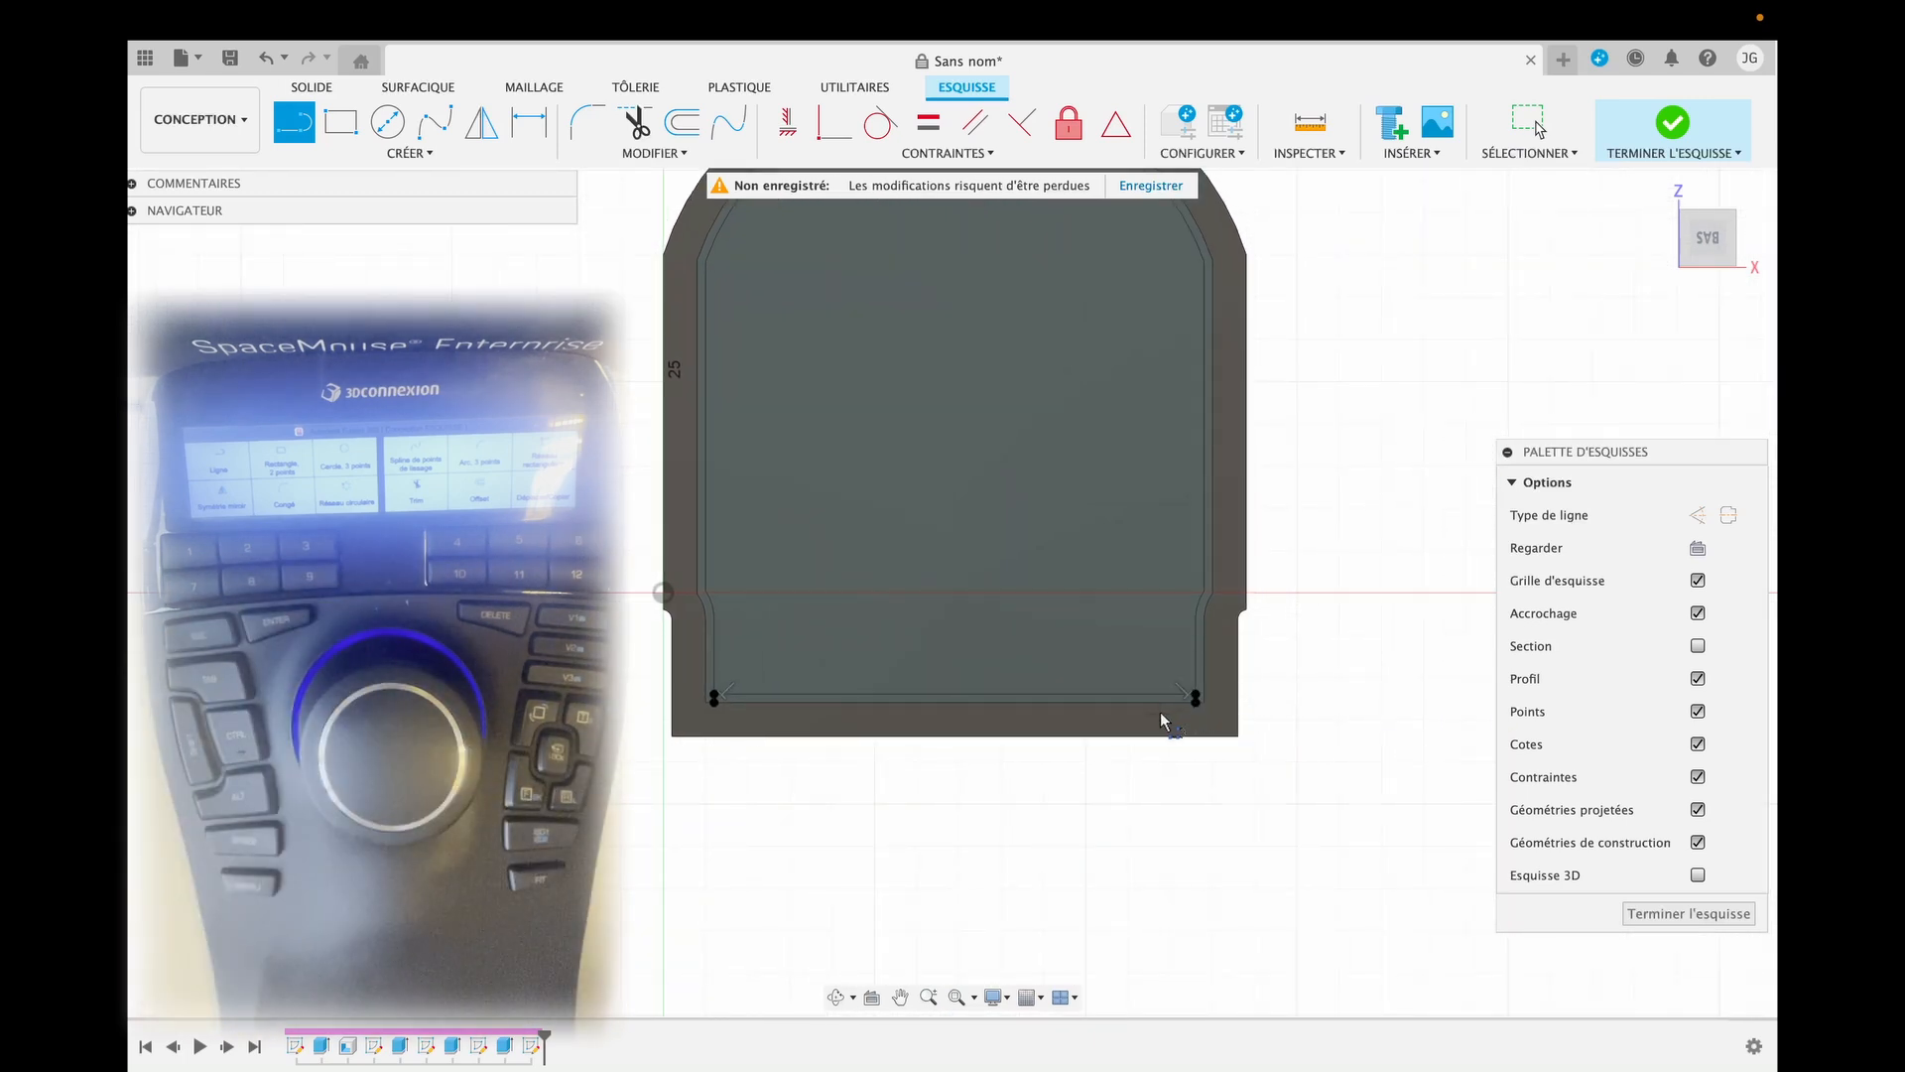
pyautogui.click(1638, 910)
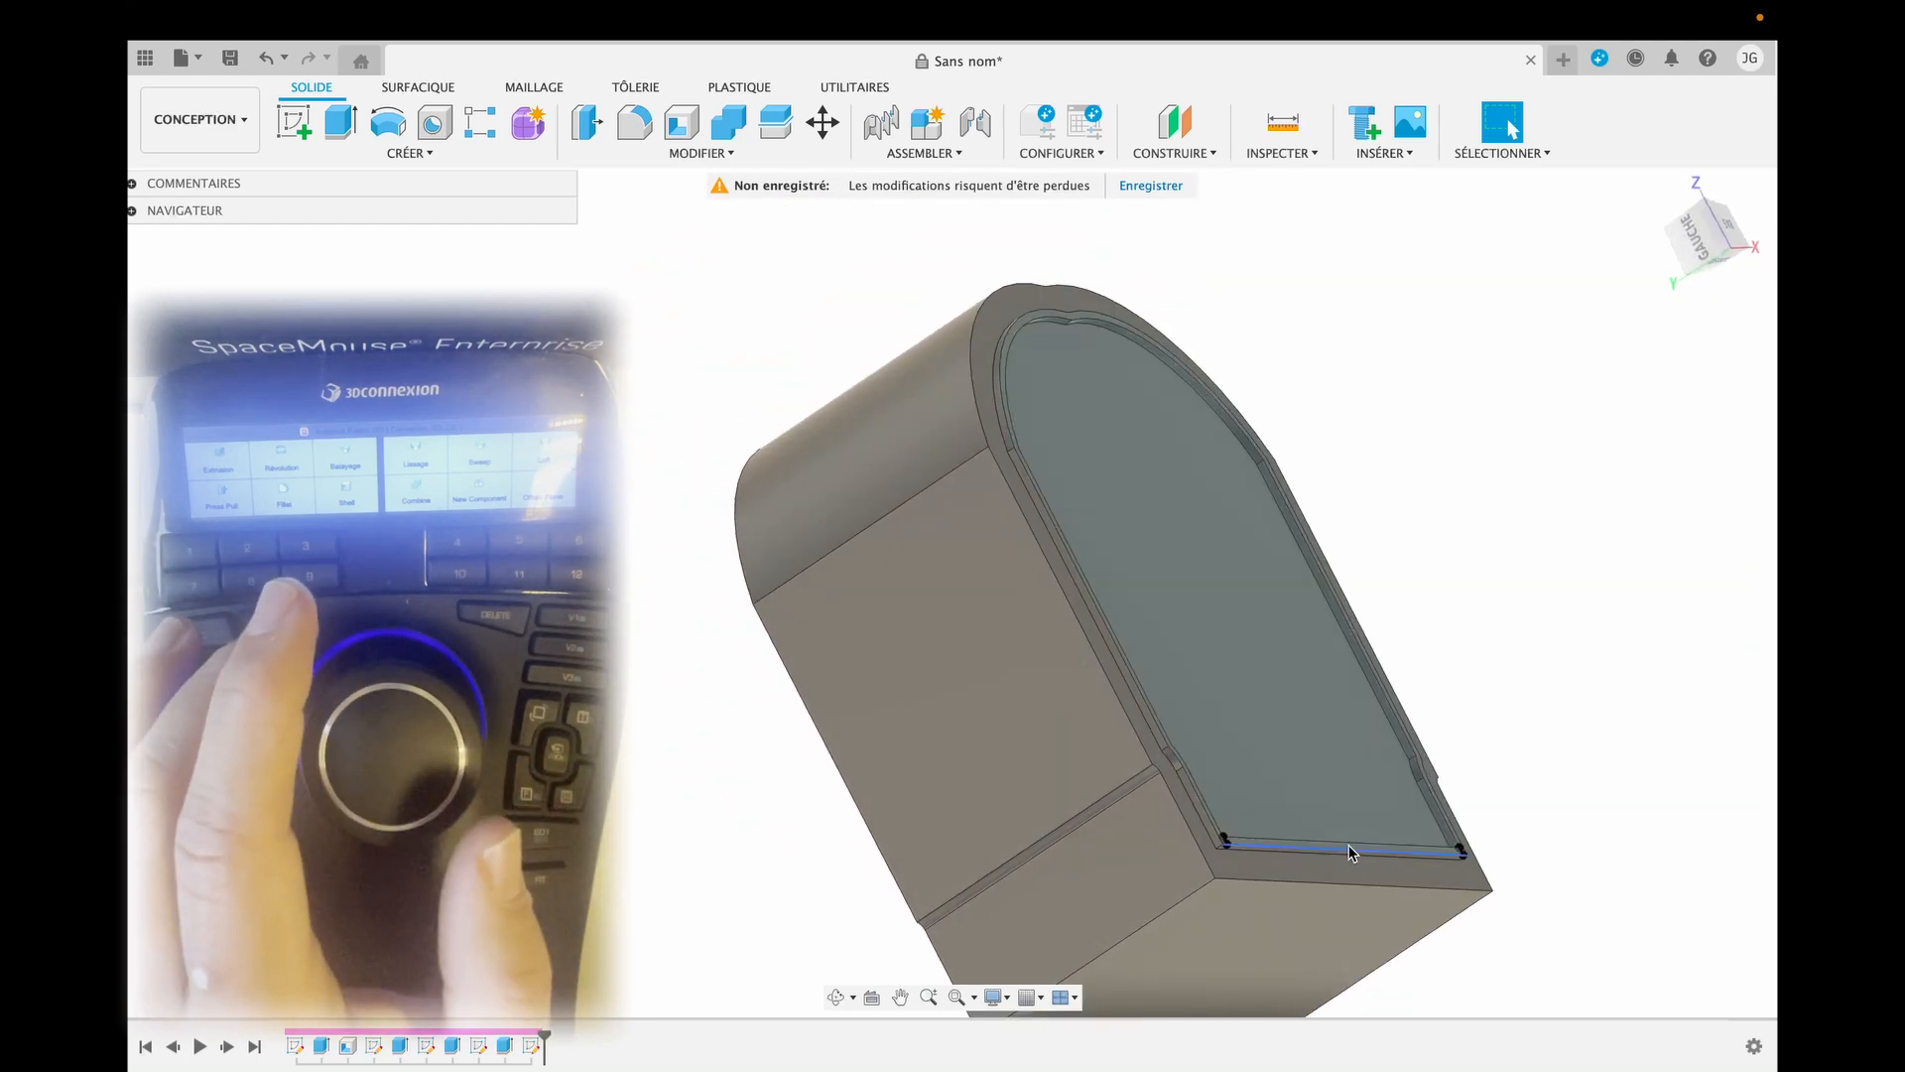
# Extrude the rib's straight section between the two short lines by -1 mm.
pyautogui.press('e')
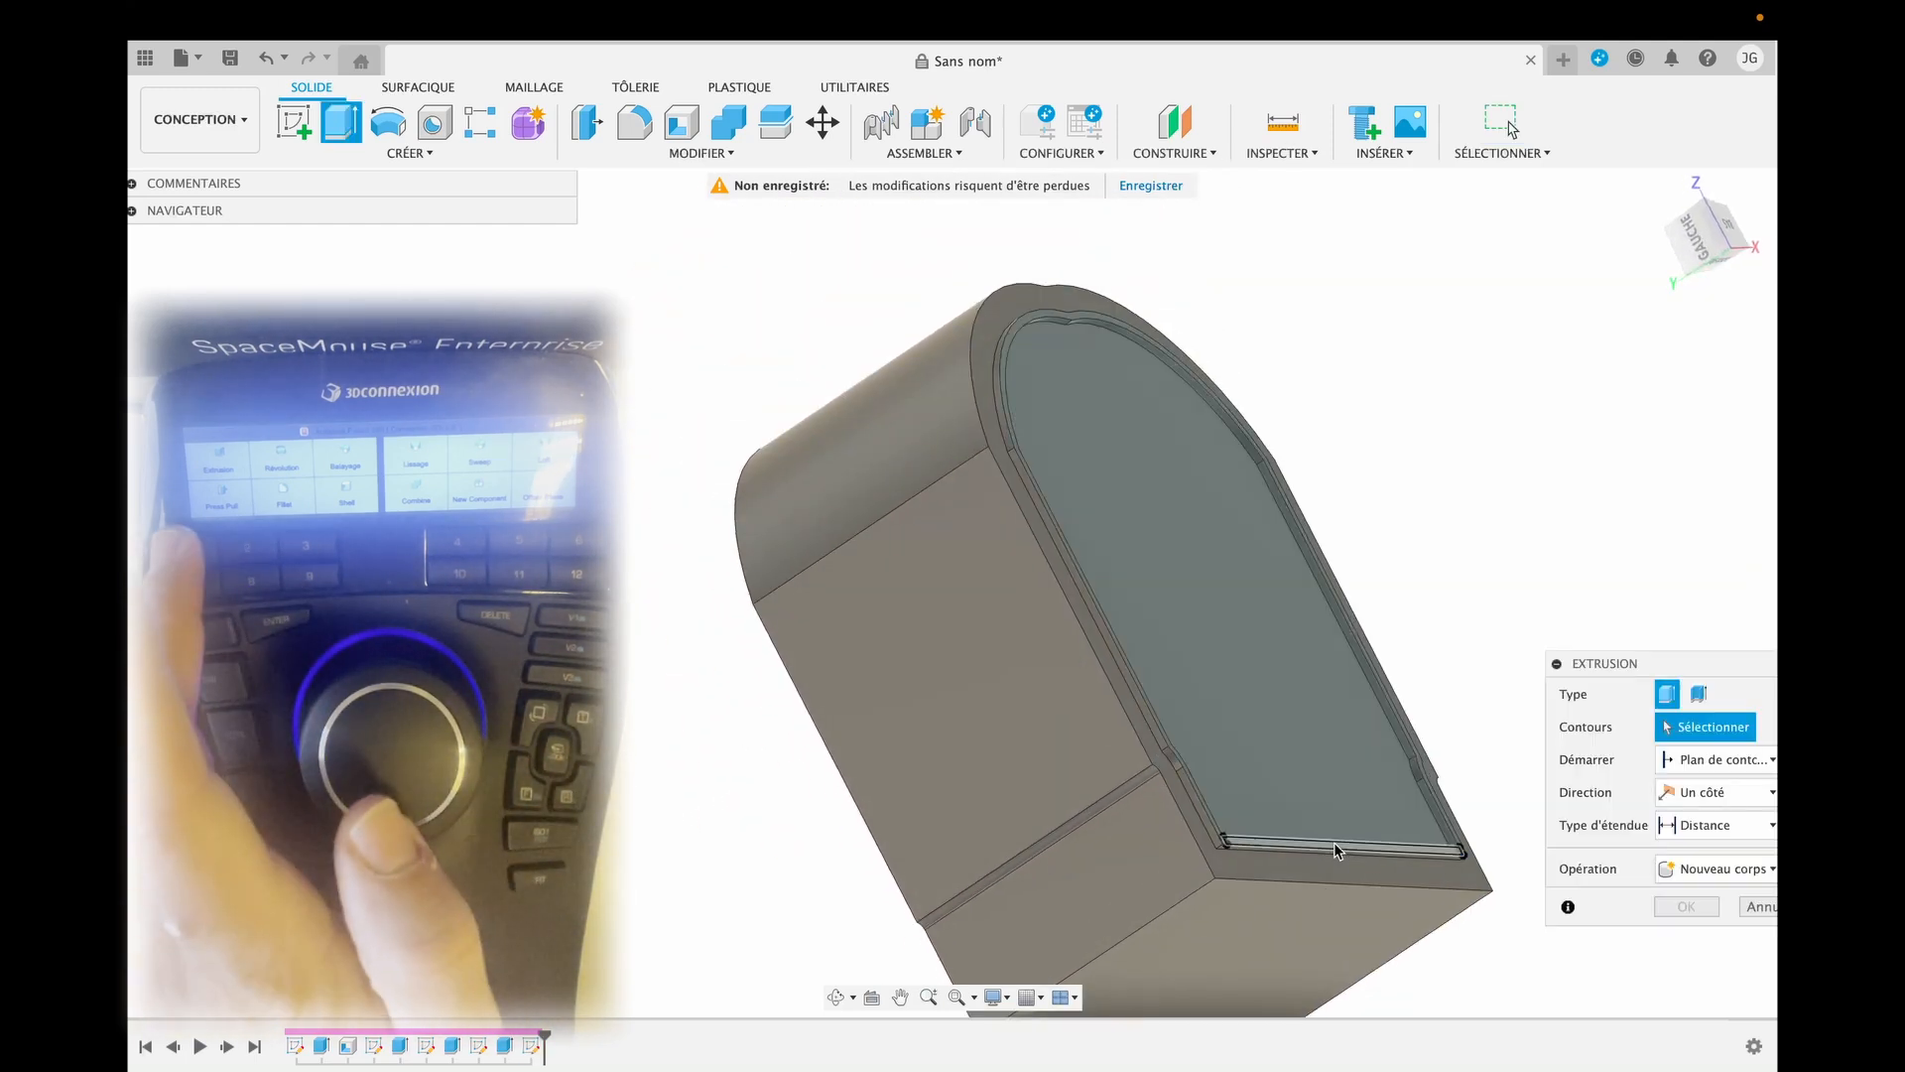
pyautogui.click(1335, 850)
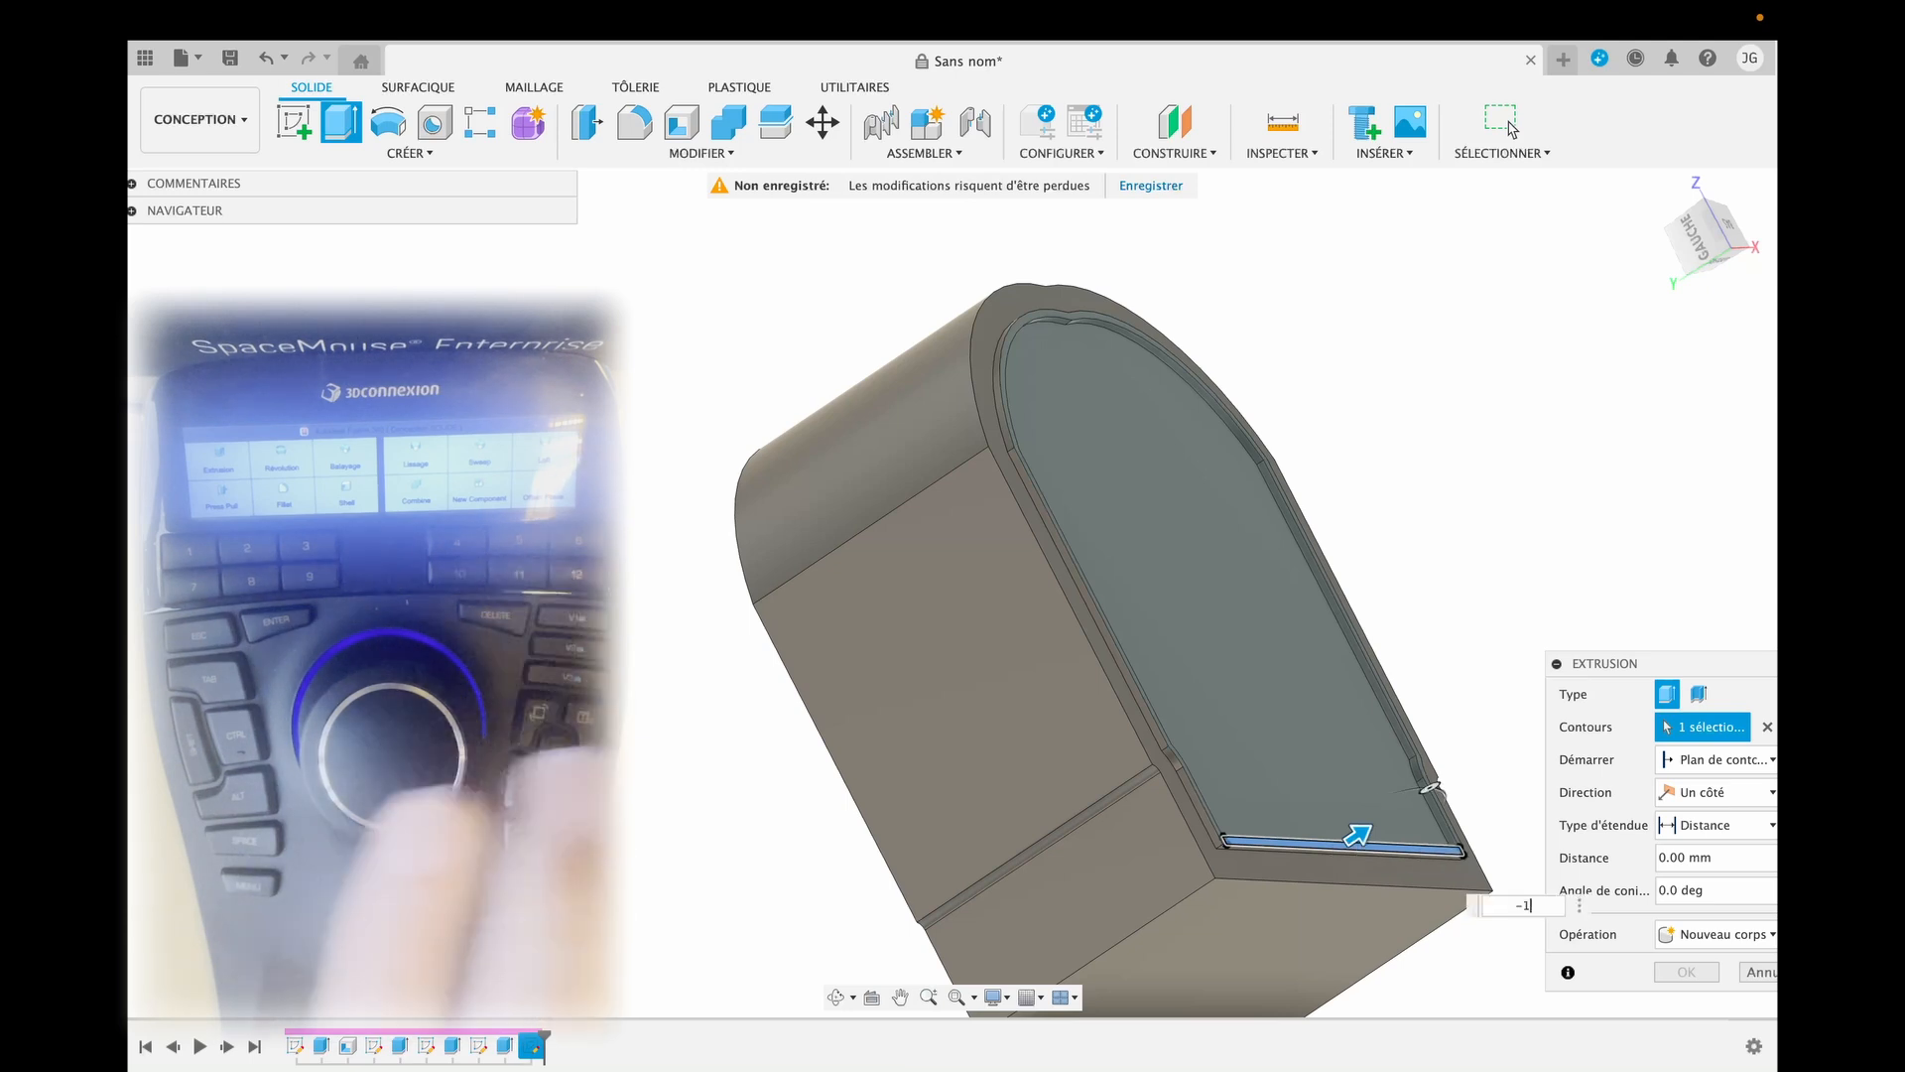
pyautogui.press('Escape')
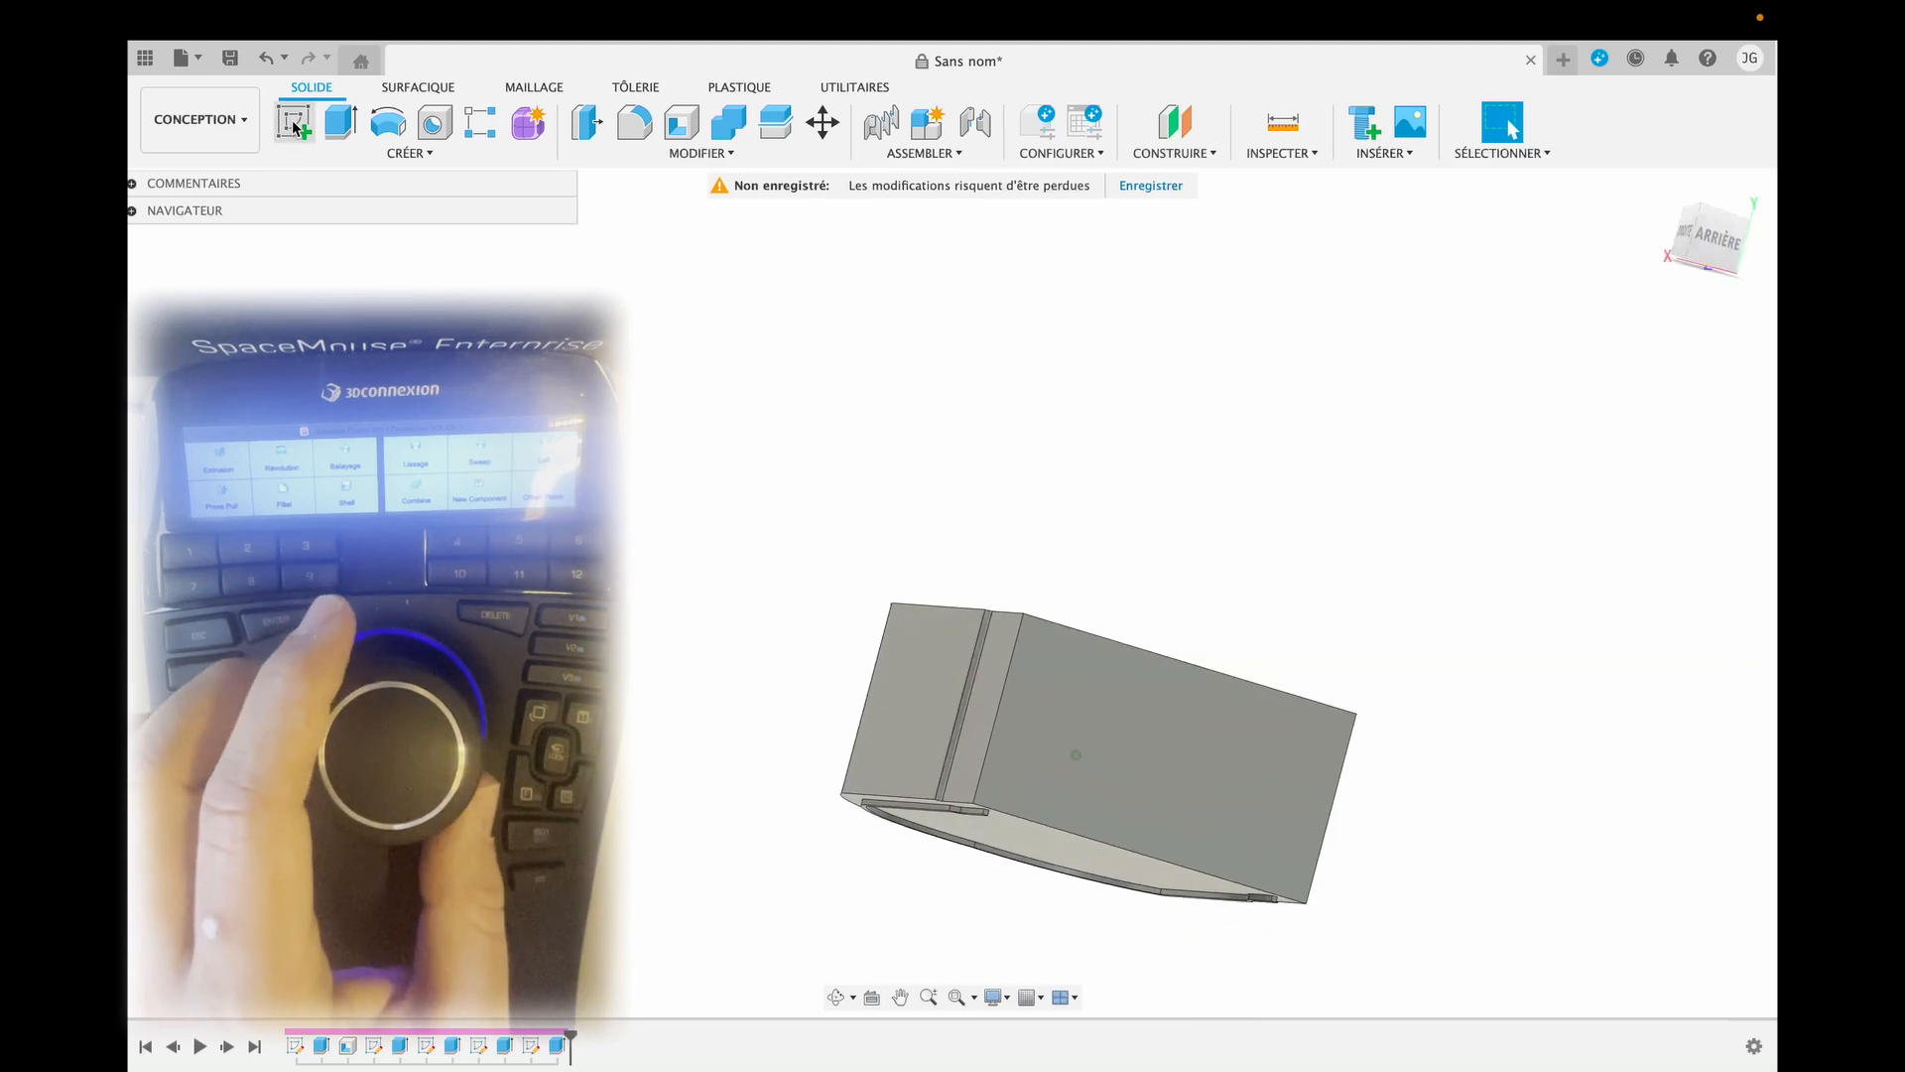
# Start a sketch on the back face and draw a vertical construction line between the midpoints of its upper and lower edges.
pyautogui.click(294, 124)
pyautogui.click(1129, 643)
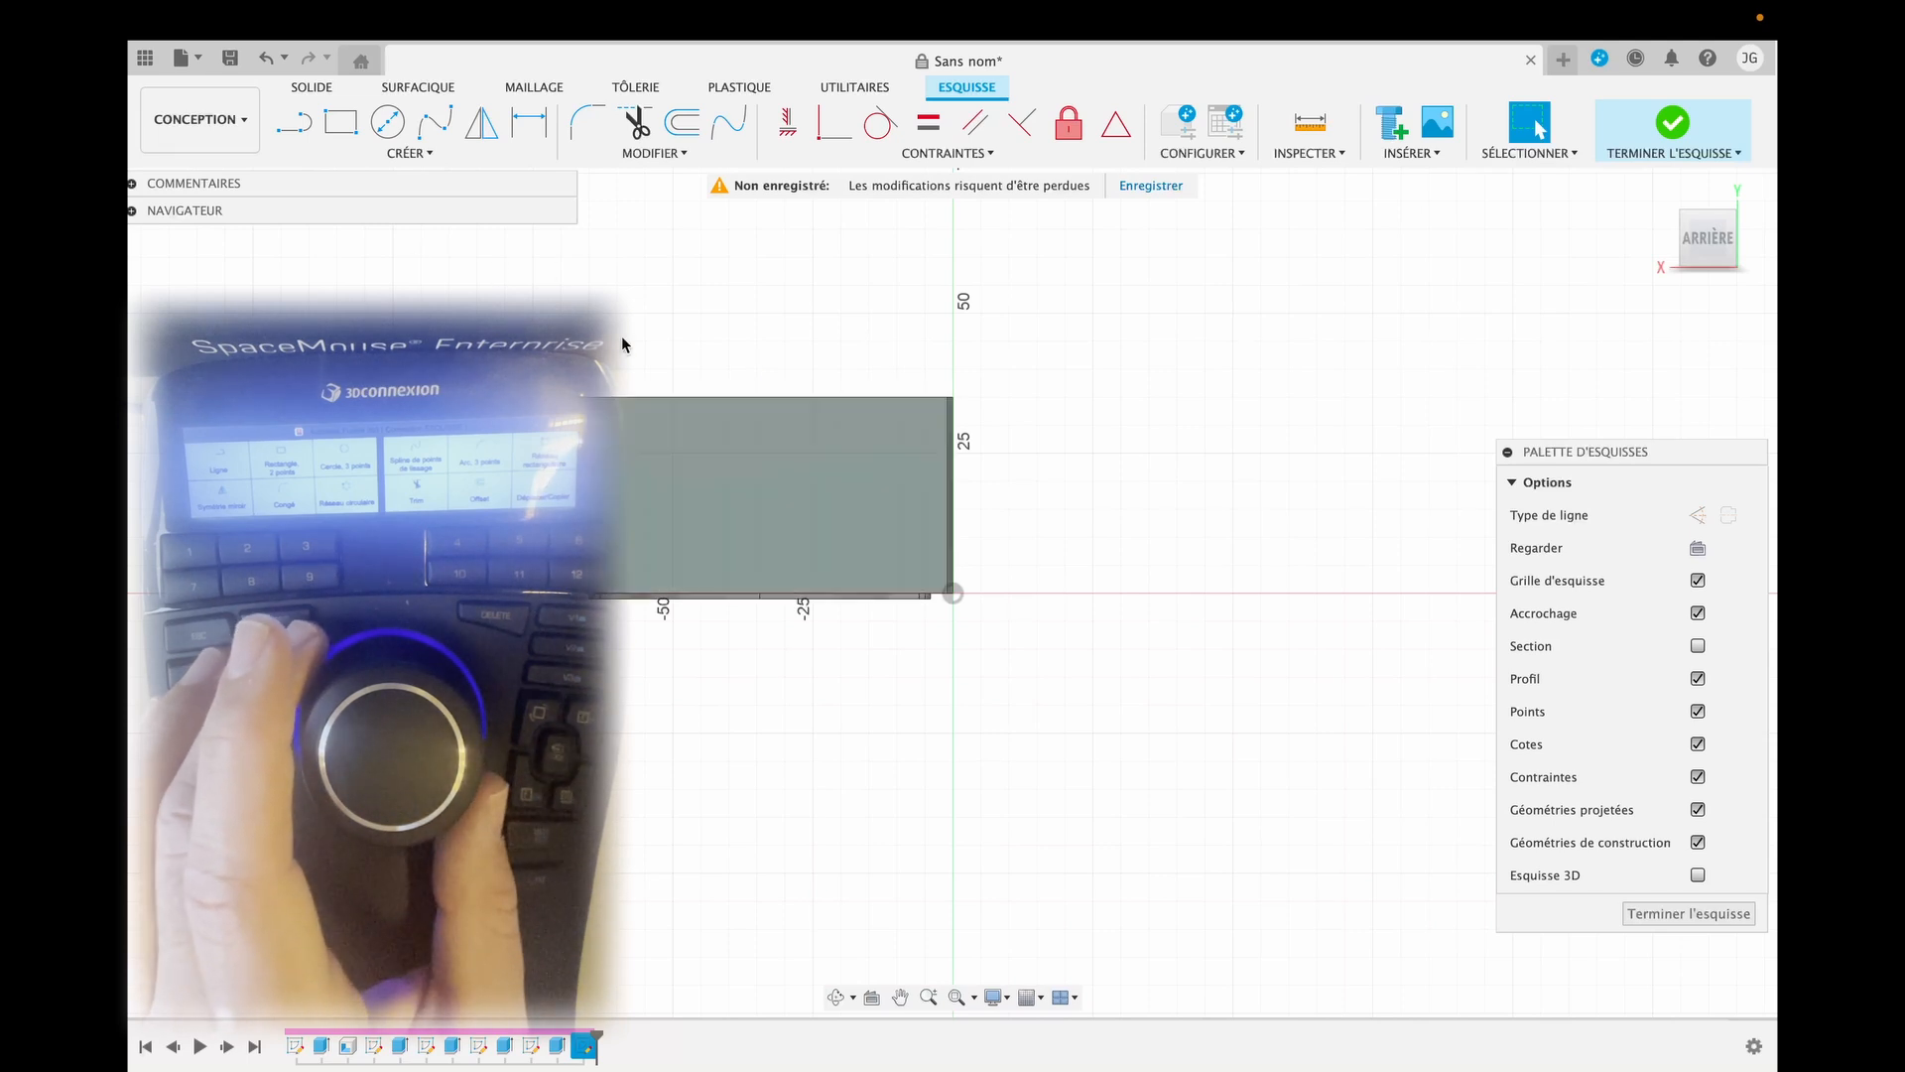
pyautogui.click(303, 136)
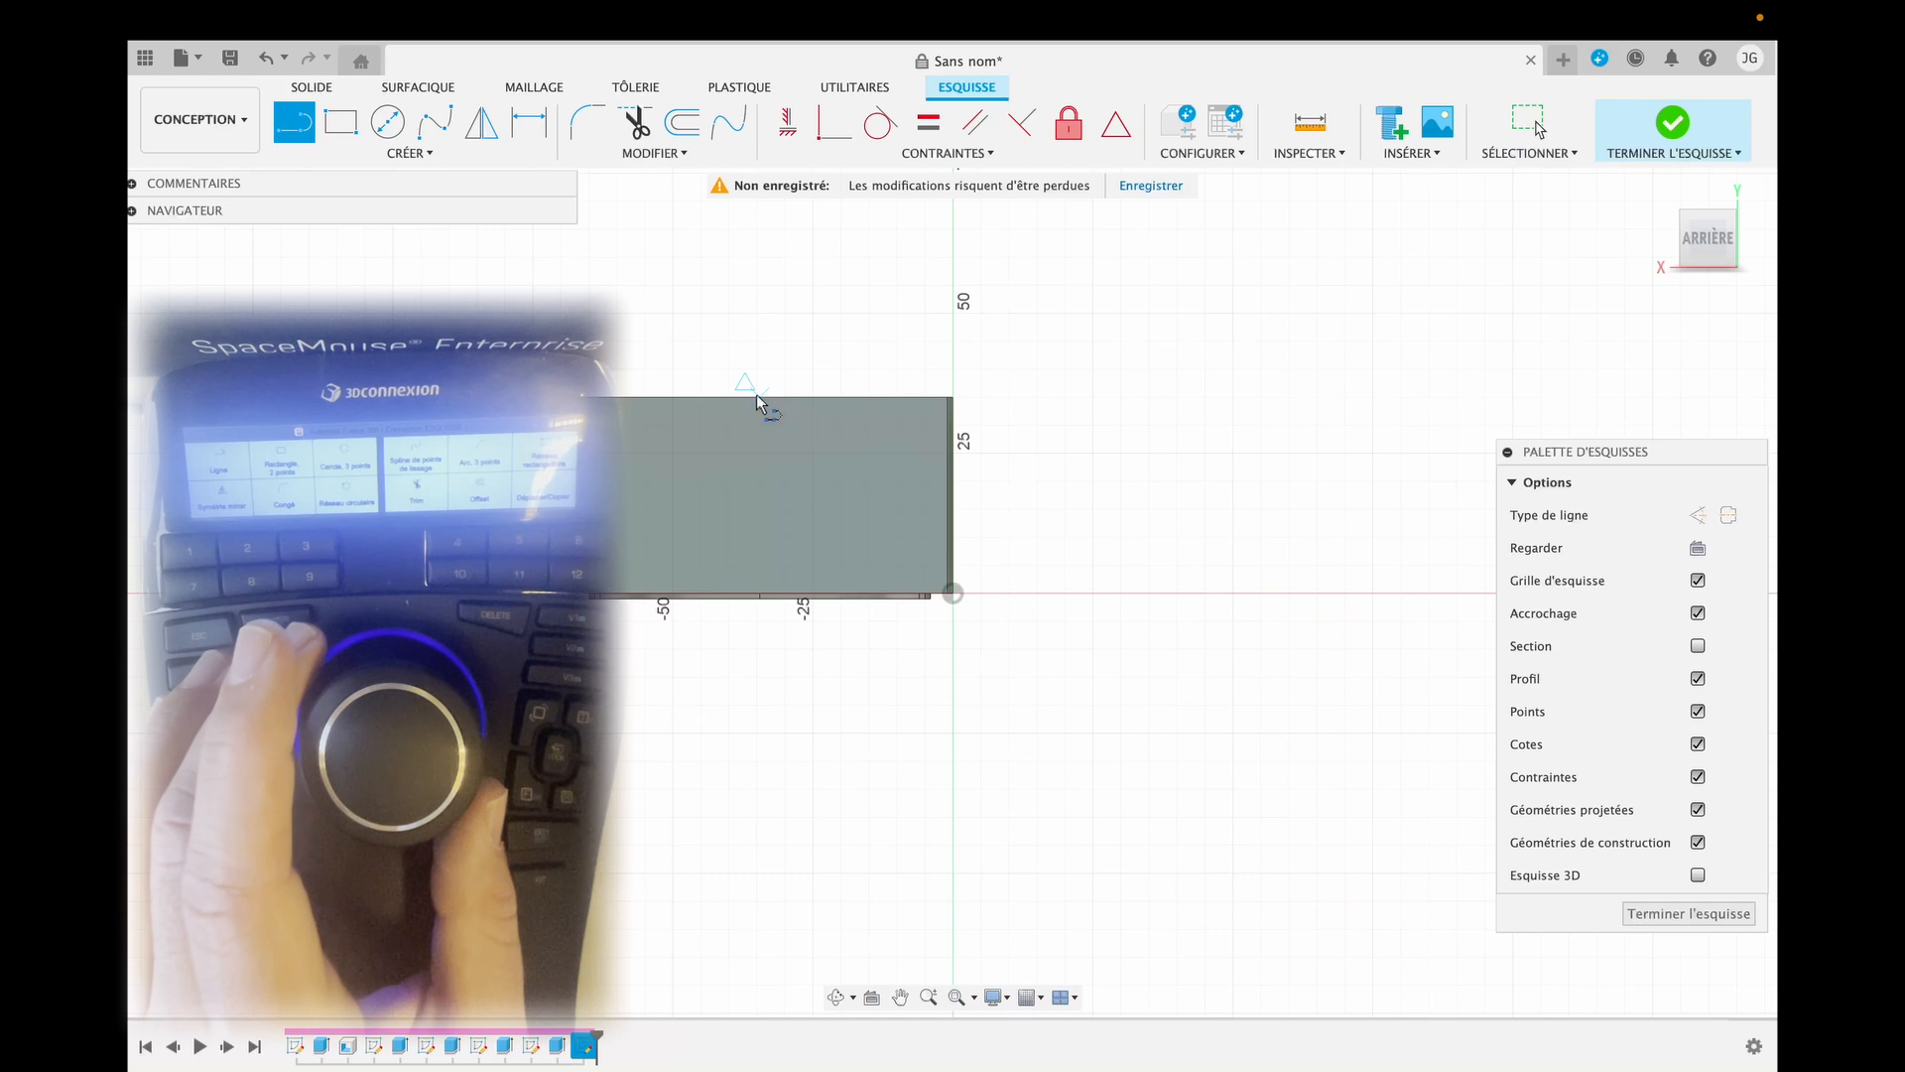
pyautogui.click(758, 397)
pyautogui.click(759, 593)
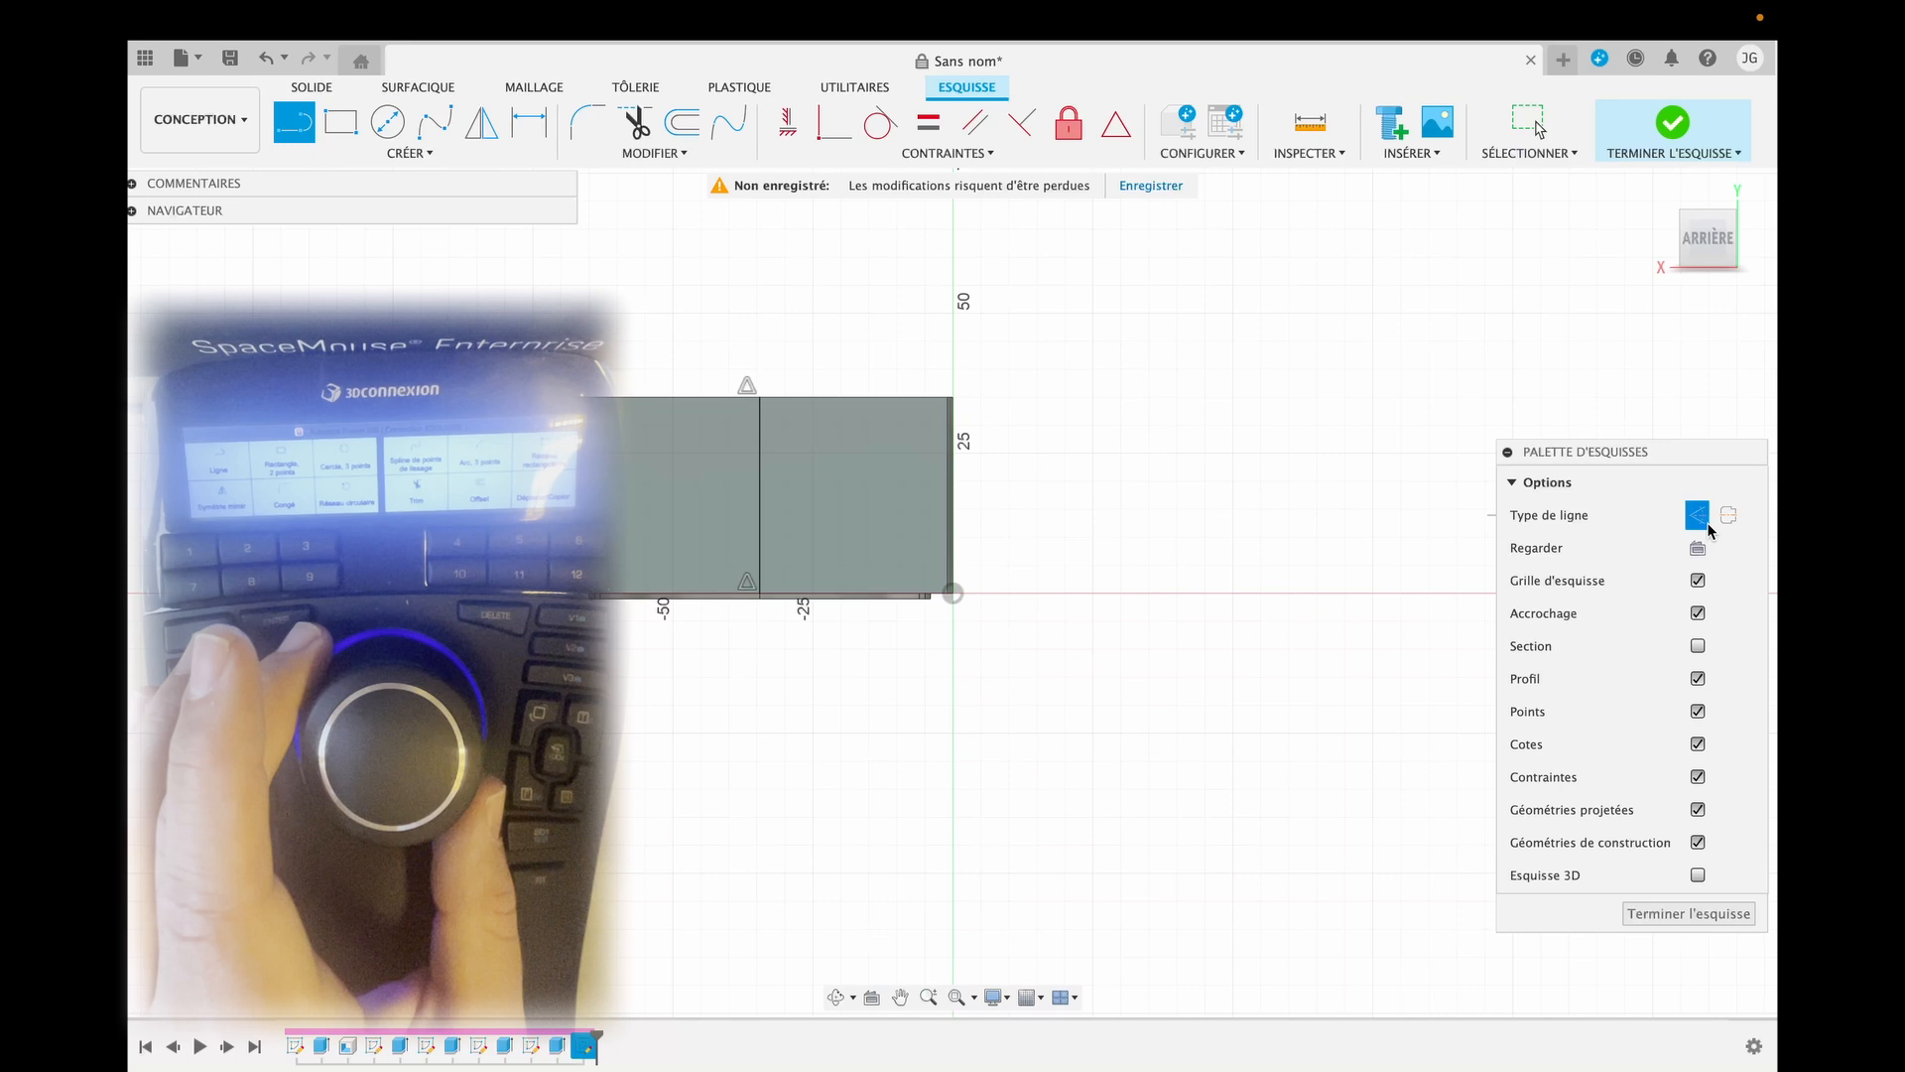
pyautogui.click(758, 490)
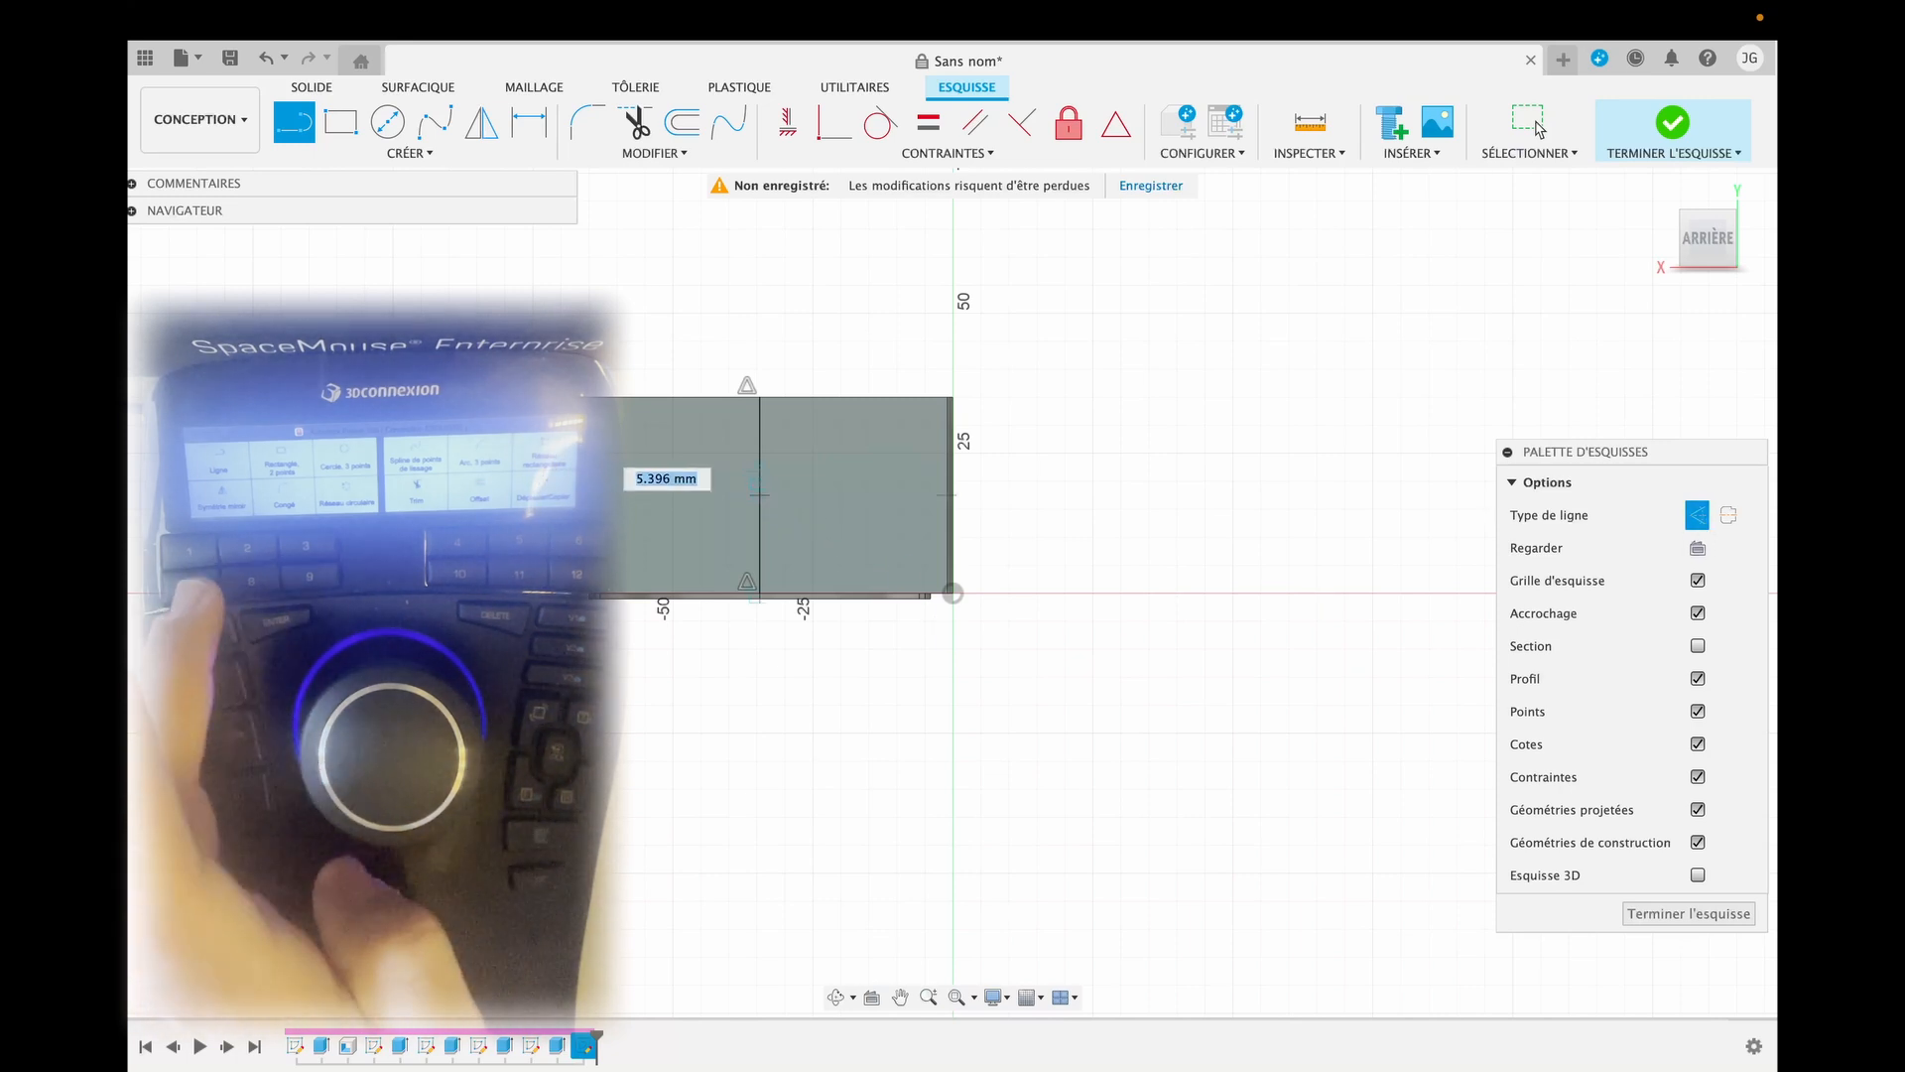
pyautogui.press('Escape')
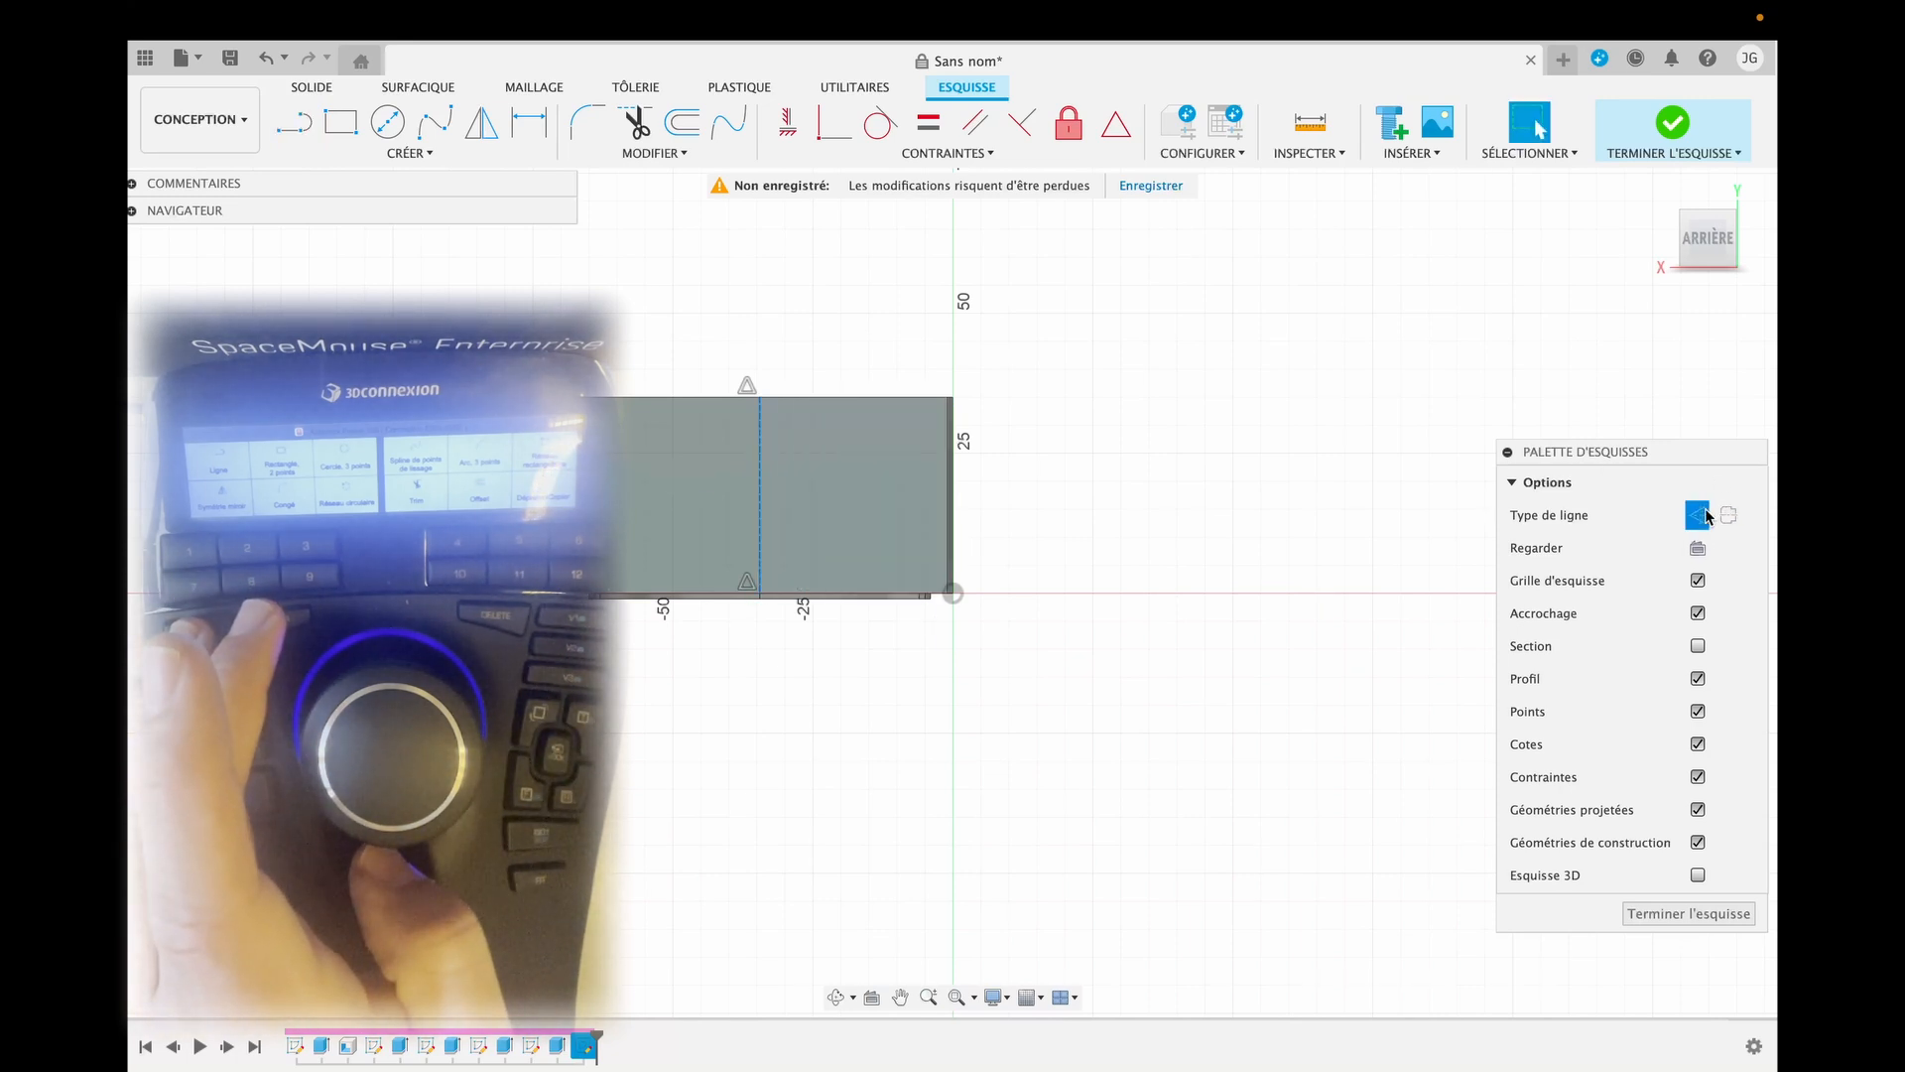
# Draw a 27.5 mm construction line along the back face's lower edge, outward from the centreline's lower end.
pyautogui.press('l')
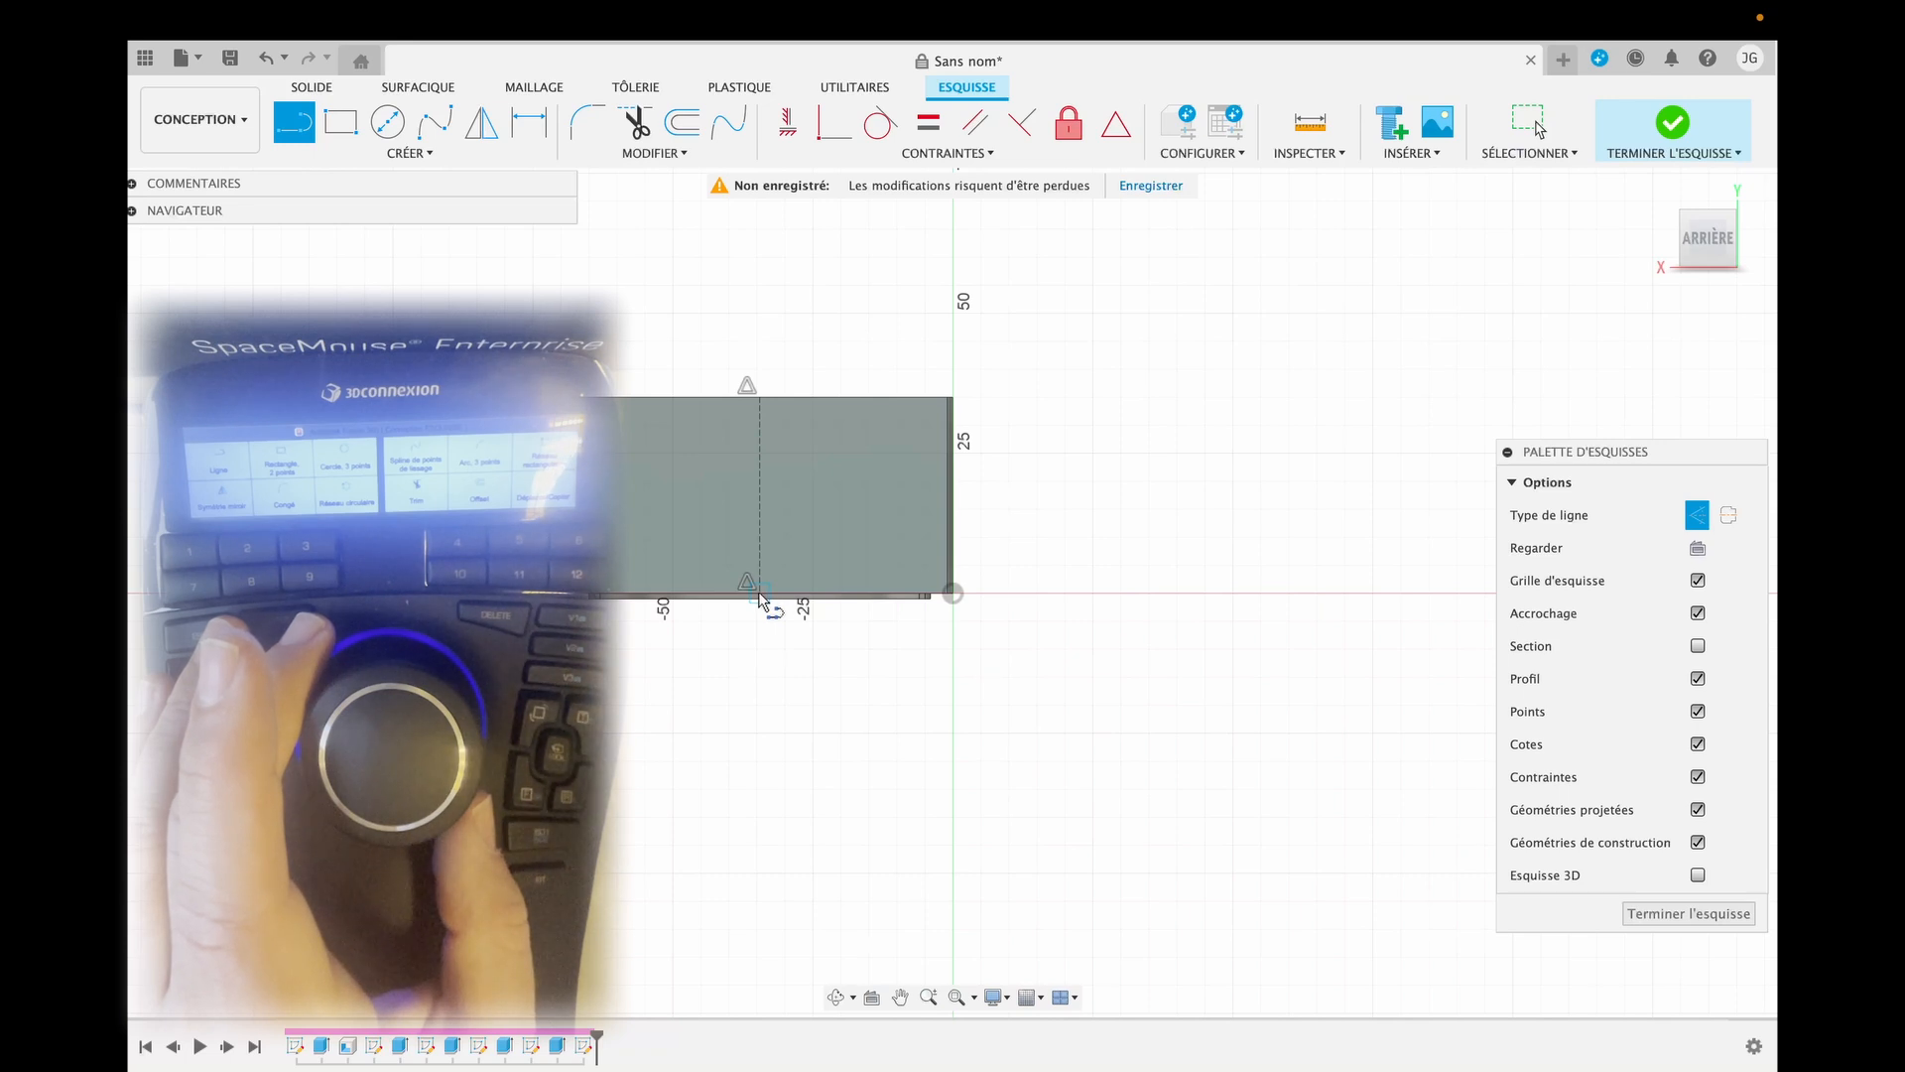
pyautogui.click(759, 593)
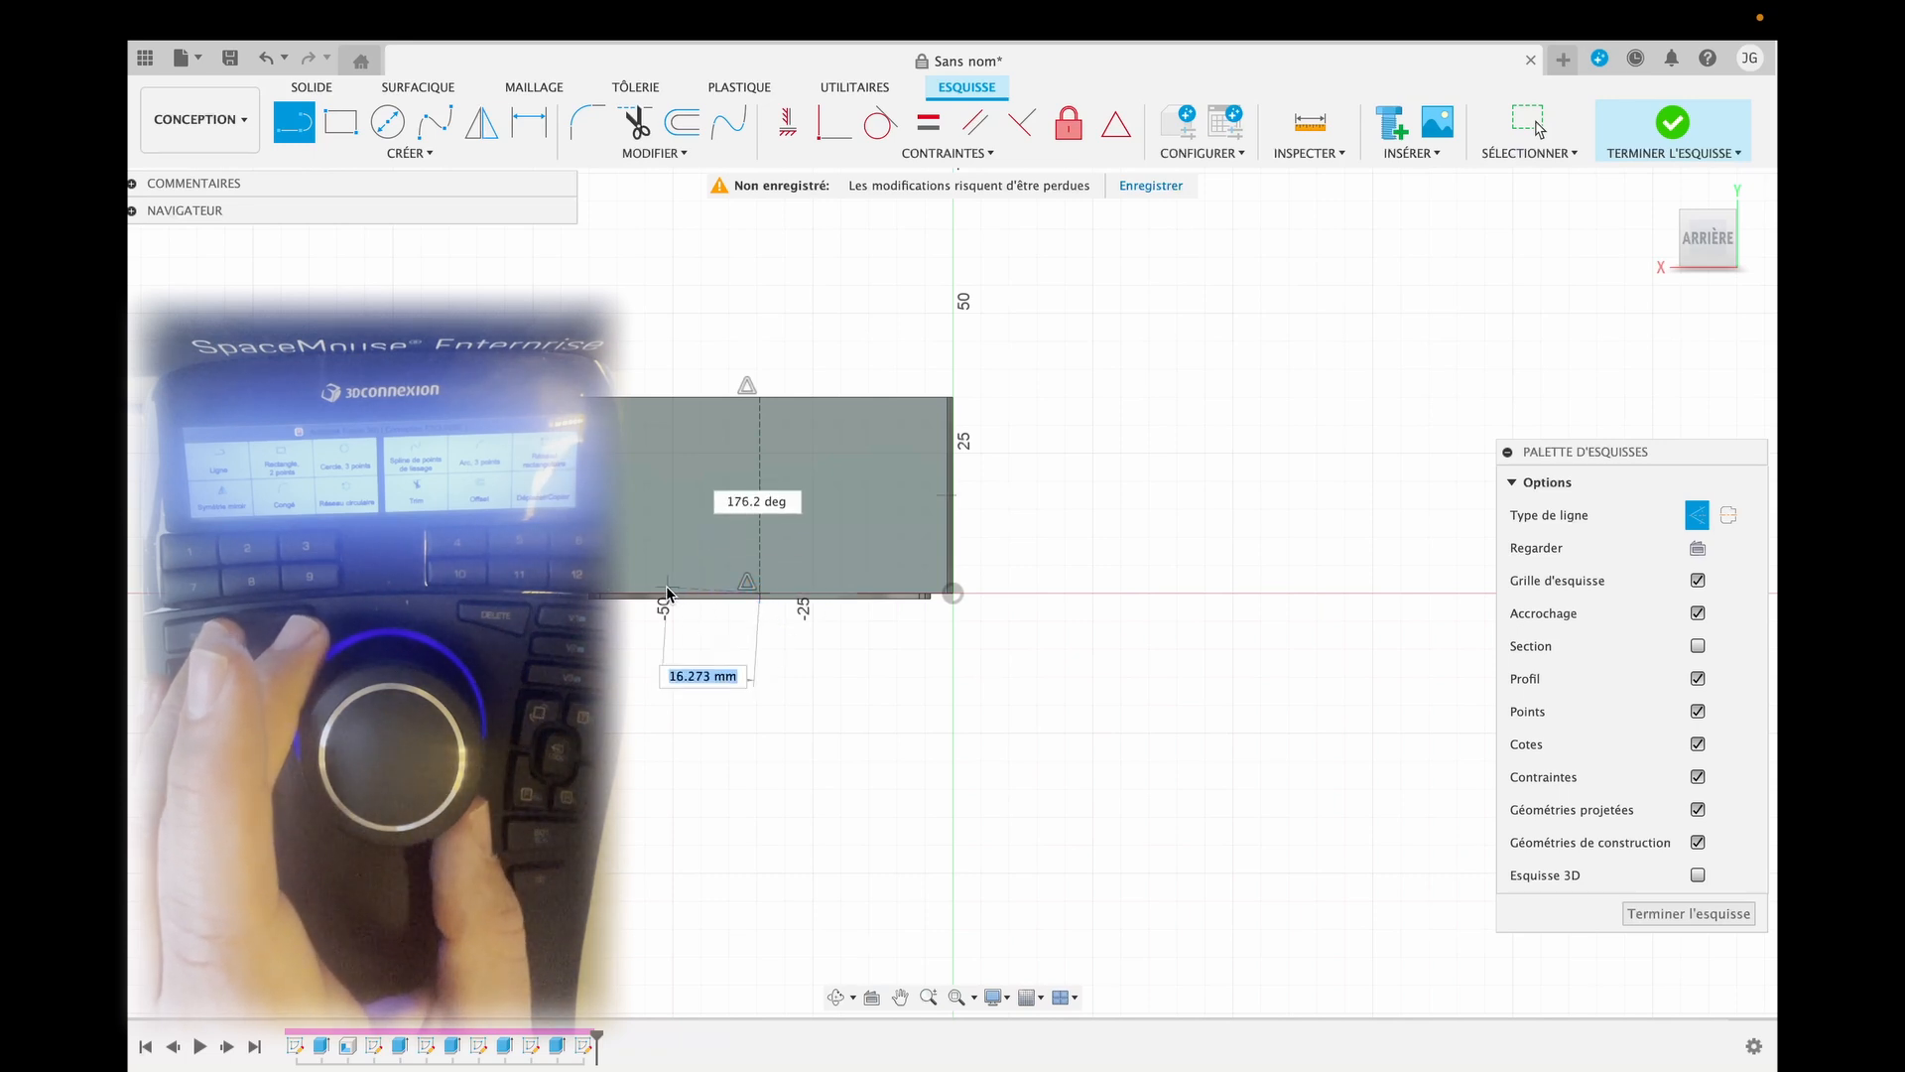
pyautogui.write('2')
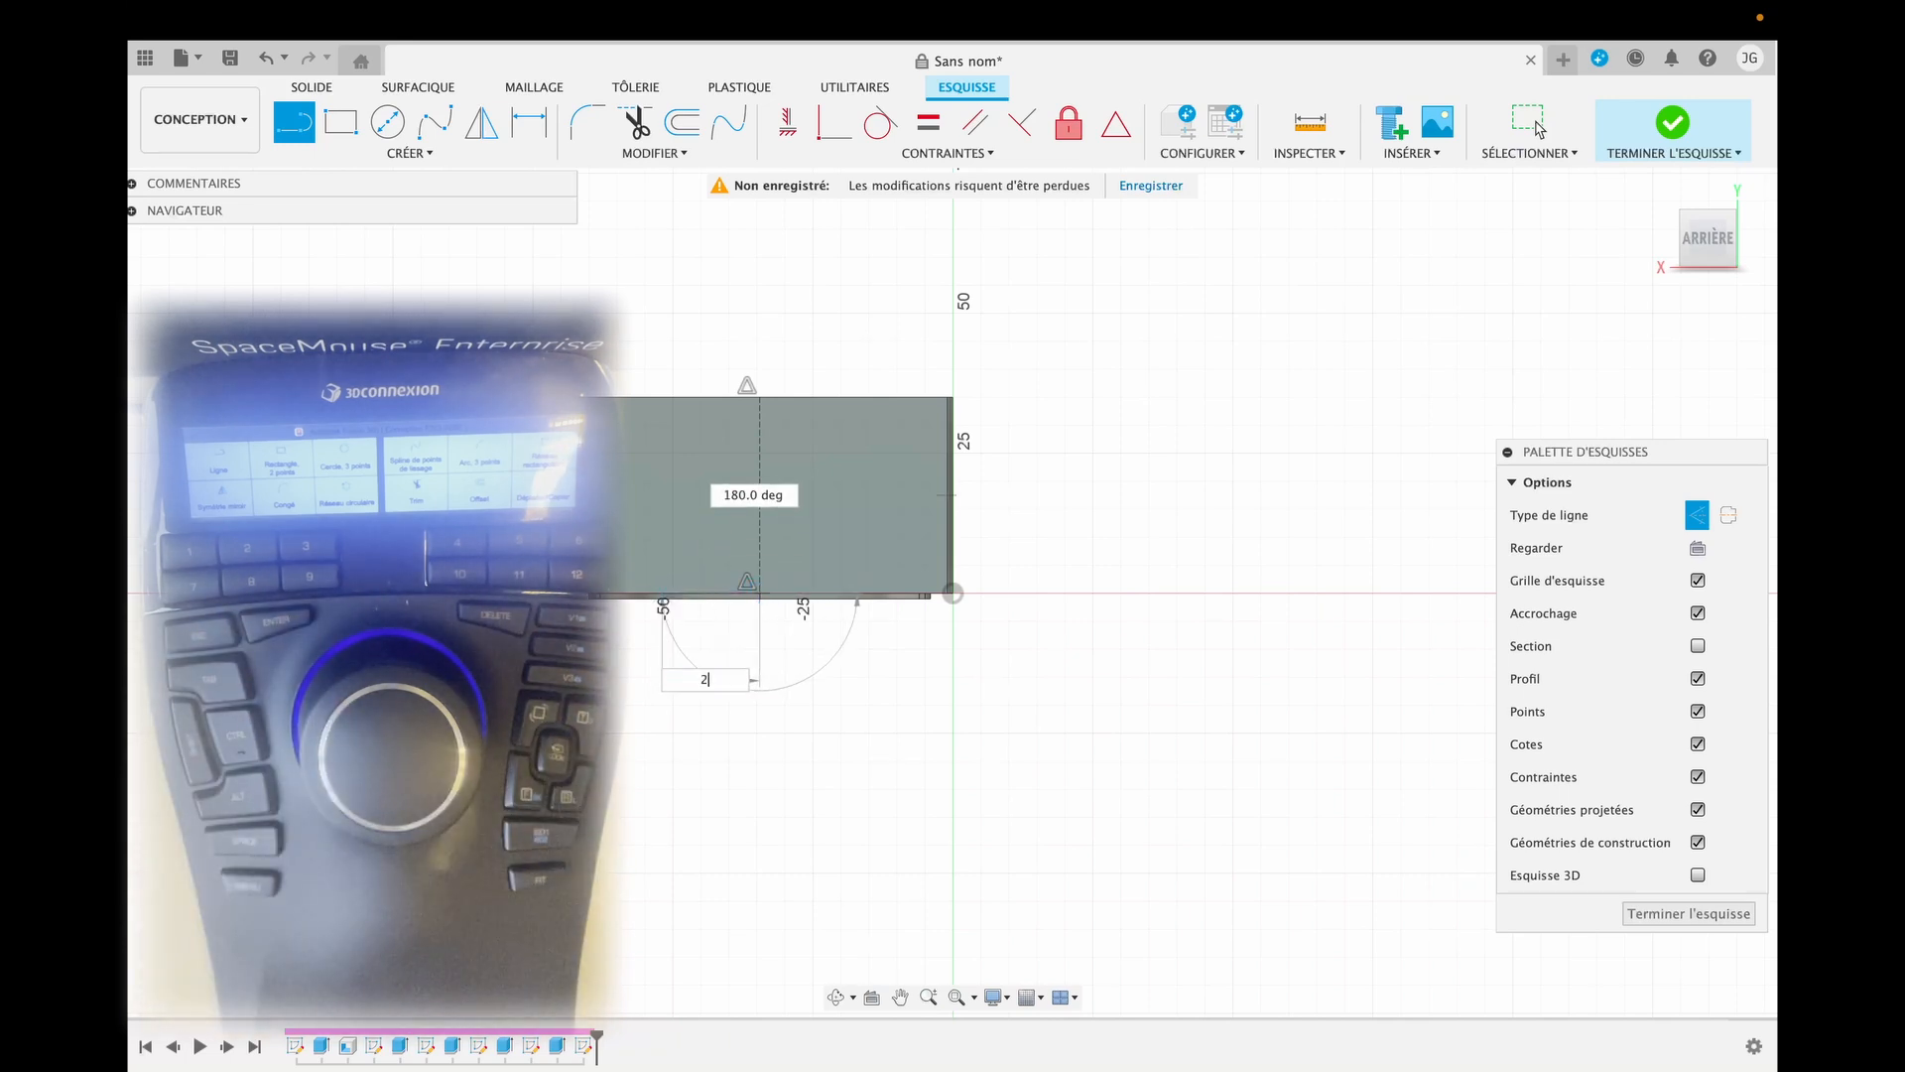
pyautogui.write('7')
pyautogui.press('Tab')
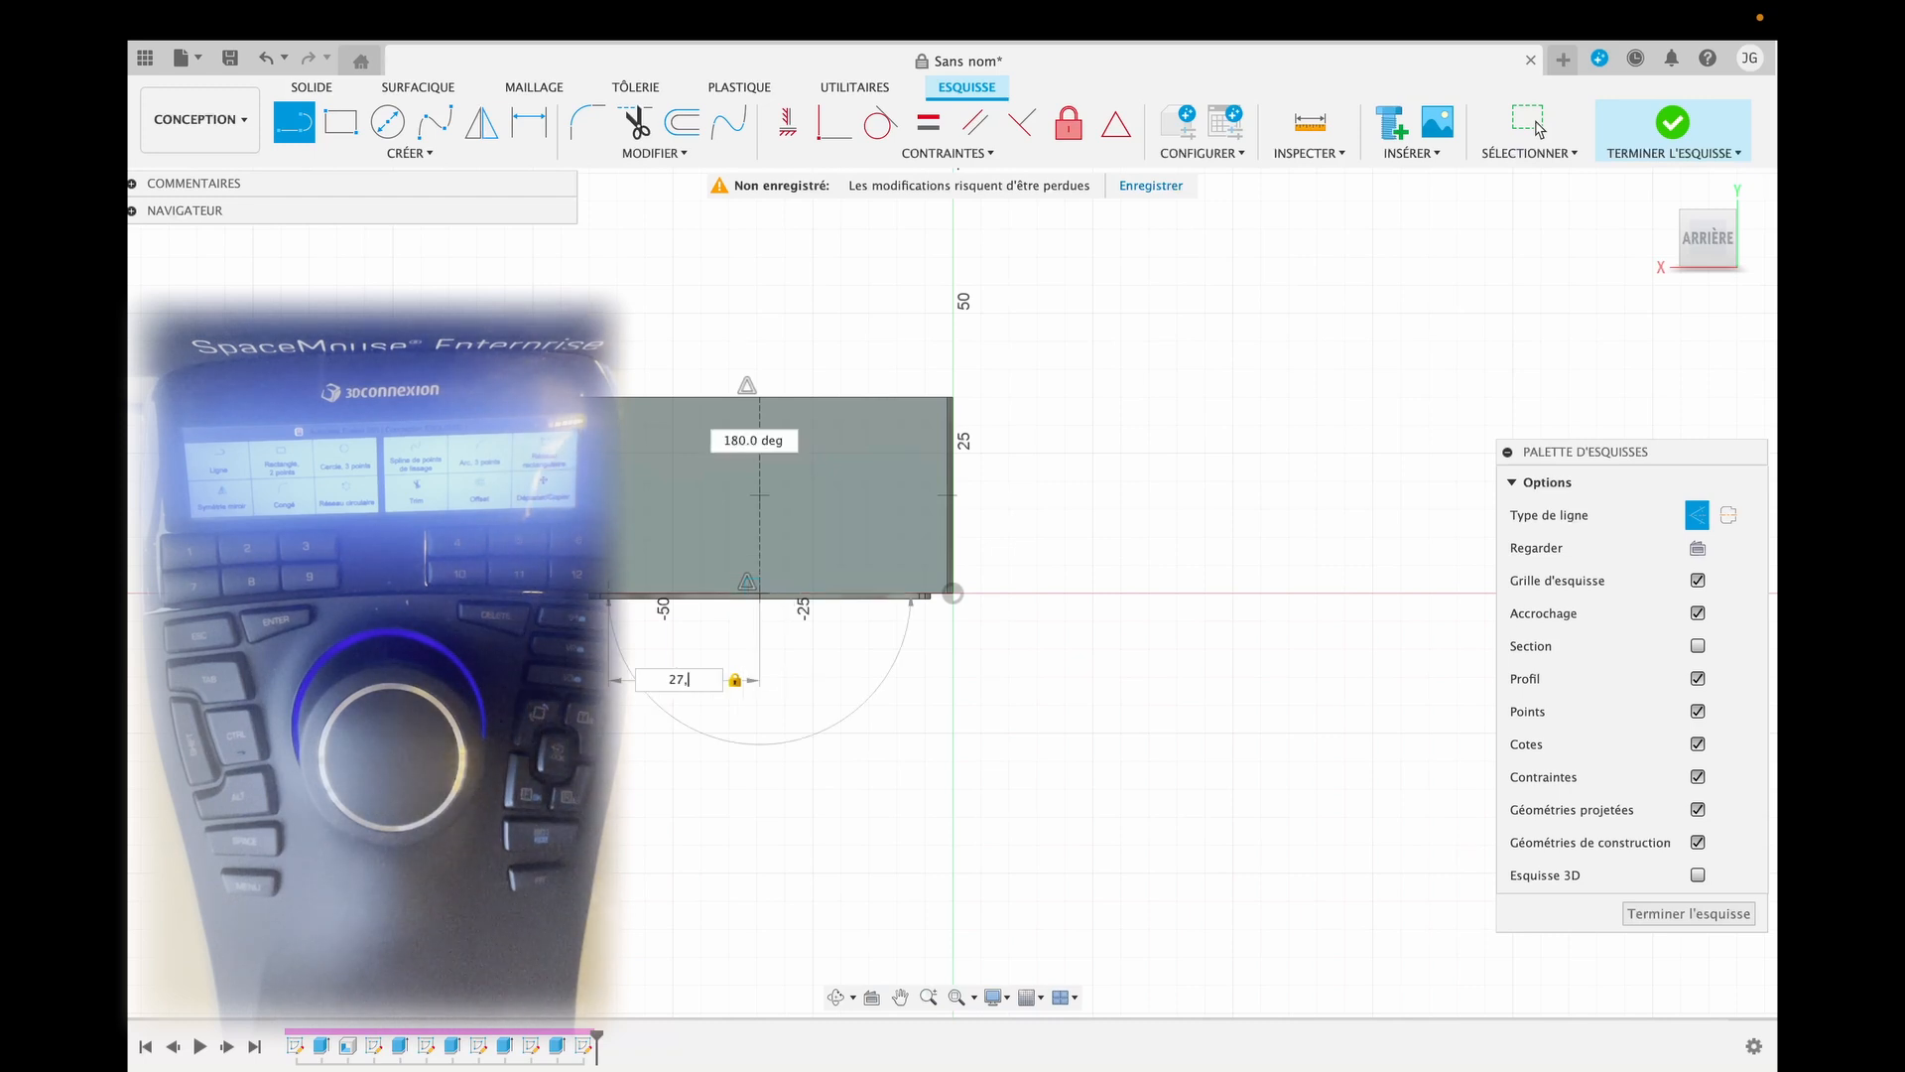
pyautogui.press('Return')
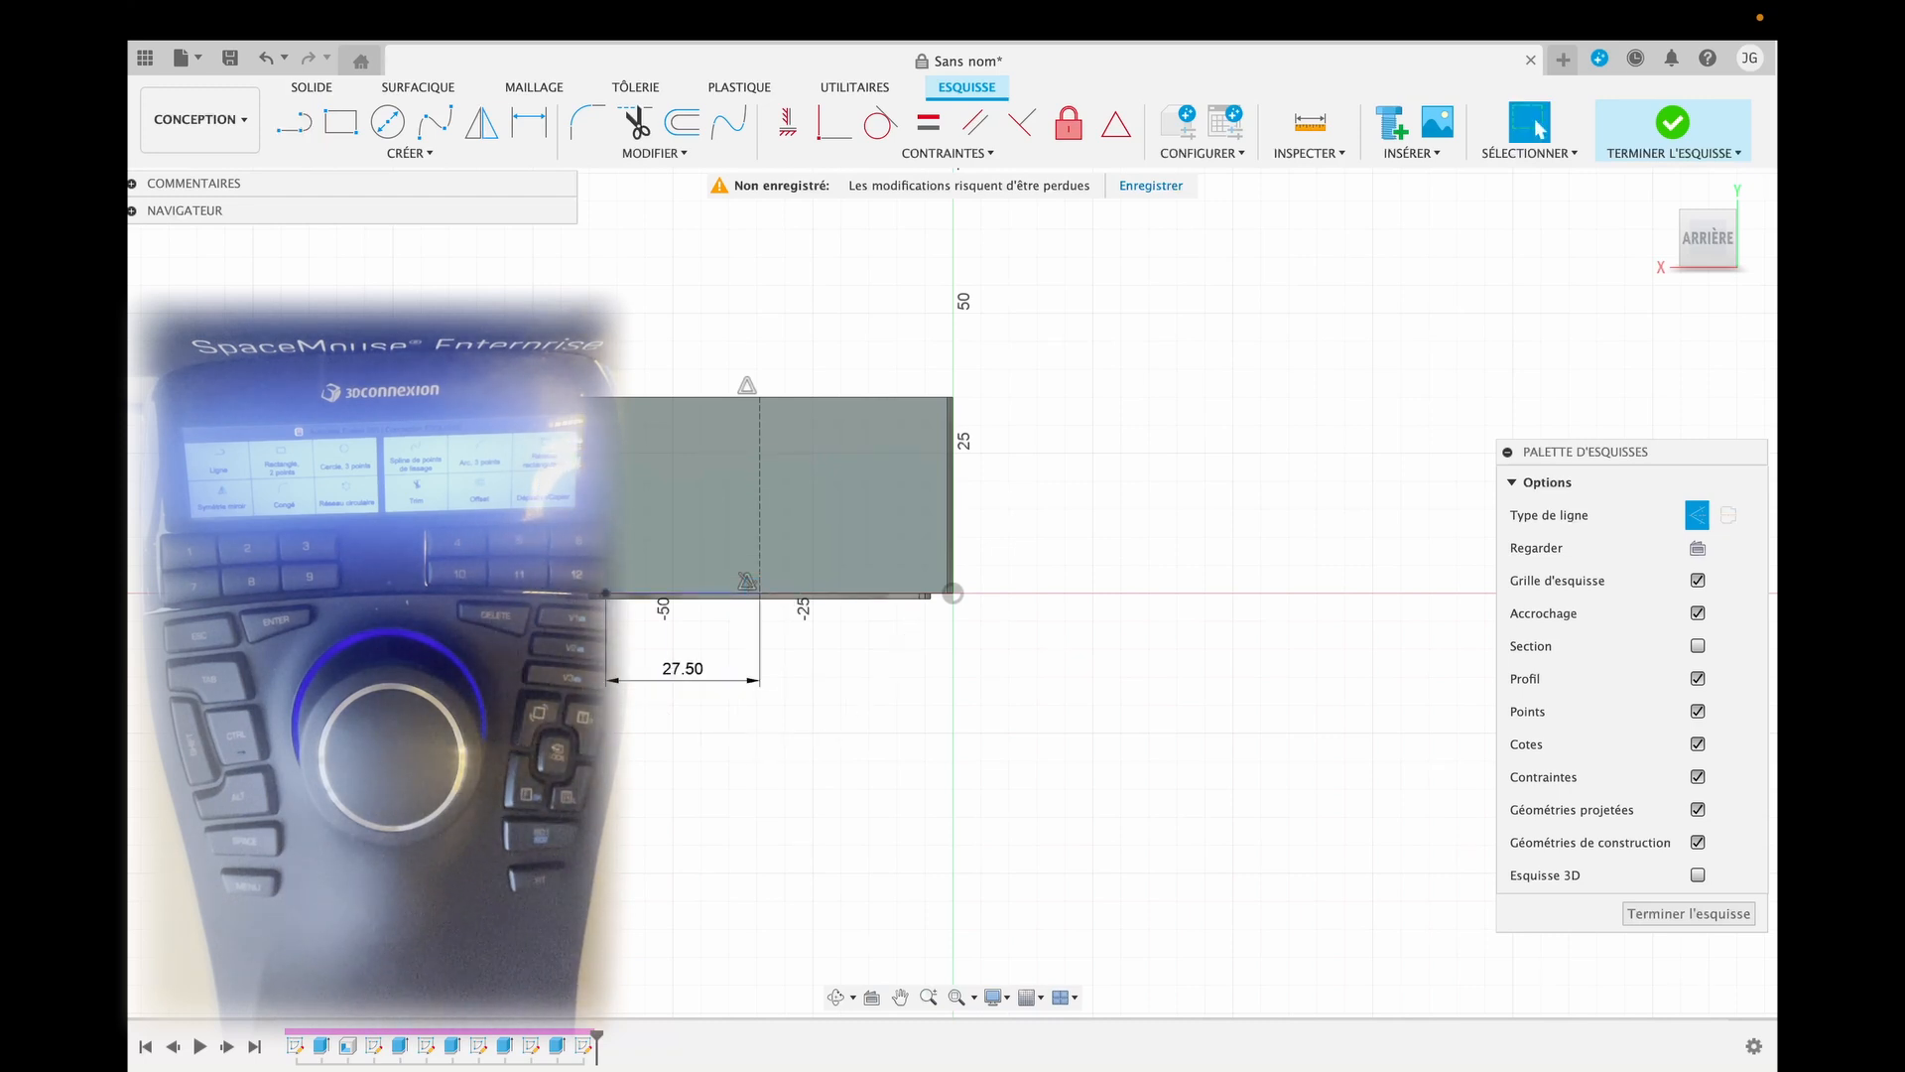
pyautogui.press('Escape')
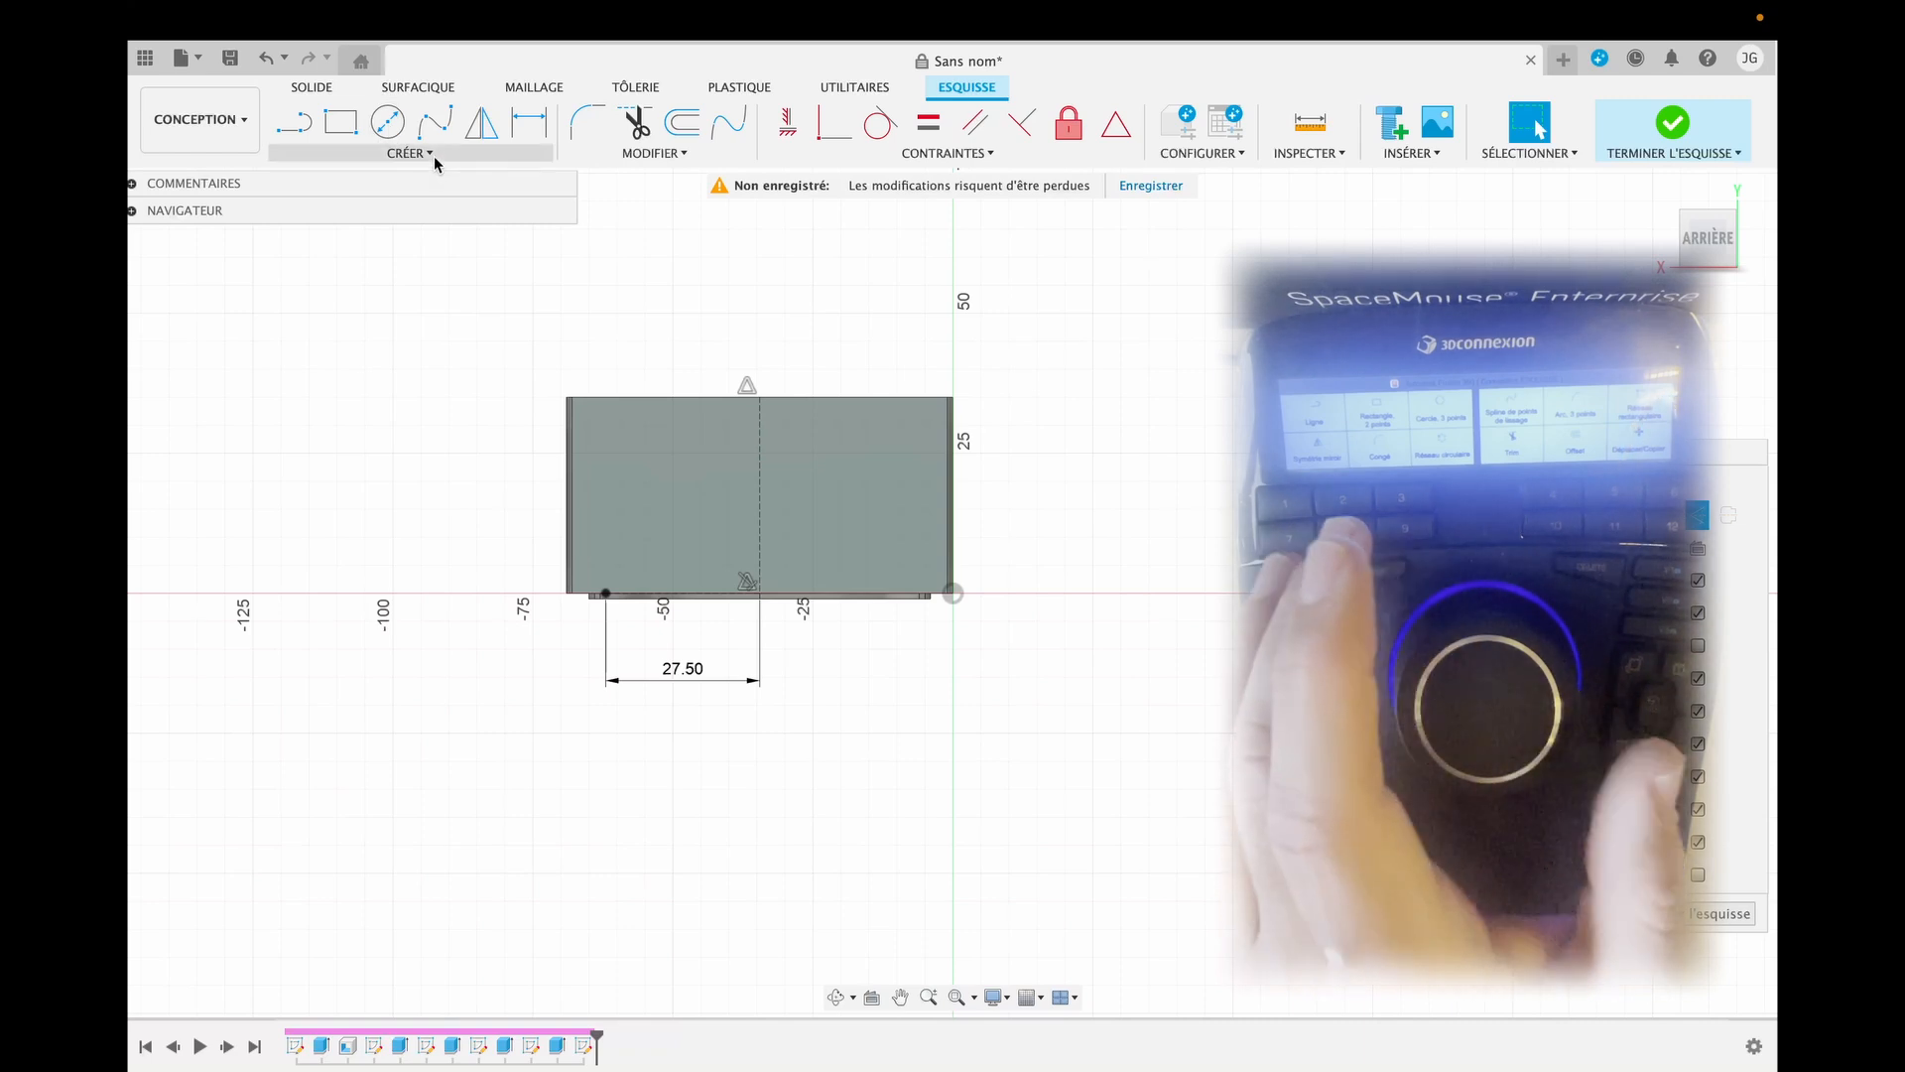
# Draw a three-point arc from the back face's upper corner to the outer end of the 27.5 mm line, and make it normal geometry.
pyautogui.press('5')
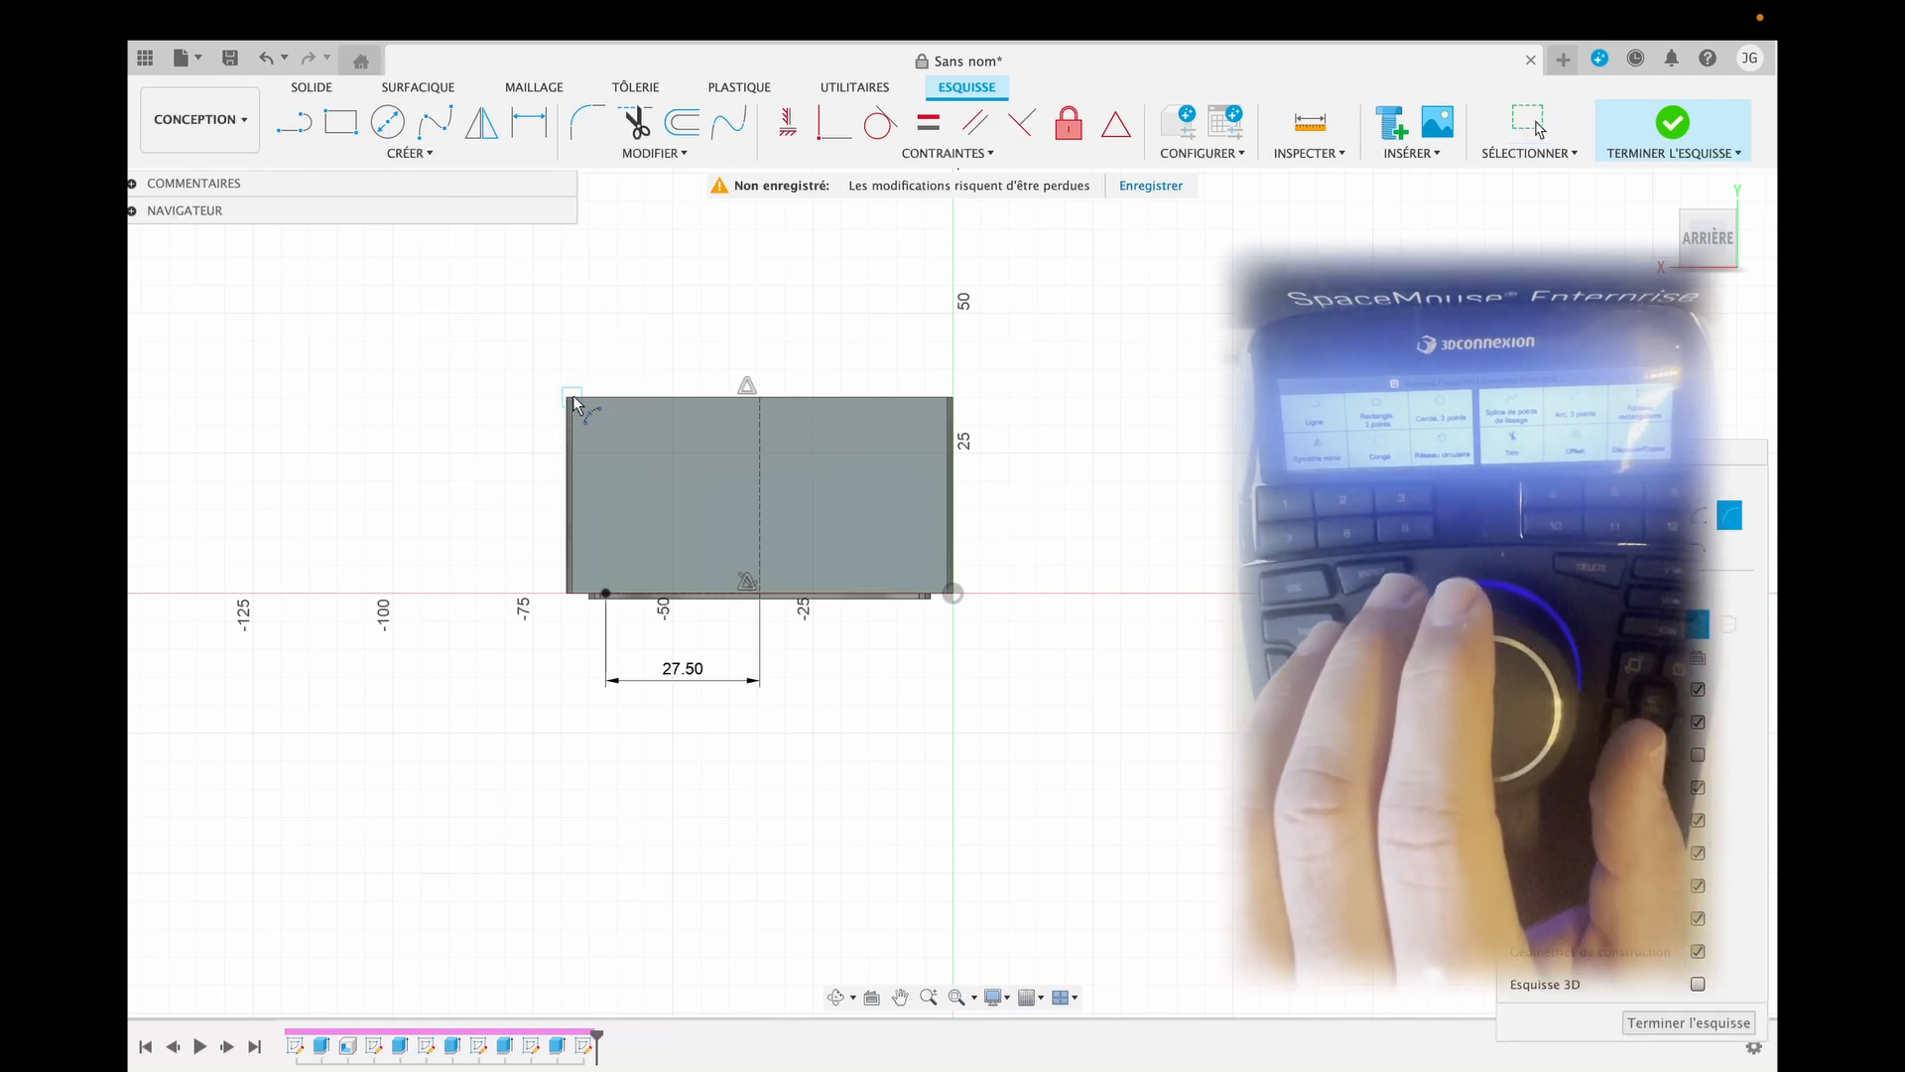
pyautogui.scroll(5, 573, 399)
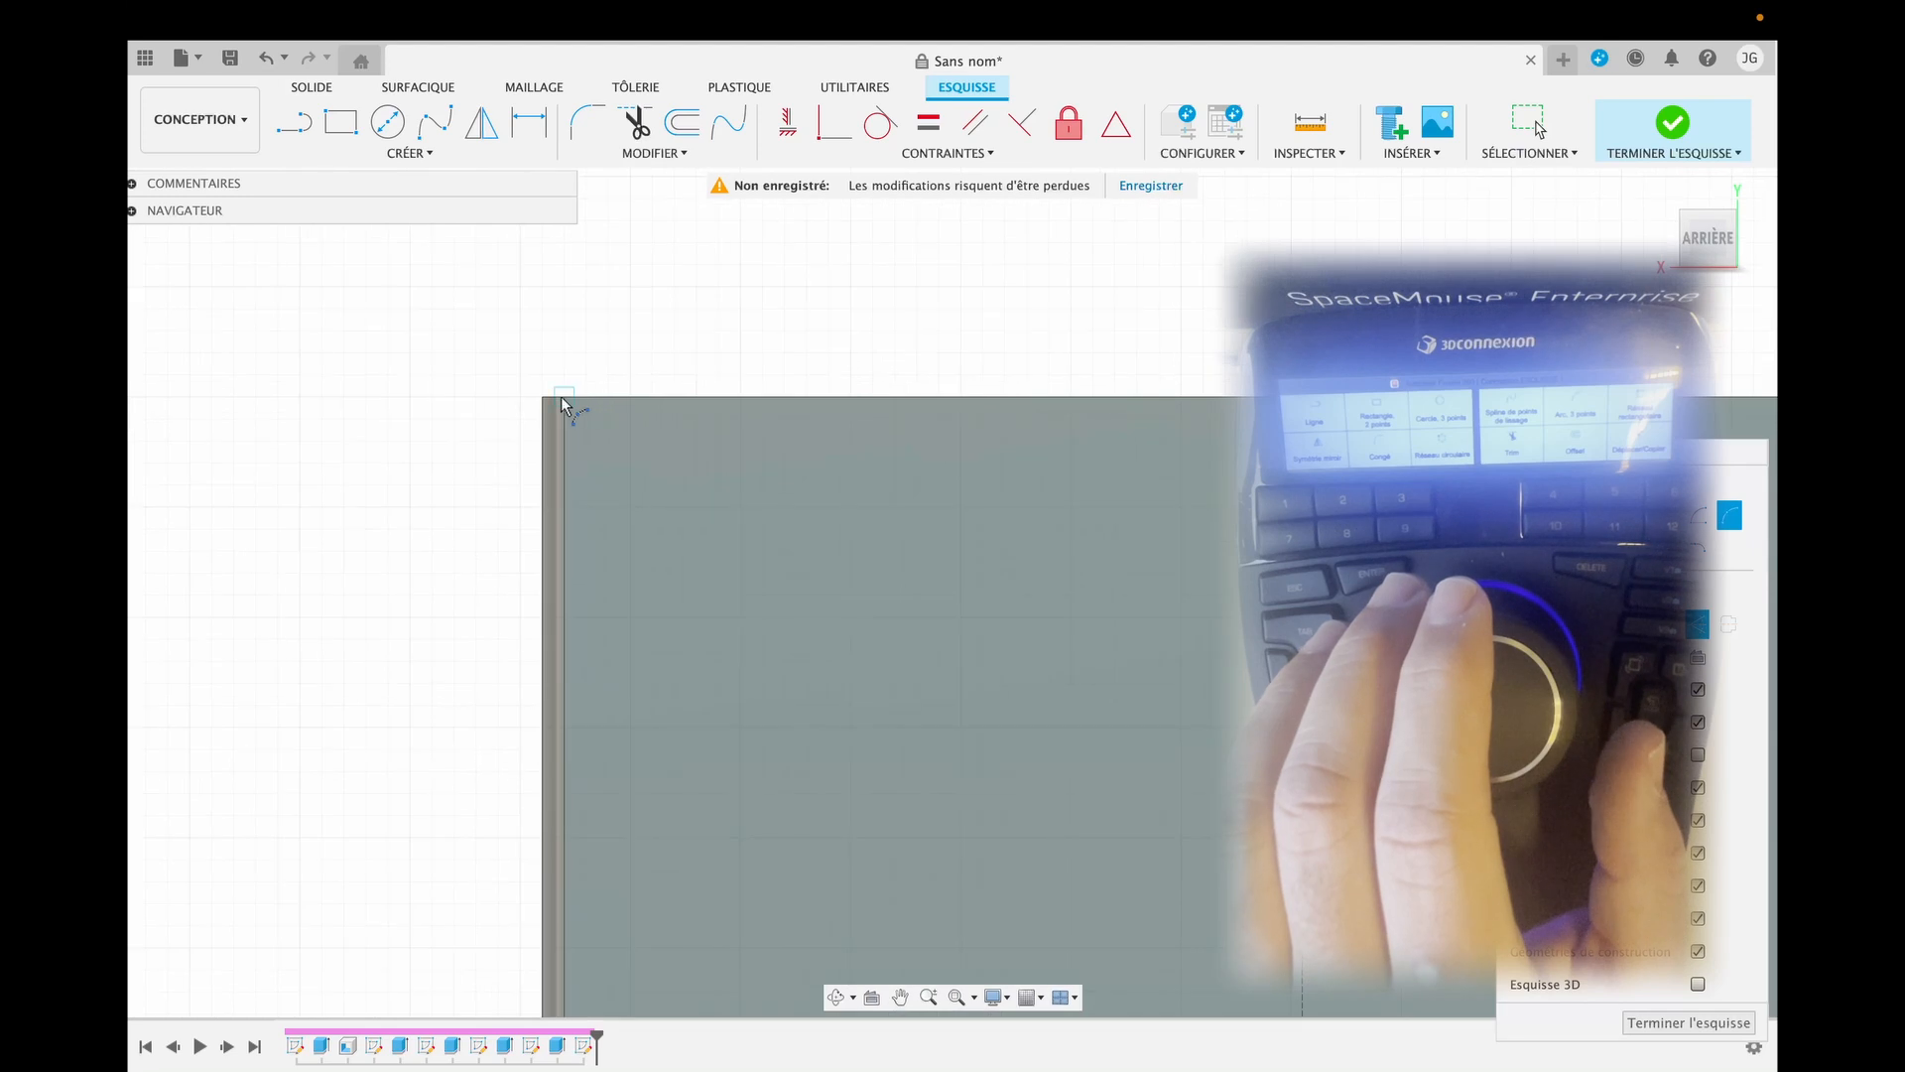
pyautogui.scroll(-2, 563, 404)
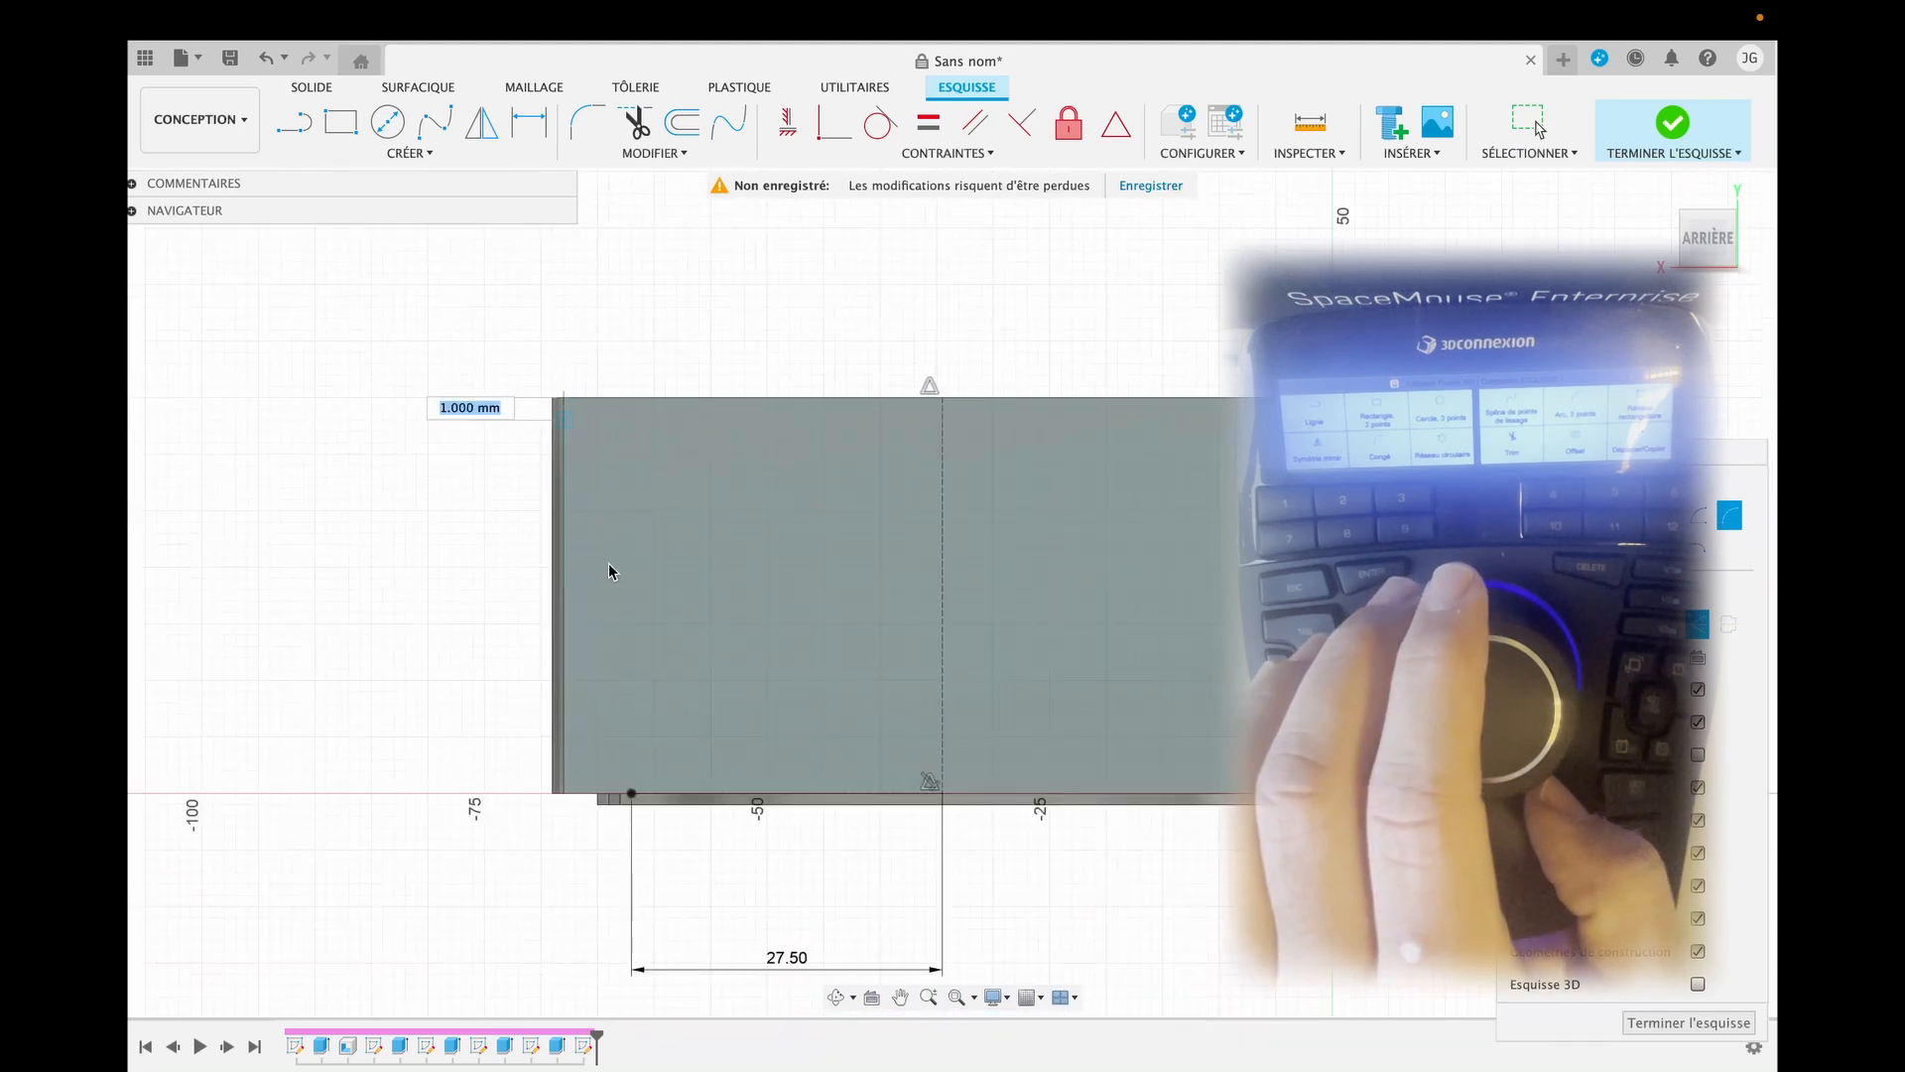
pyautogui.click(632, 794)
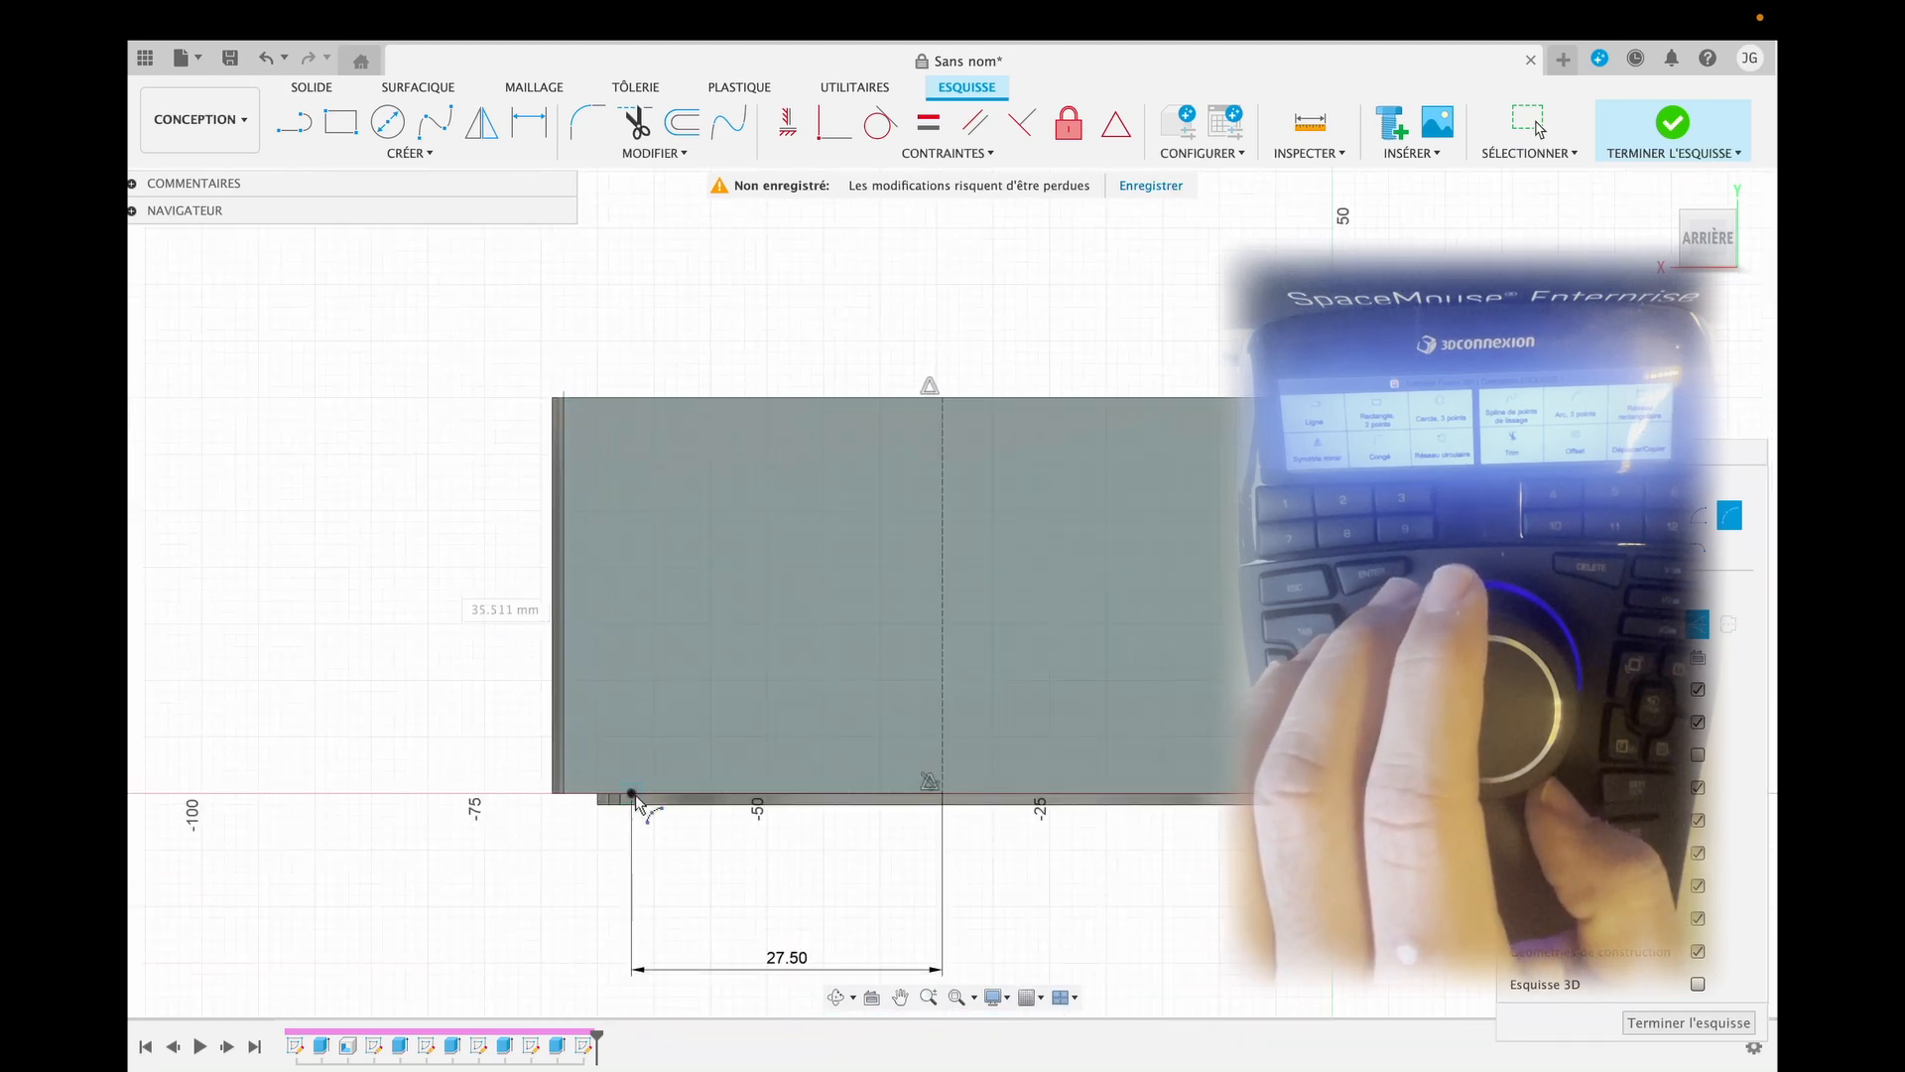
pyautogui.click(612, 736)
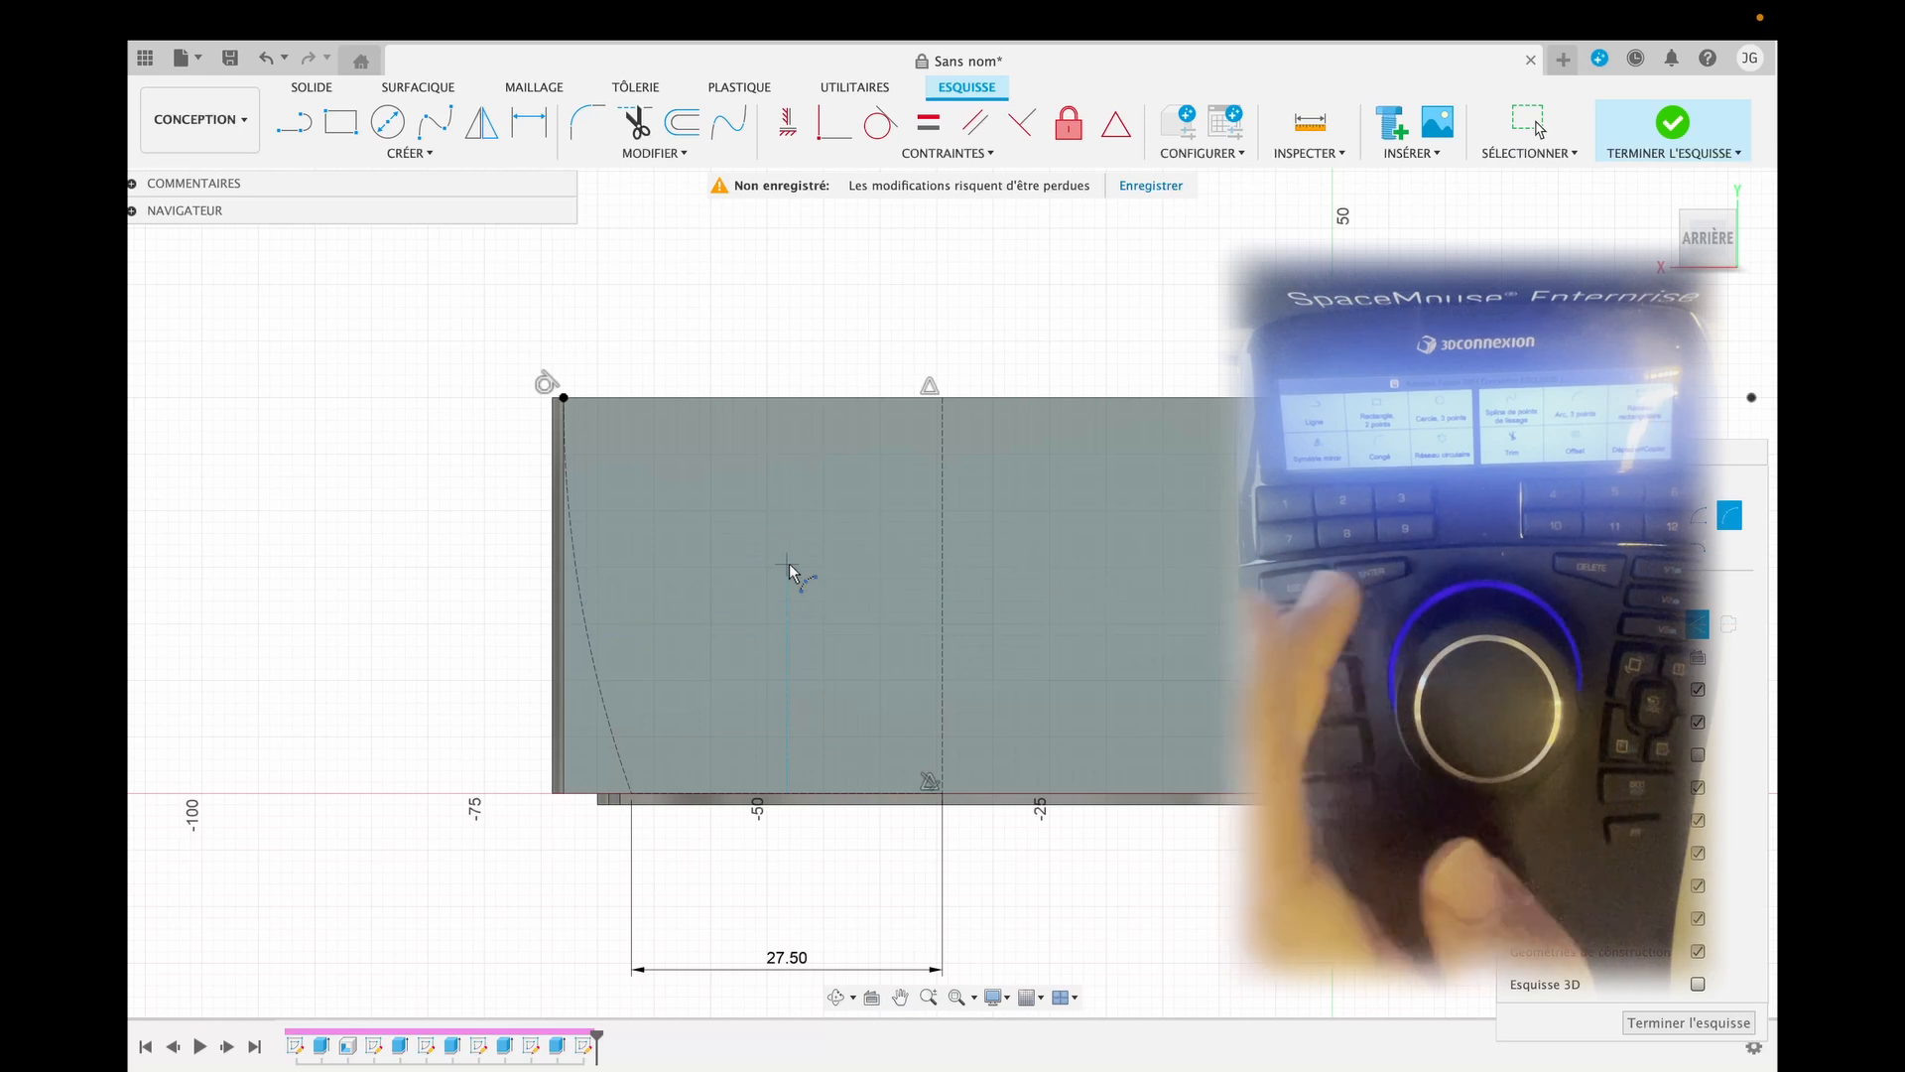
pyautogui.press('Escape')
pyautogui.click(588, 662)
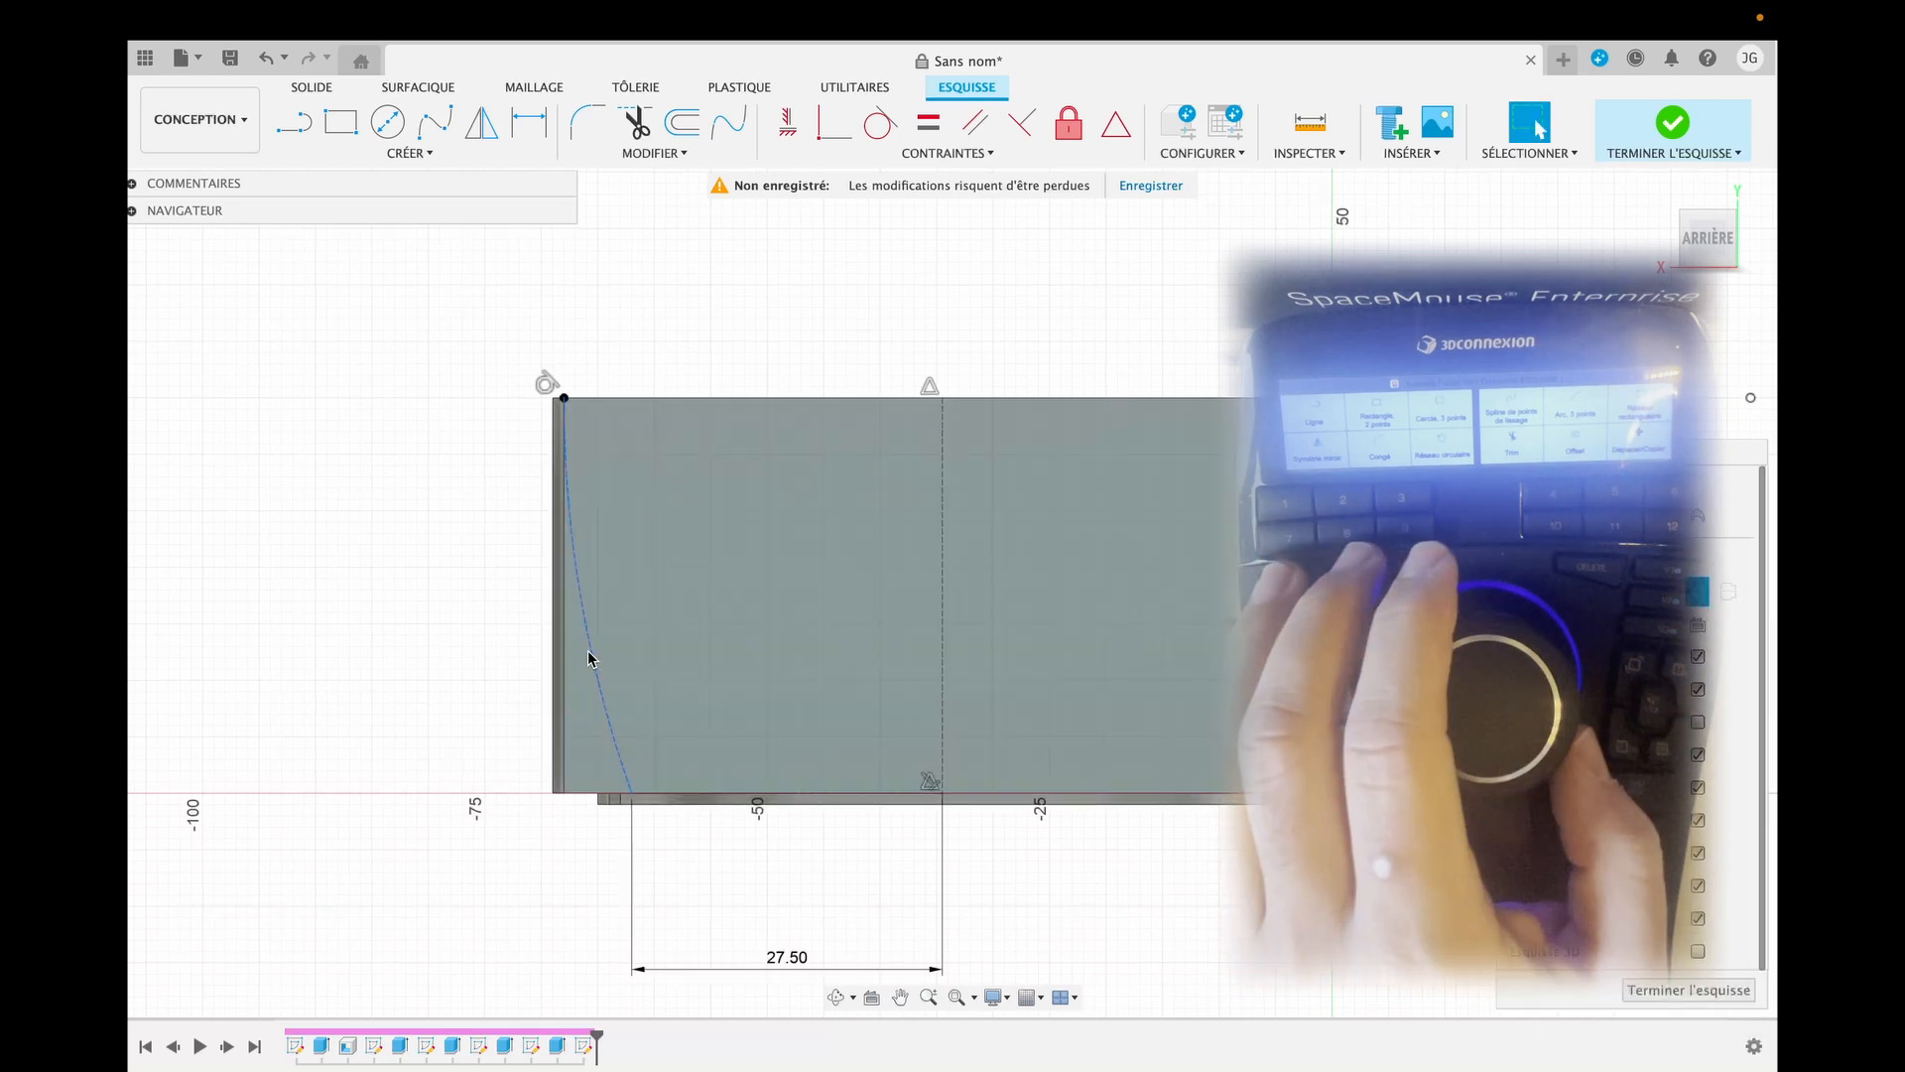
pyautogui.click(1695, 600)
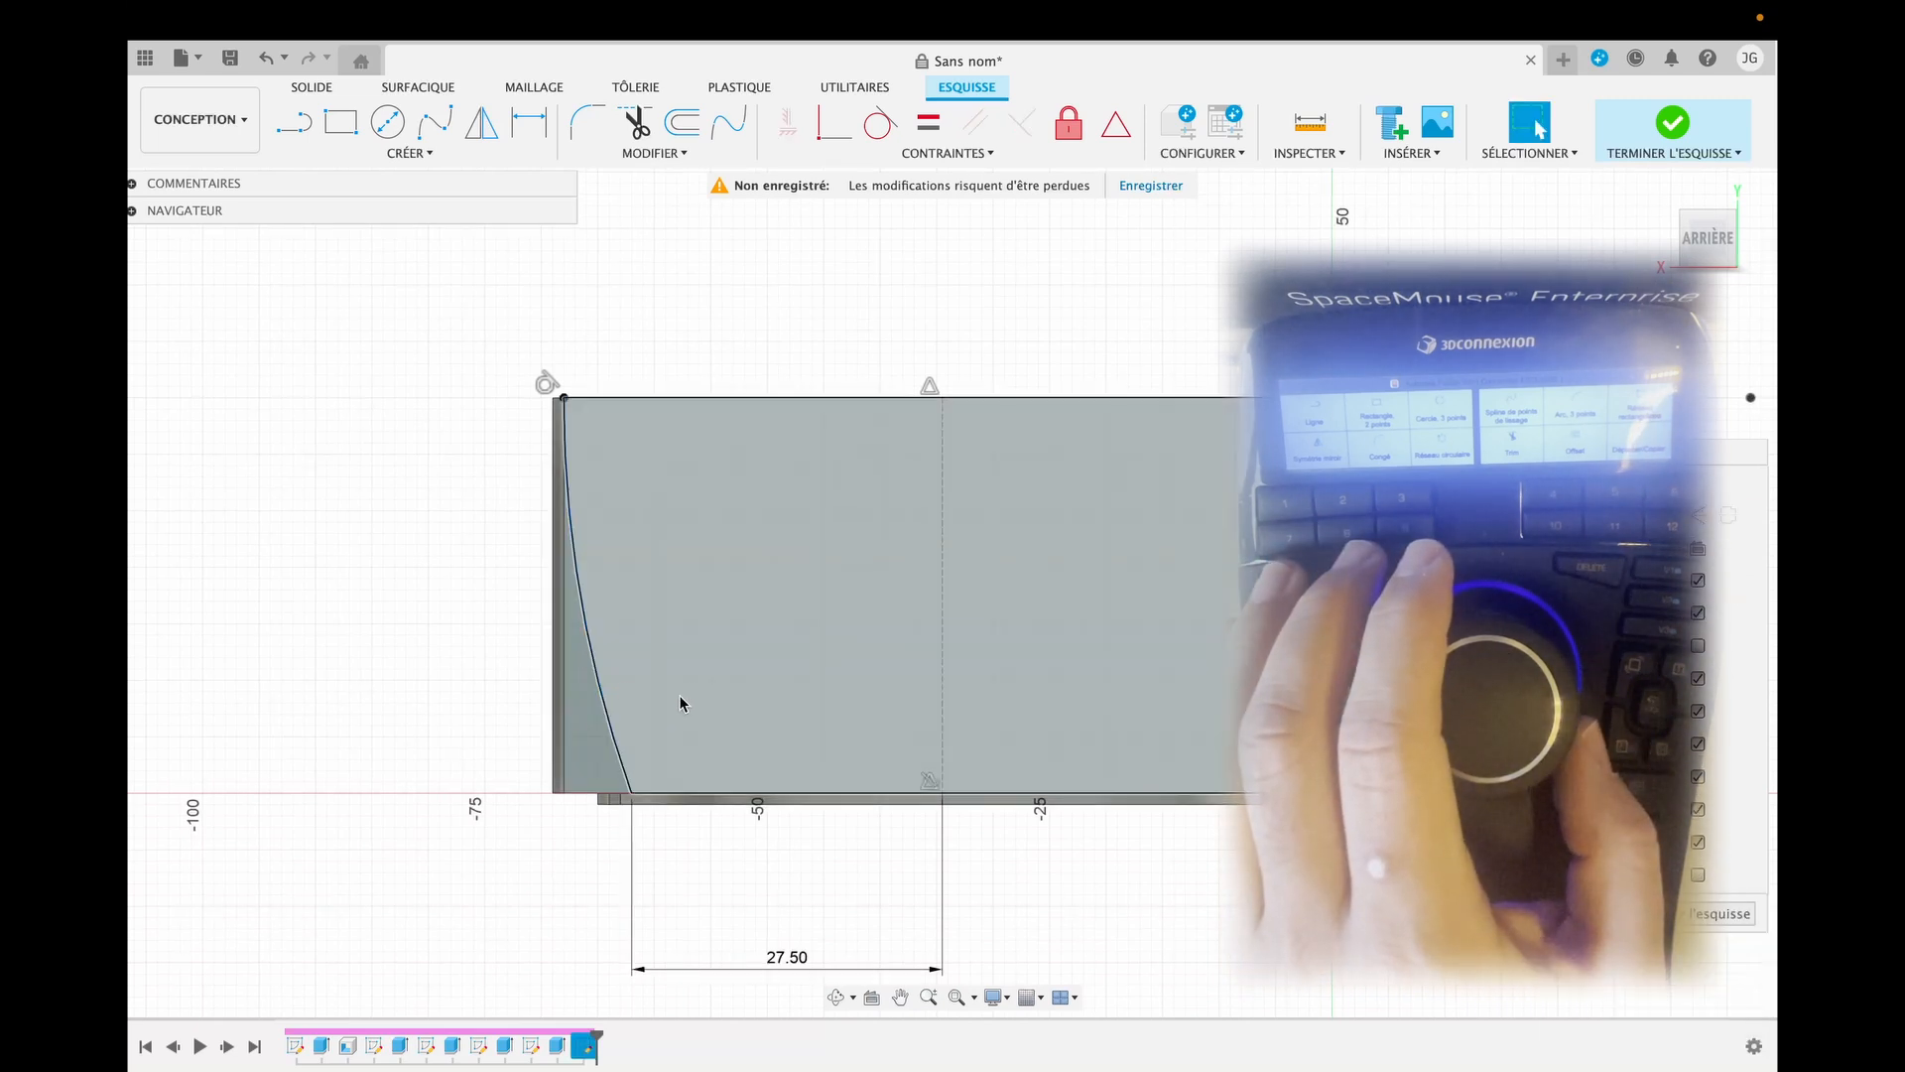
pyautogui.click(679, 702)
# Draw a 2 mm line along the lower edge from the arc's lower end toward the centreline.
pyautogui.click(294, 125)
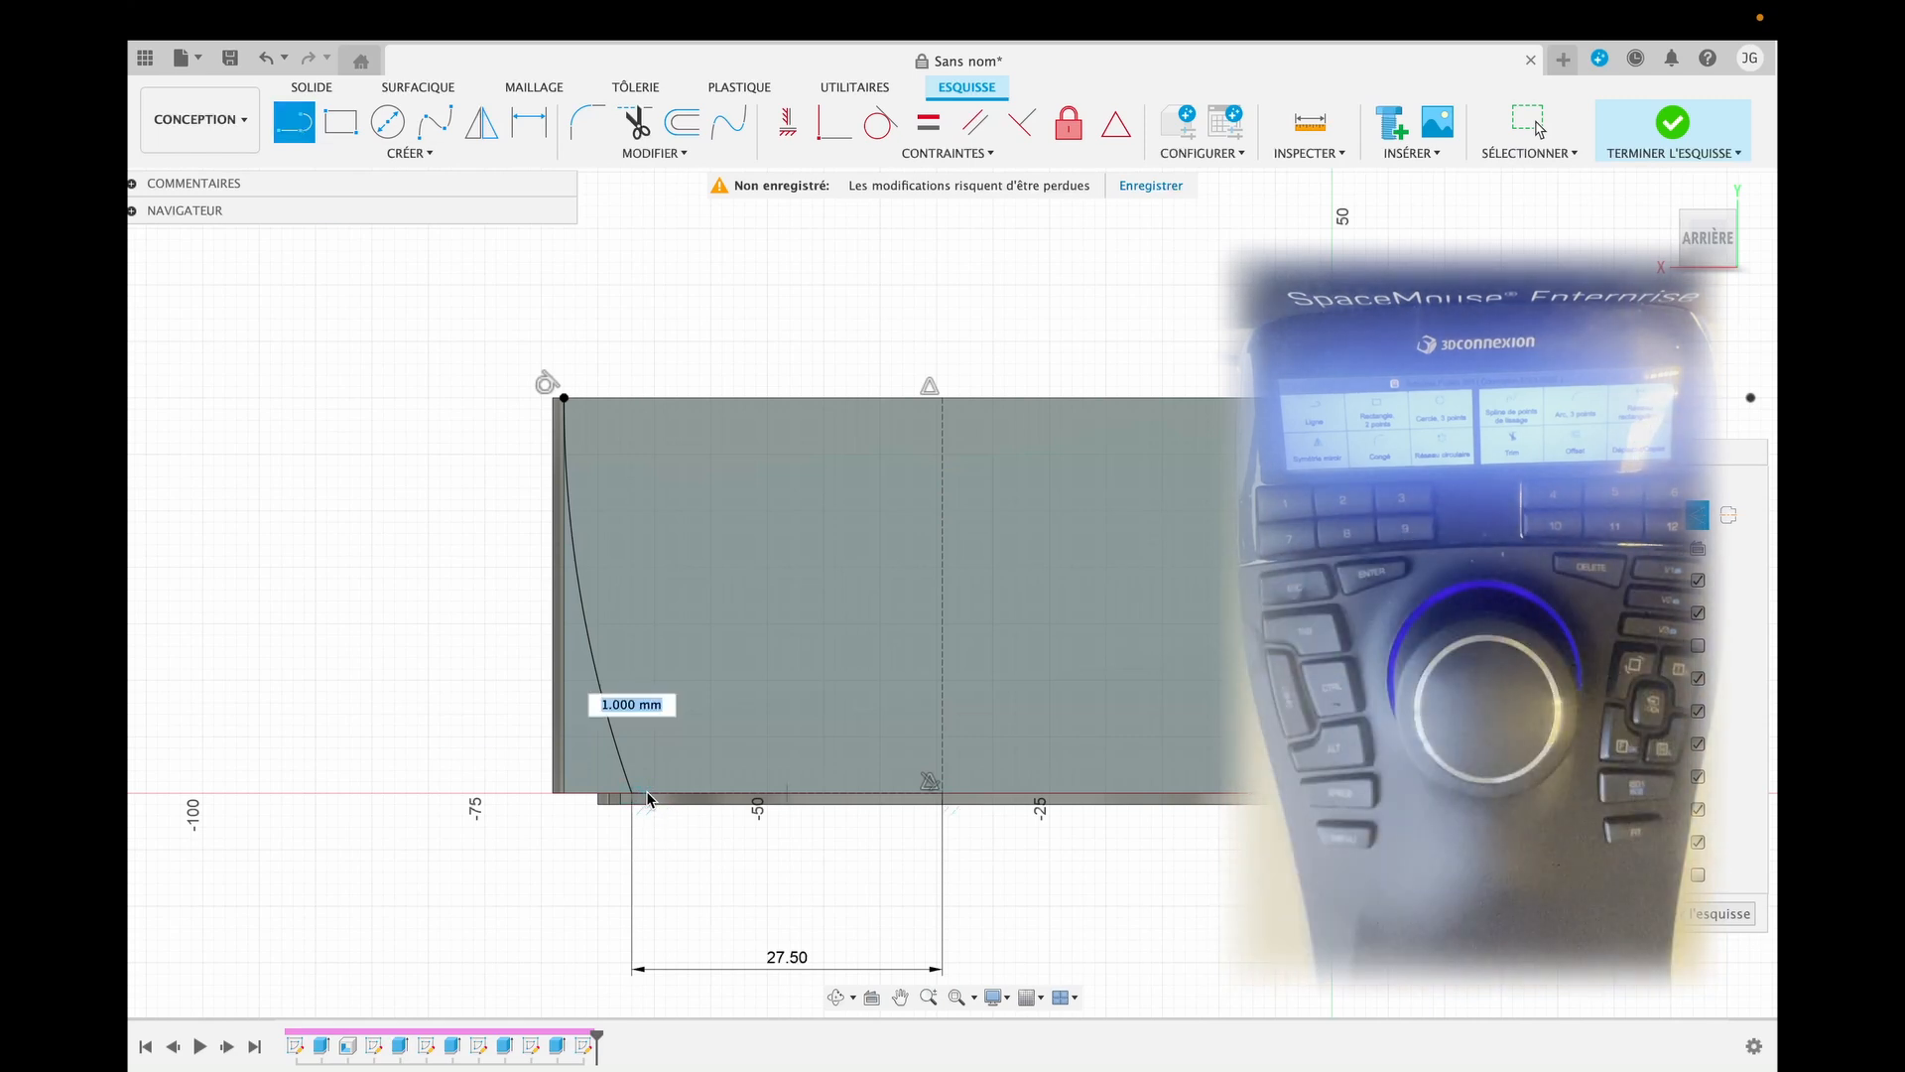
pyautogui.write('2')
pyautogui.press('Return')
pyautogui.press('Escape')
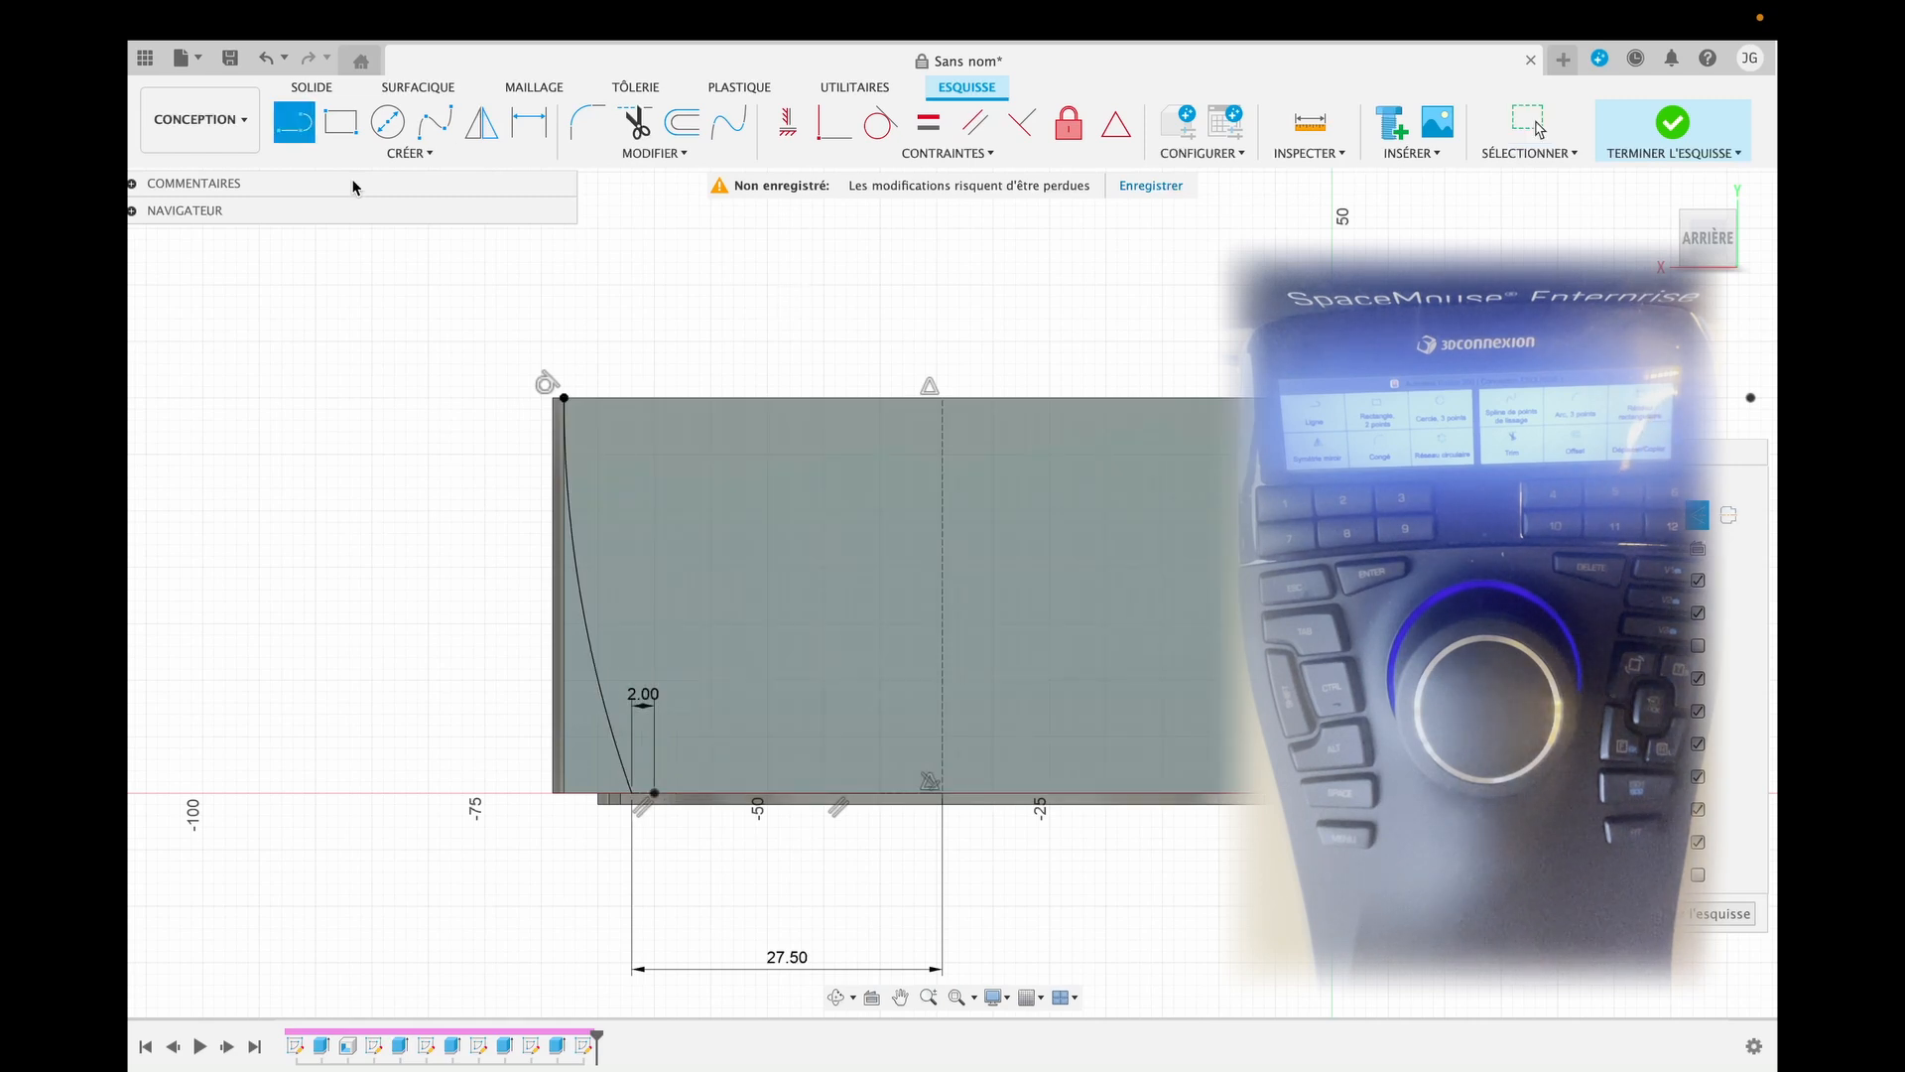
# Draw a vertical line upward from the inner end of the 2 mm line, stopping below the upper edge, and make it normal geometry.
pyautogui.click(655, 794)
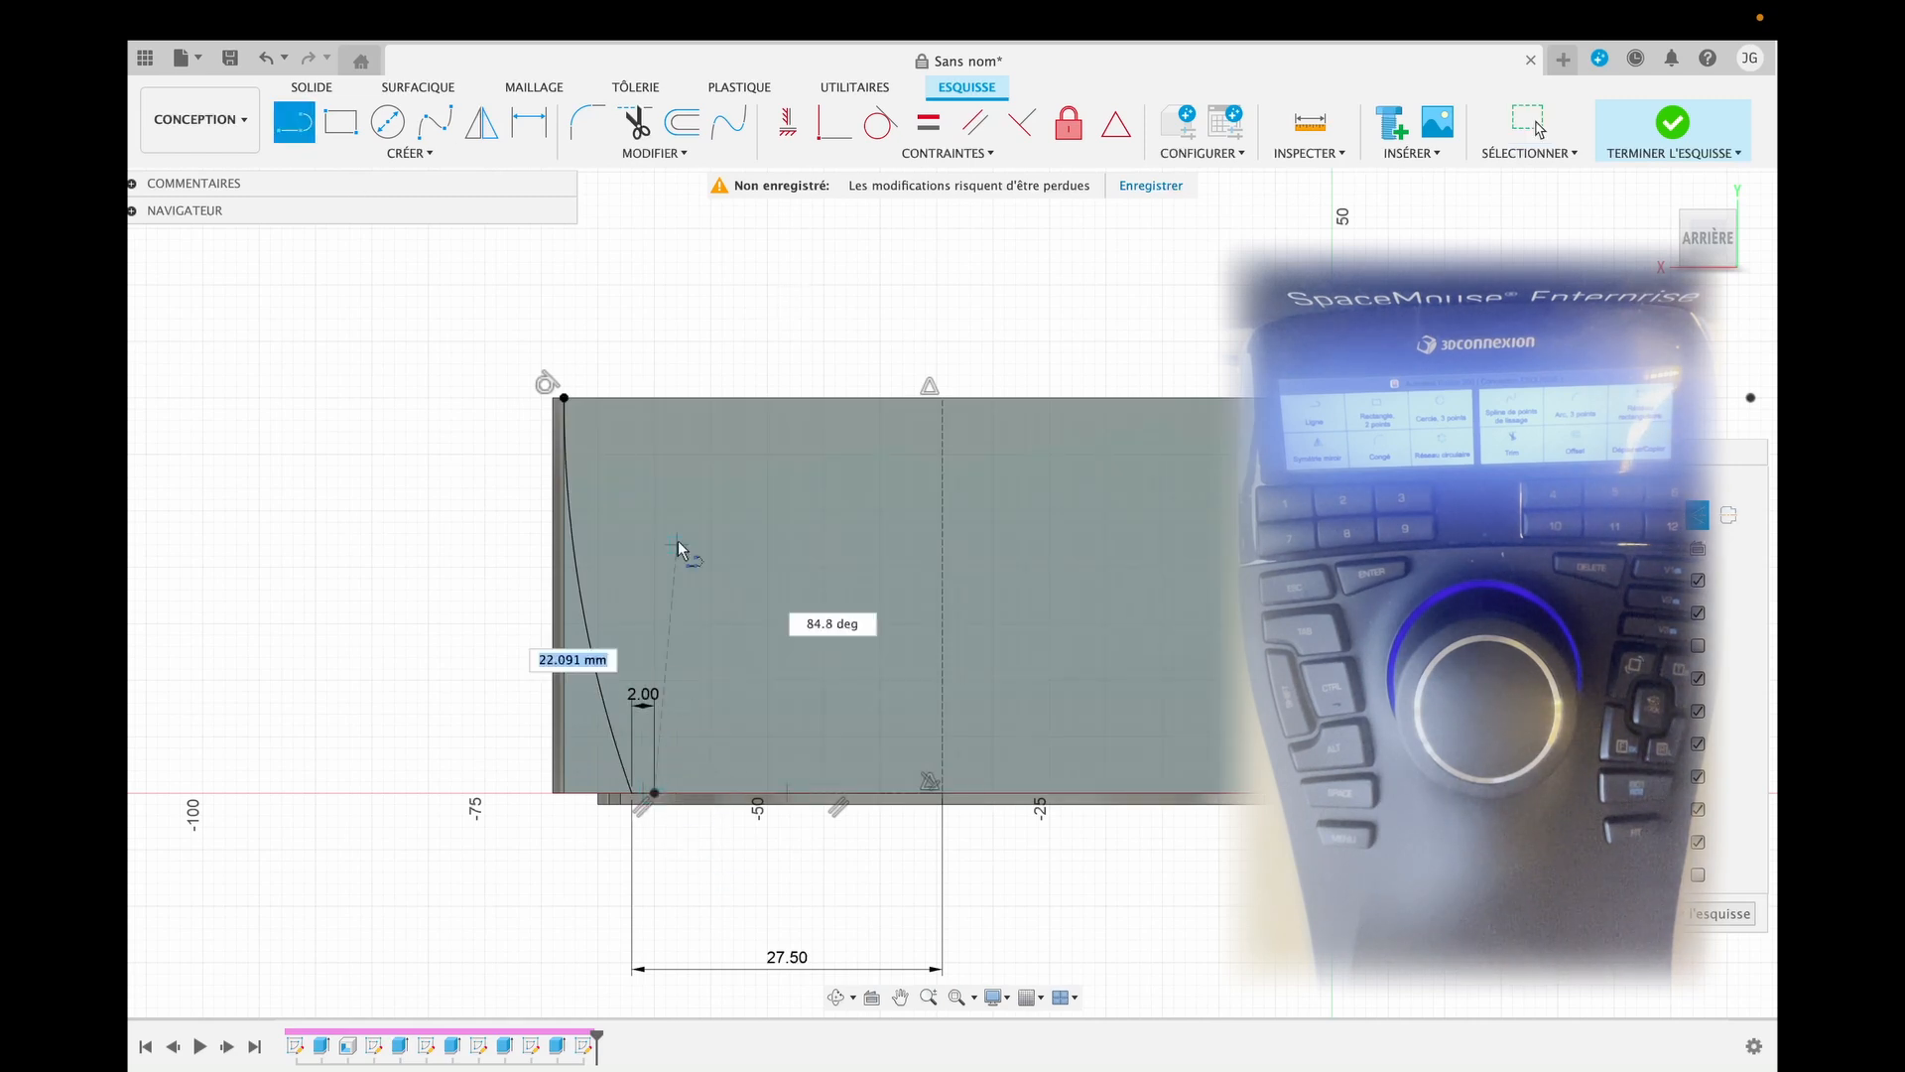
pyautogui.click(655, 459)
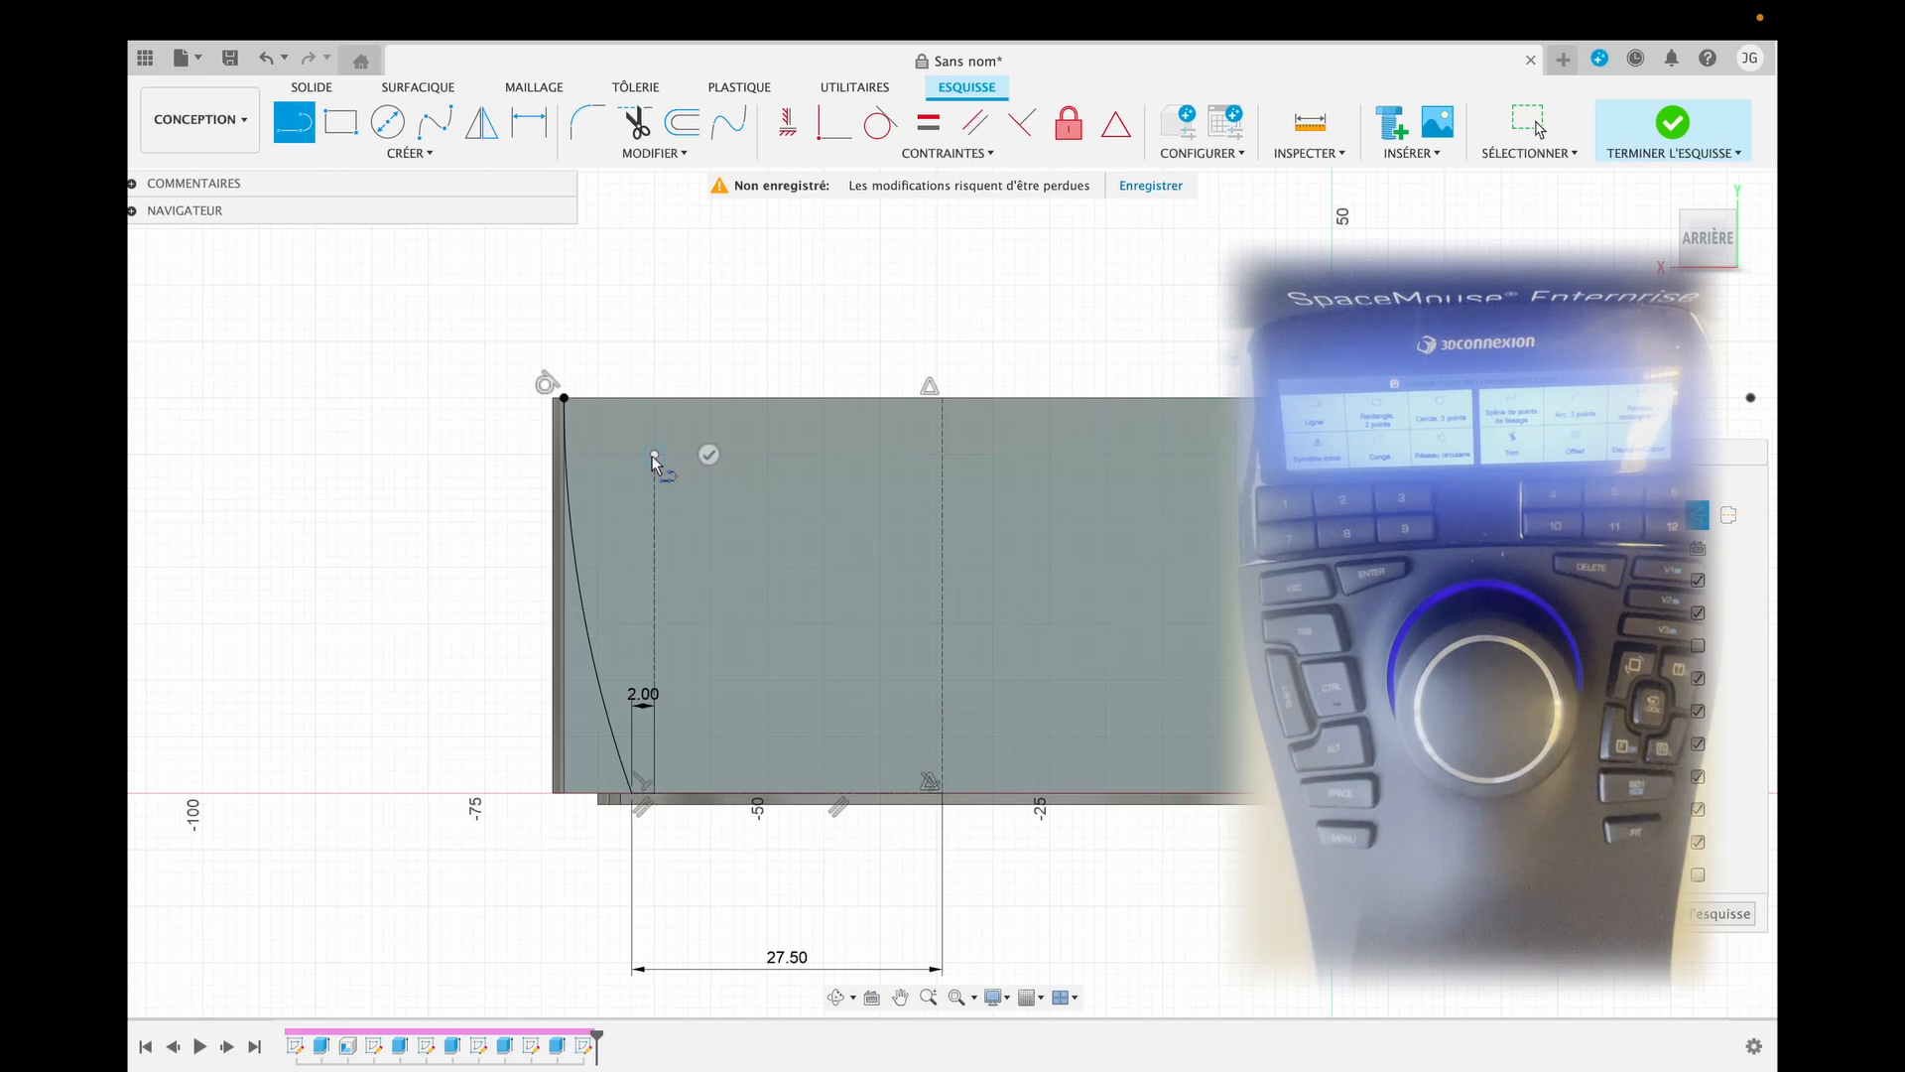
pyautogui.press('Escape')
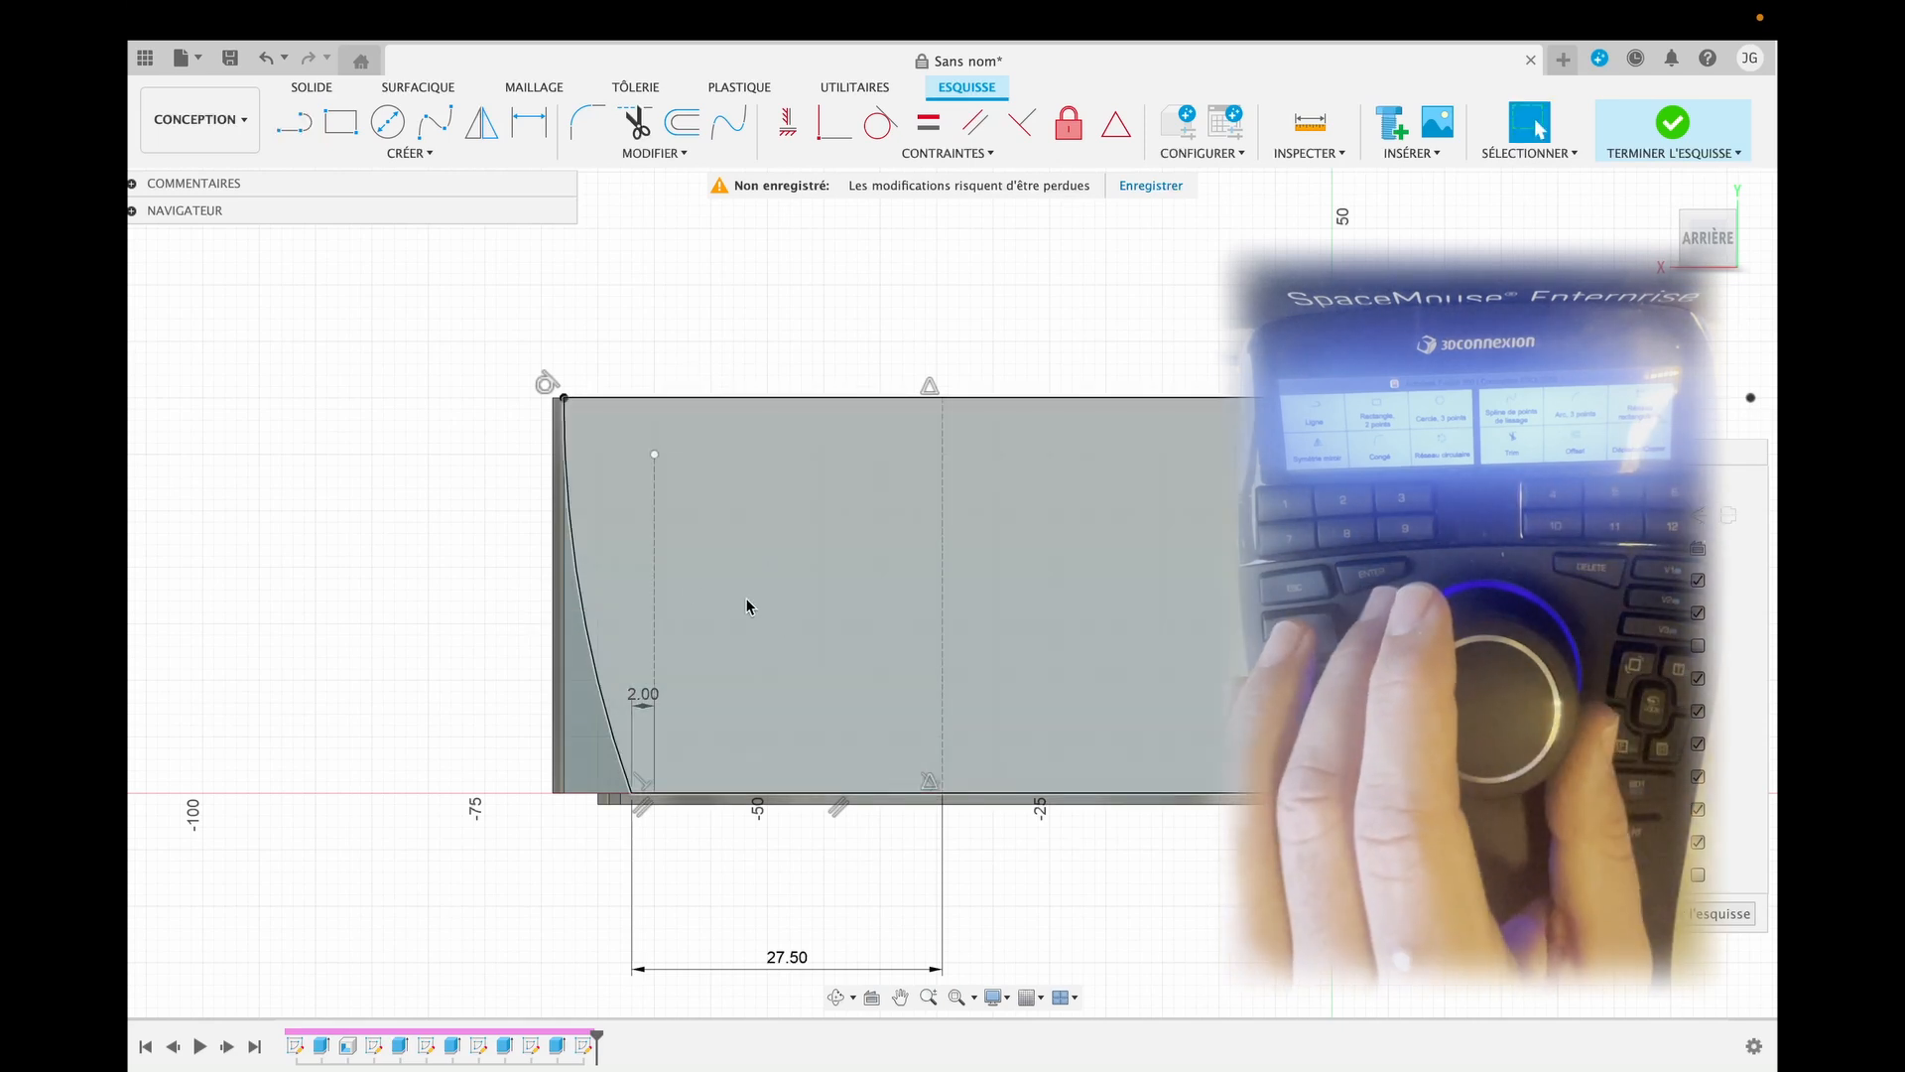
pyautogui.click(657, 584)
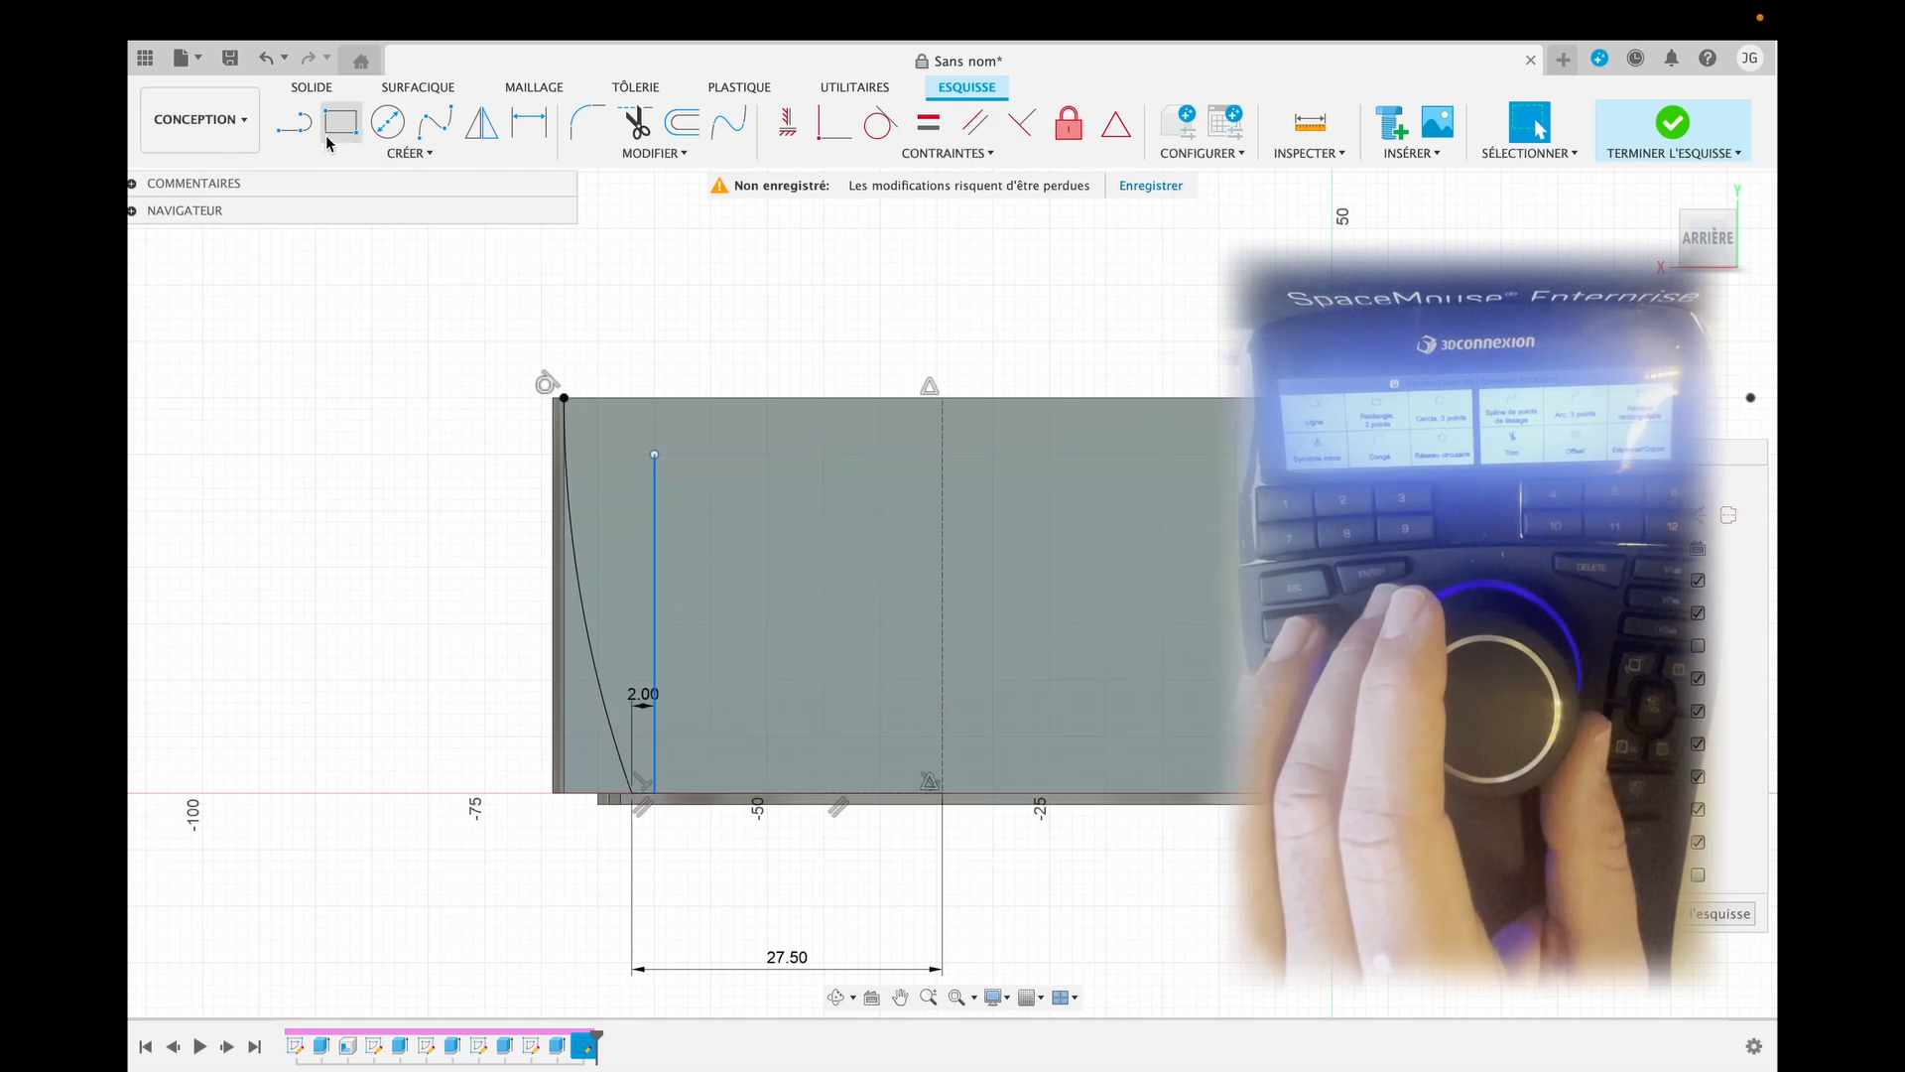
# Draw a 23.5 mm horizontal line from the top of the vertical line toward the centreline.
pyautogui.click(294, 121)
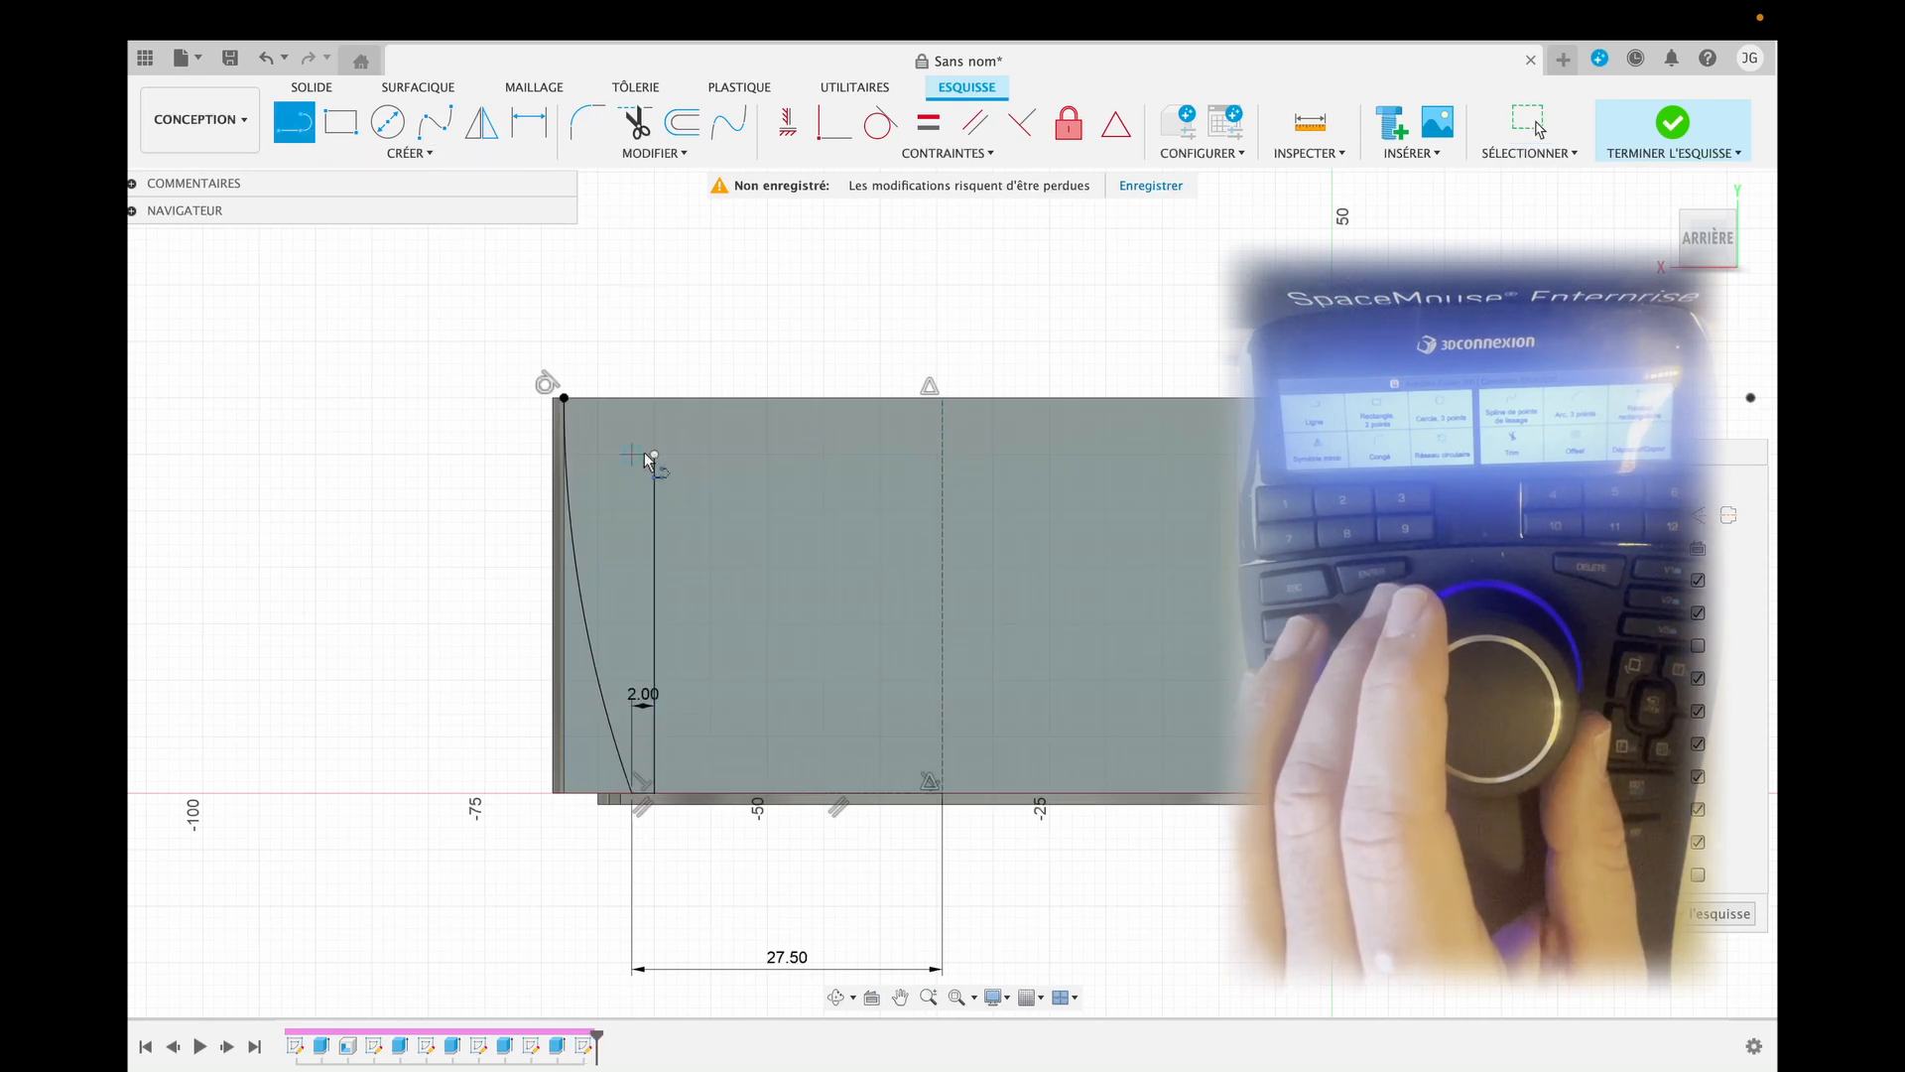
pyautogui.click(655, 453)
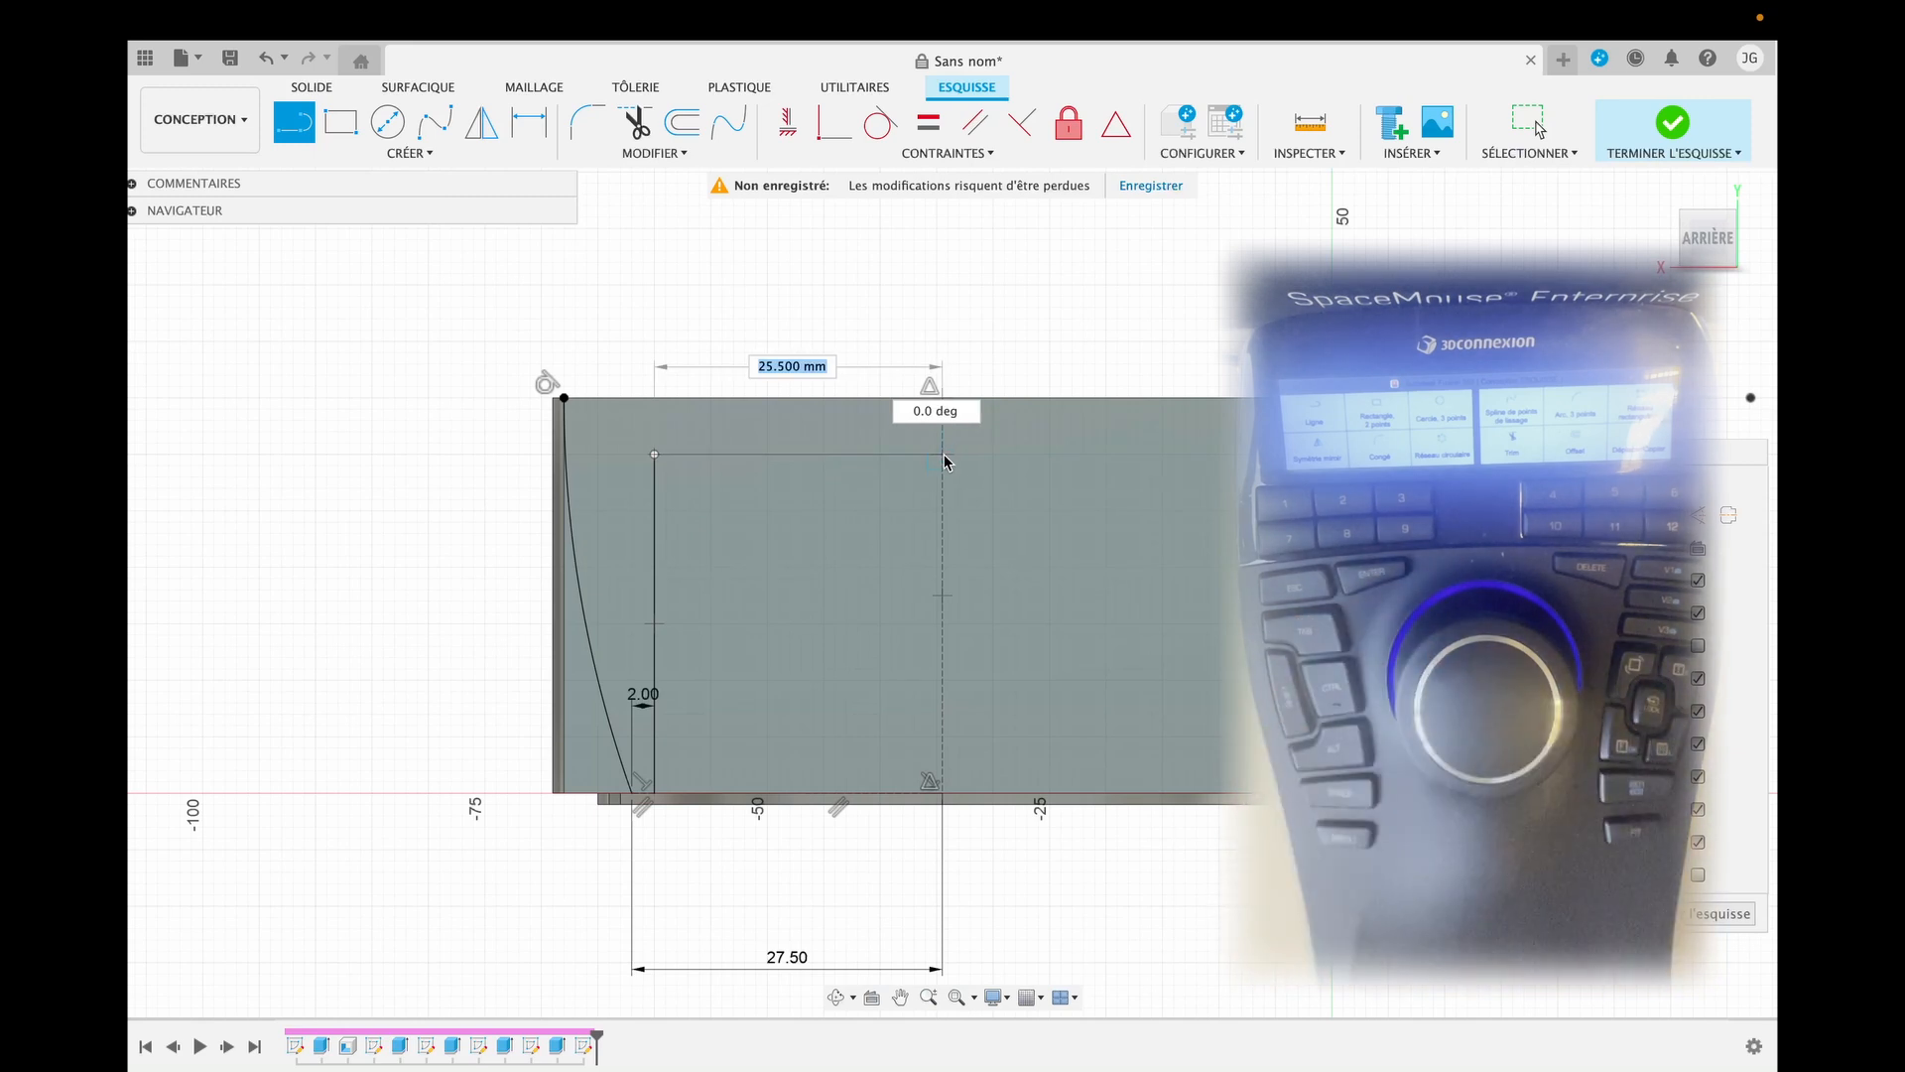
pyautogui.write('23')
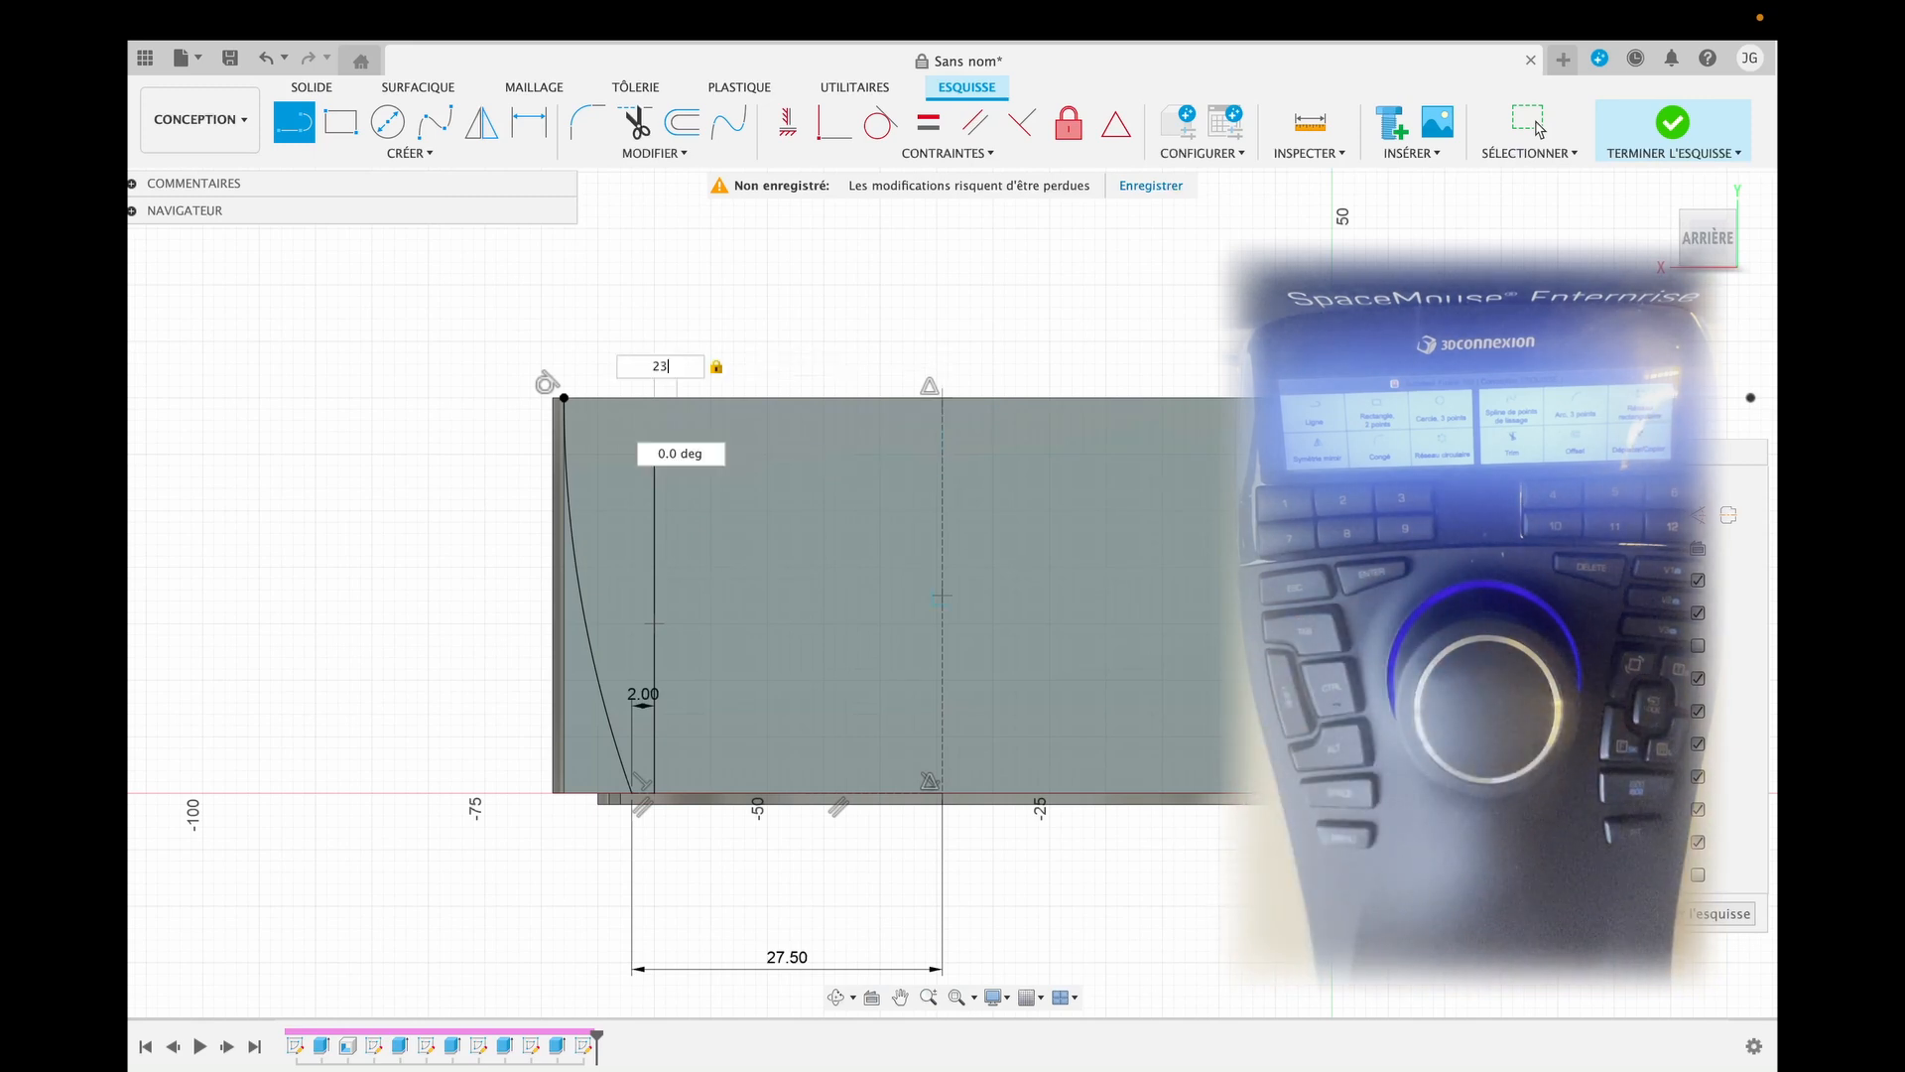
pyautogui.write(',5')
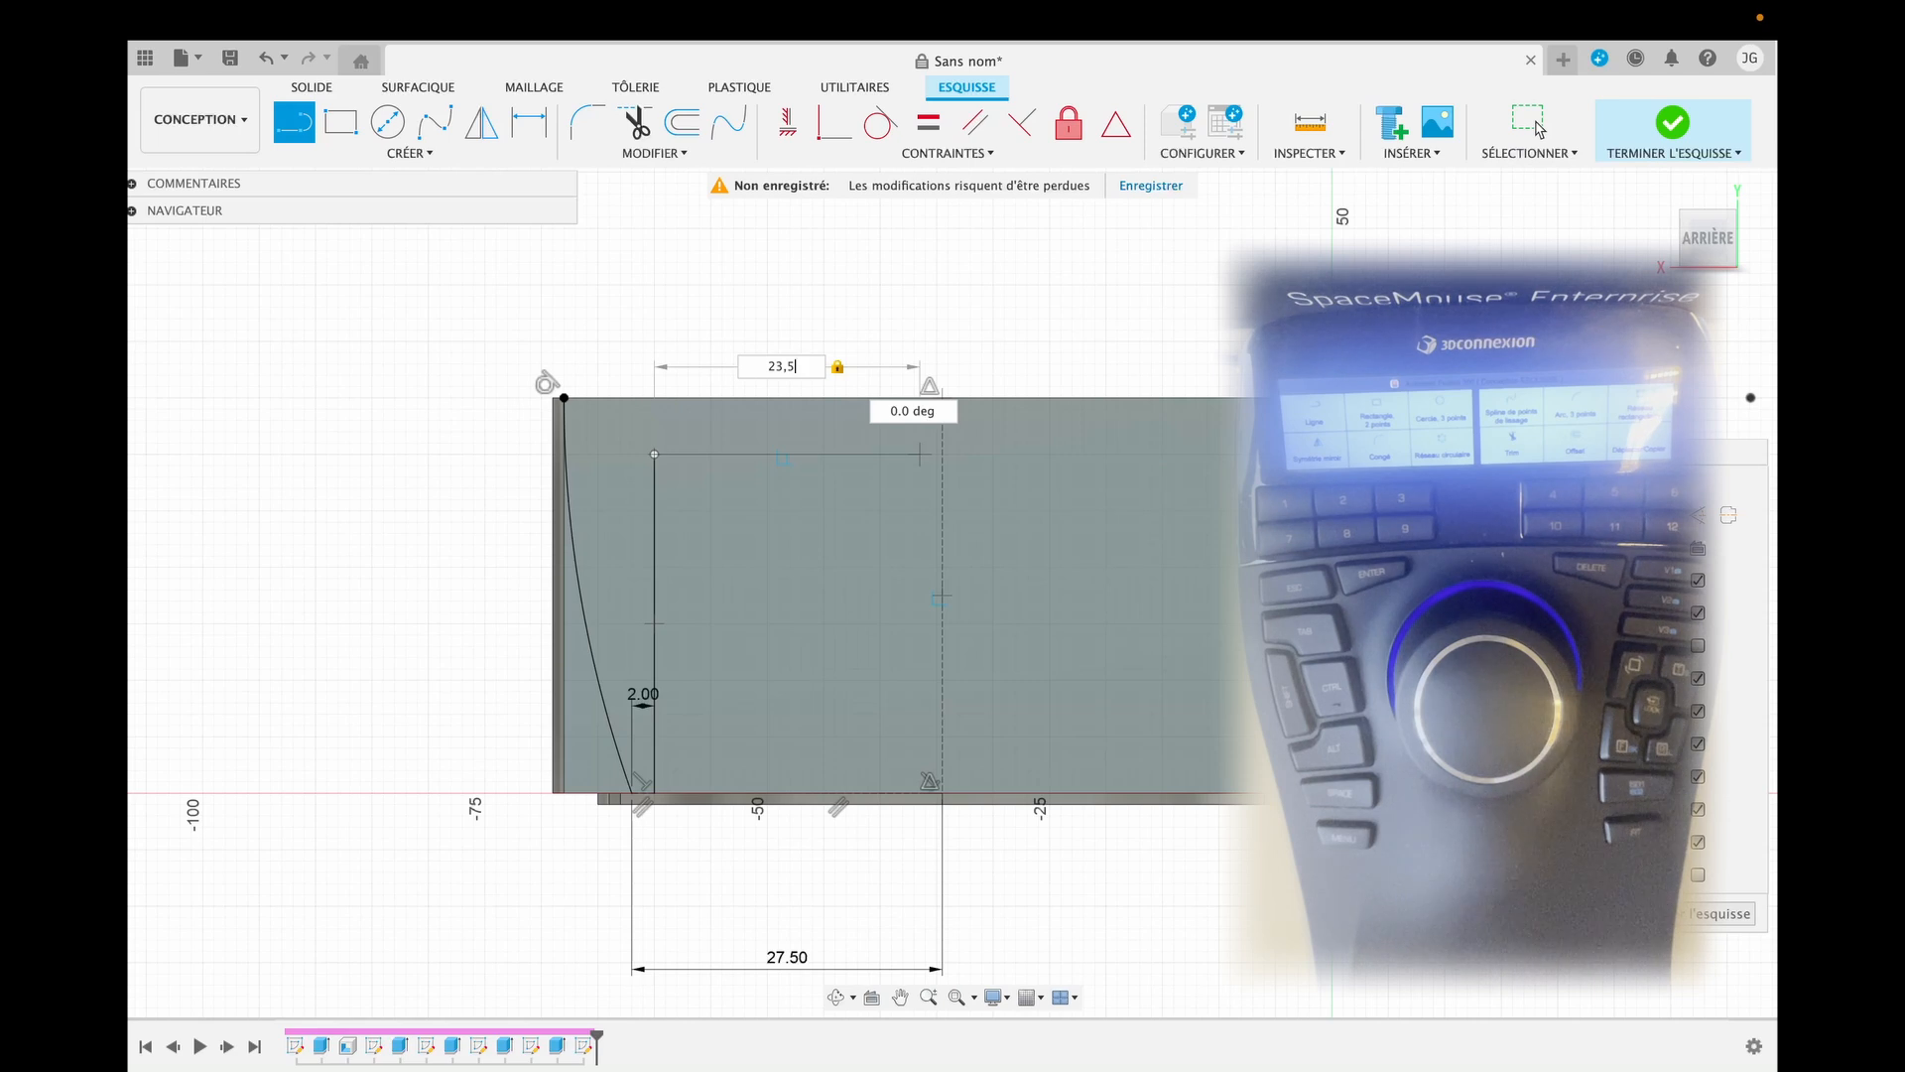
pyautogui.press('Return')
pyautogui.press('Escape')
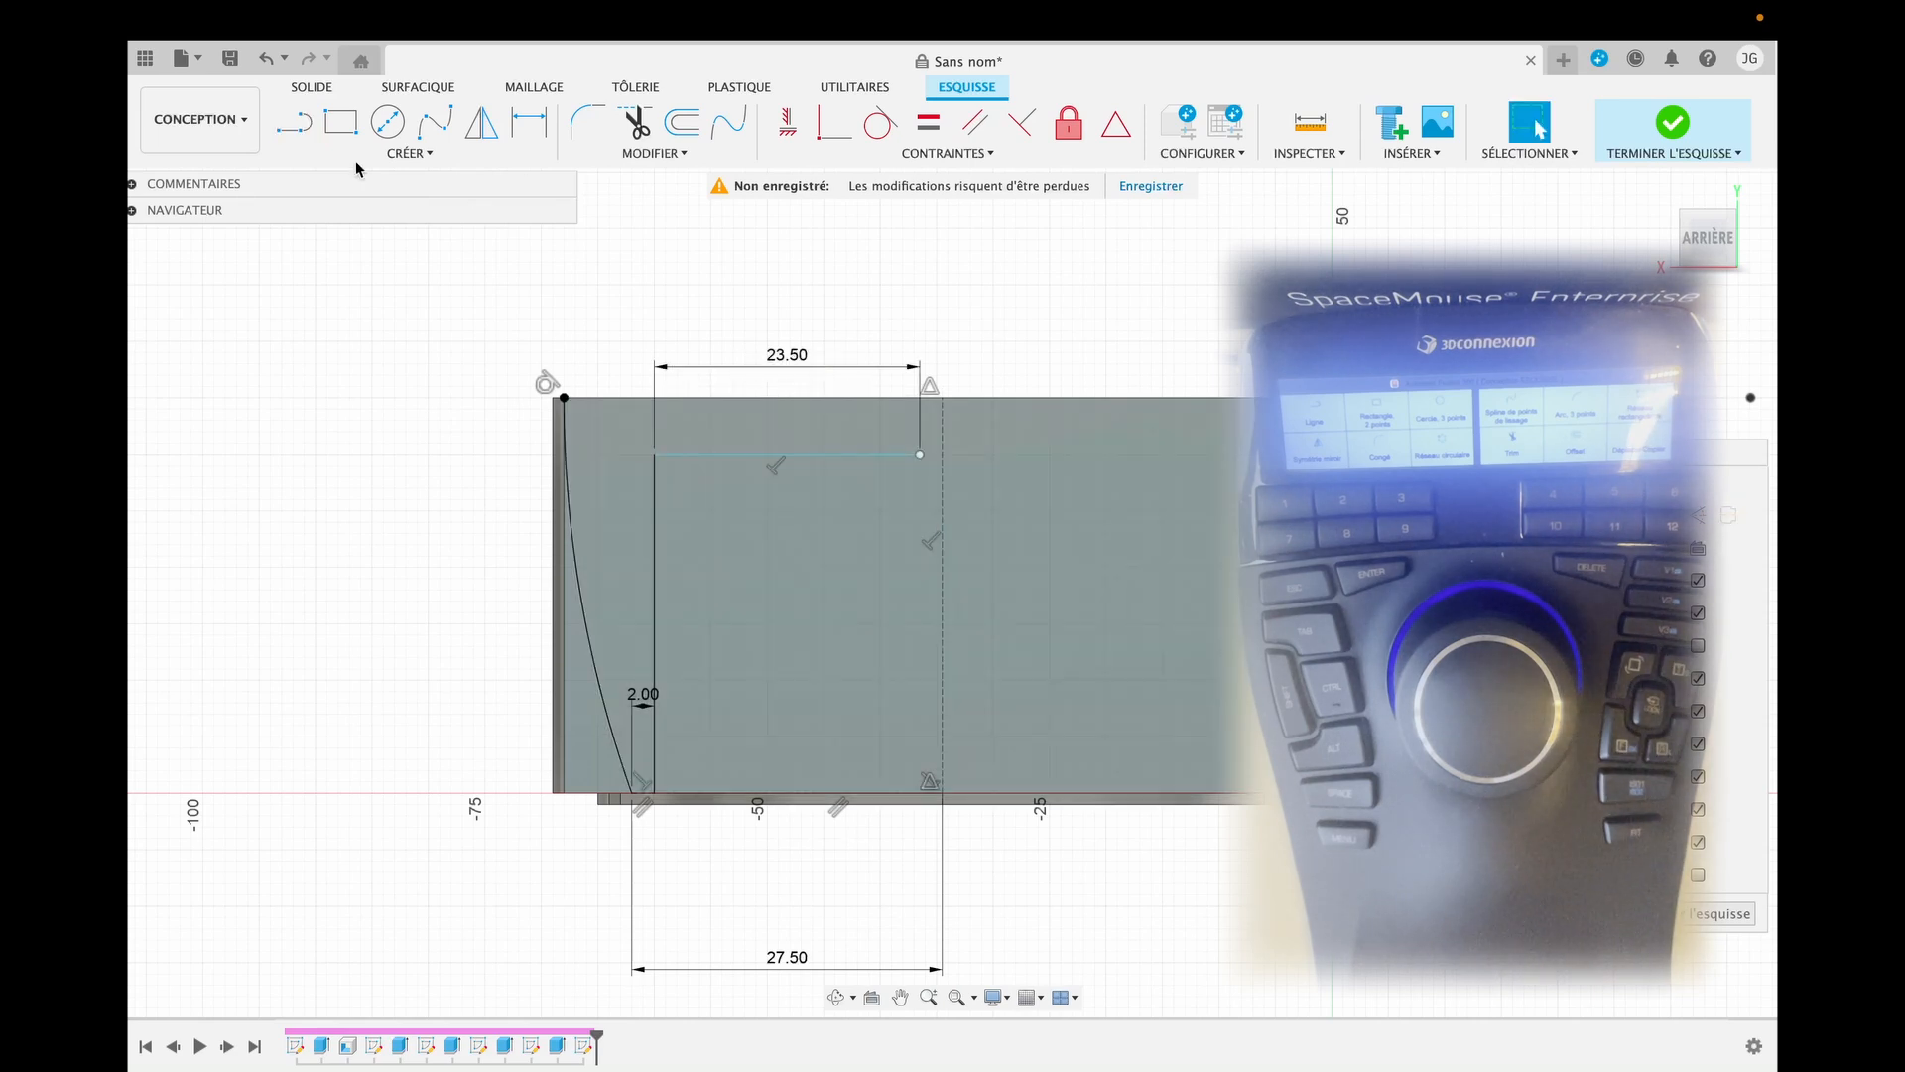
# Draw a short line sloping upward from the end of the 23.5 mm line to the centreline.
pyautogui.click(299, 133)
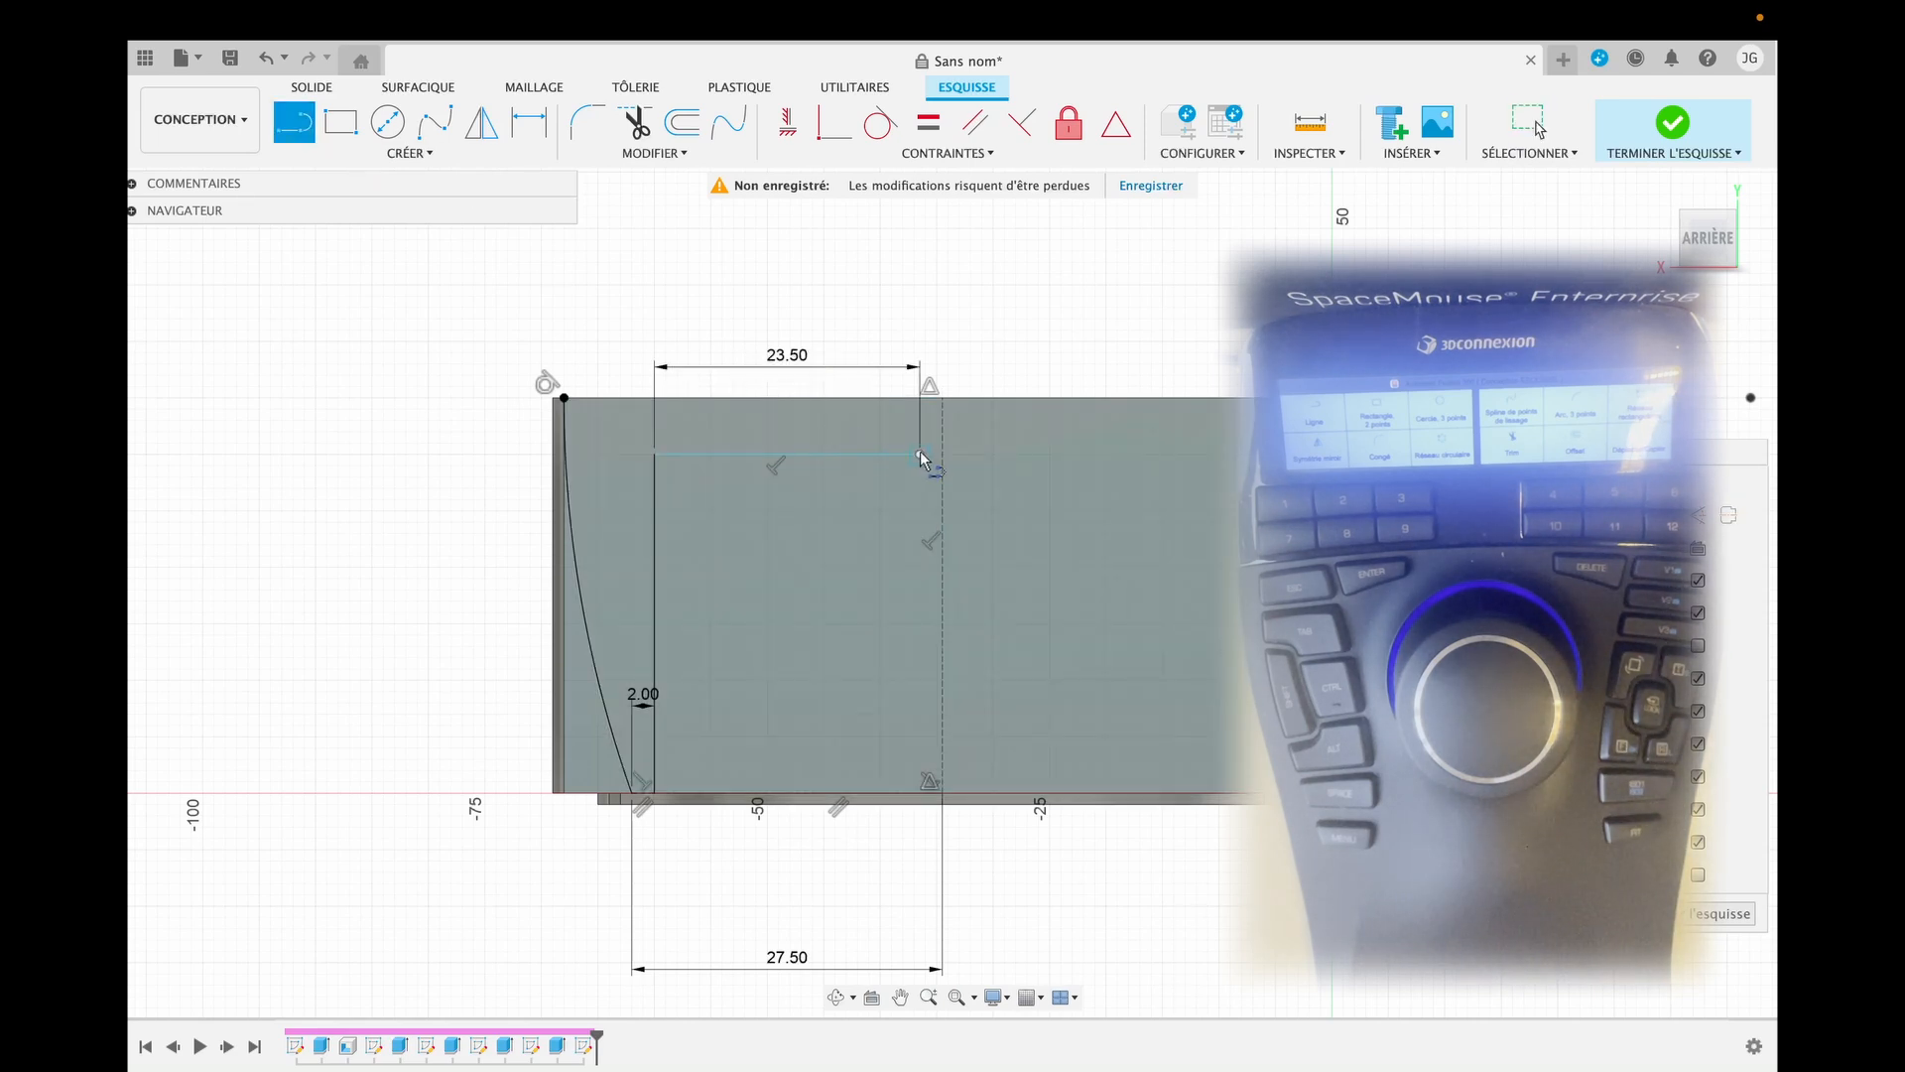
pyautogui.click(921, 455)
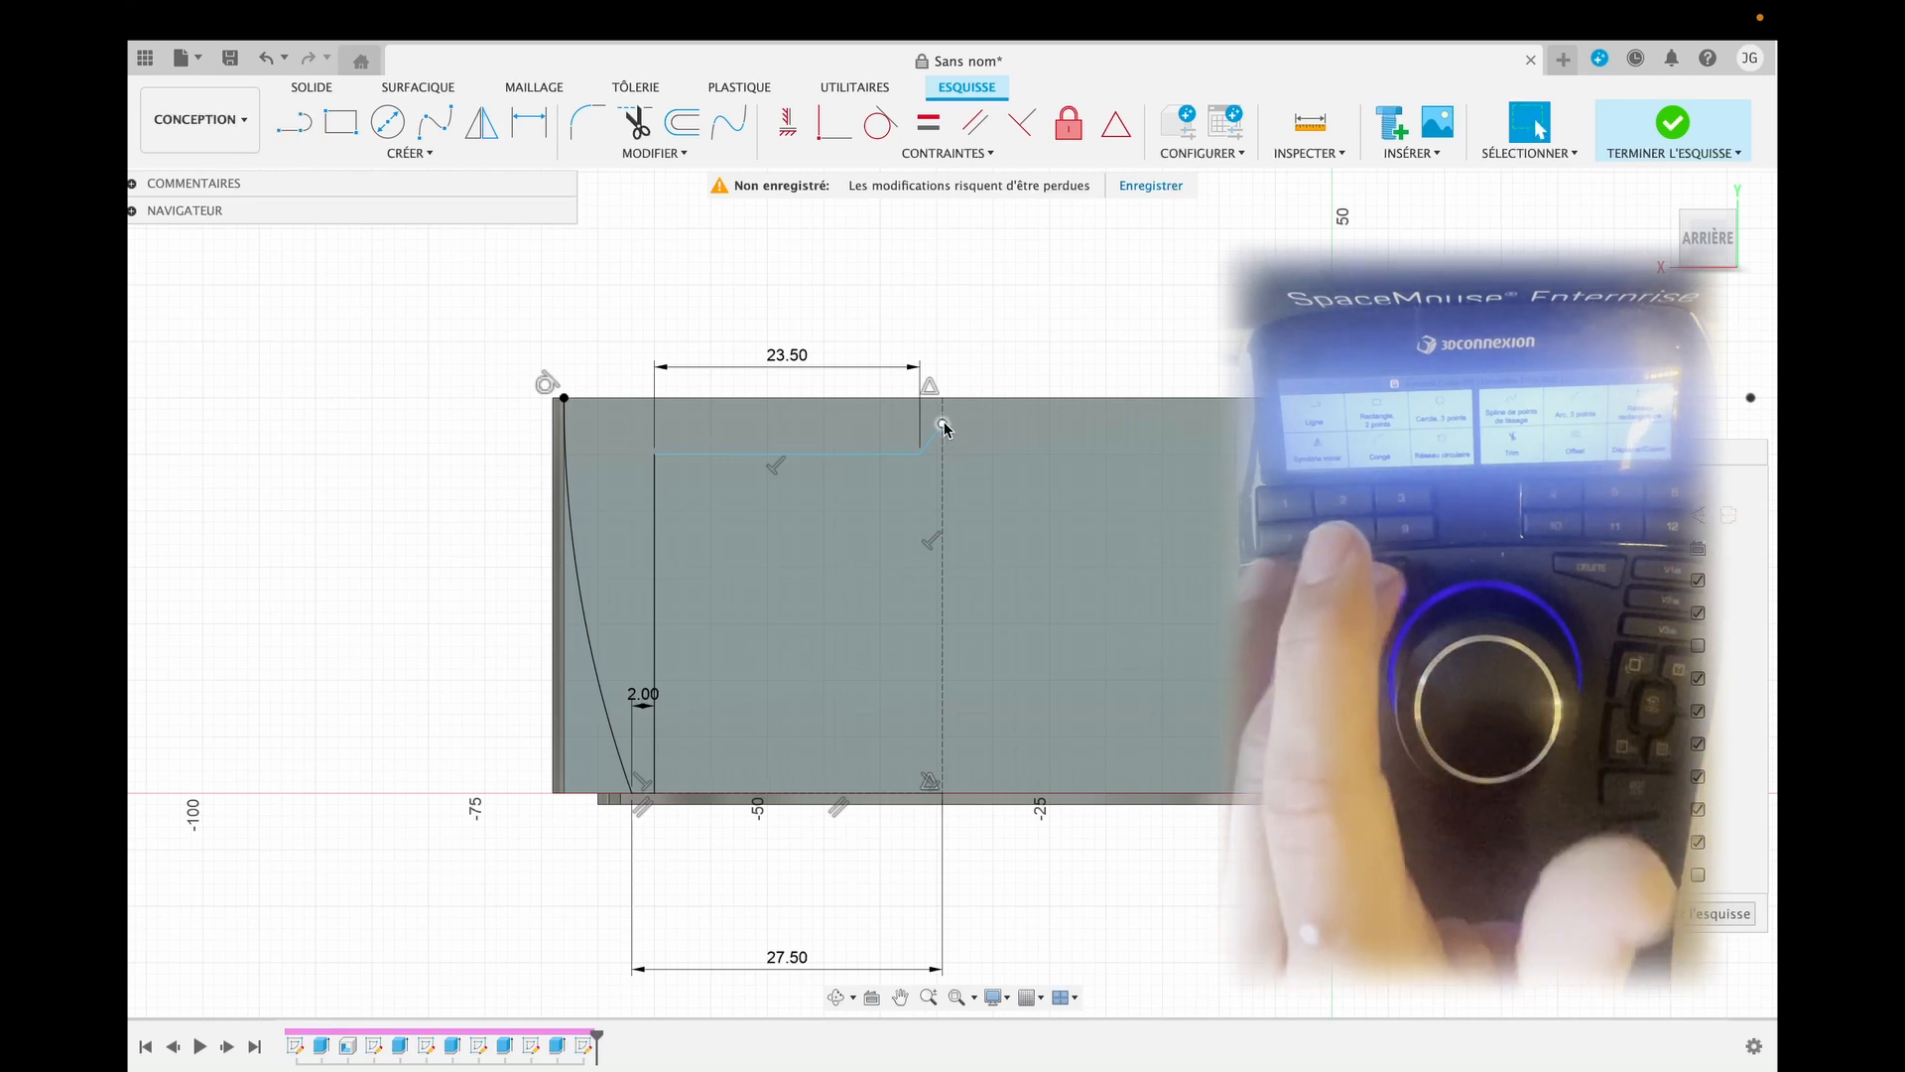
pyautogui.press('Escape')
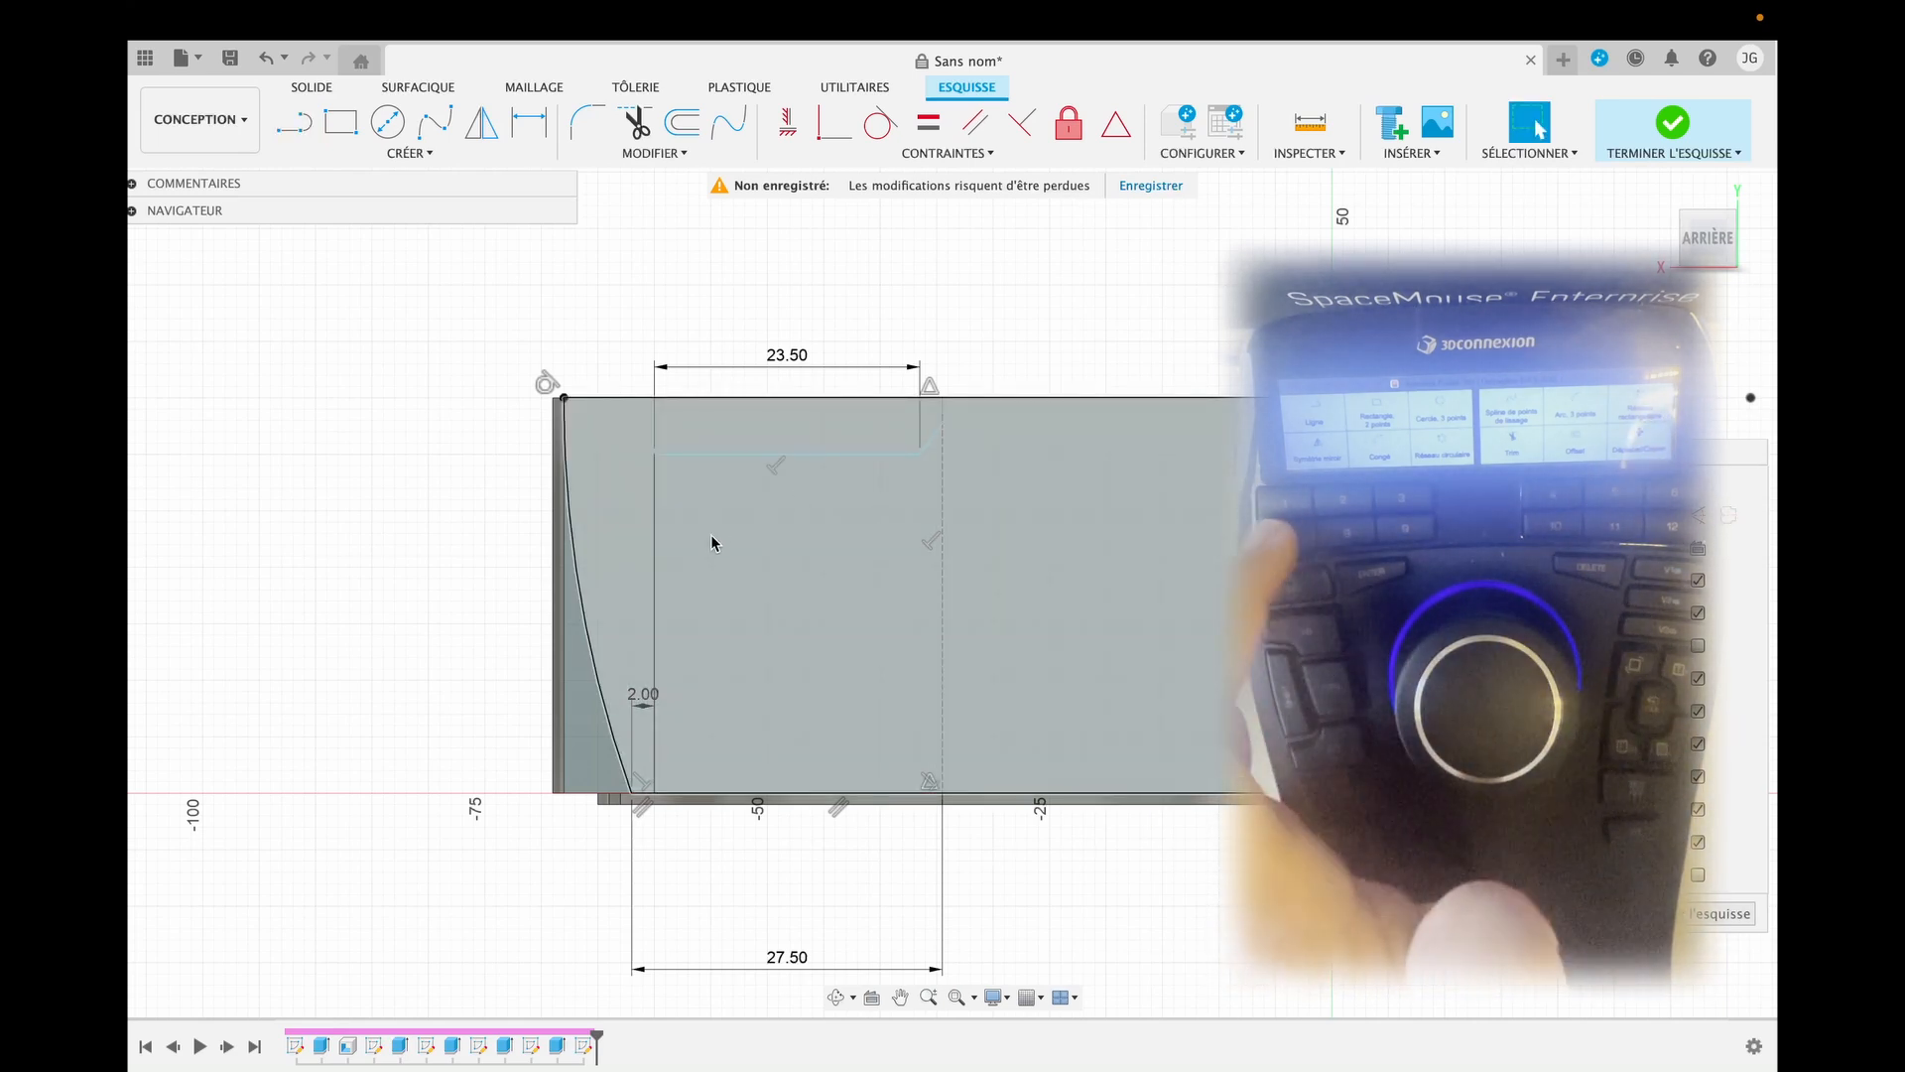
# Mirror the arc and the four profile lines about the dashed vertical centreline and finish the sketch.
pyautogui.press('7')
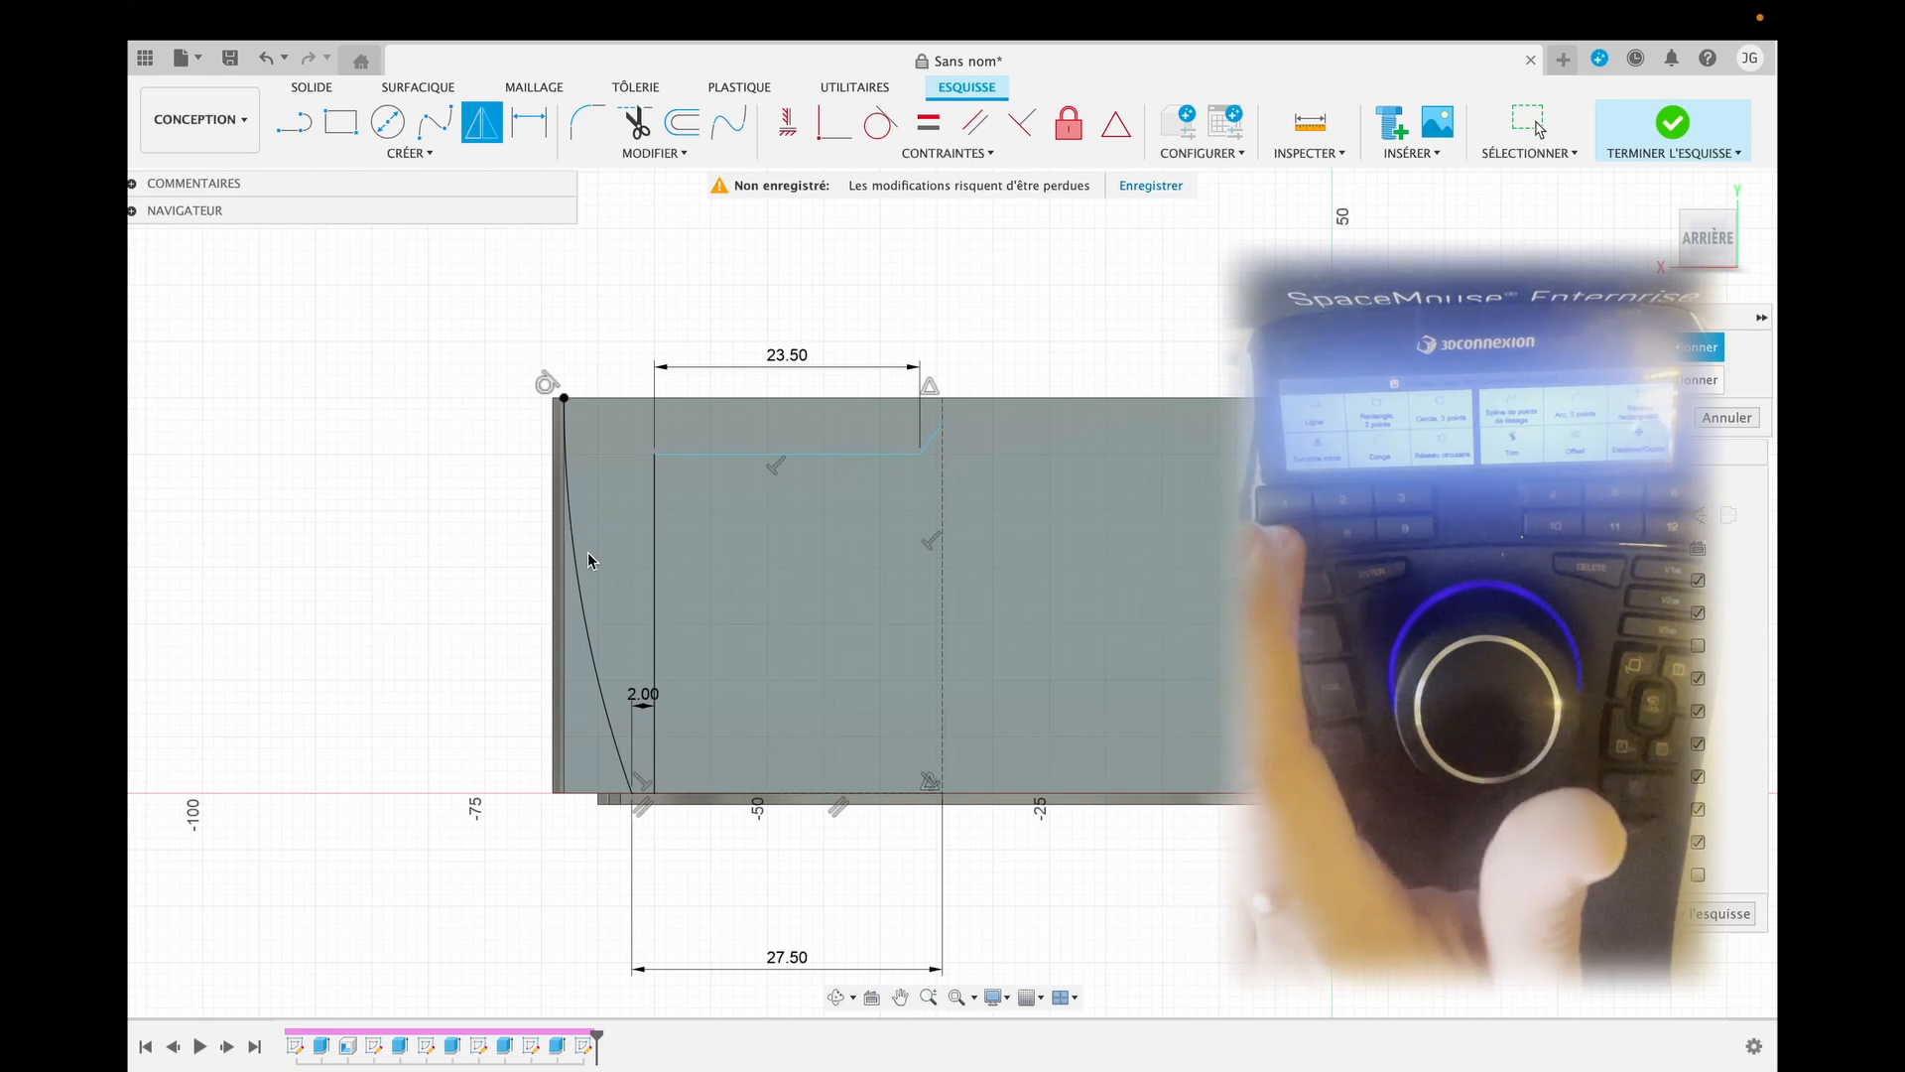
pyautogui.click(625, 800)
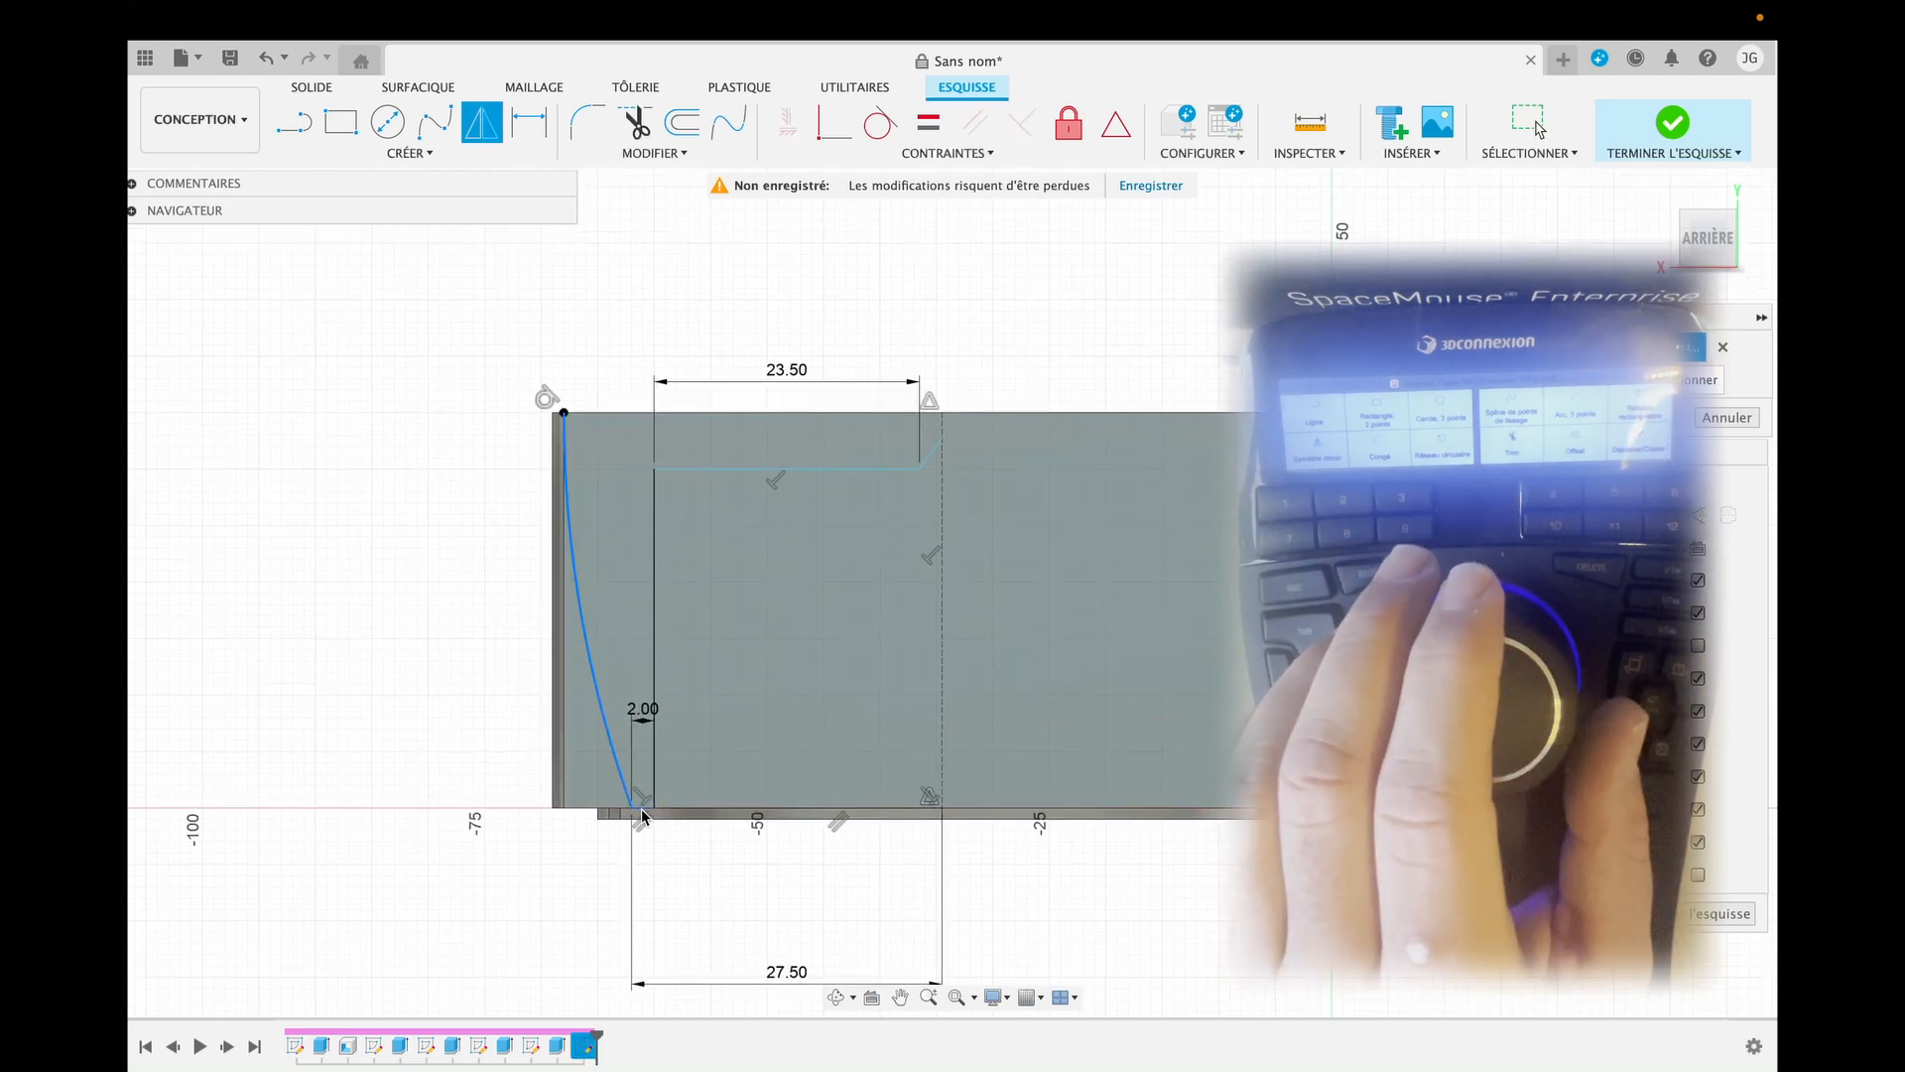
pyautogui.scroll(3, 643, 814)
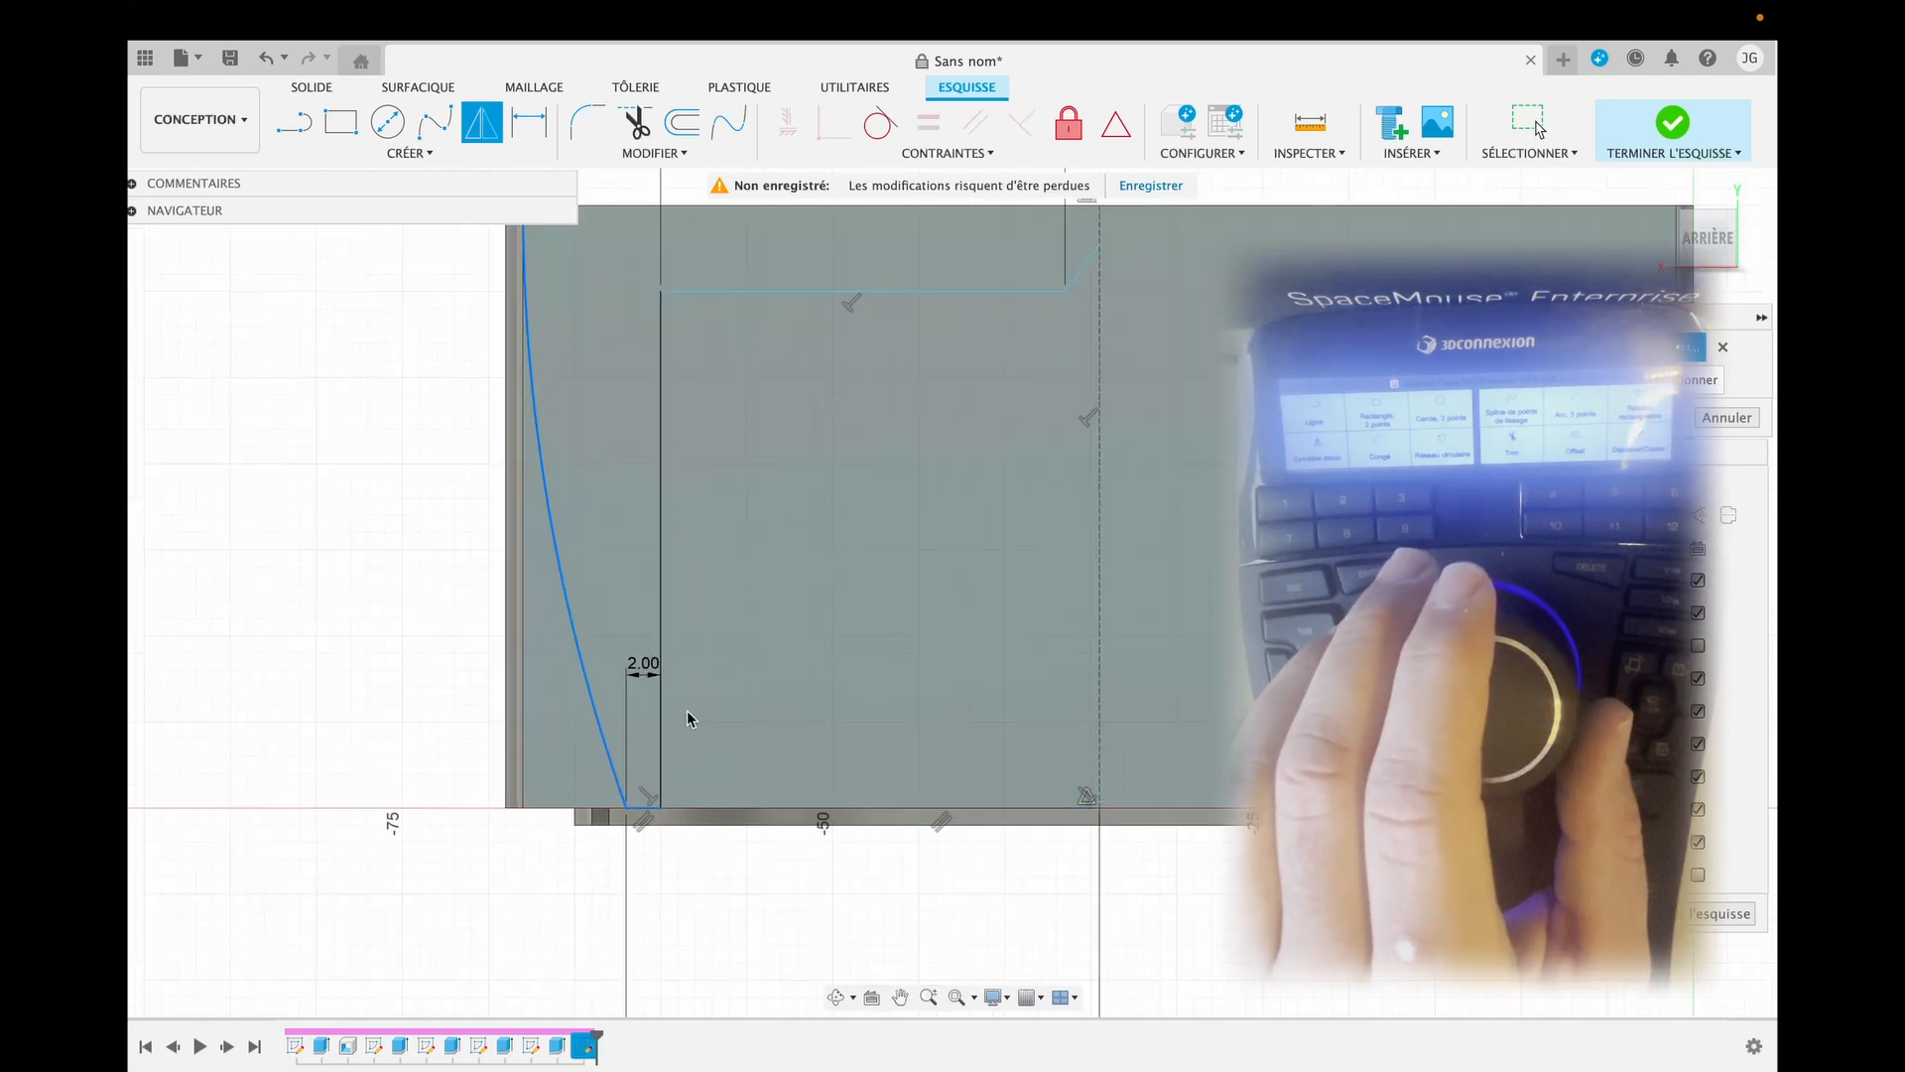
pyautogui.click(662, 719)
pyautogui.scroll(-5, 744, 623)
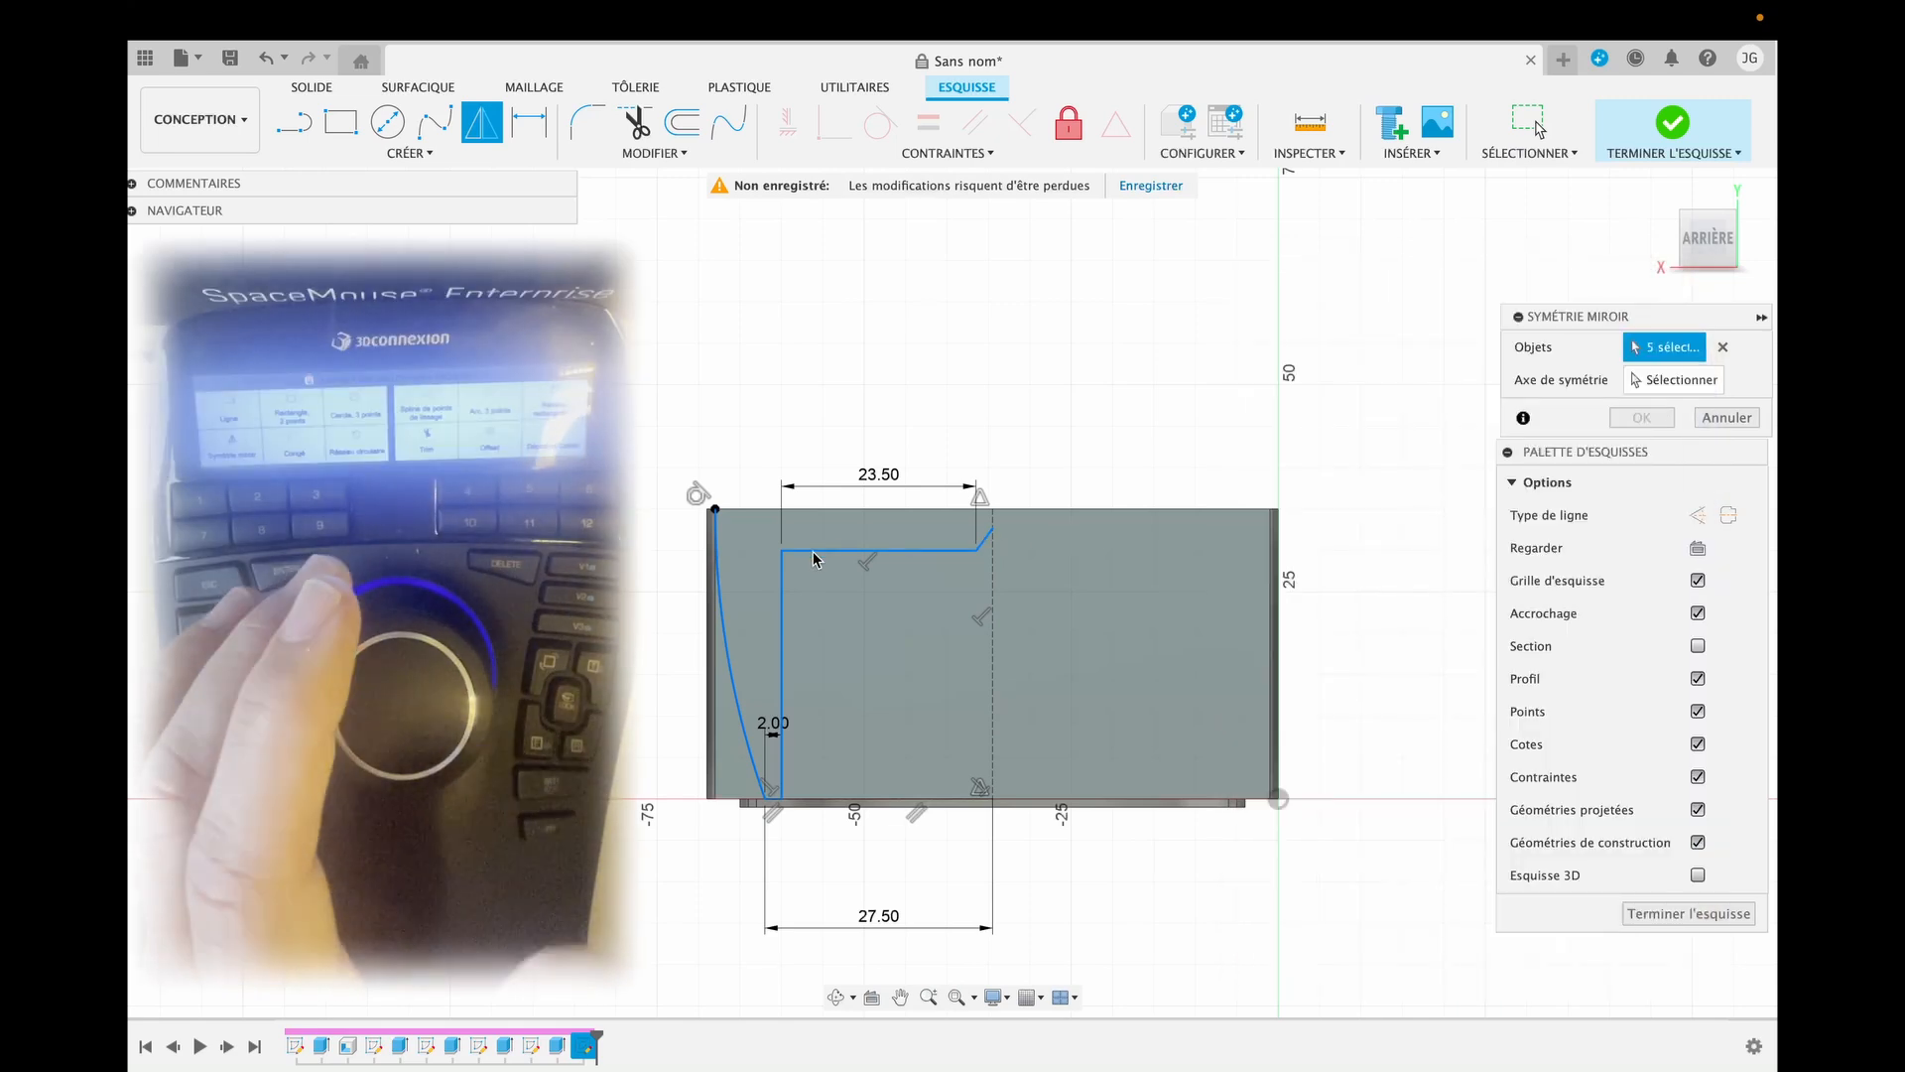
pyautogui.click(1663, 387)
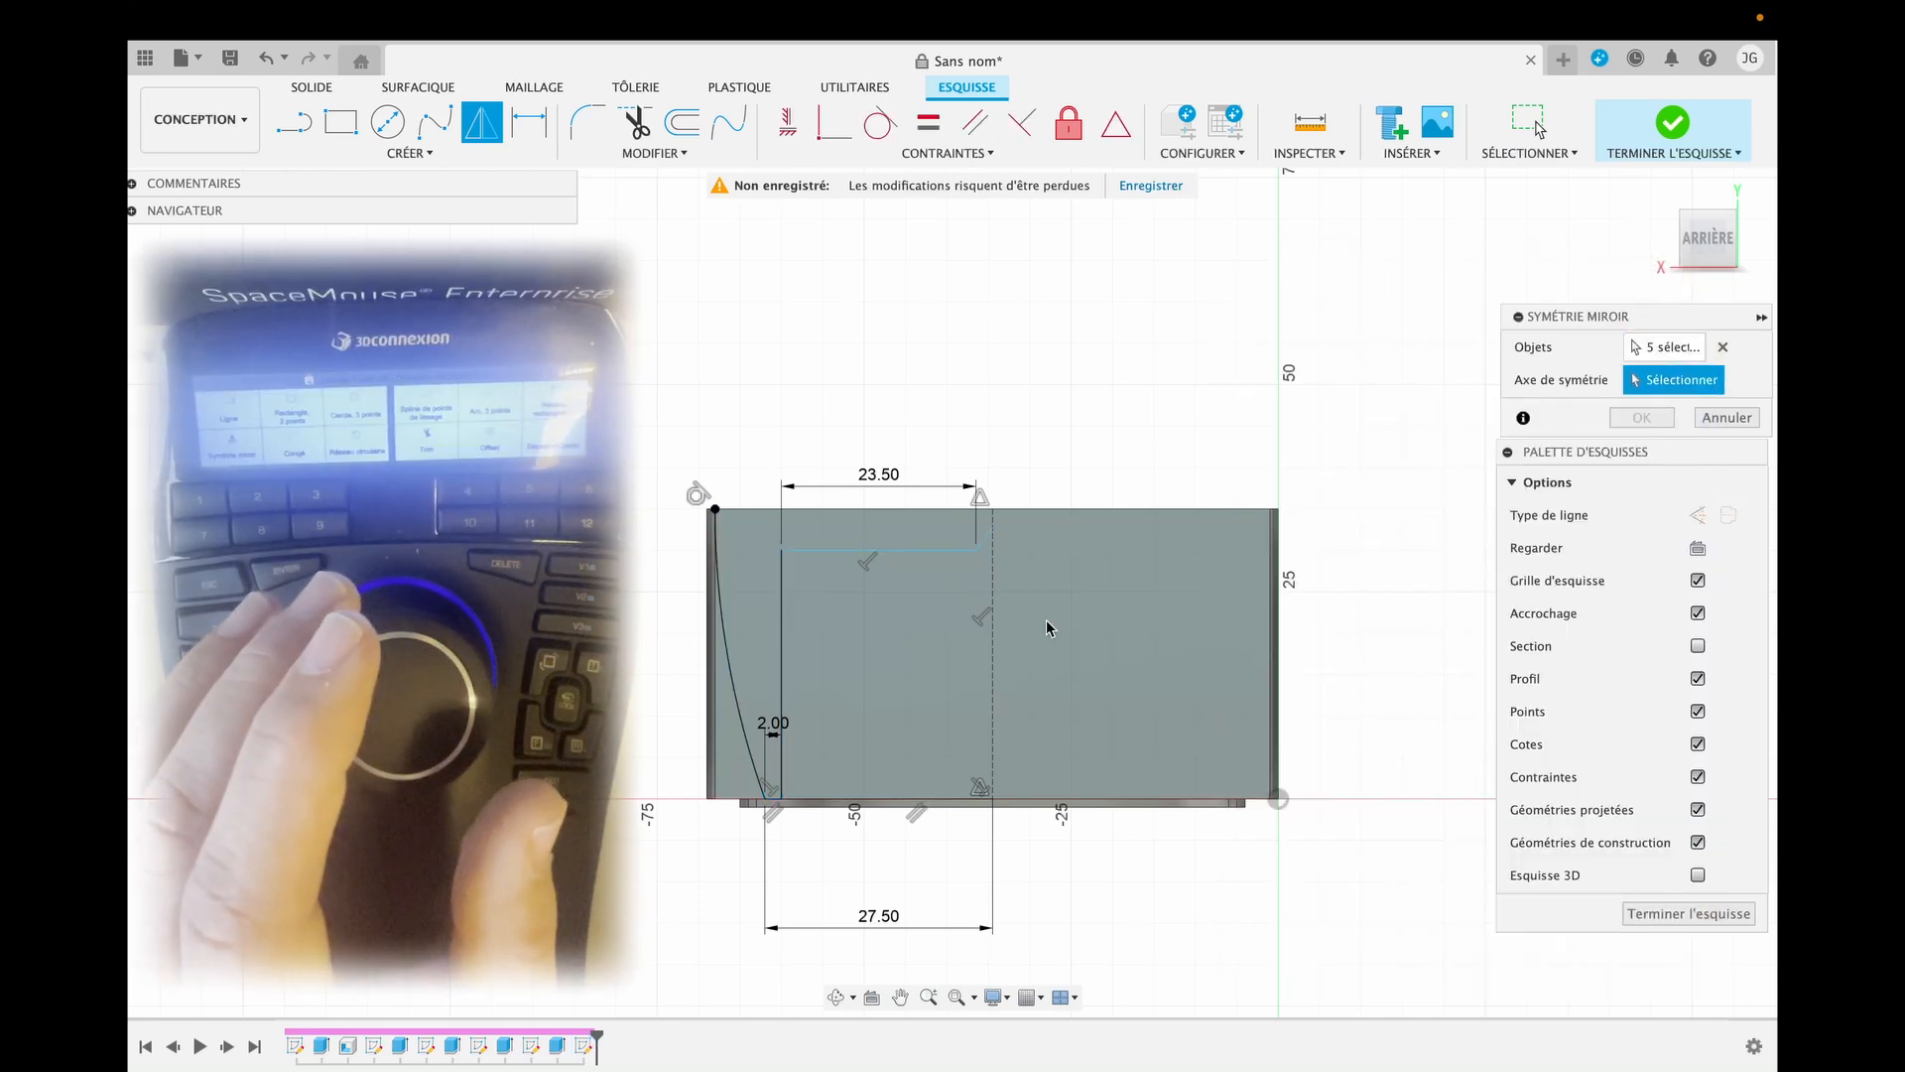
pyautogui.click(994, 651)
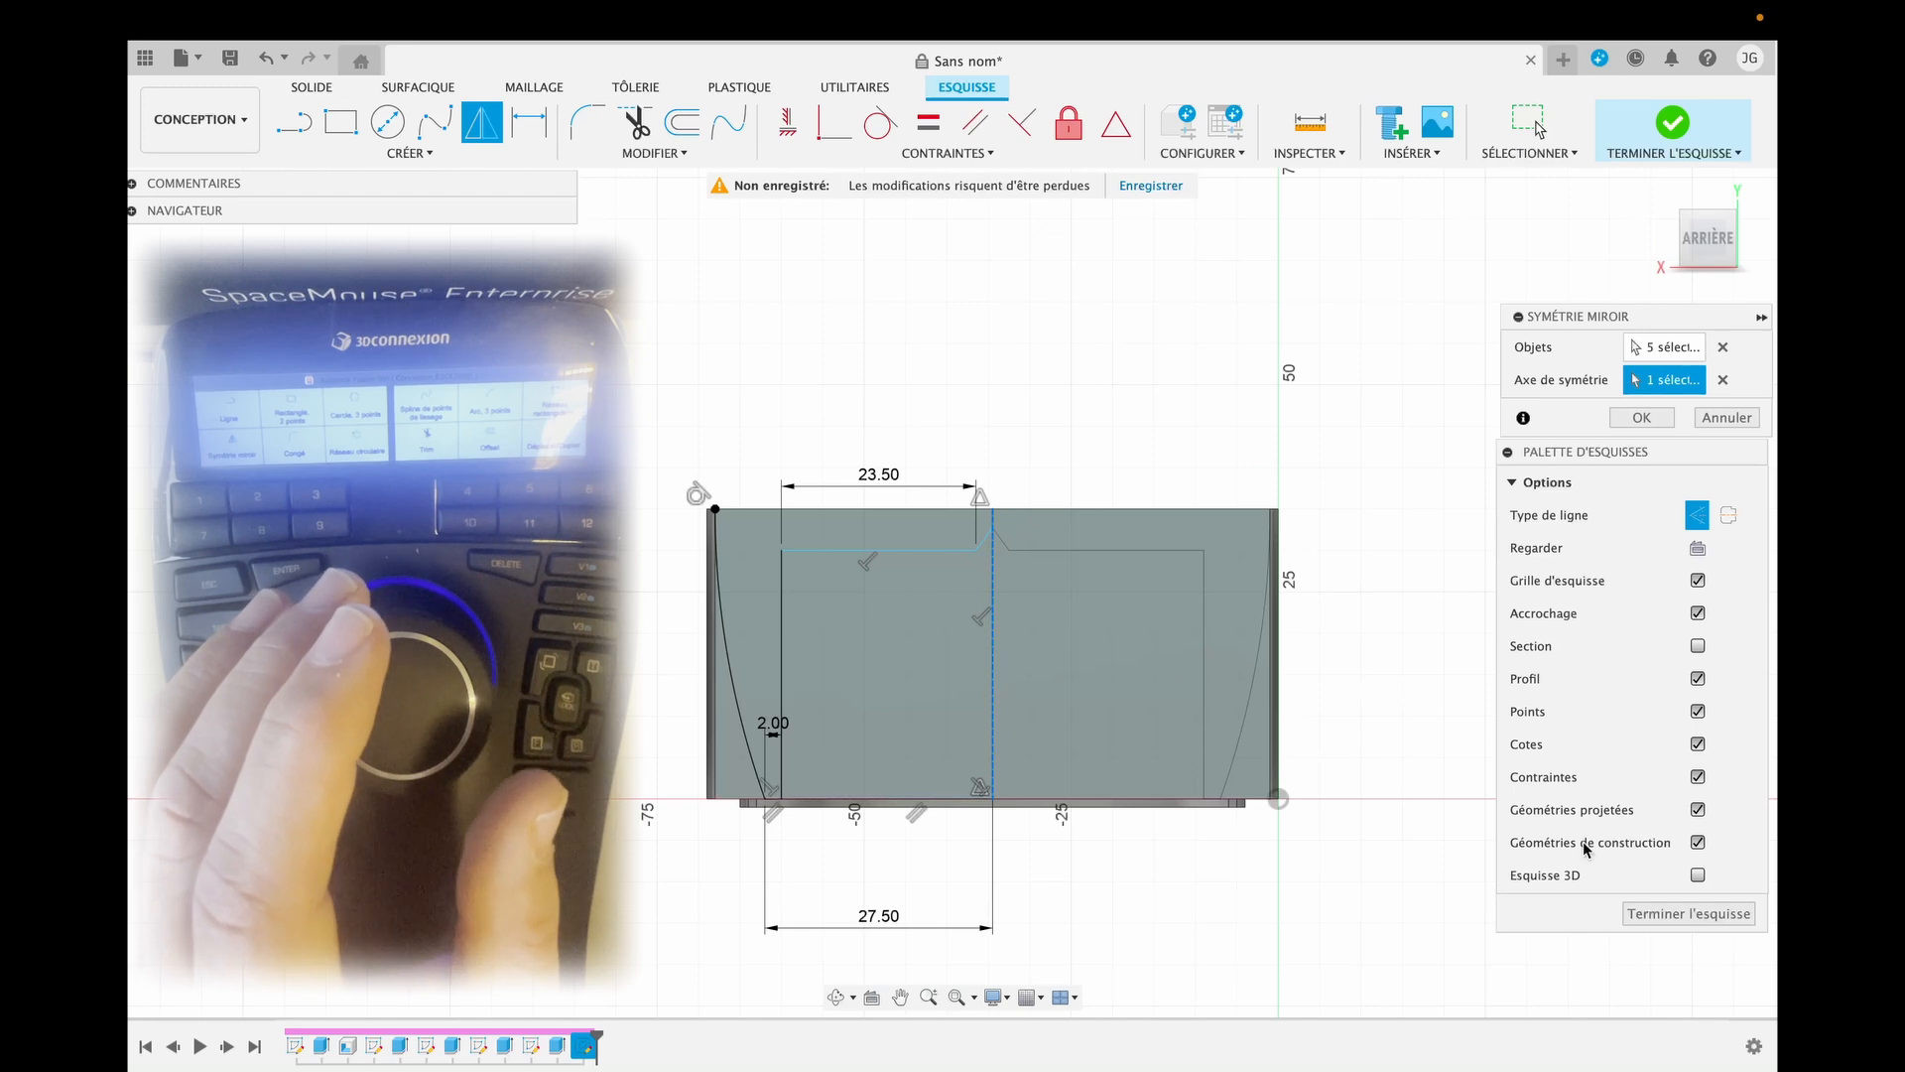
pyautogui.click(1649, 913)
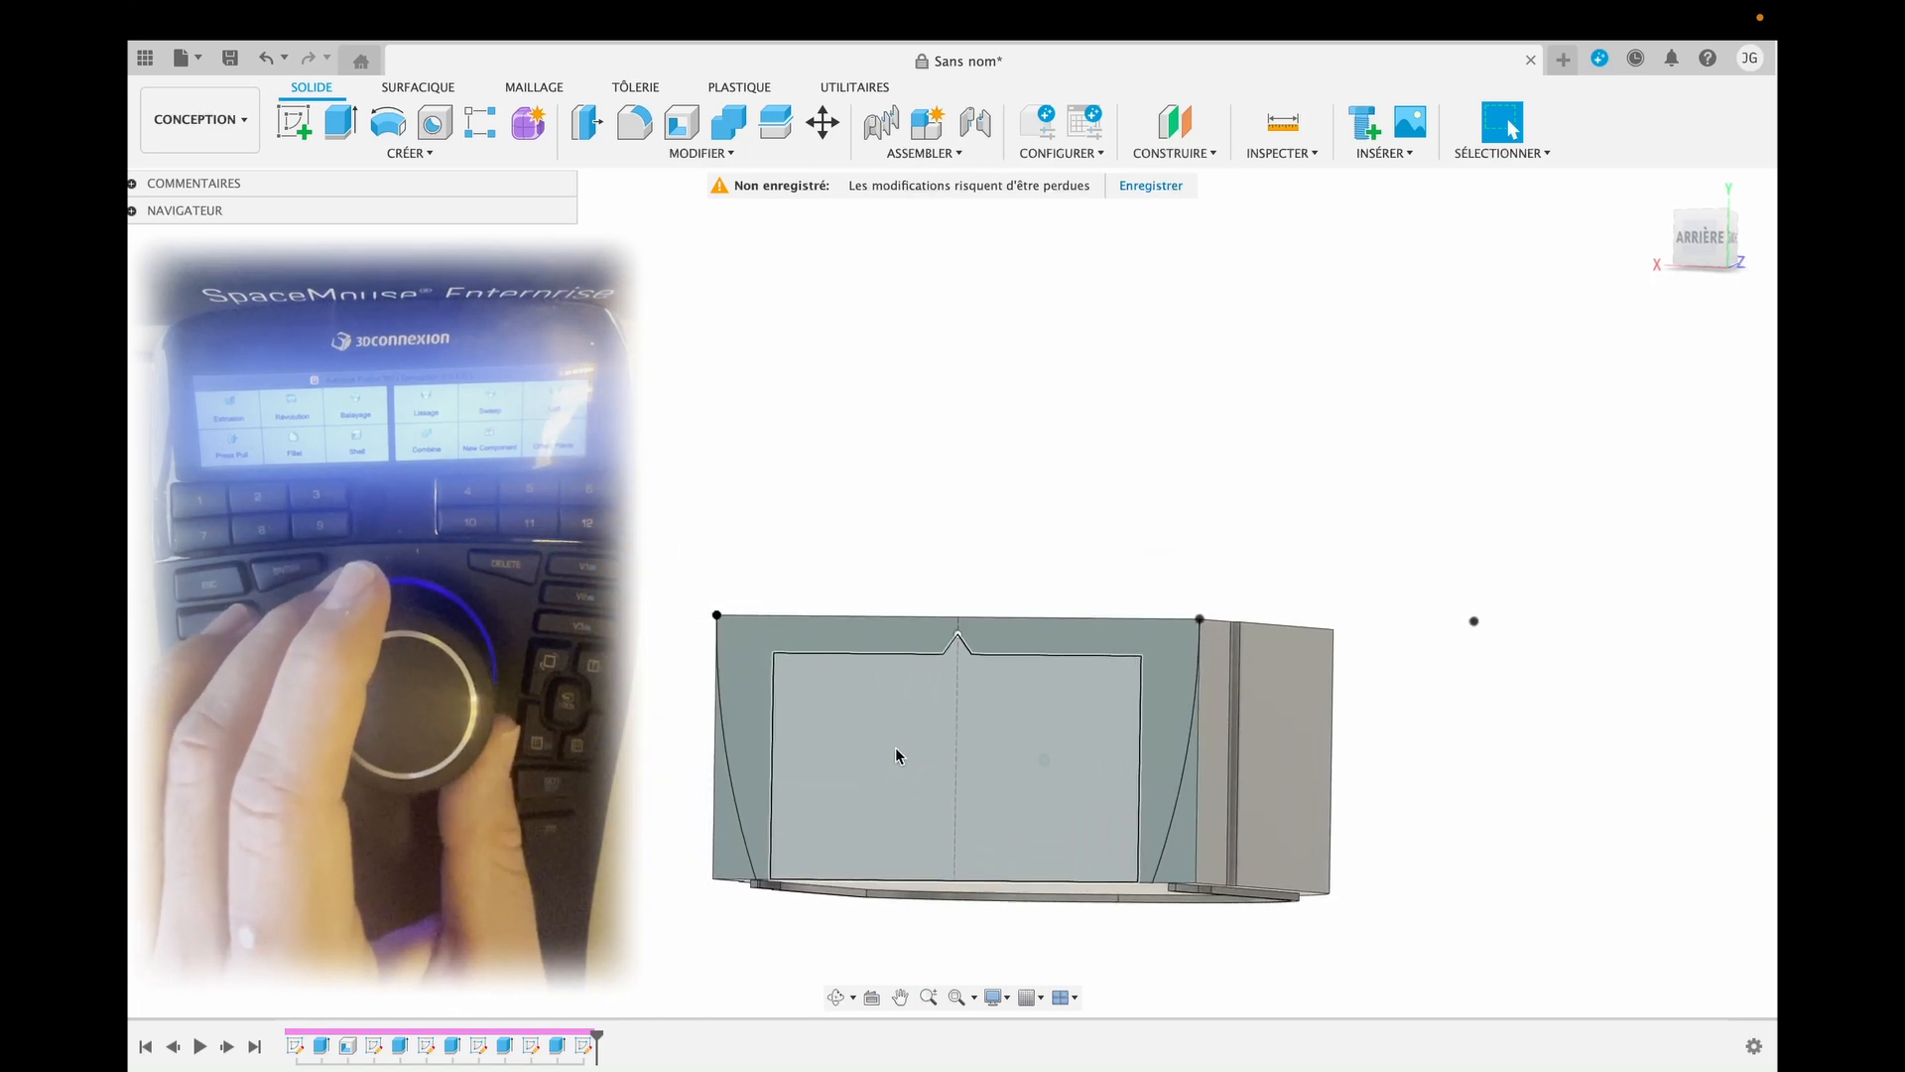
# Extrude the central recess and the two curved side regions of the back-face sketch by -6 mm as a cut.
pyautogui.press('e')
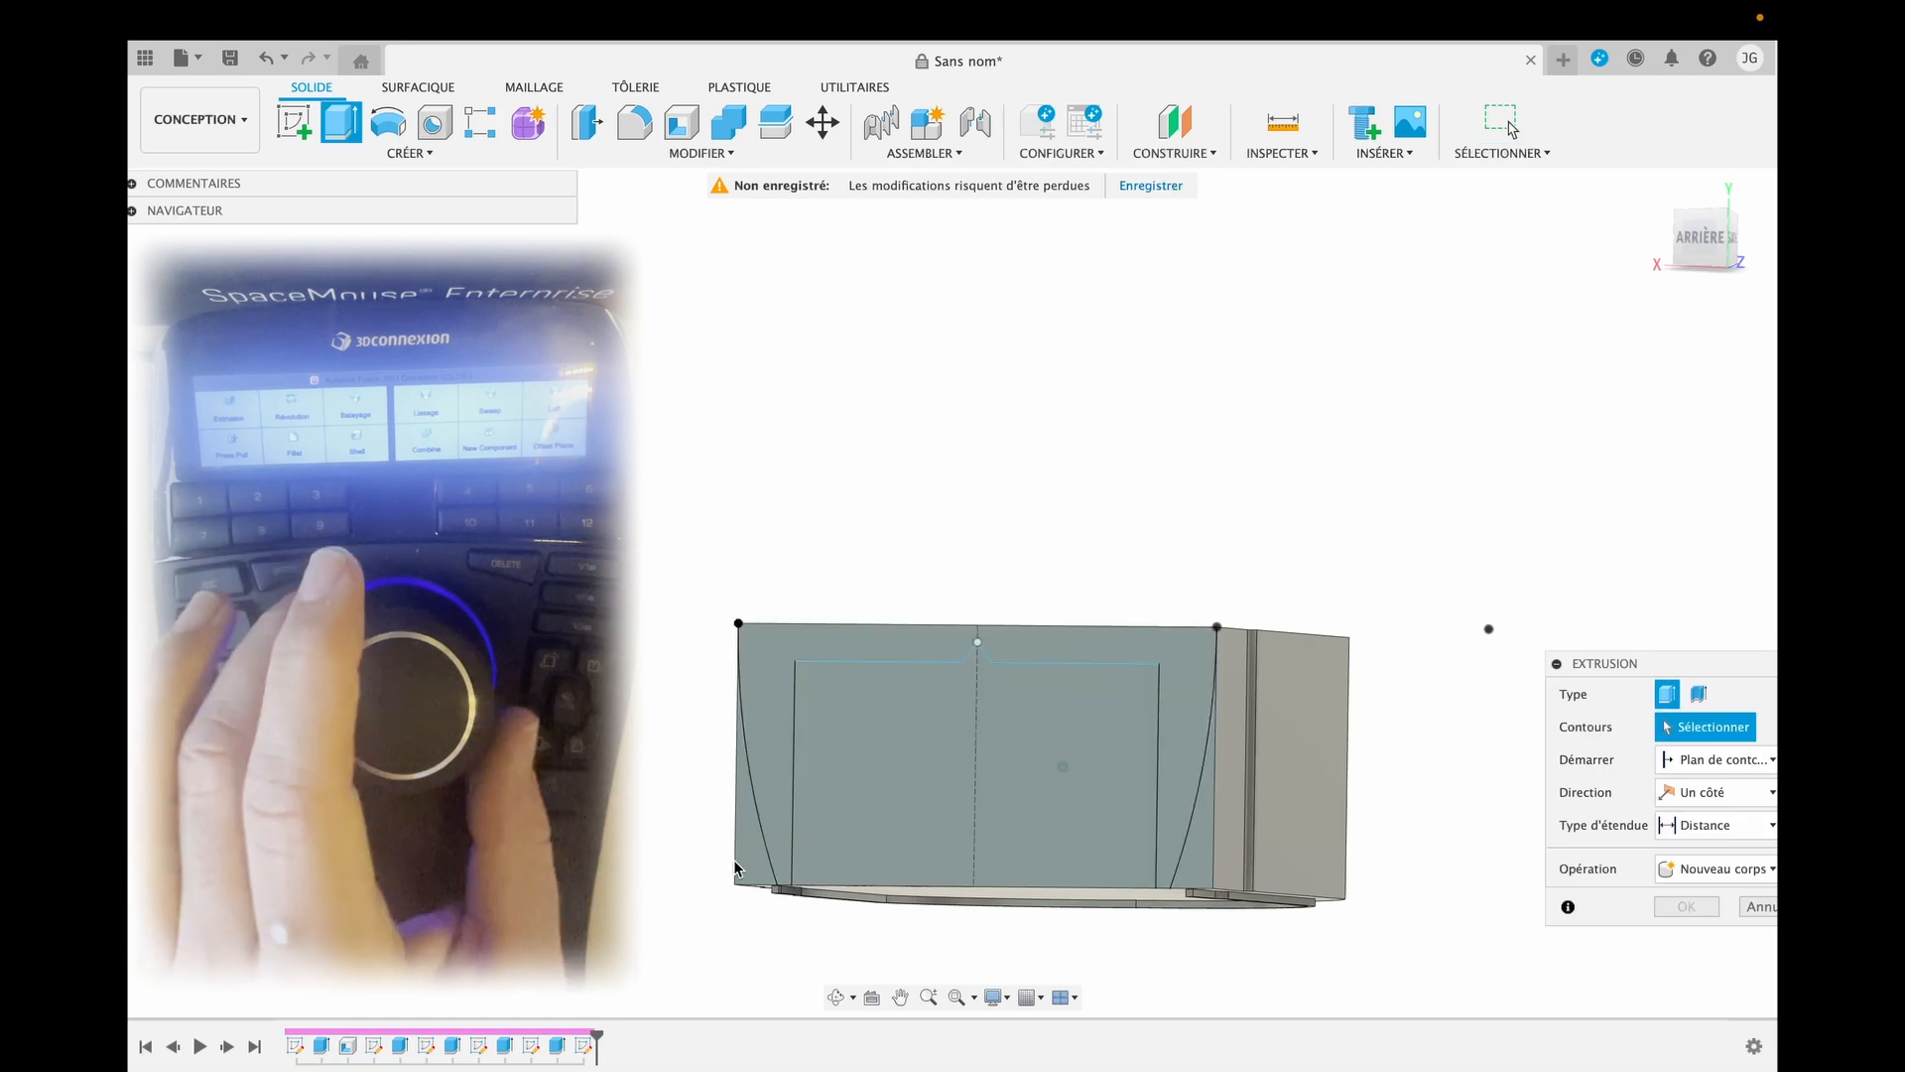
pyautogui.click(740, 849)
pyautogui.click(871, 786)
pyautogui.click(1210, 807)
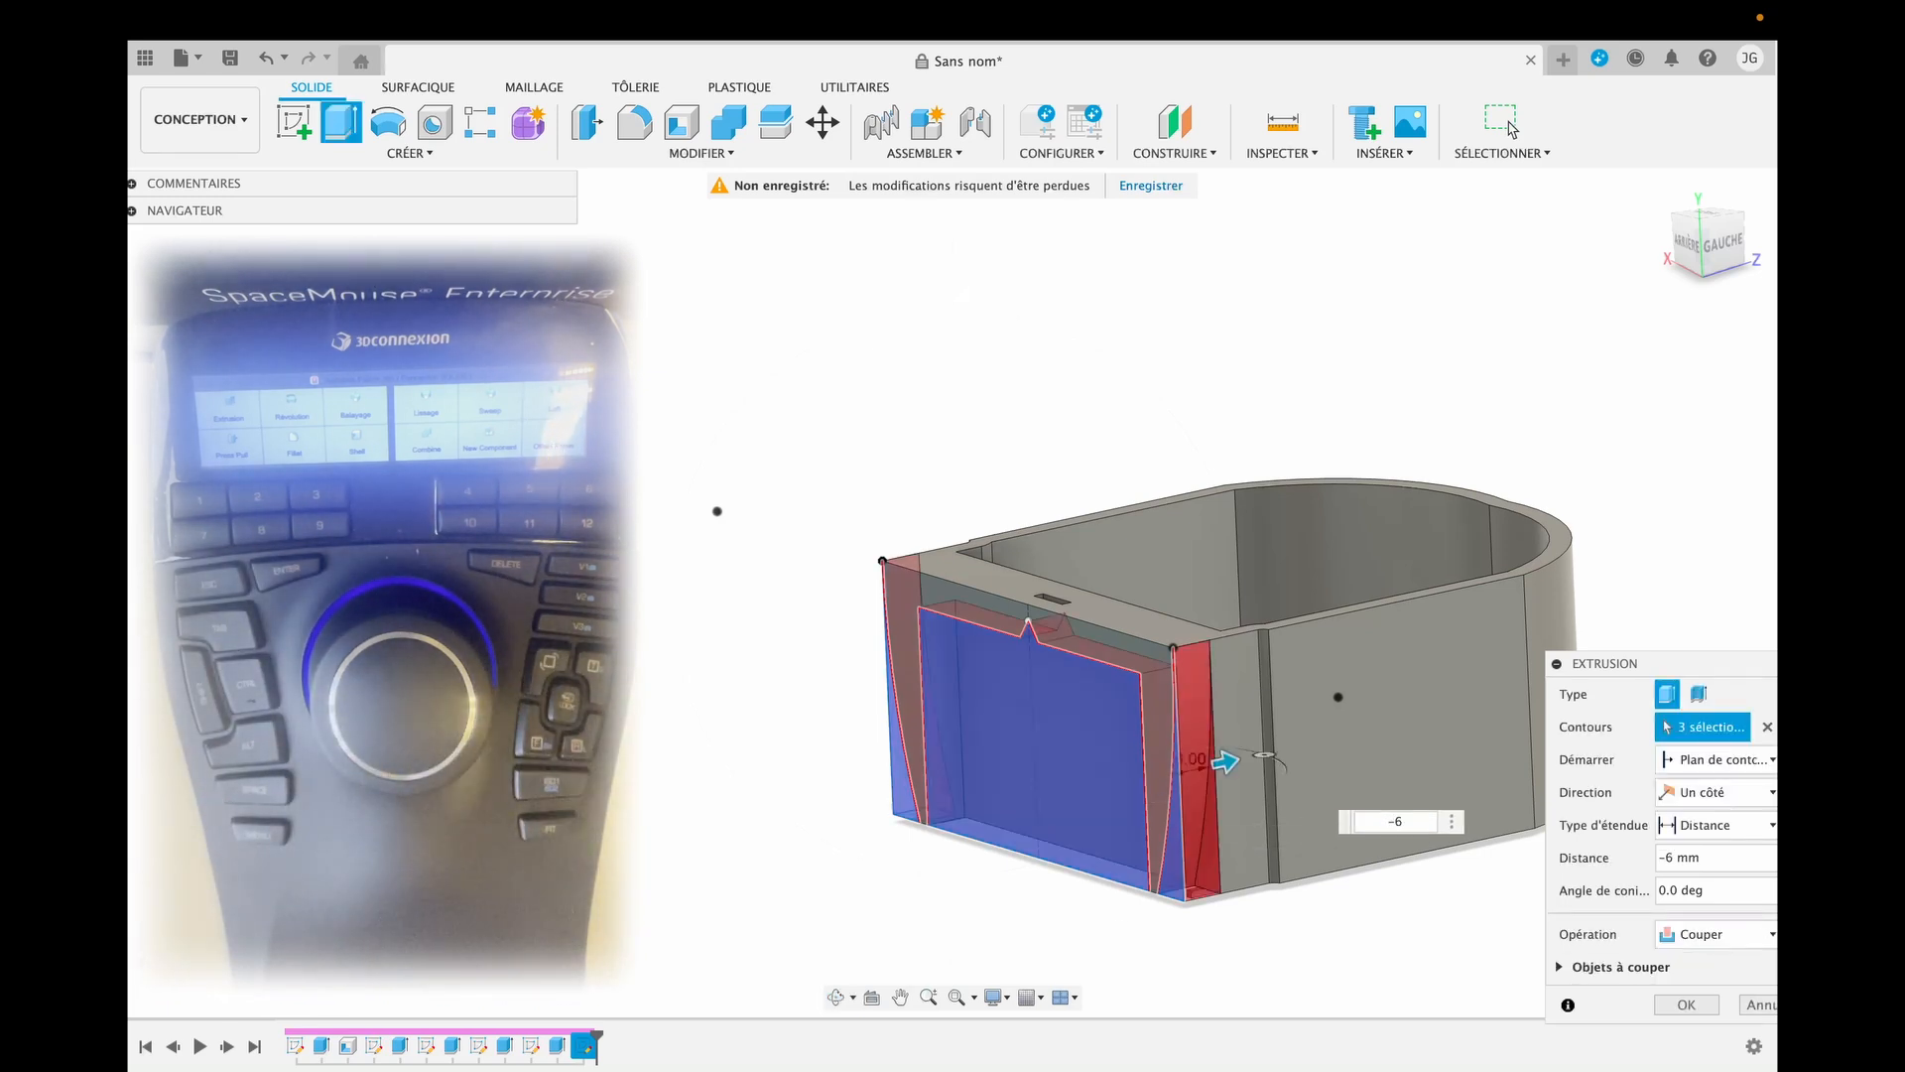
pyautogui.press('Return')
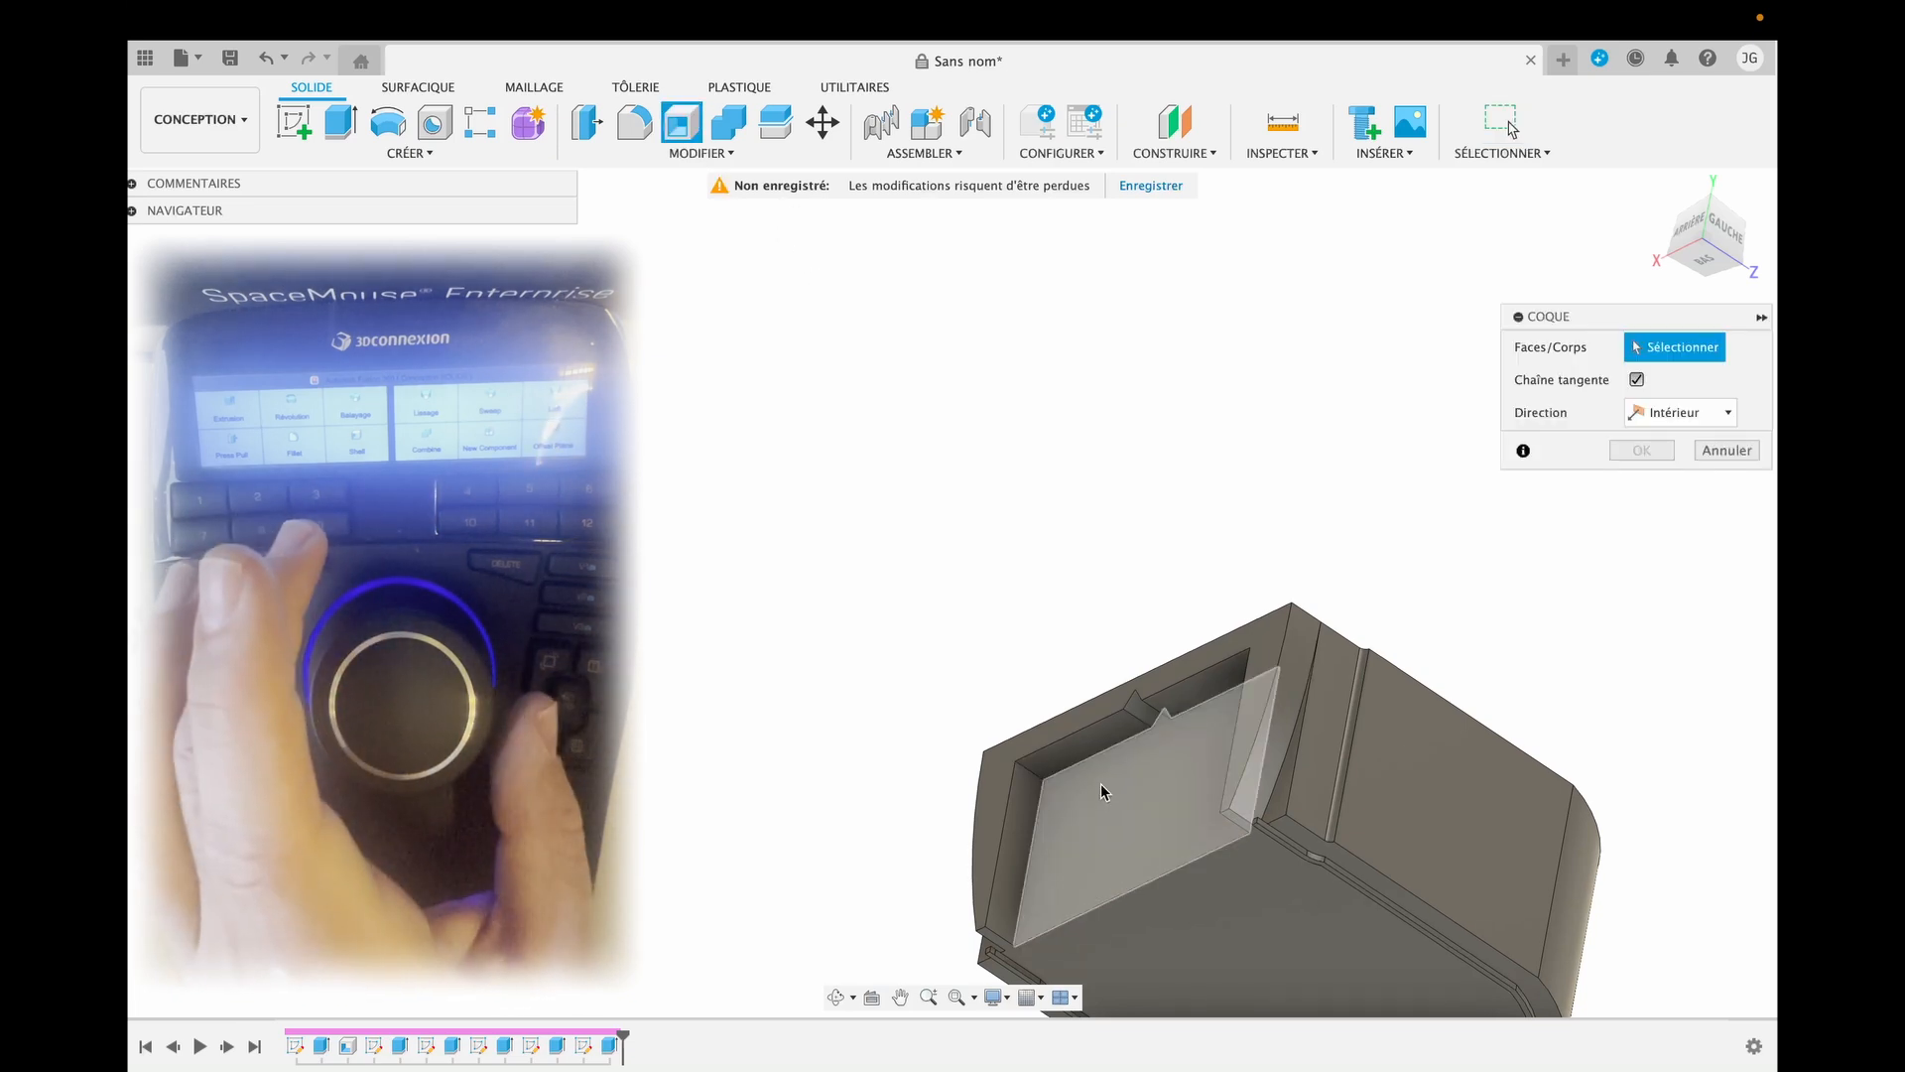
# Shell the body inward from the two upper faces of the back recess with a 1 mm thickness.
pyautogui.click(1084, 749)
pyautogui.click(1213, 695)
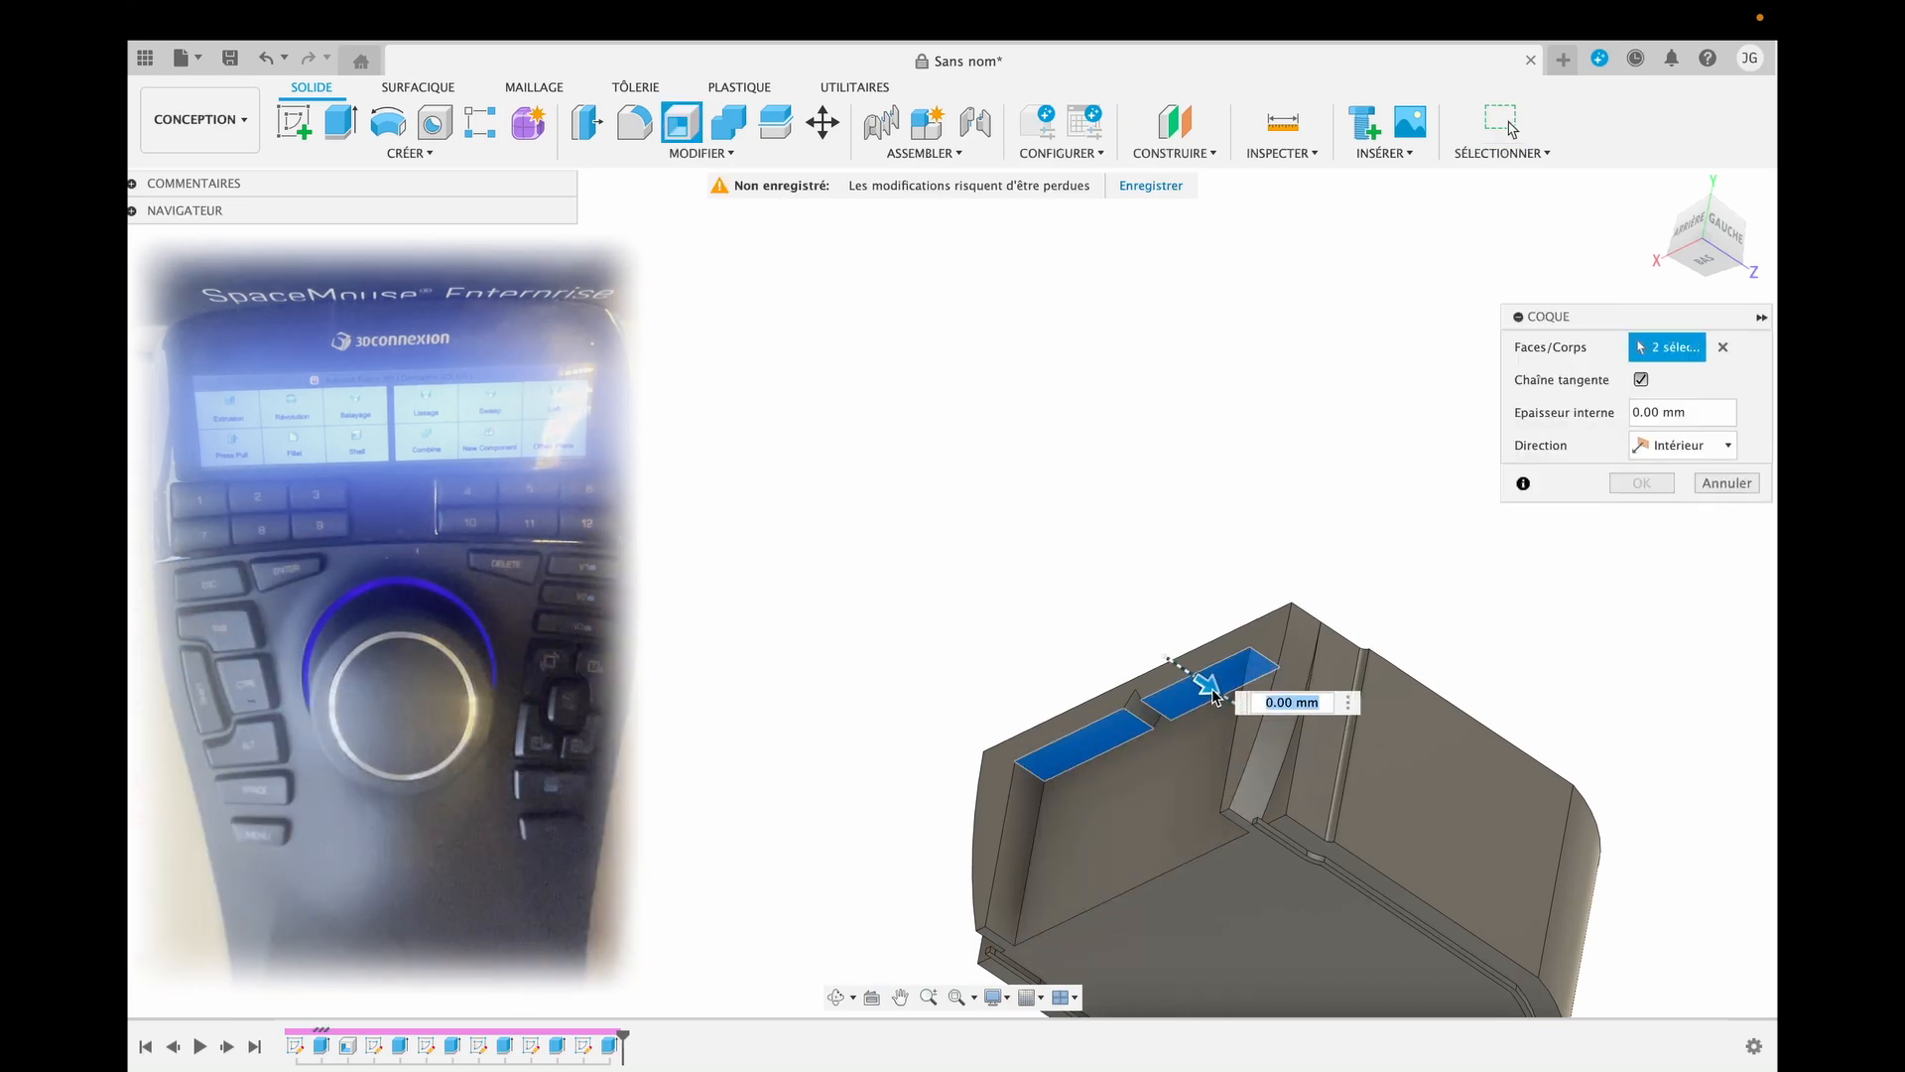
pyautogui.press('Return')
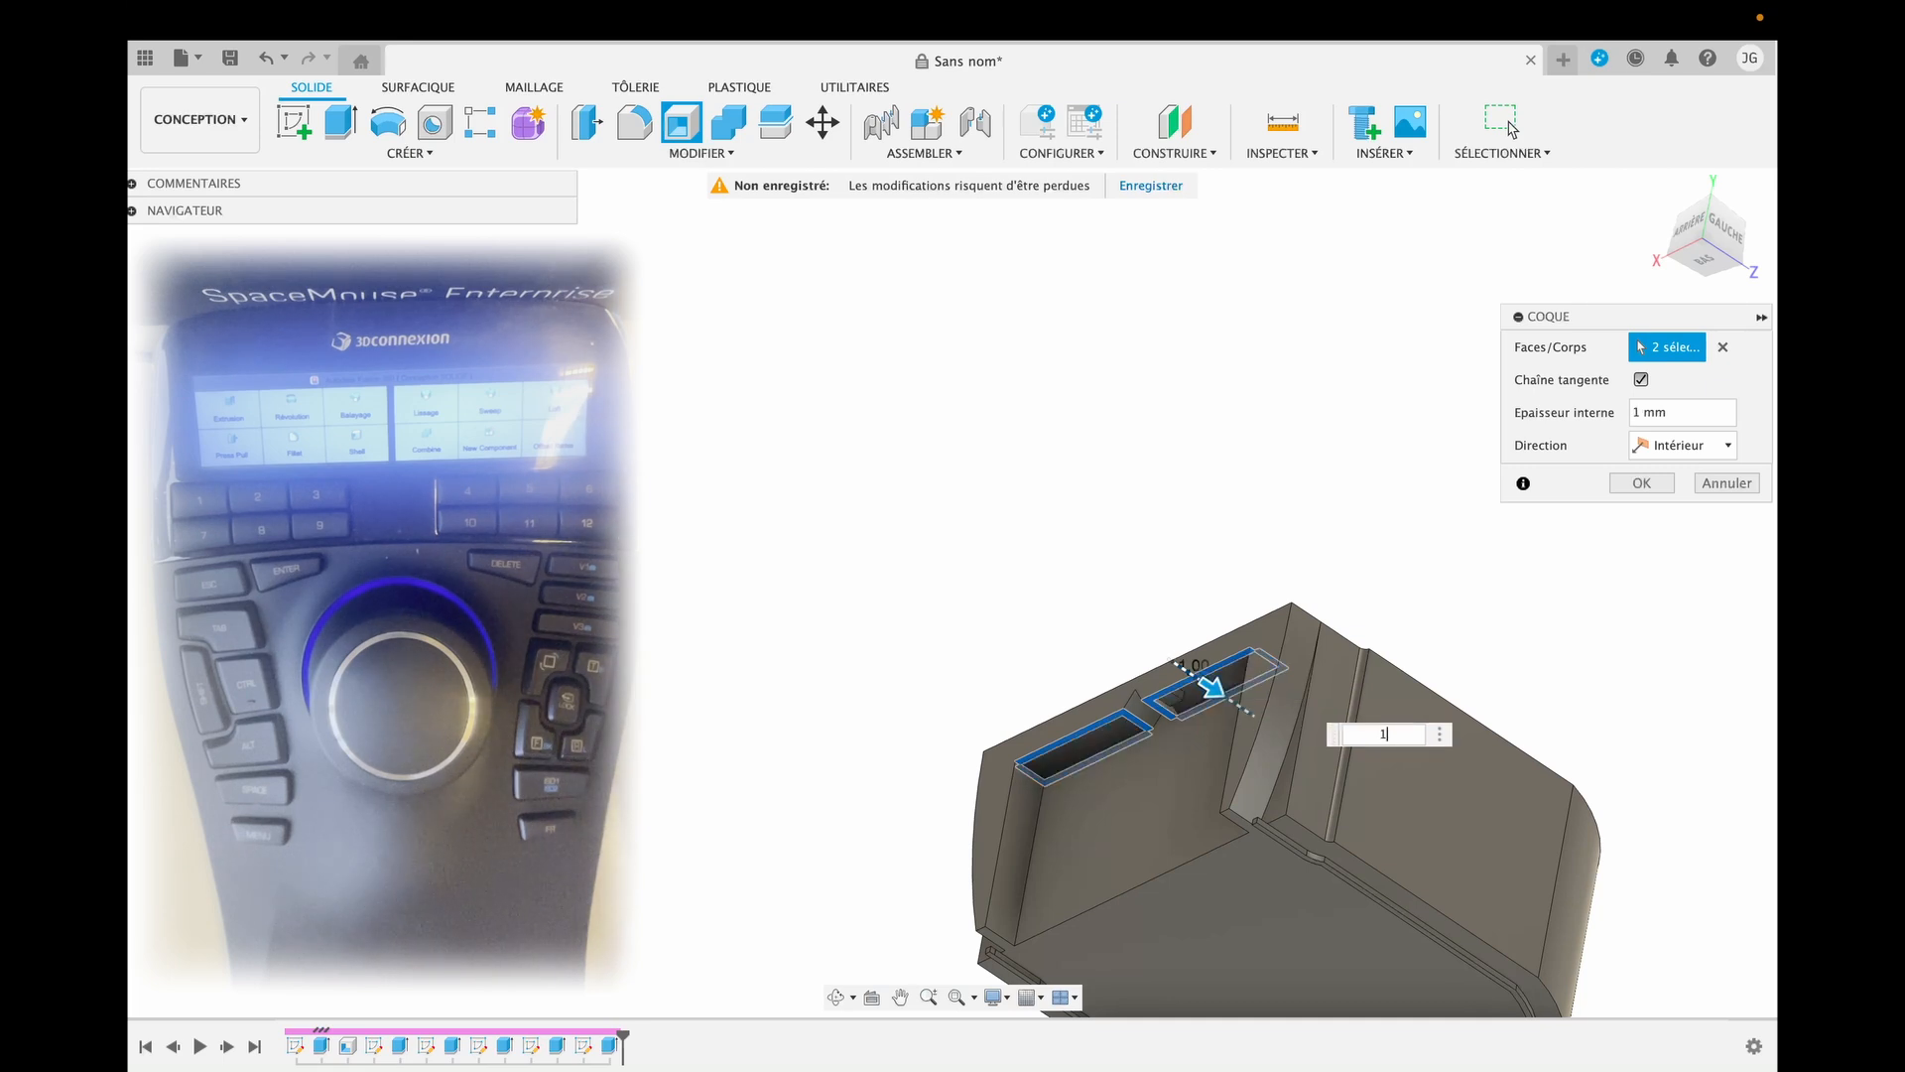
pyautogui.press('Return')
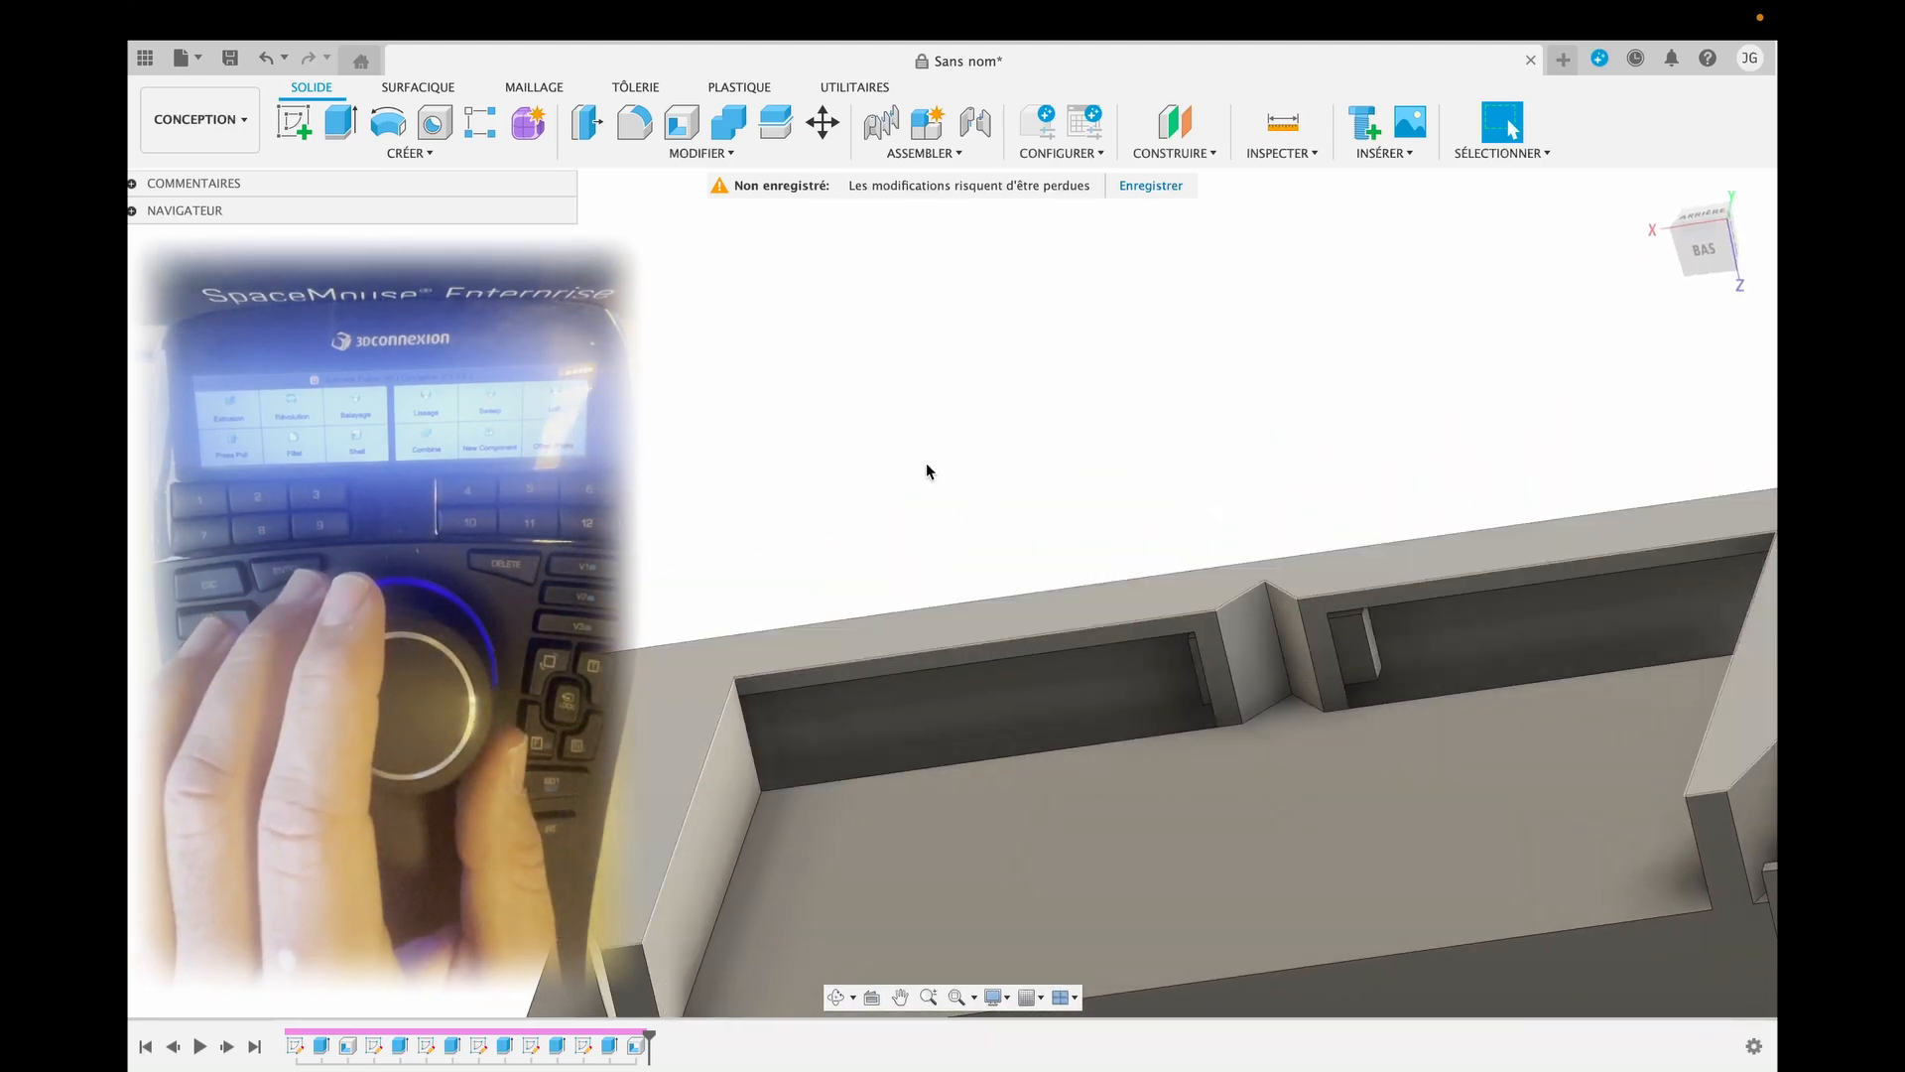
# Sketch a two-point rectangle around the central notch on the hollowed upper wall's underside, spanning the cavity's depth, and finish the sketch.
pyautogui.click(1175, 663)
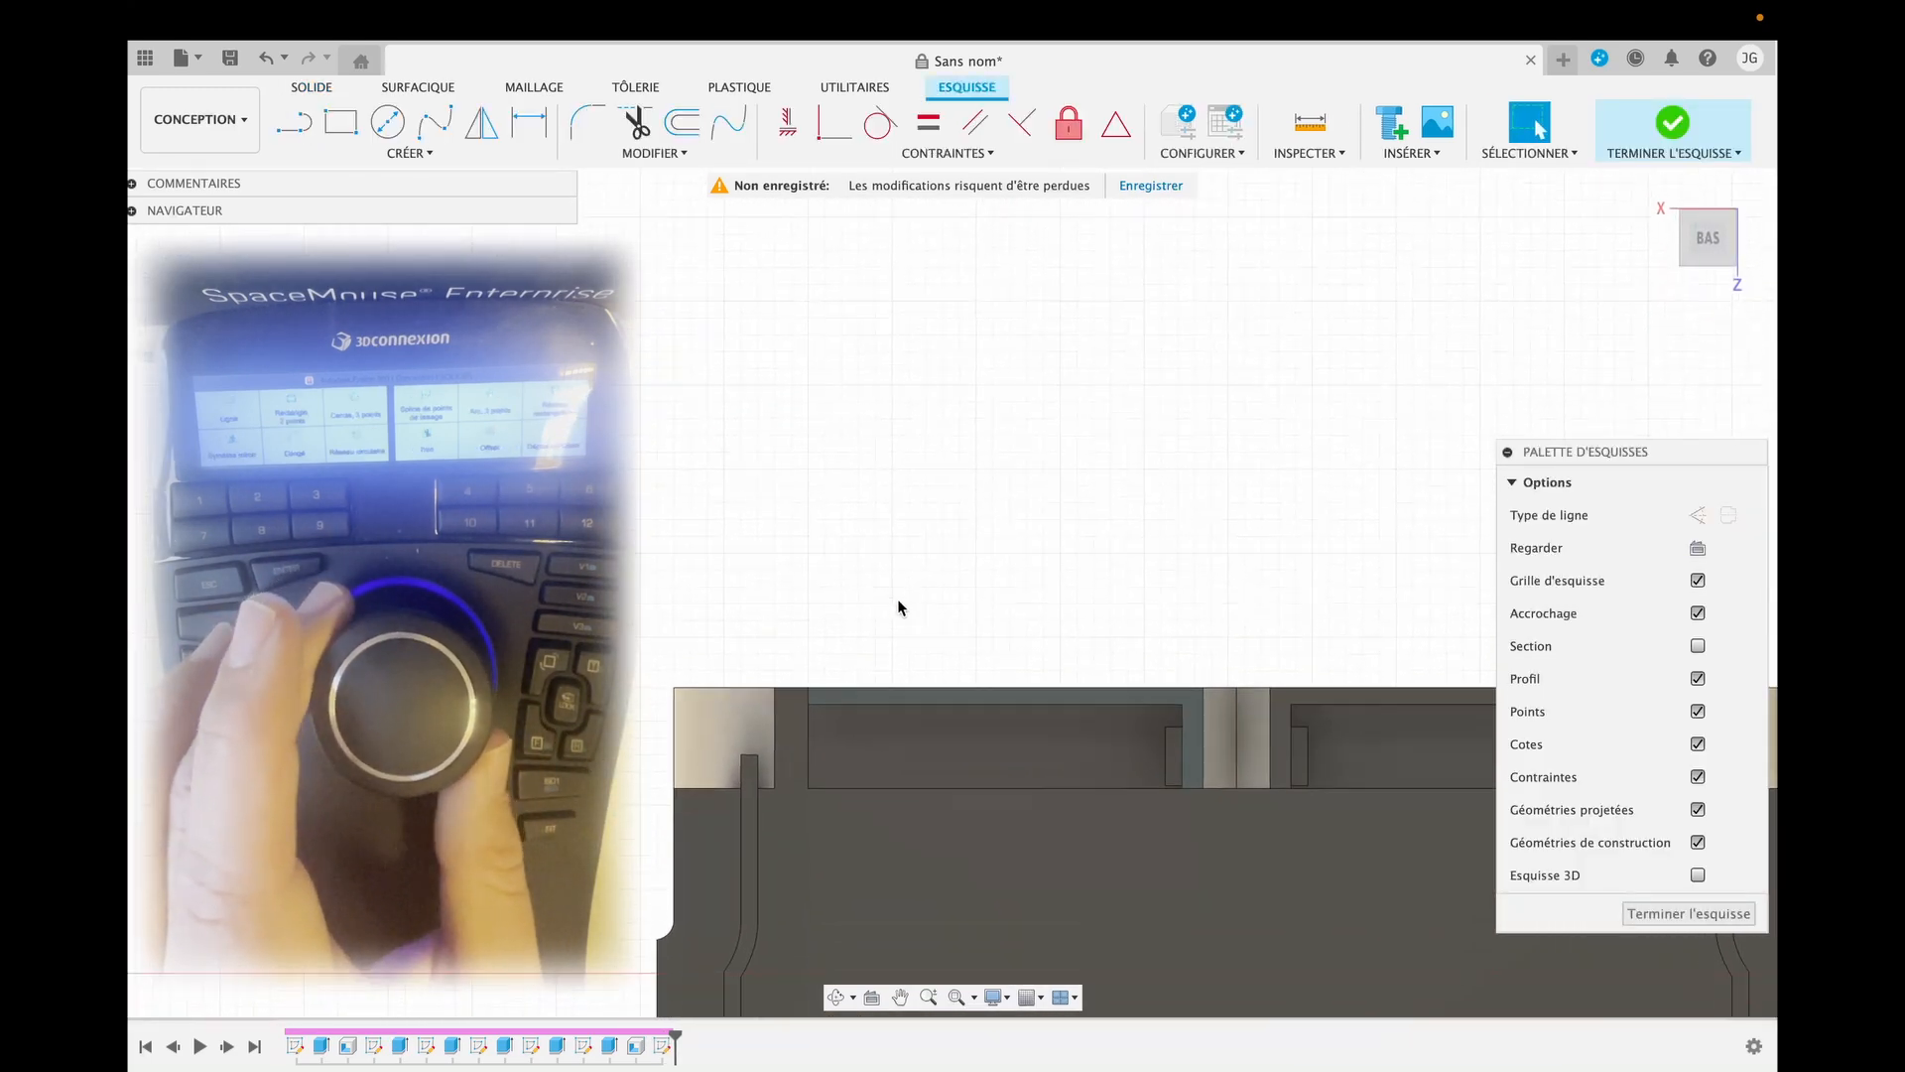
pyautogui.click(337, 121)
pyautogui.click(1105, 403)
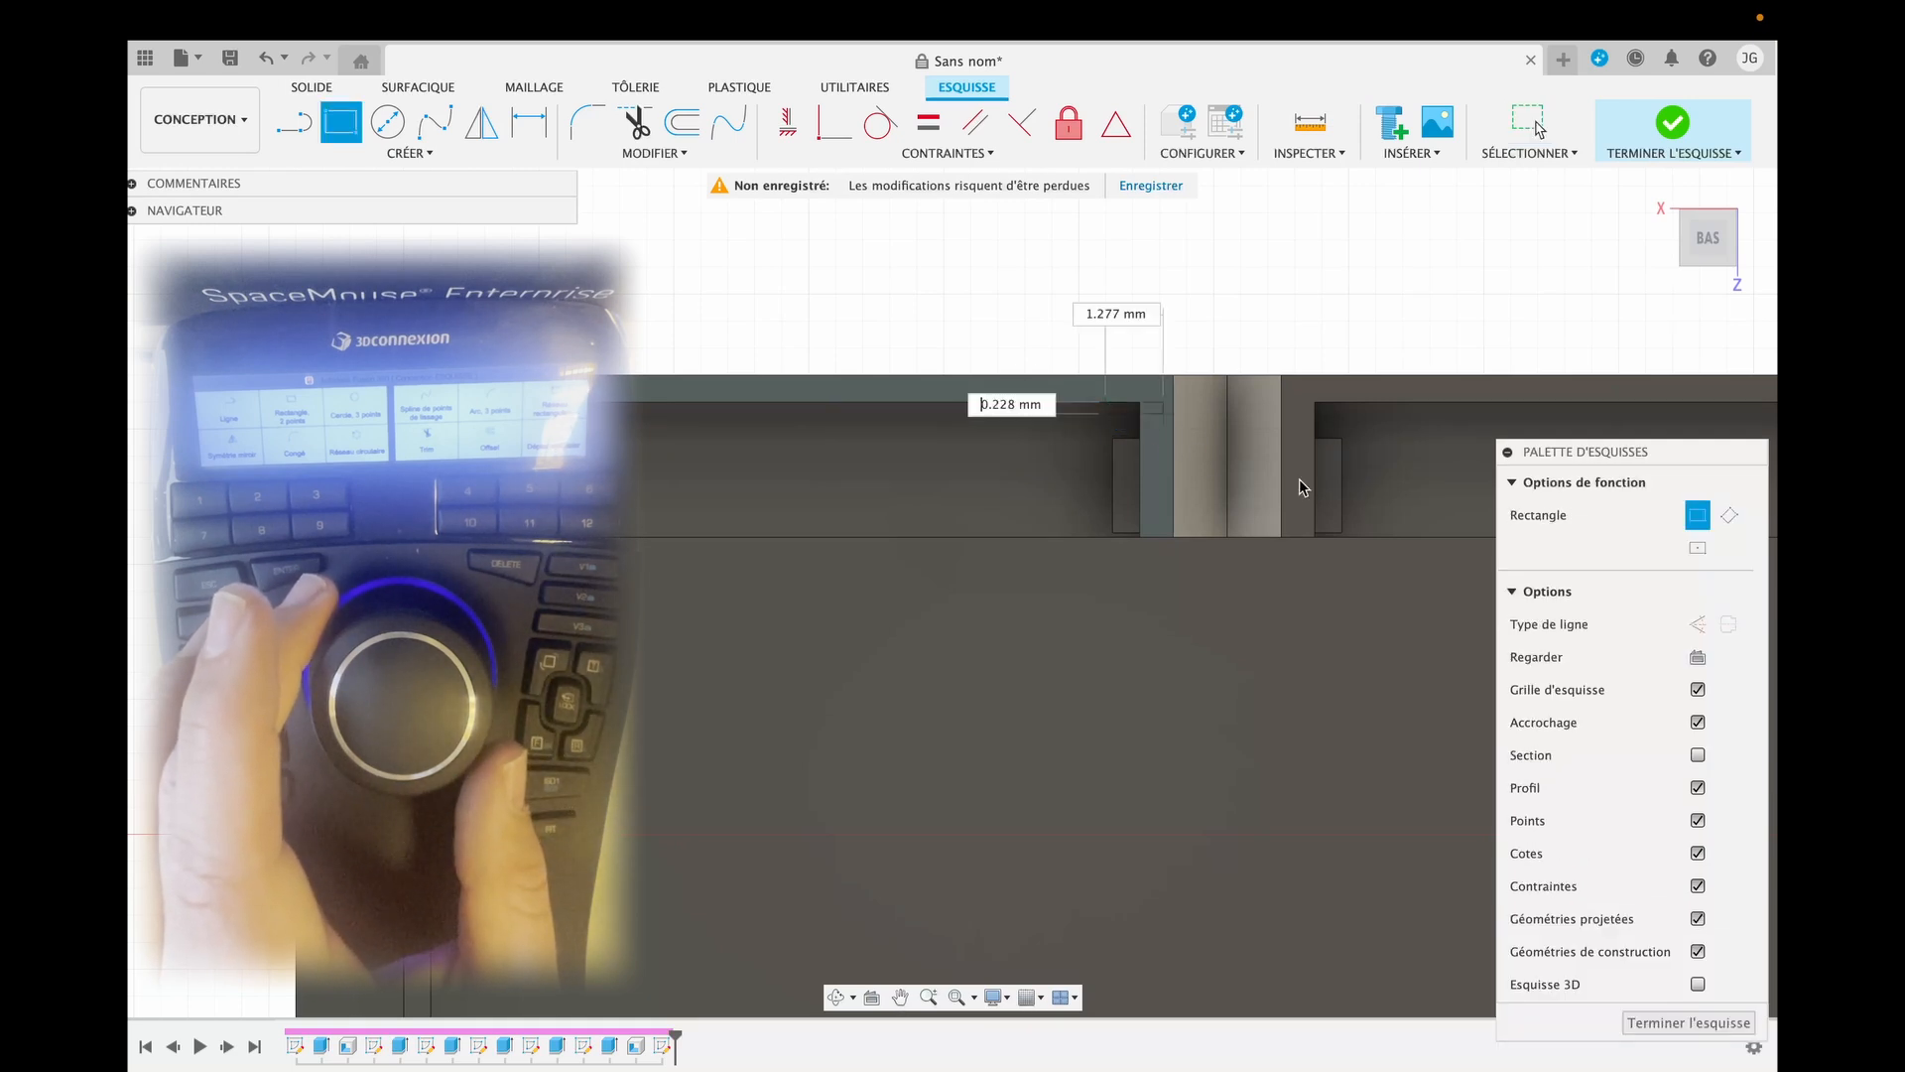
pyautogui.click(1359, 537)
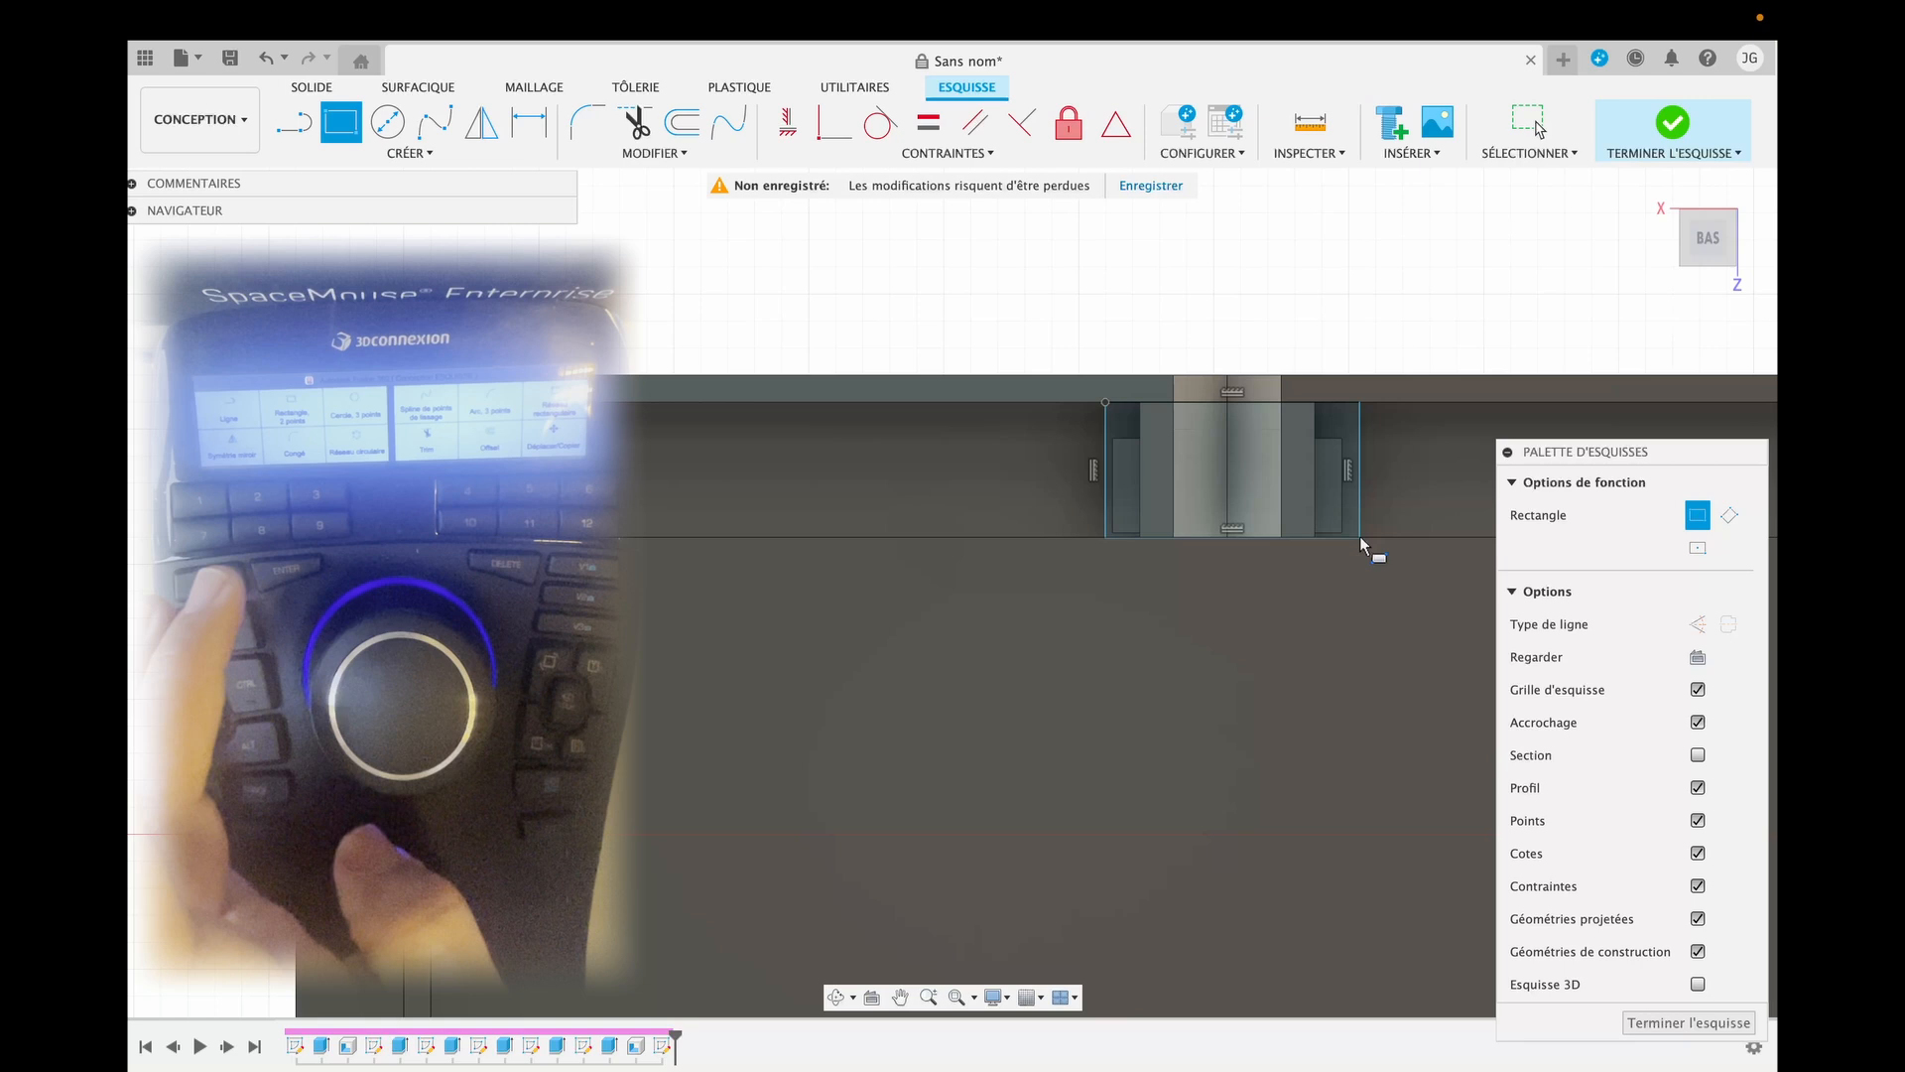
pyautogui.press('l')
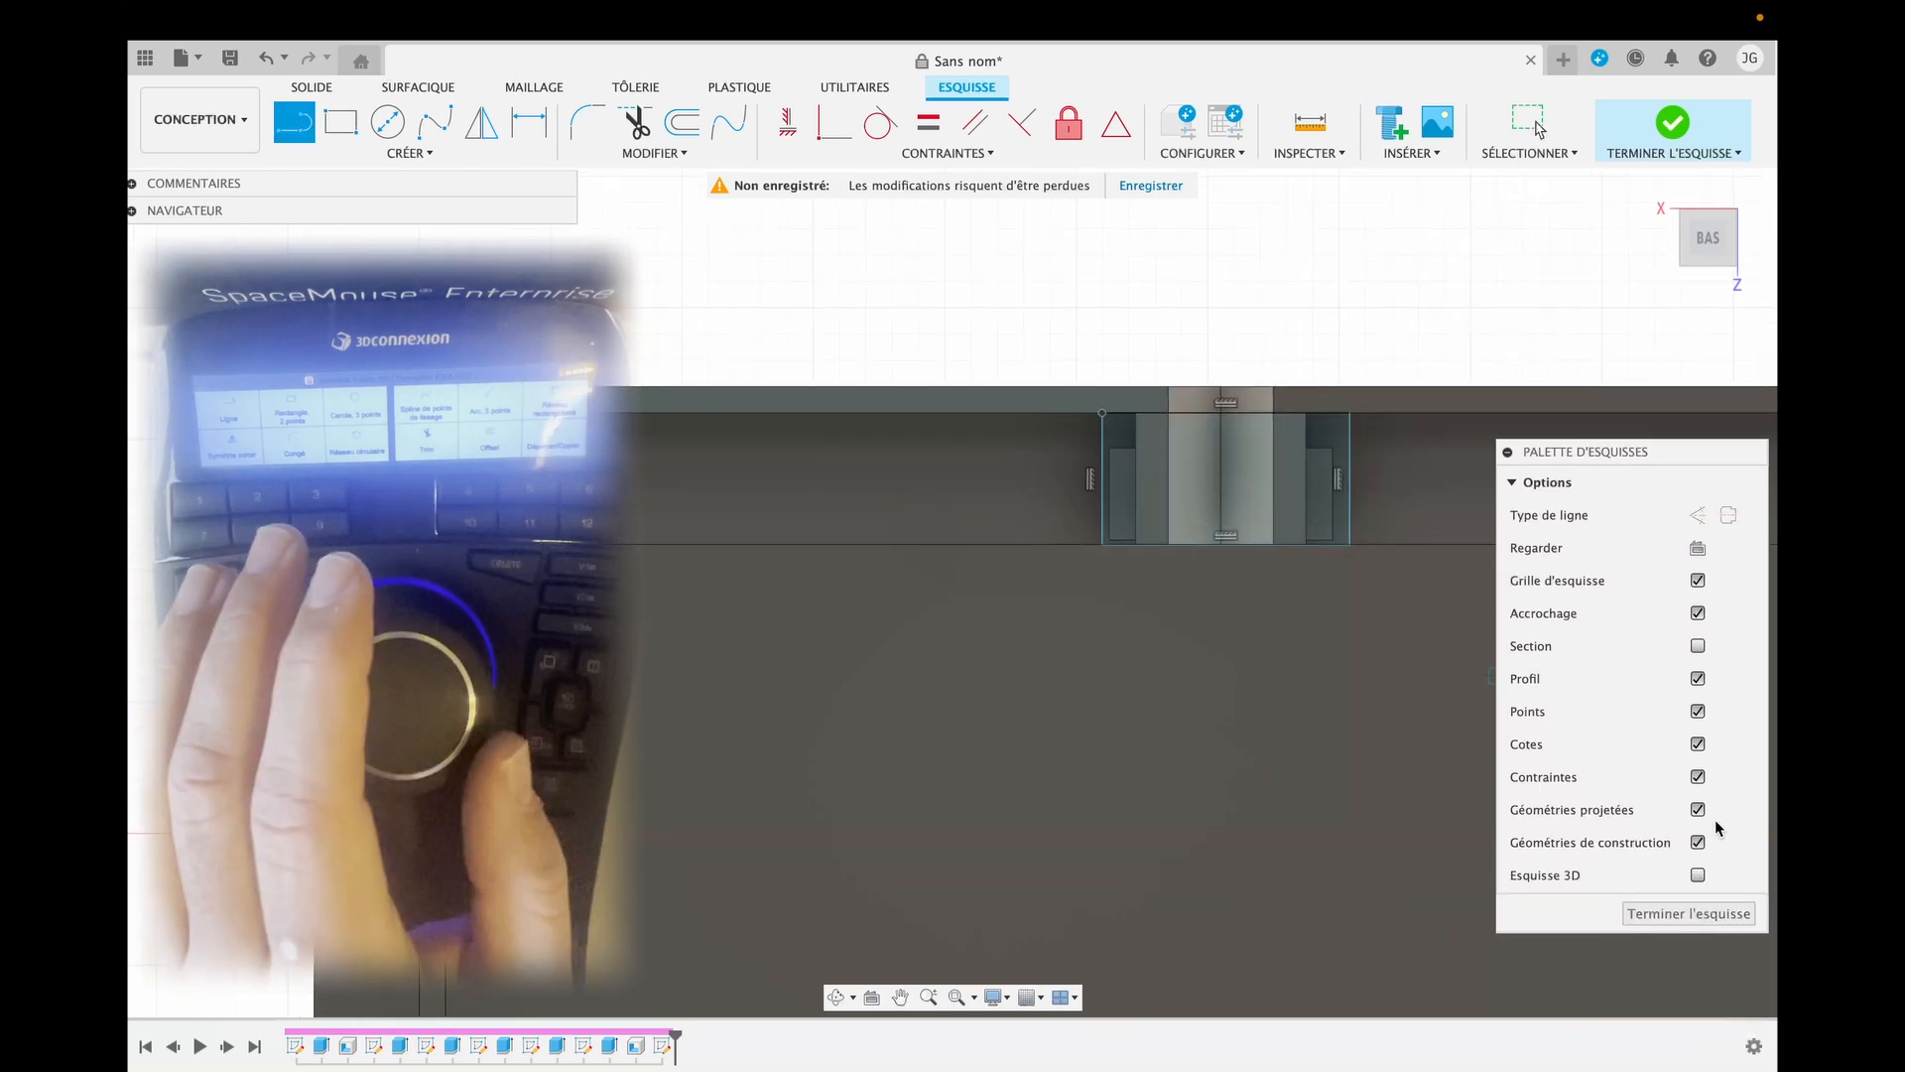
pyautogui.click(1694, 913)
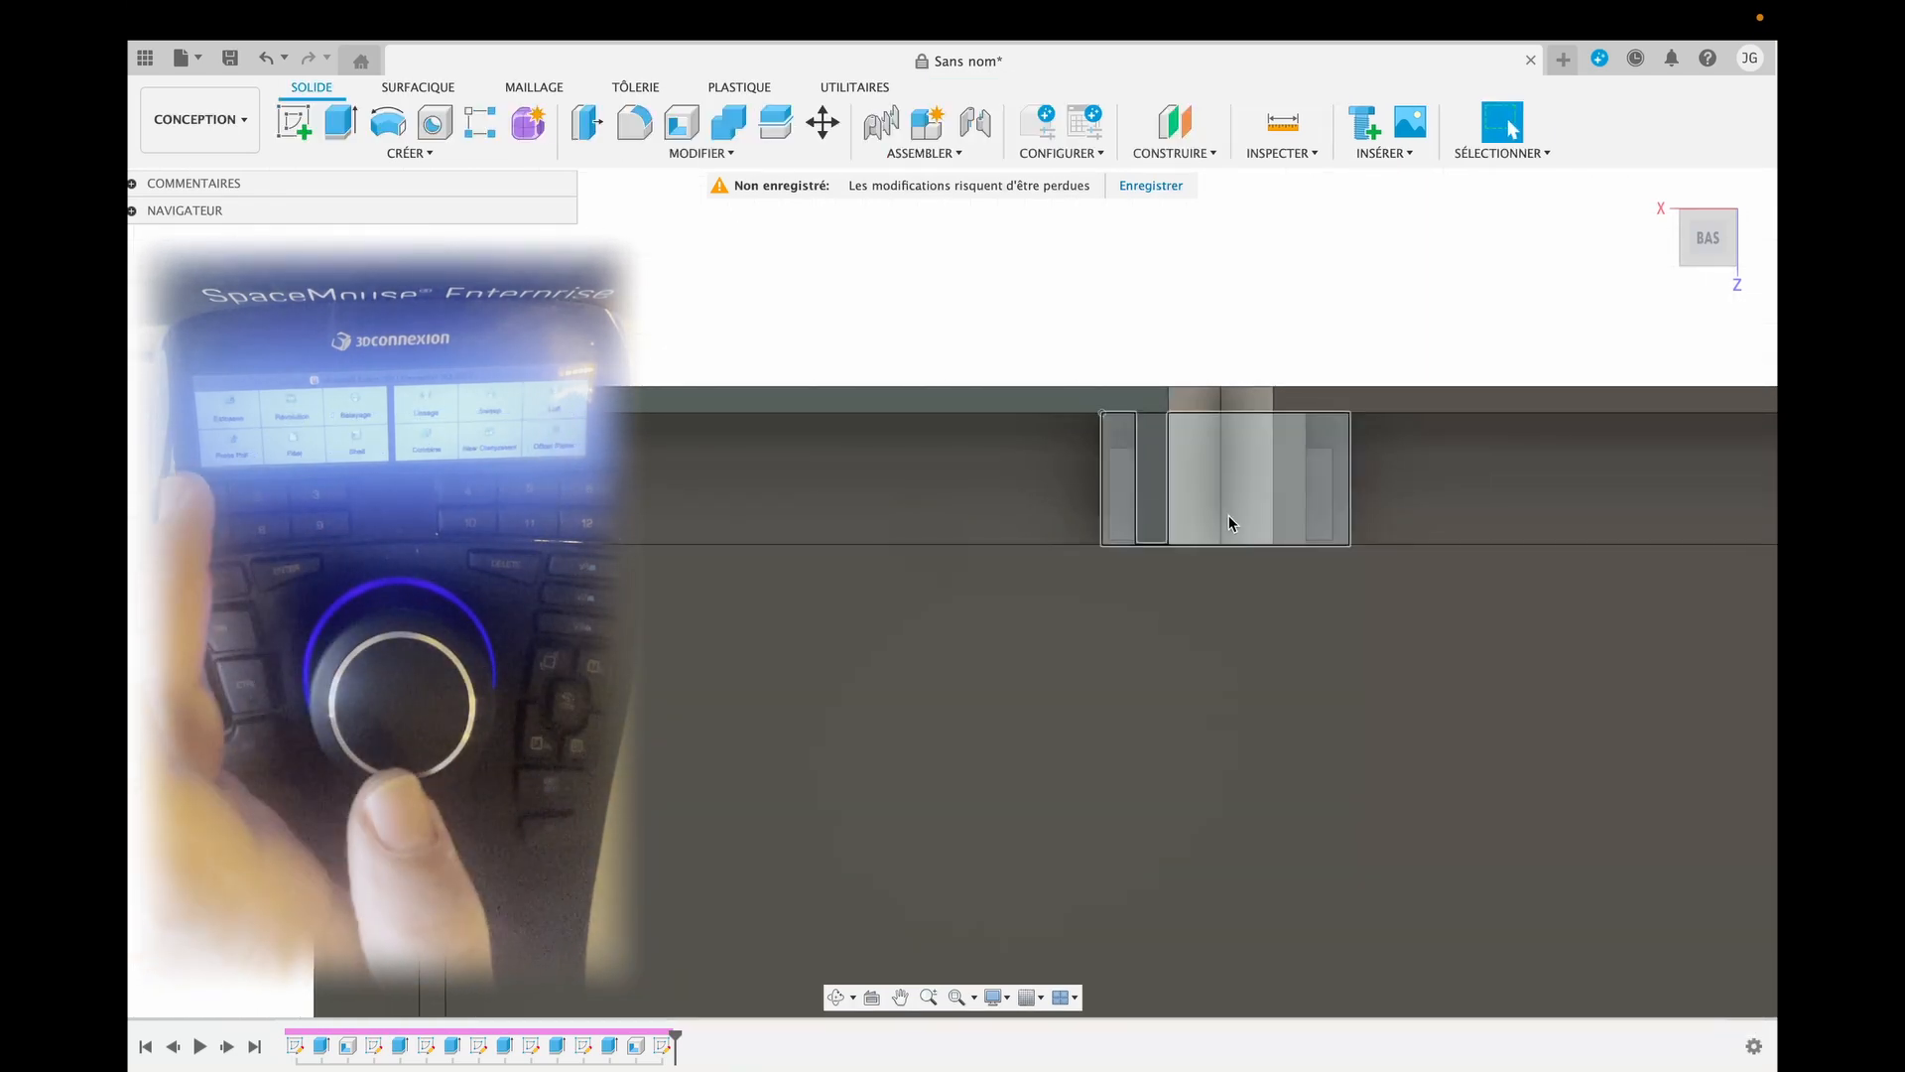
# Extrude the rectangle's regions around the notch by -4 mm as a cut into the upper wall.
pyautogui.press('e')
pyautogui.click(1152, 486)
pyautogui.click(1133, 482)
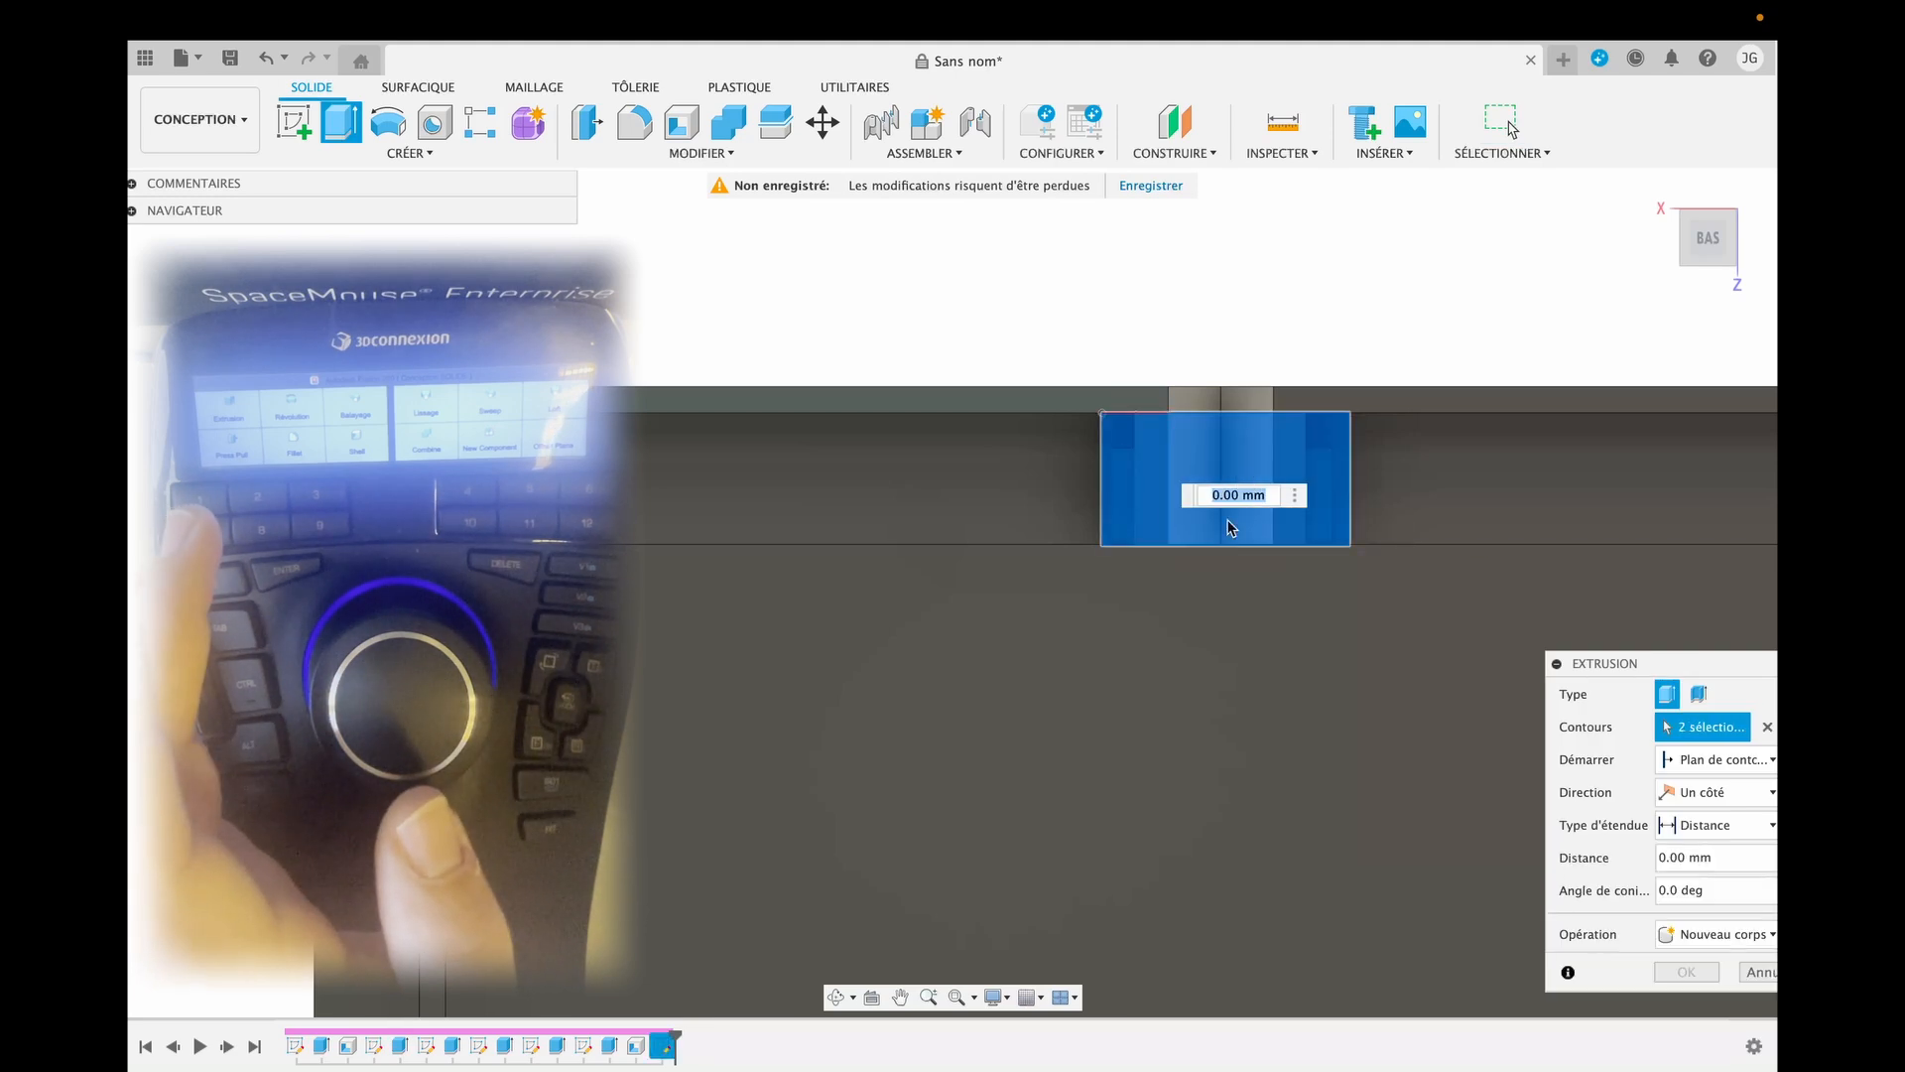
pyautogui.click(838, 998)
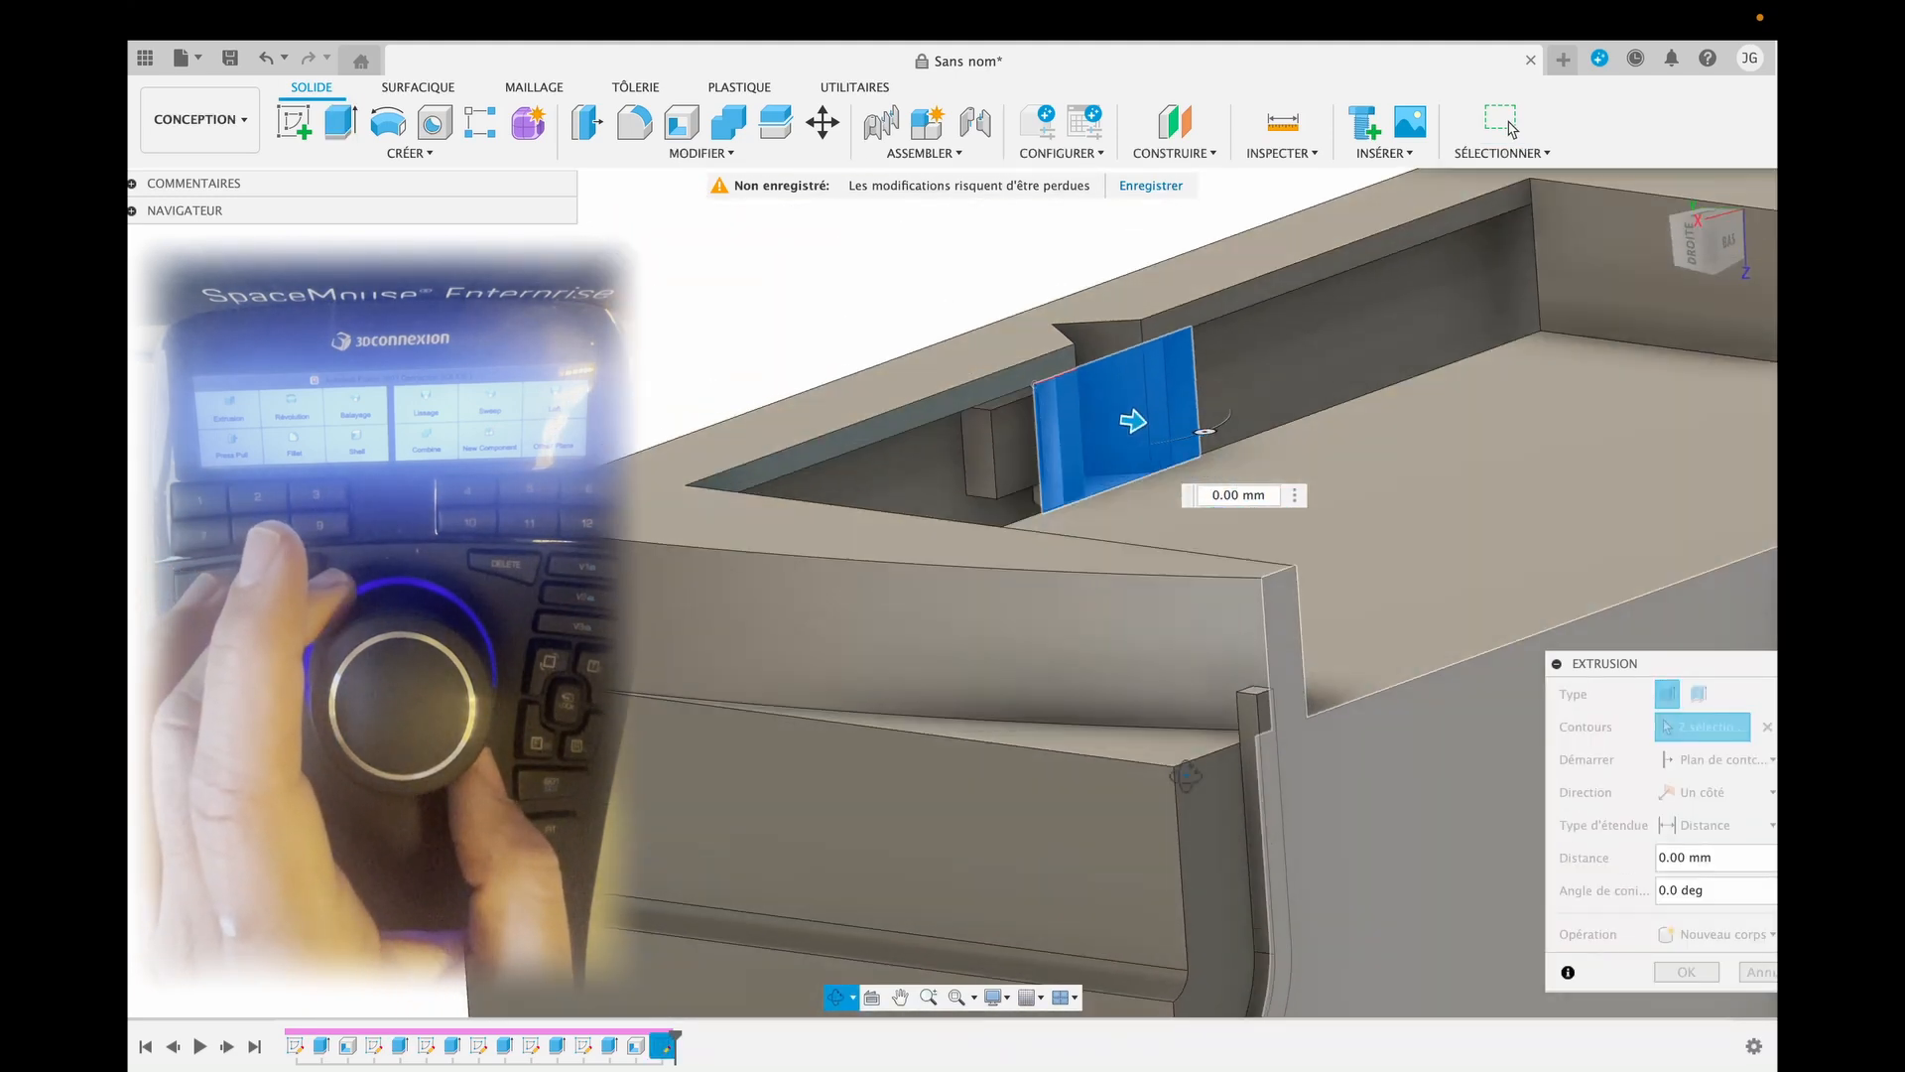
pyautogui.moveTo(1186, 777); pyautogui.dragTo(1211, 792)
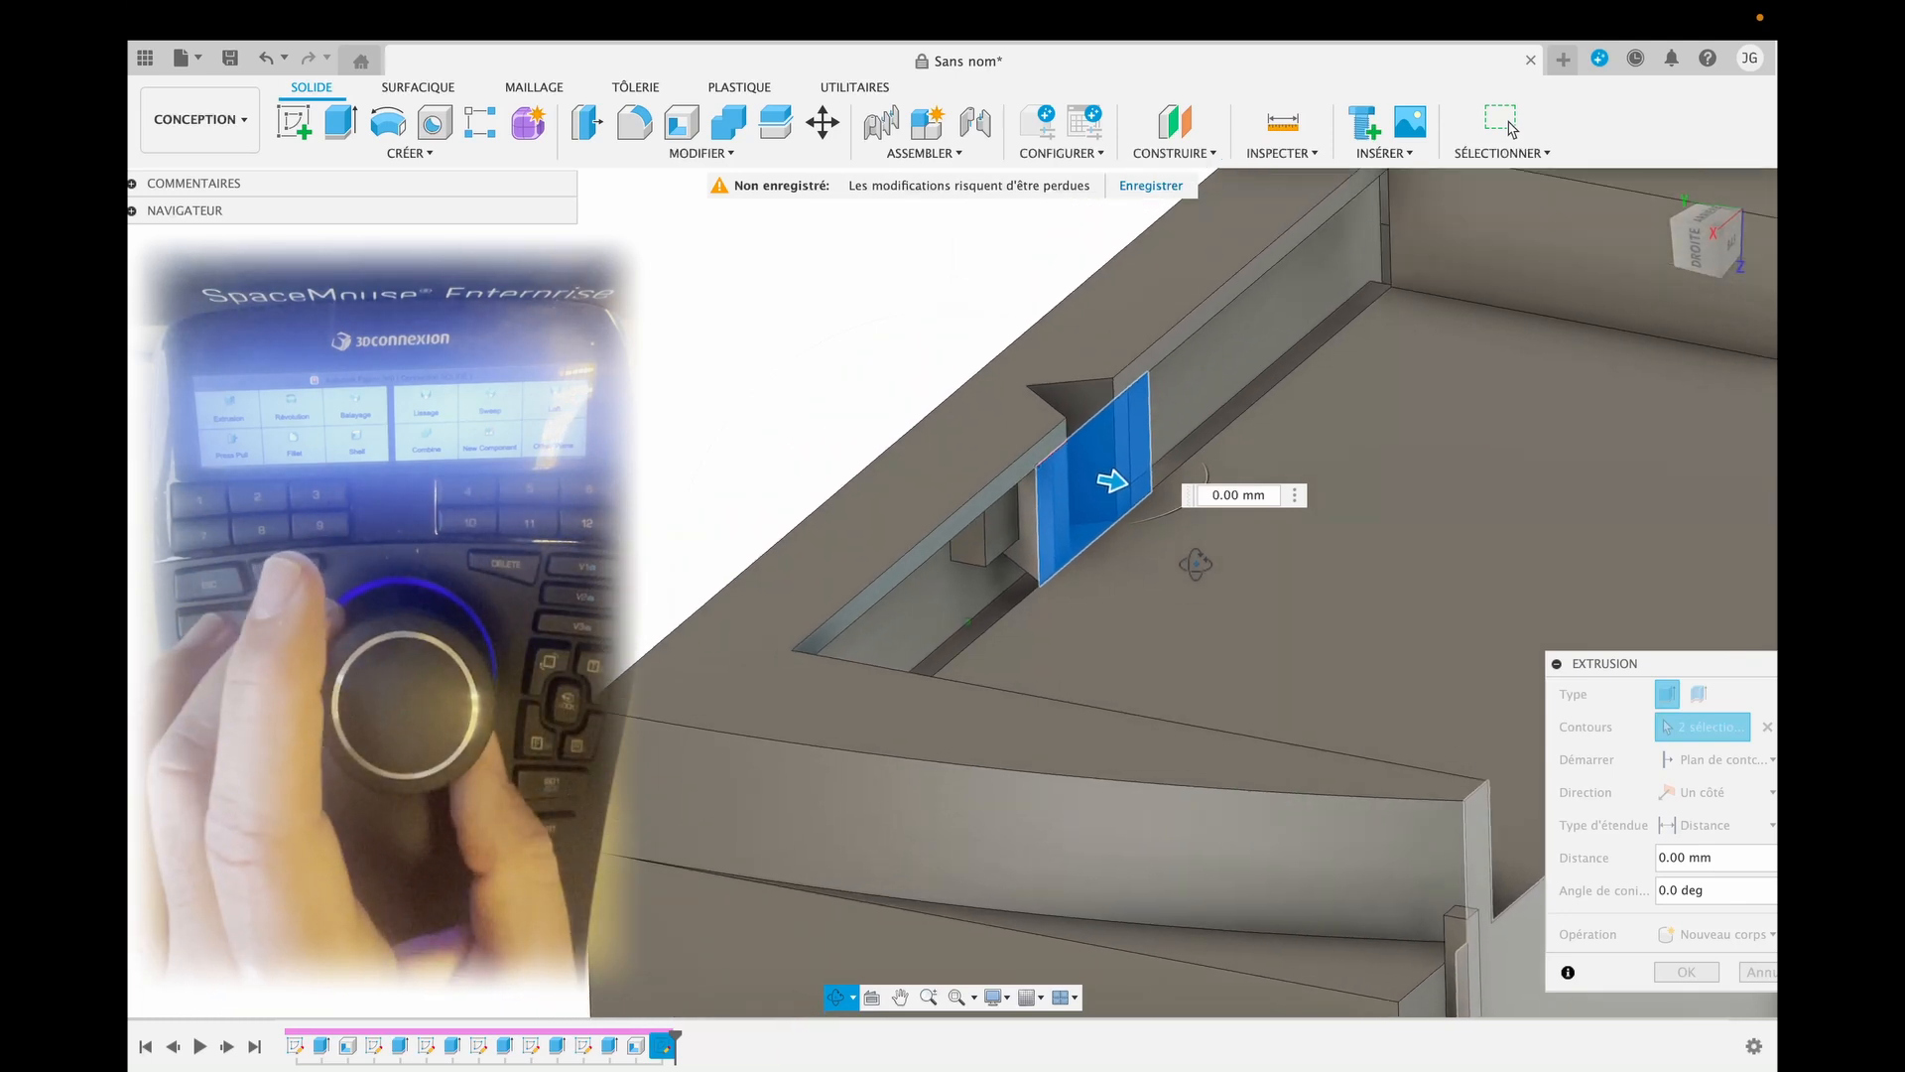
pyautogui.press('Escape')
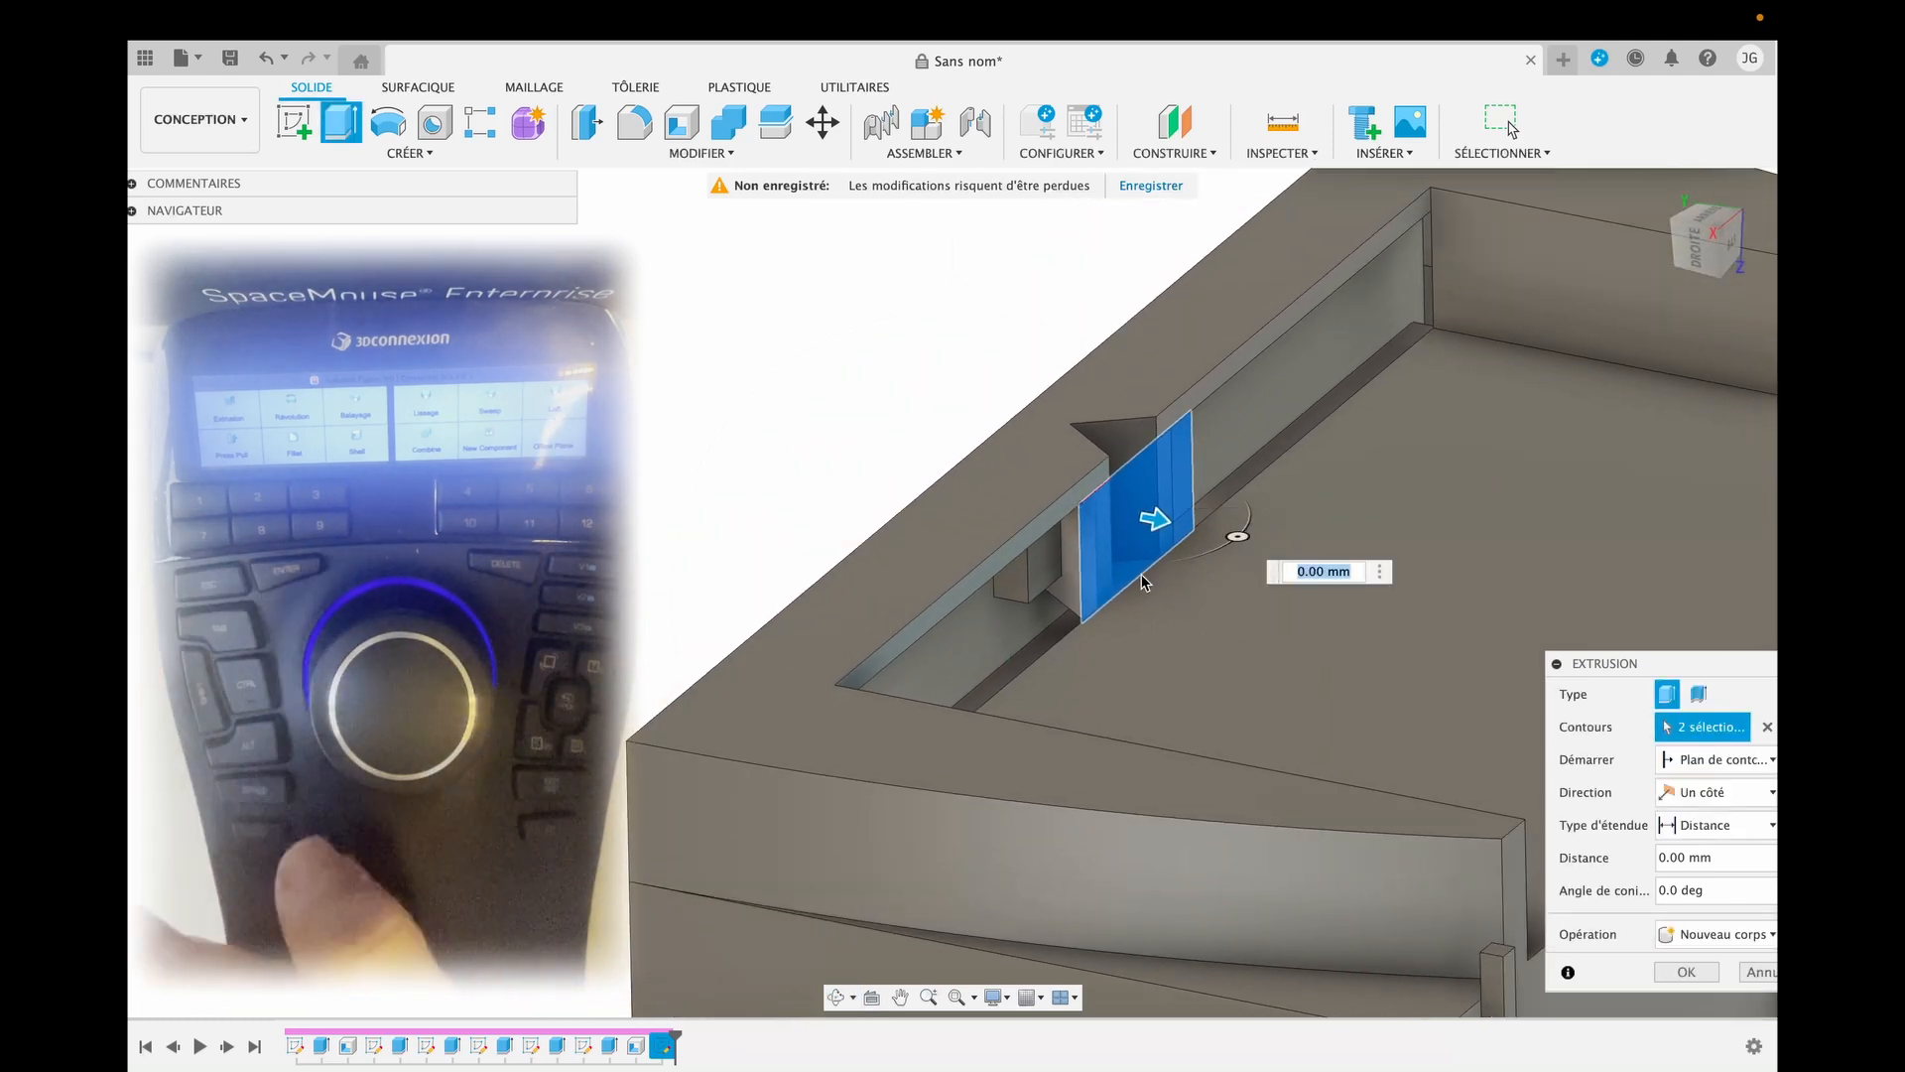
pyautogui.moveTo(1154, 518); pyautogui.dragTo(1072, 523)
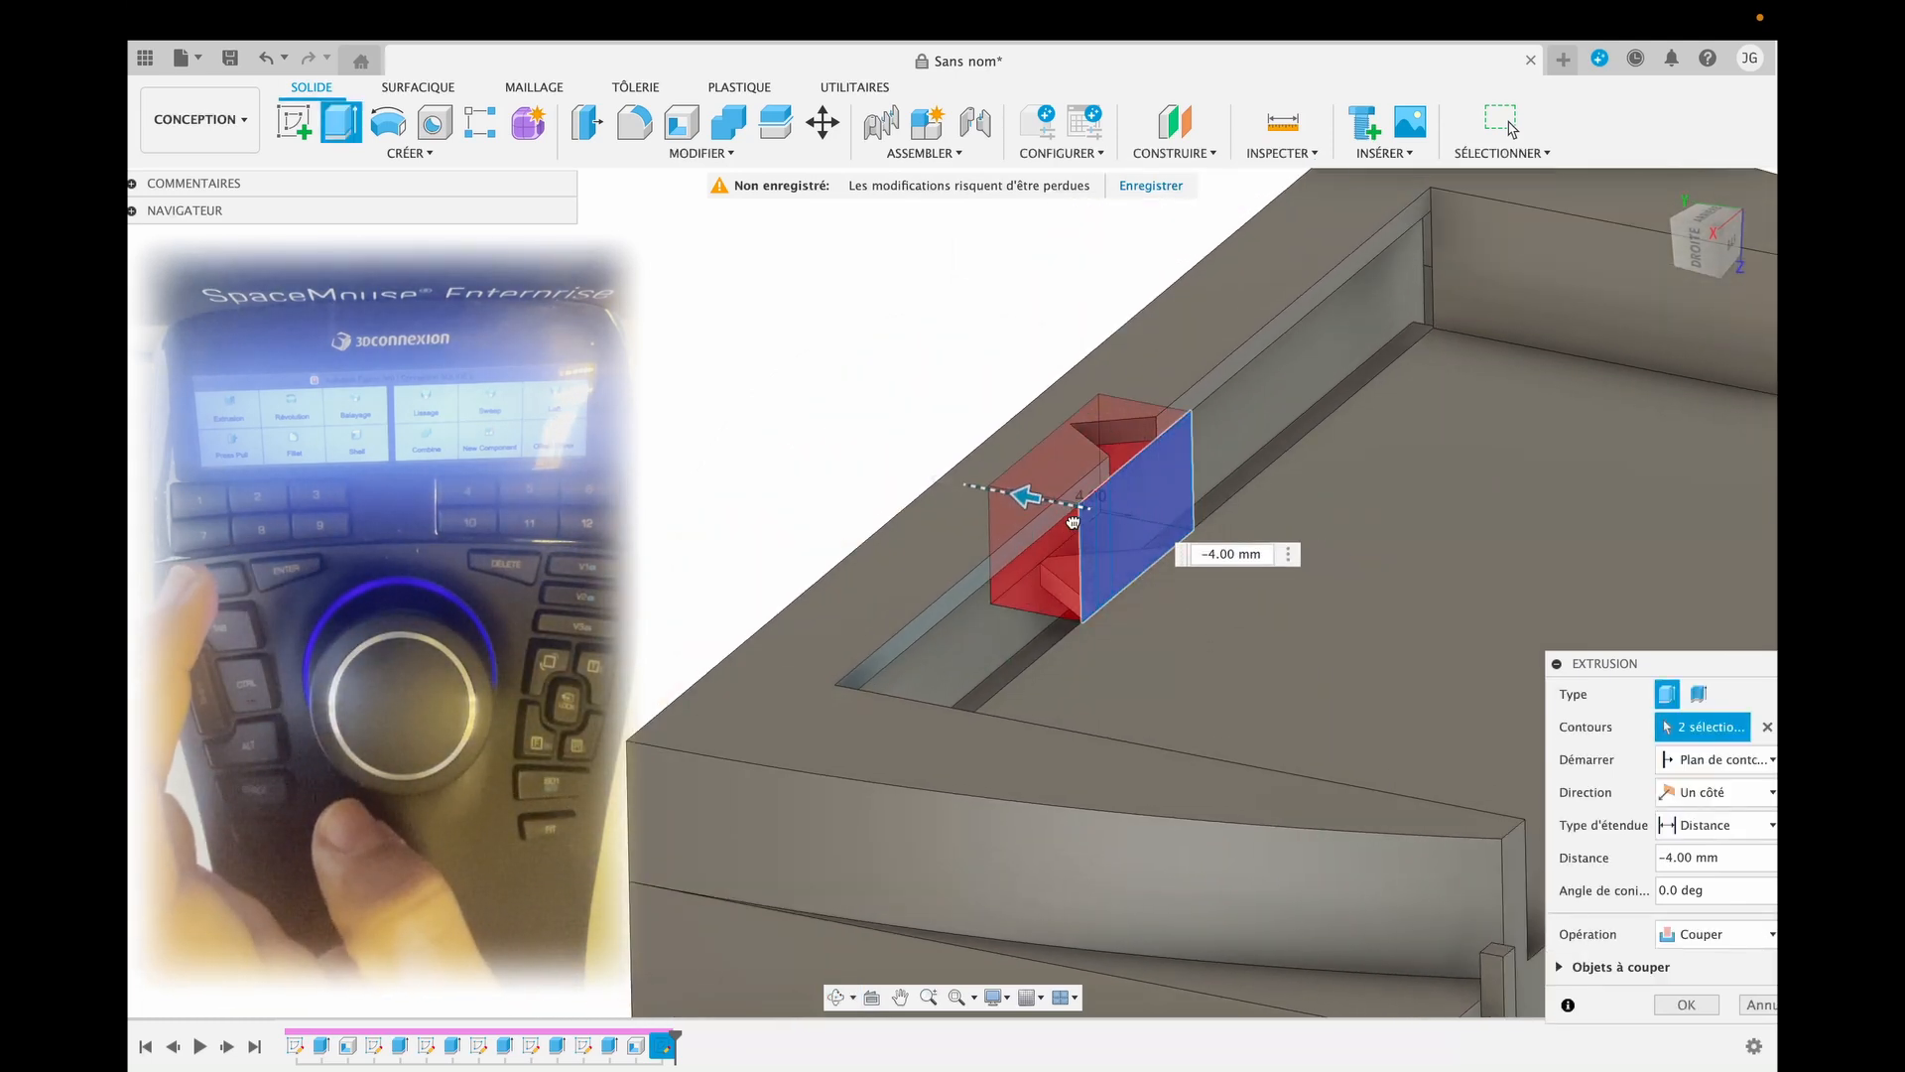
pyautogui.press('Return')
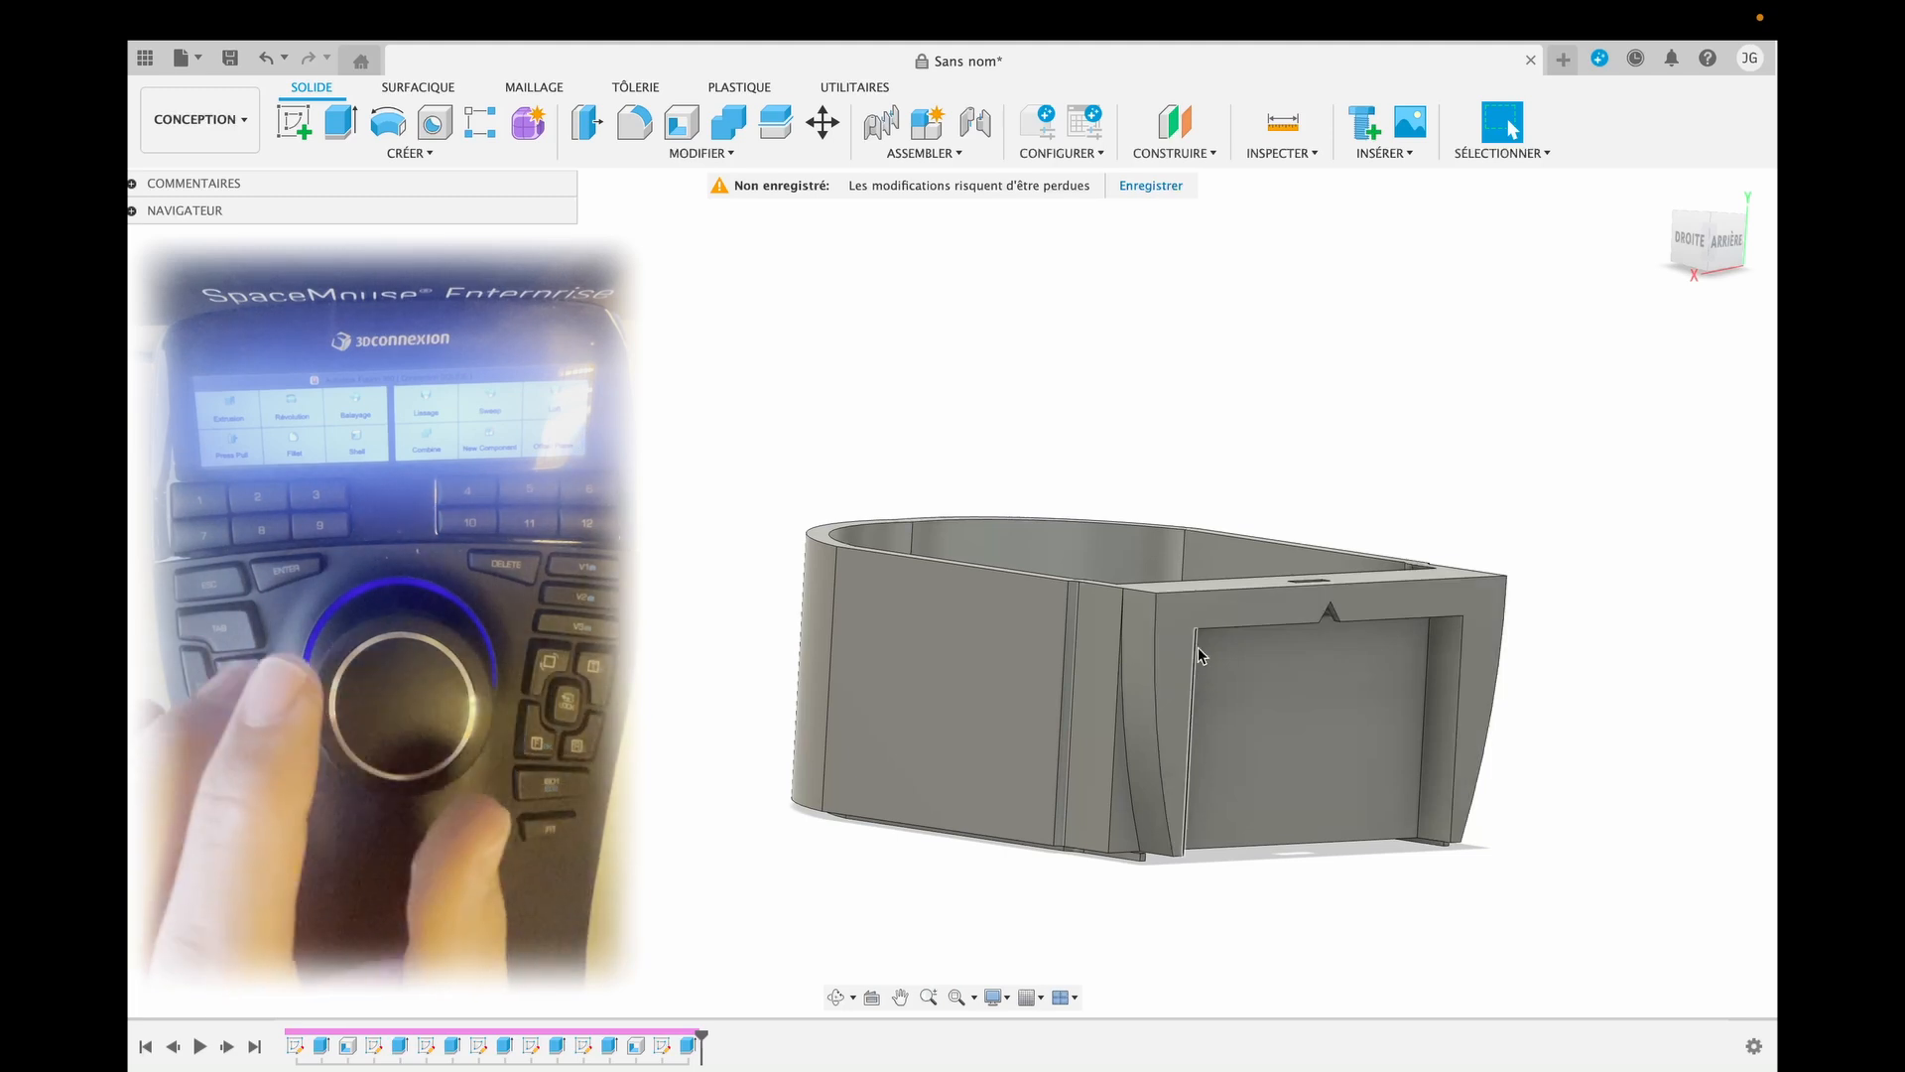
# Start a sketch on the back frame face and offset its outline inward by -1.5 mm.
pyautogui.click(316, 139)
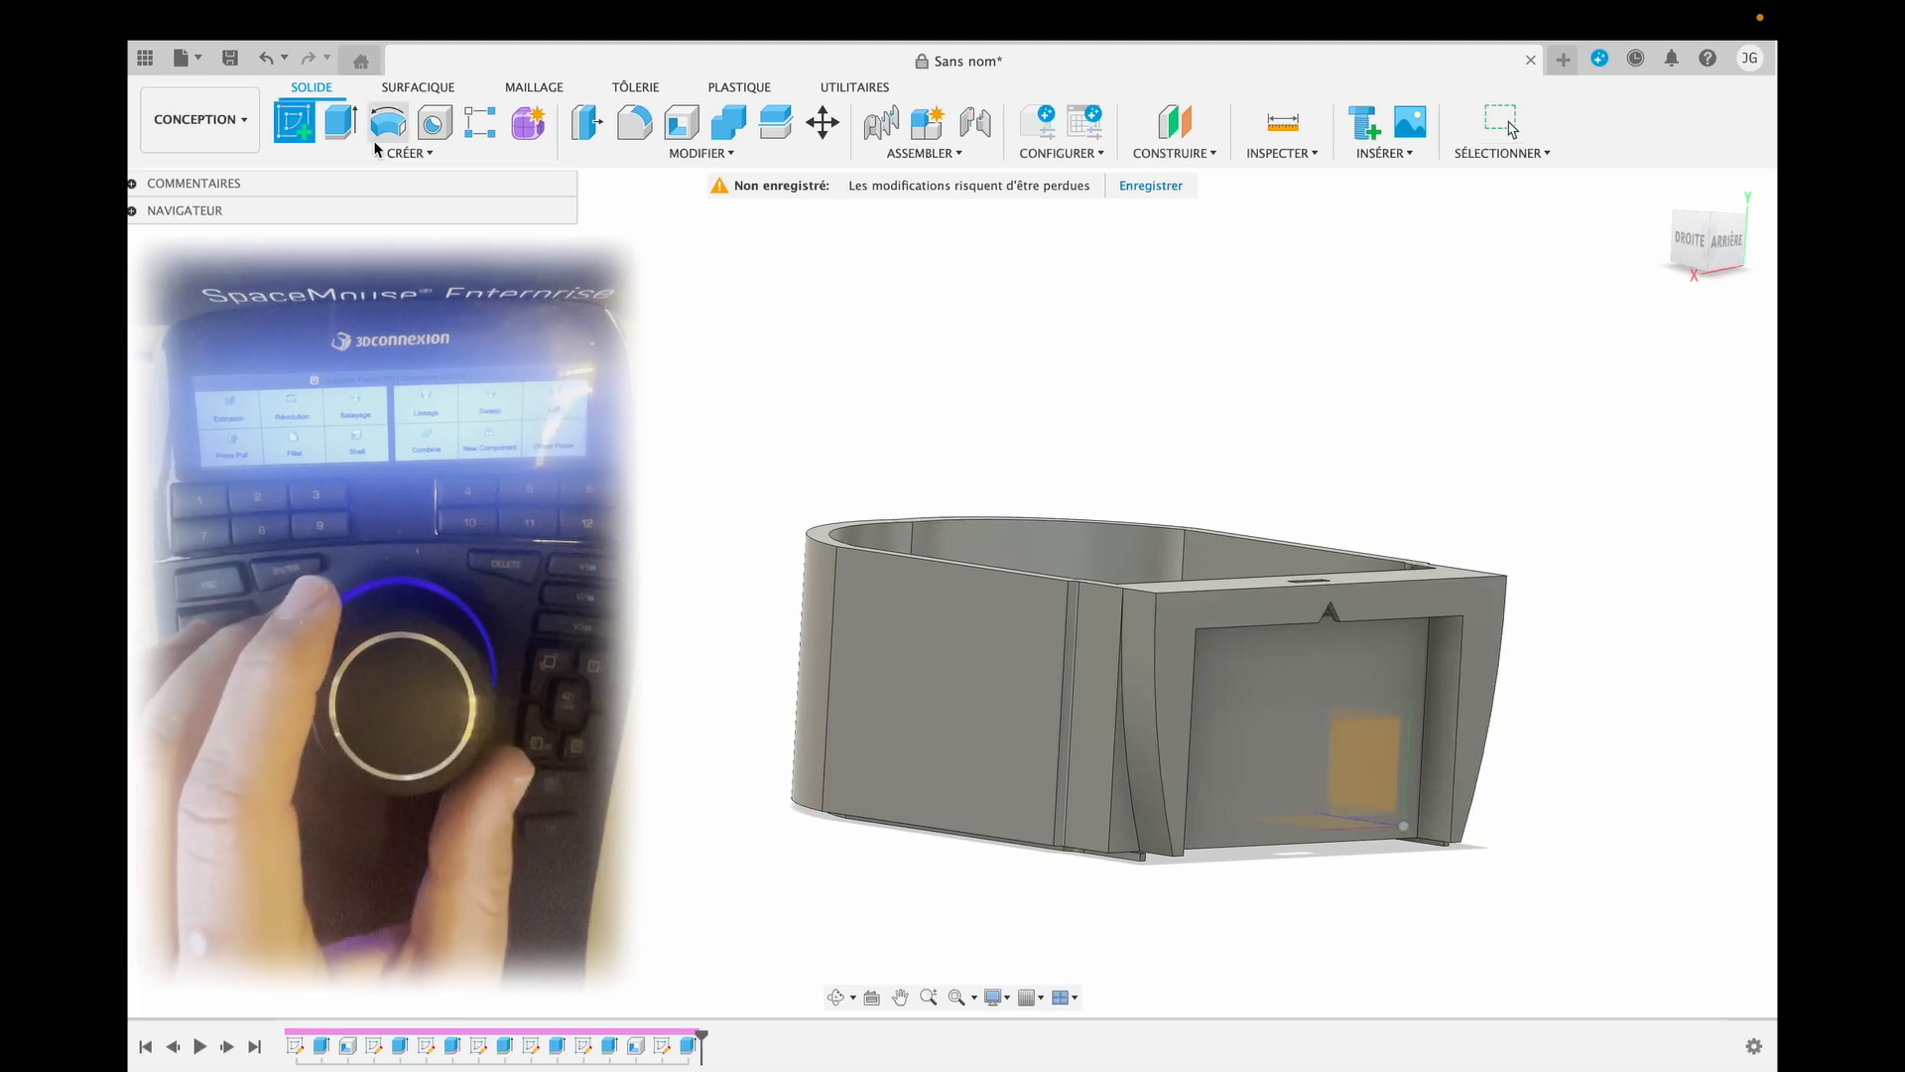
pyautogui.click(1157, 677)
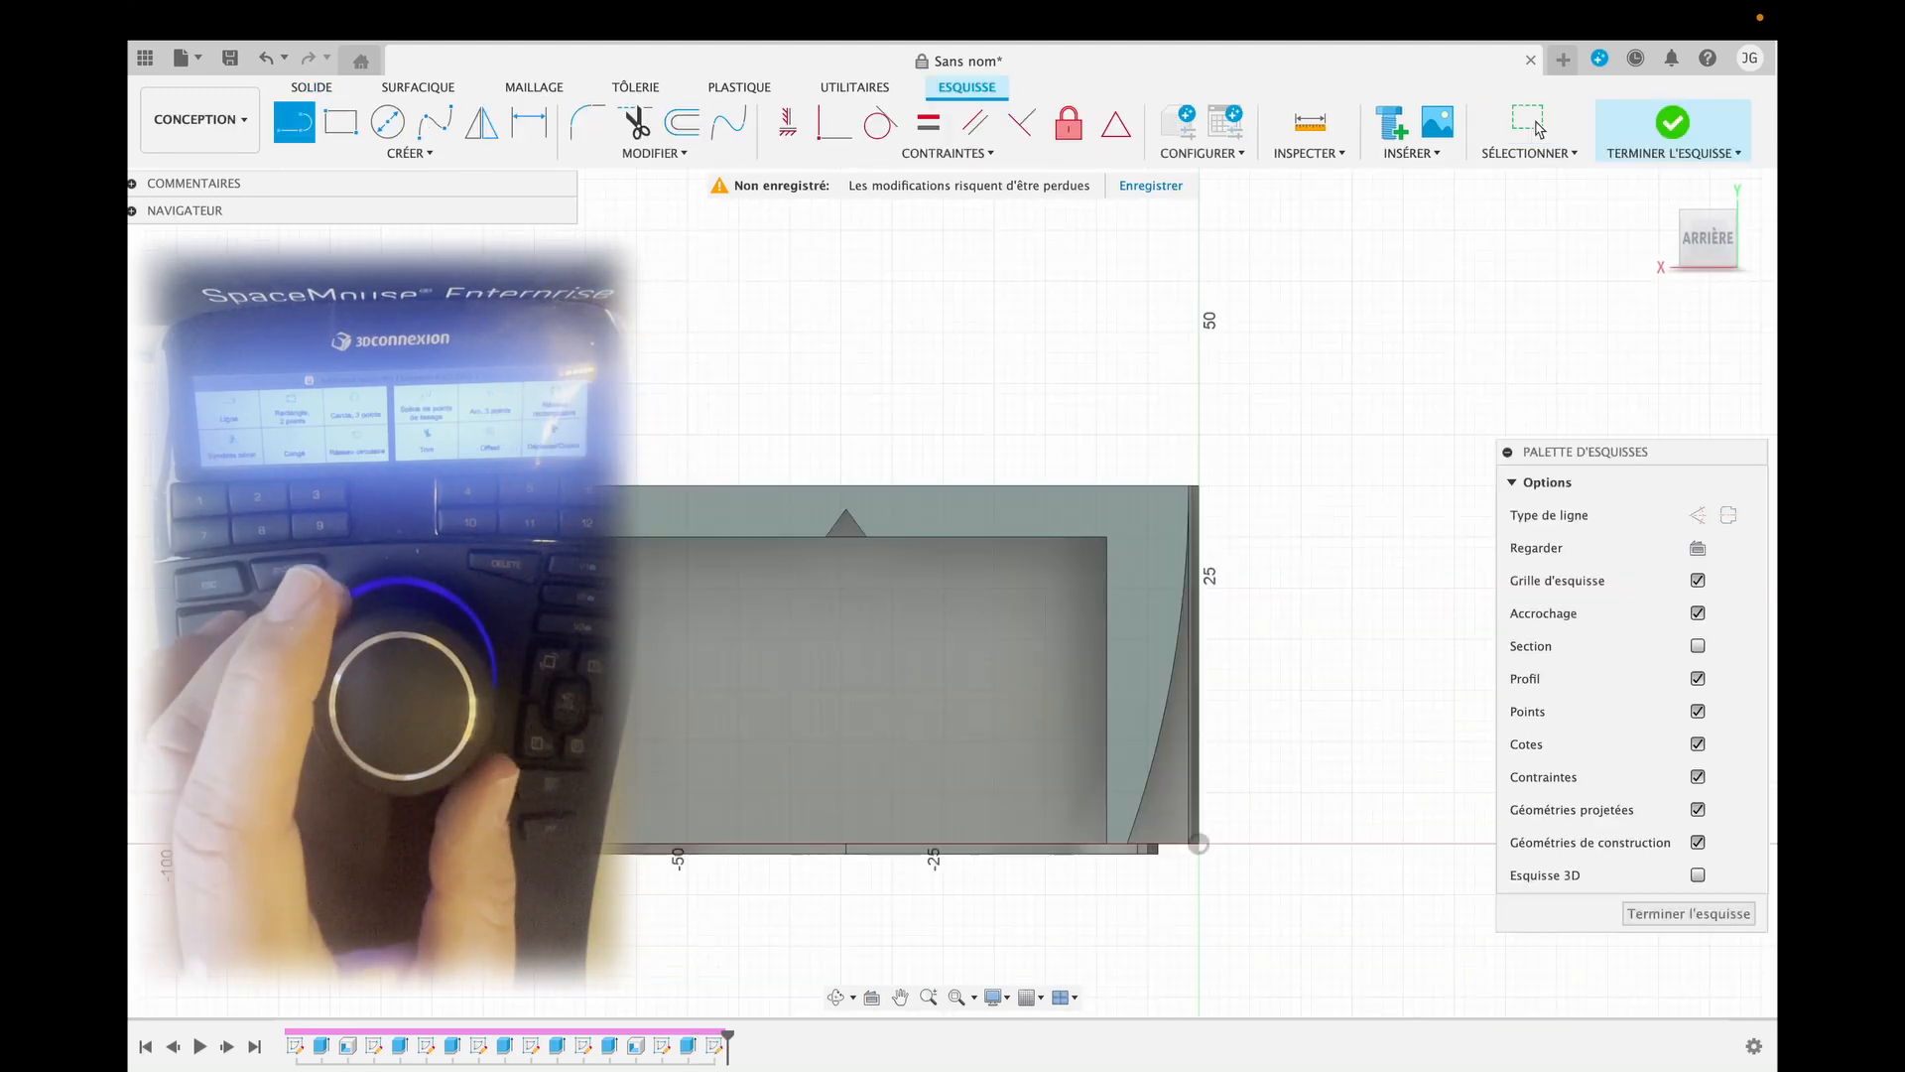
pyautogui.press('Escape')
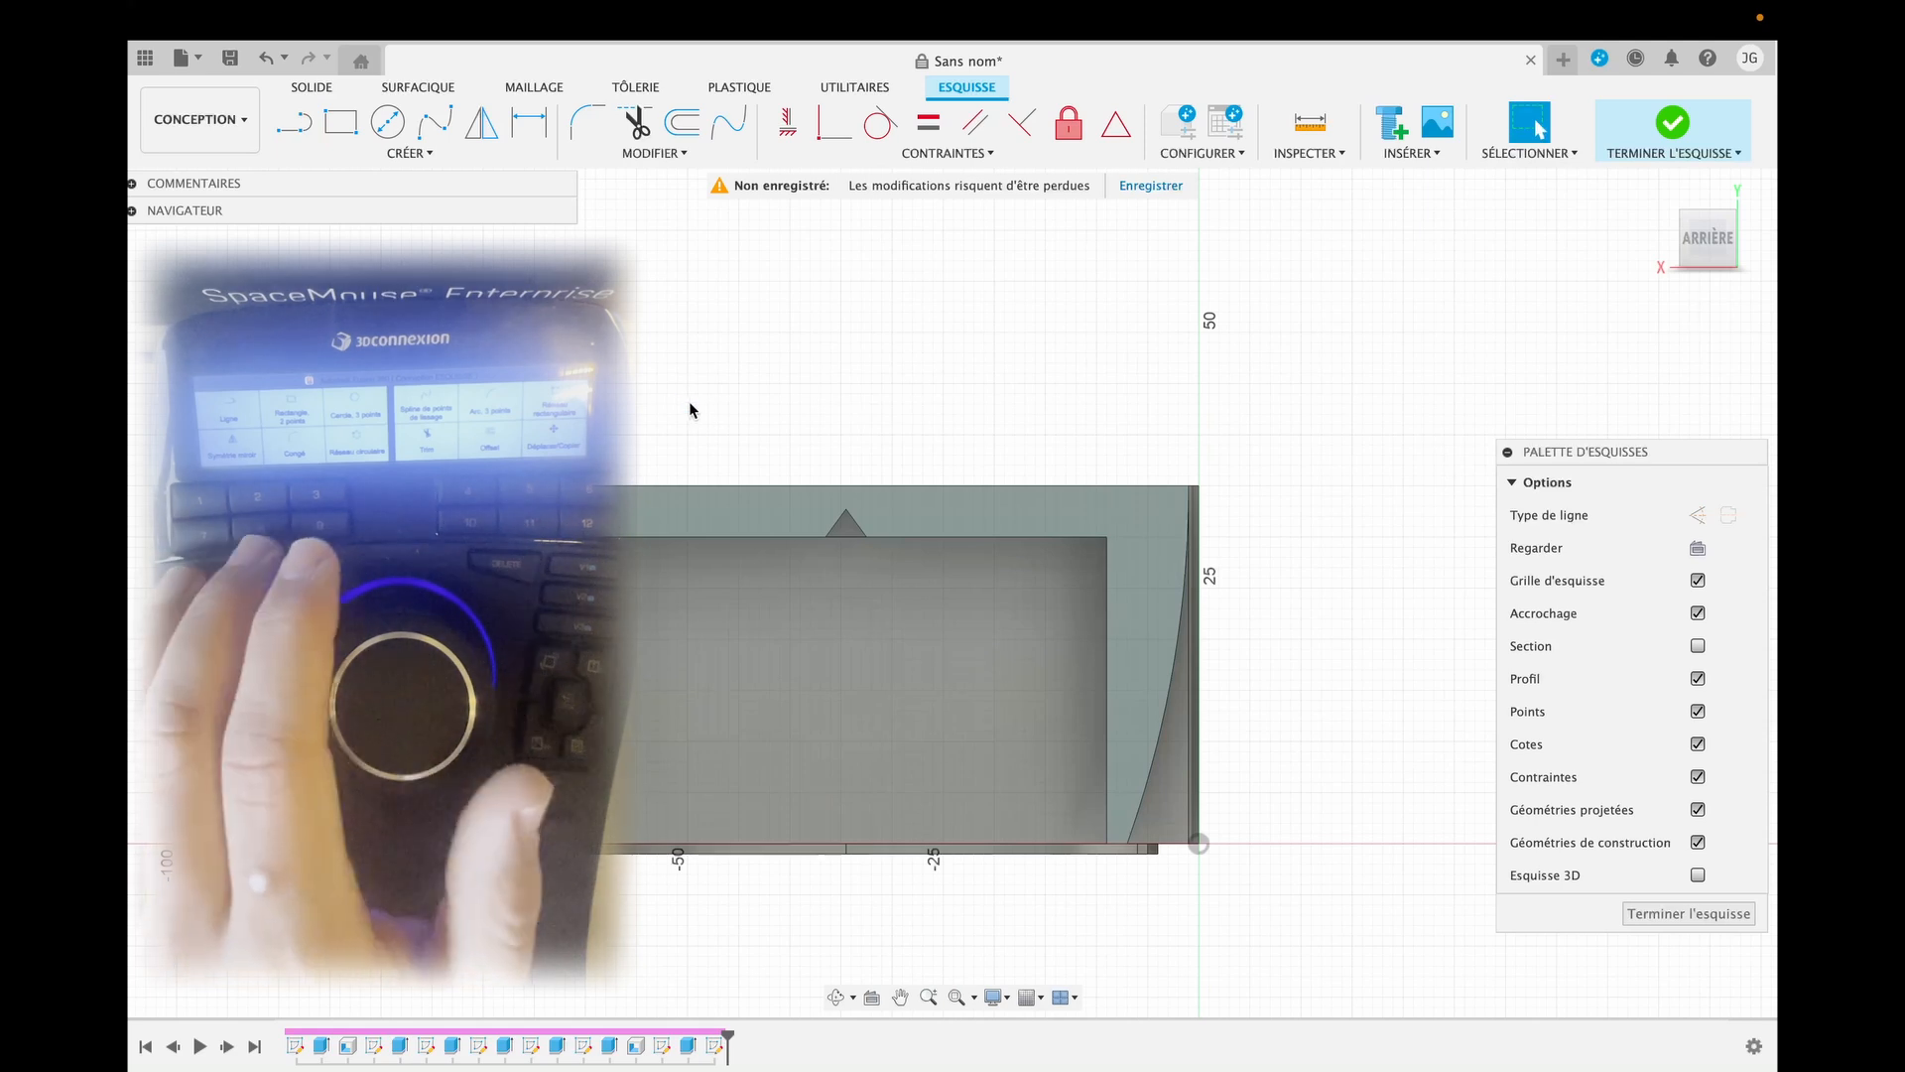
pyautogui.press('o')
pyautogui.click(754, 536)
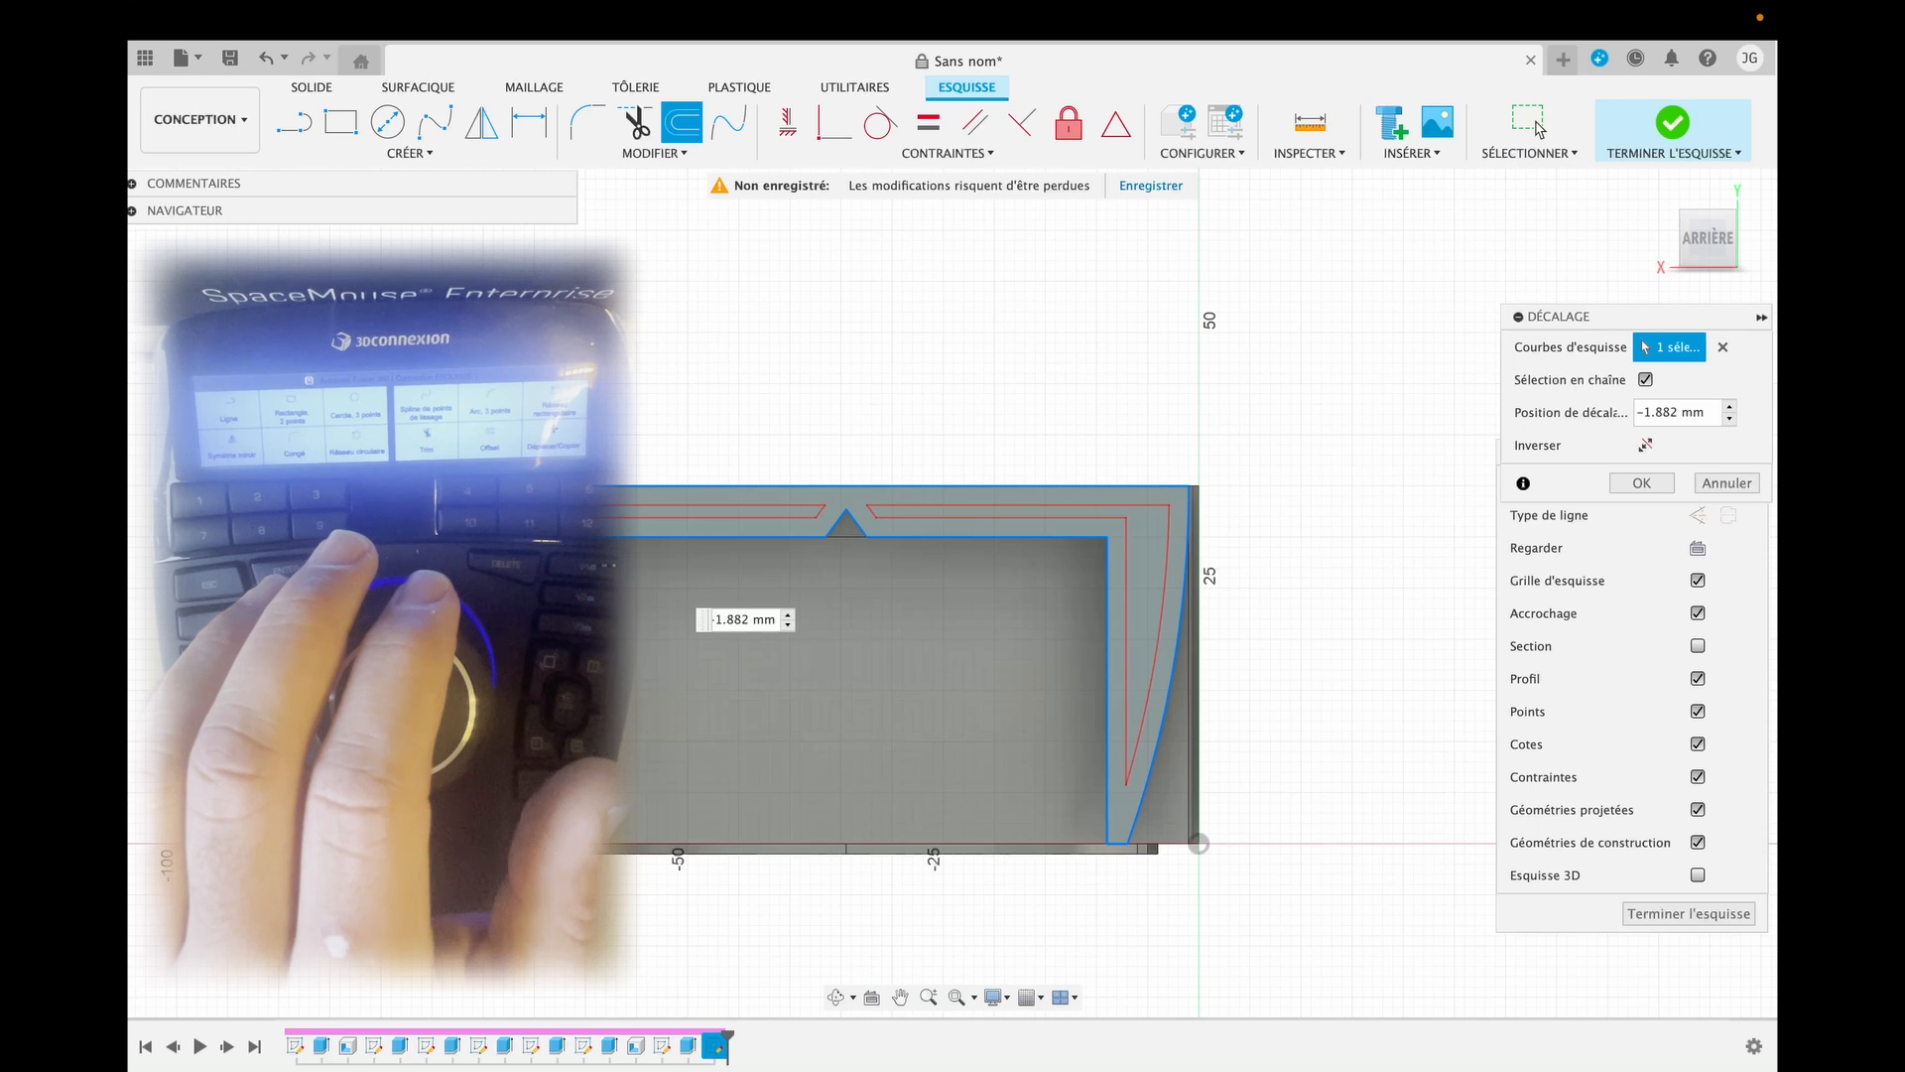
pyautogui.write('-1')
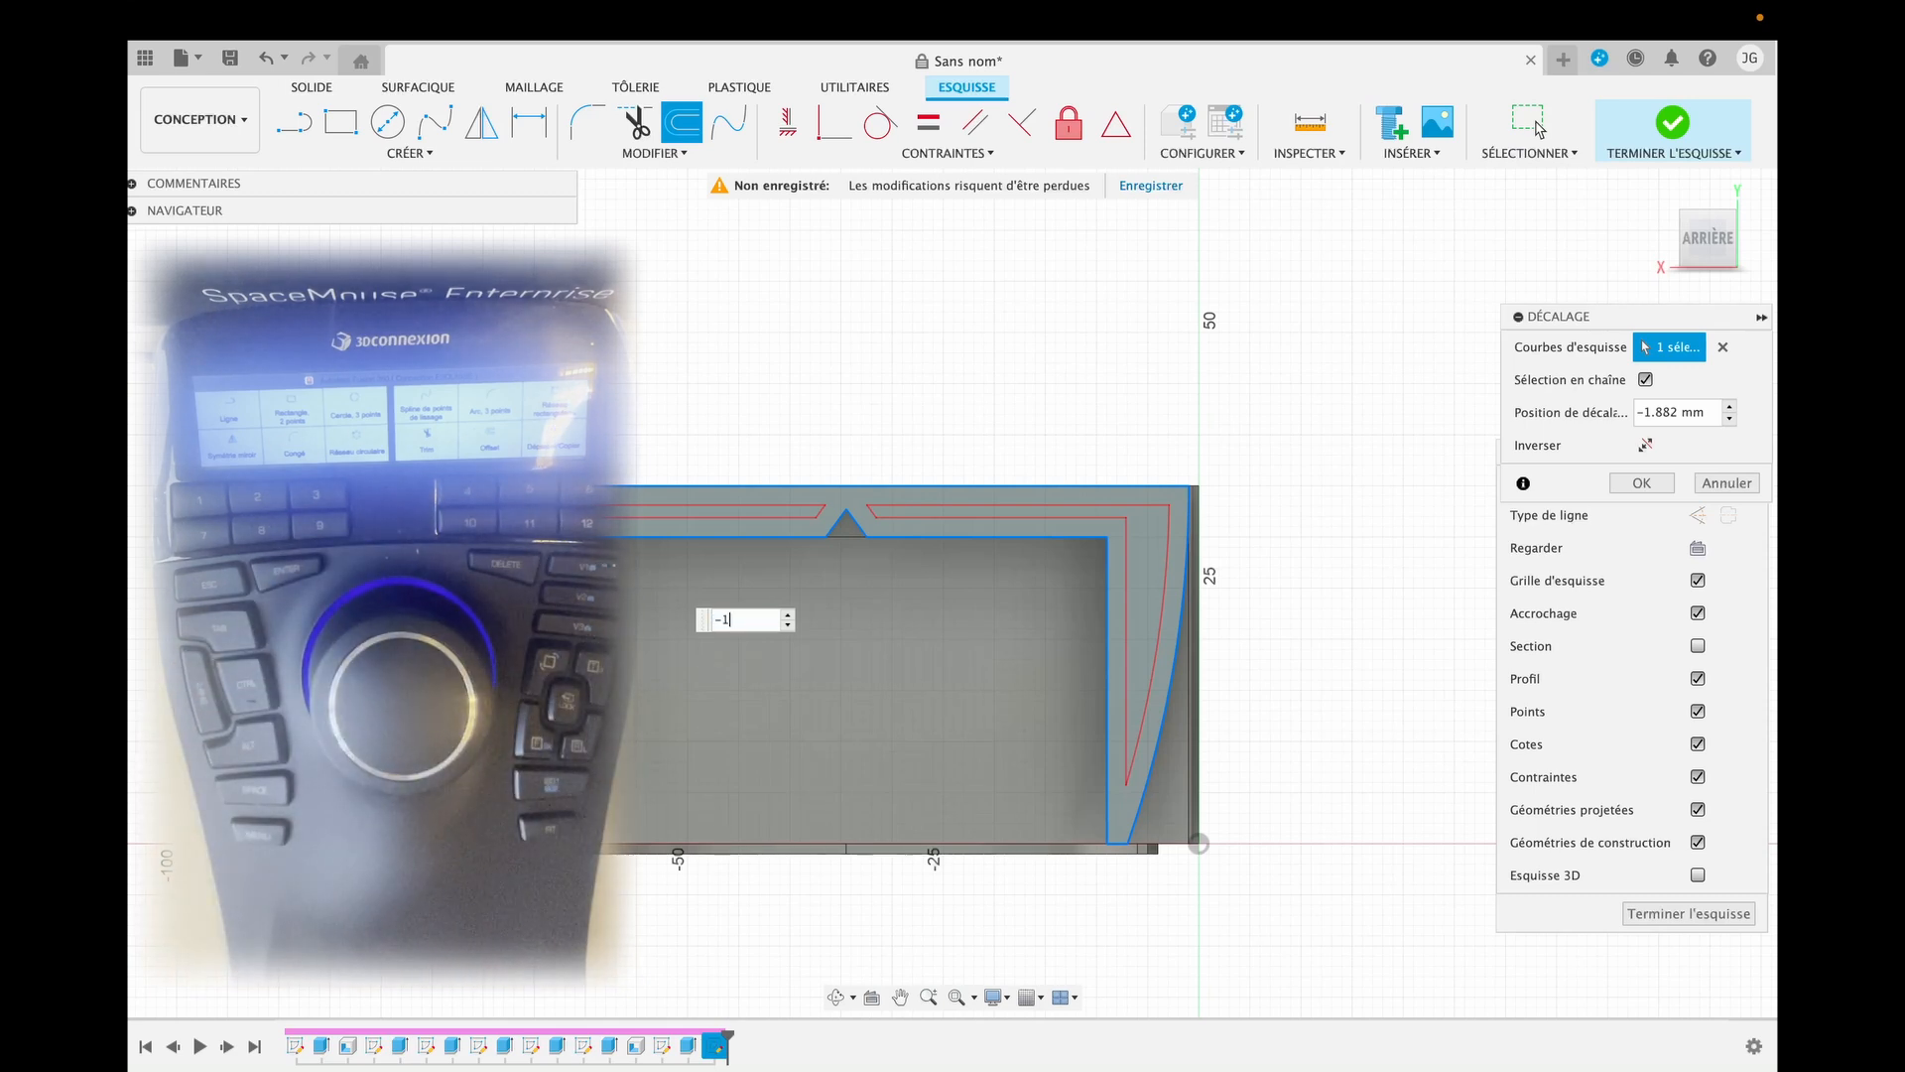
pyautogui.write(',5')
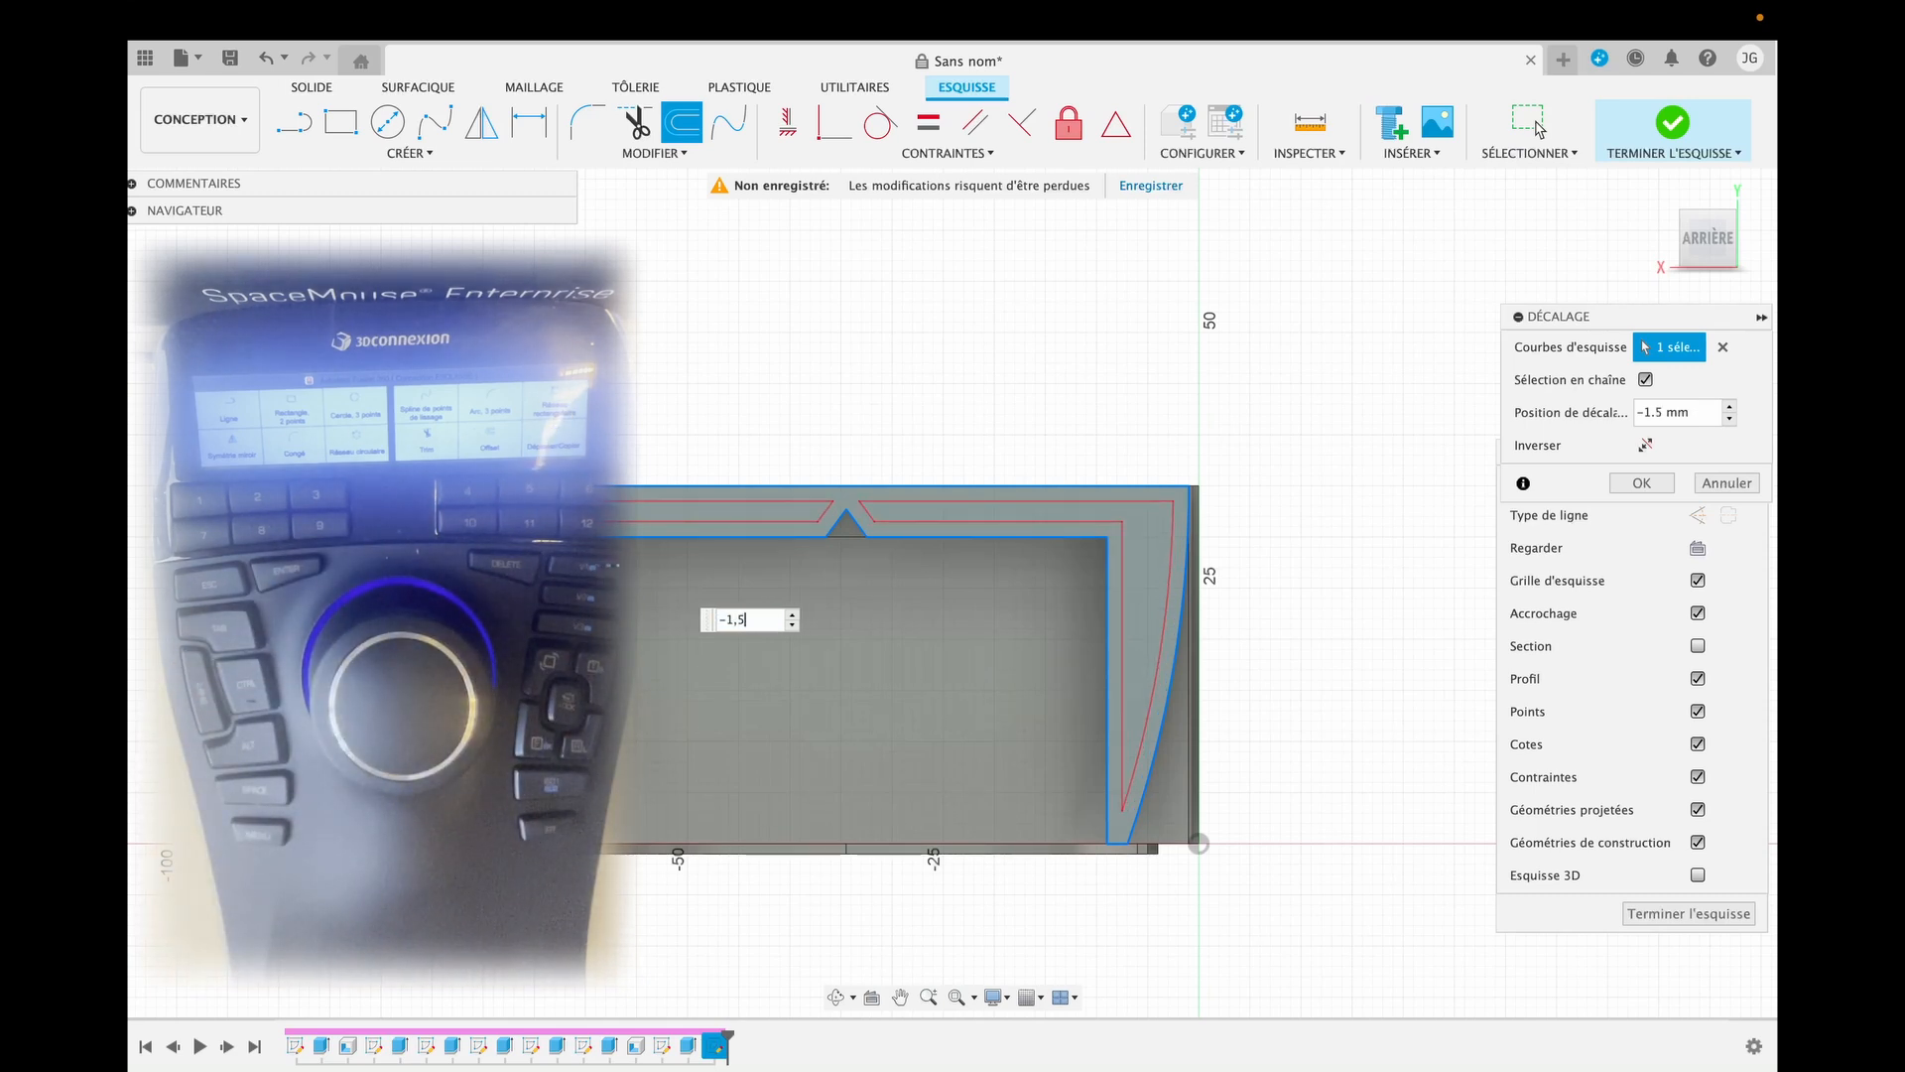
pyautogui.press('Return')
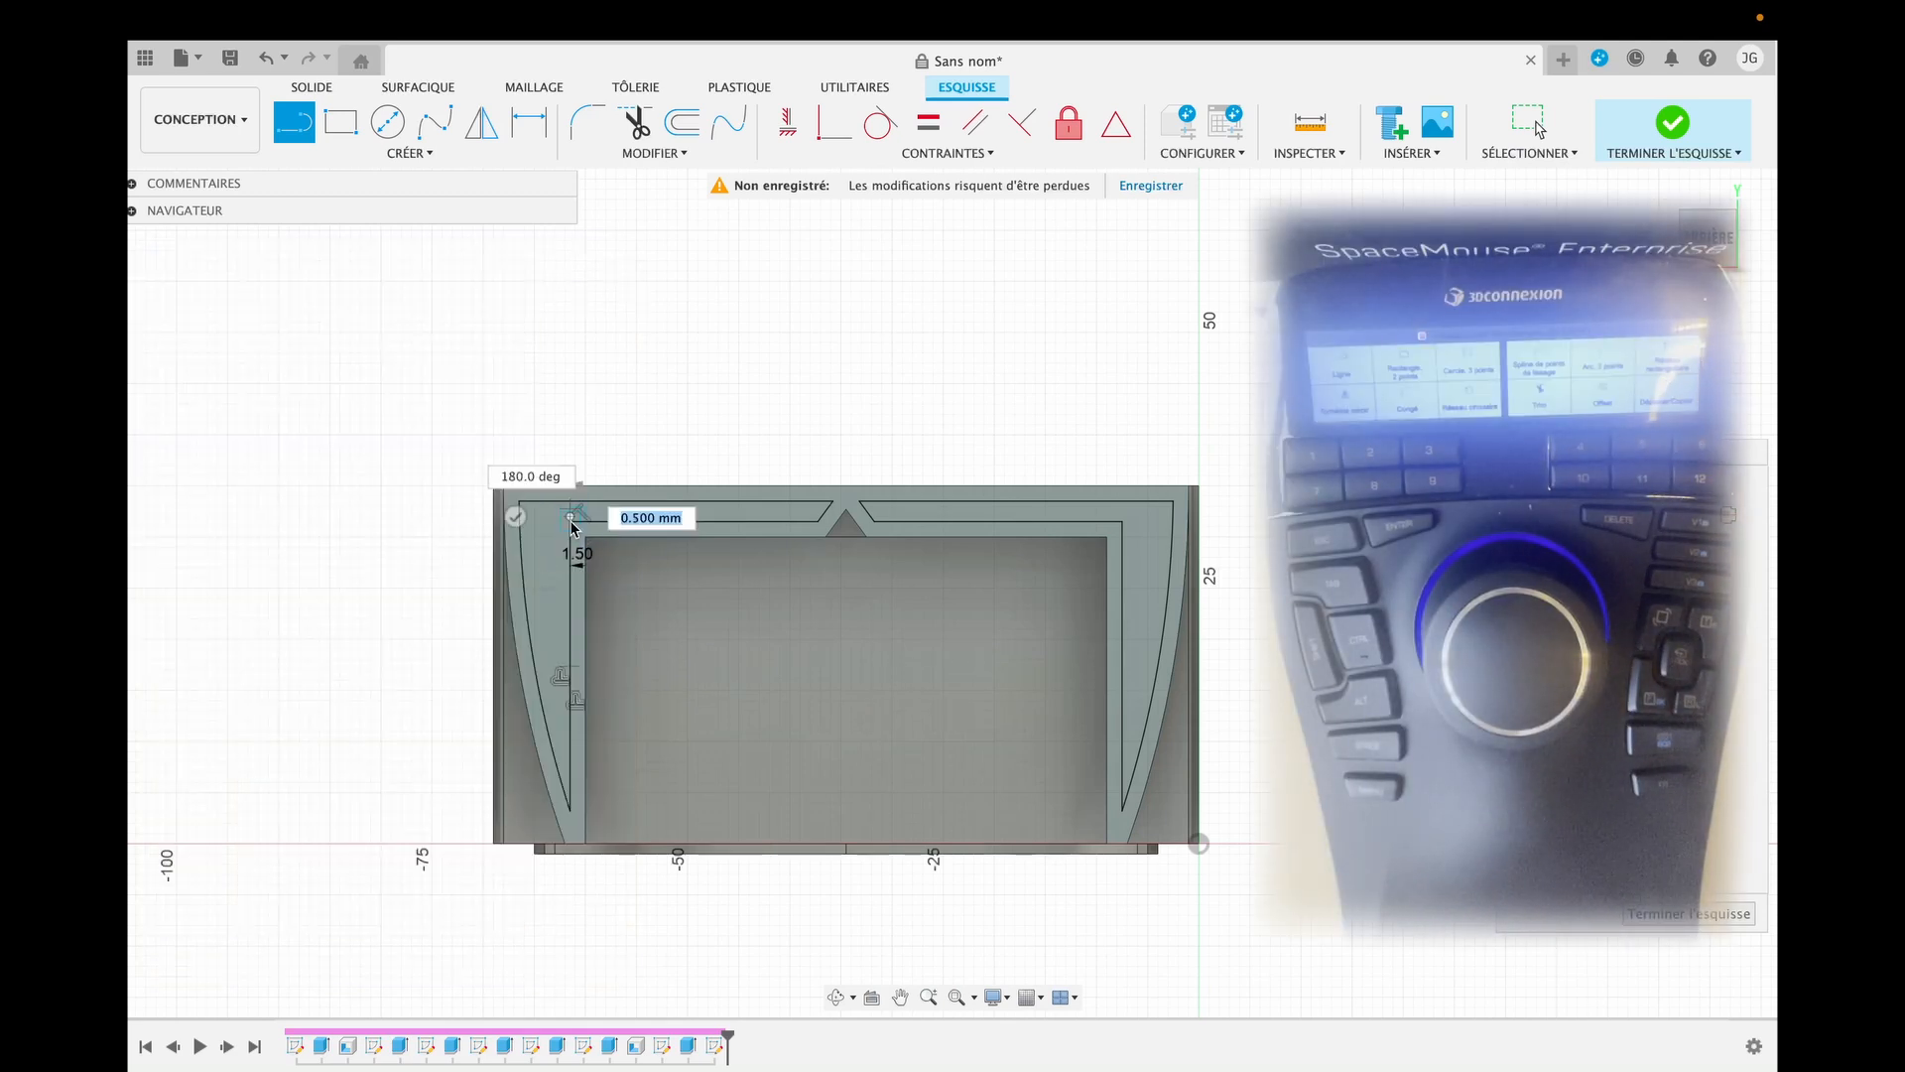
# Draw short vertical lines from the offset's inner corners to its upper edge on both sides and finish the sketch.
pyautogui.click(1124, 506)
pyautogui.press('Escape')
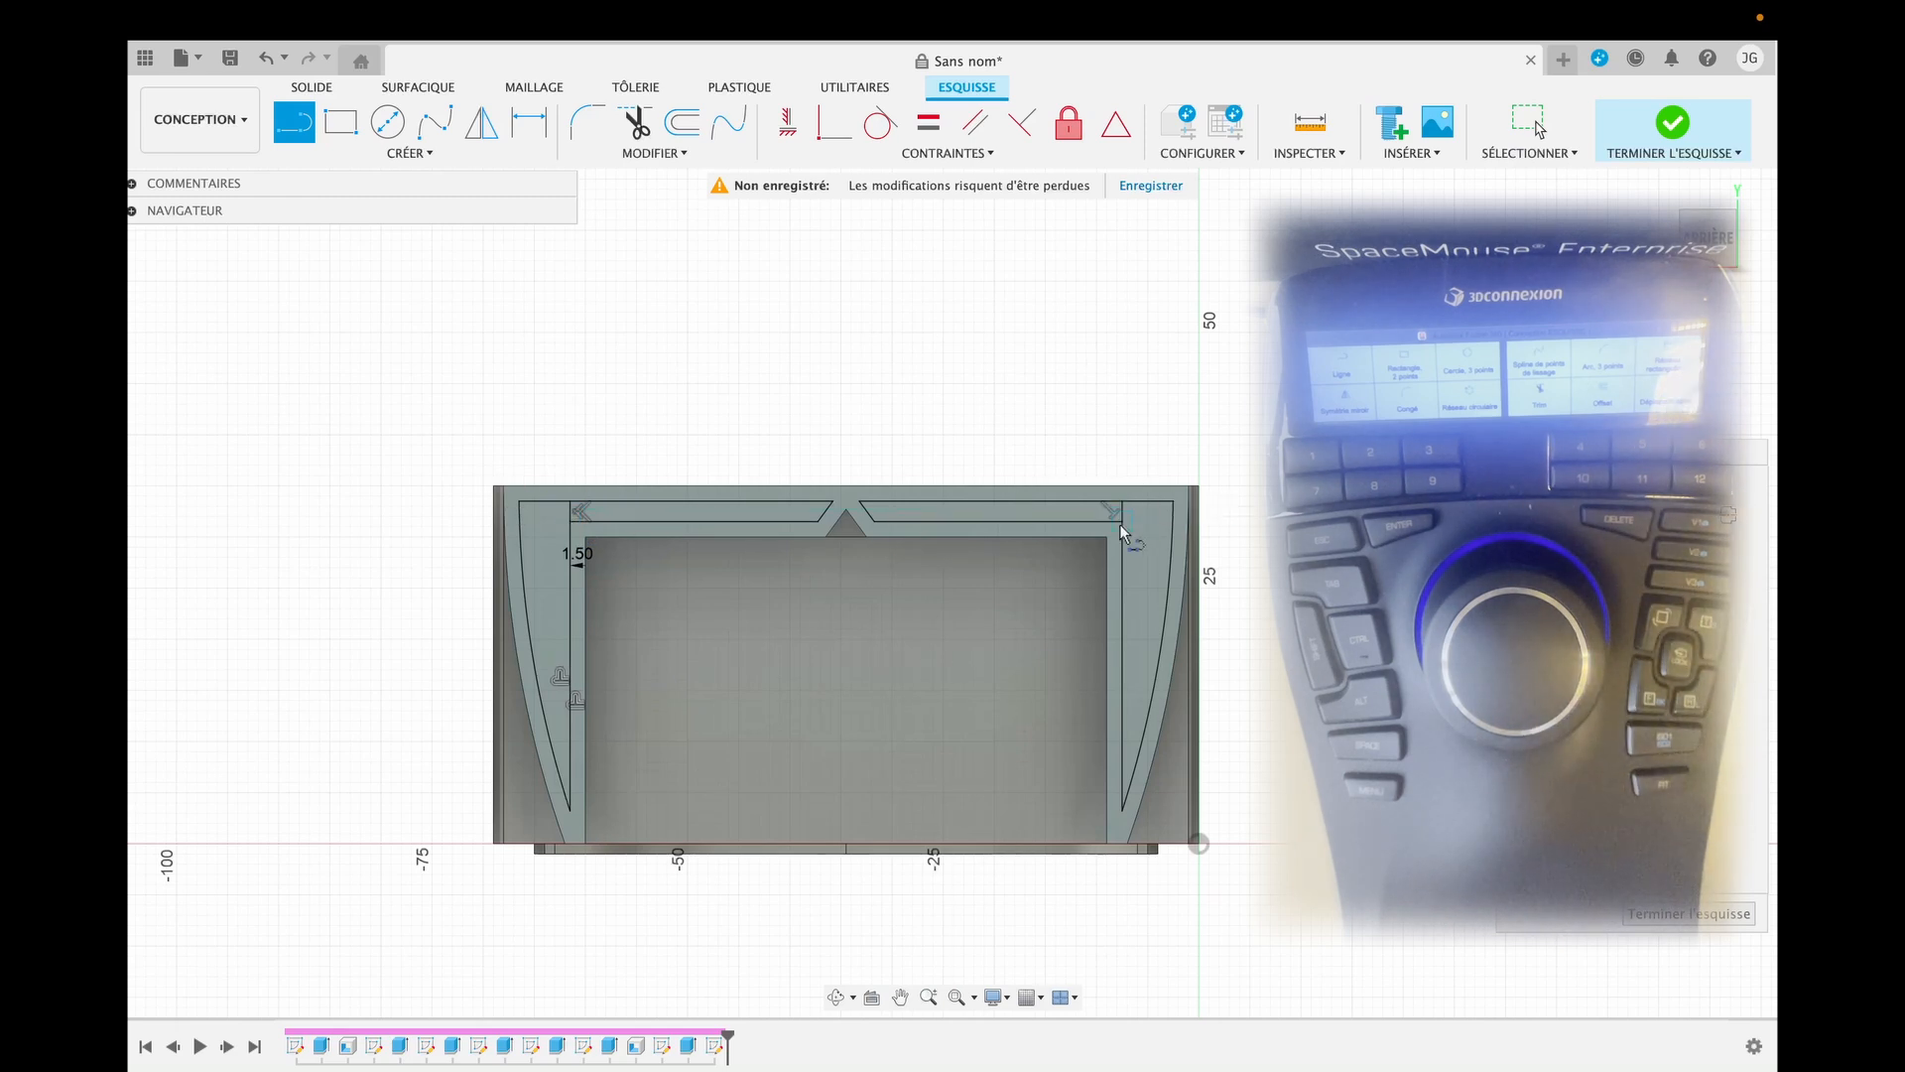
pyautogui.press('Escape')
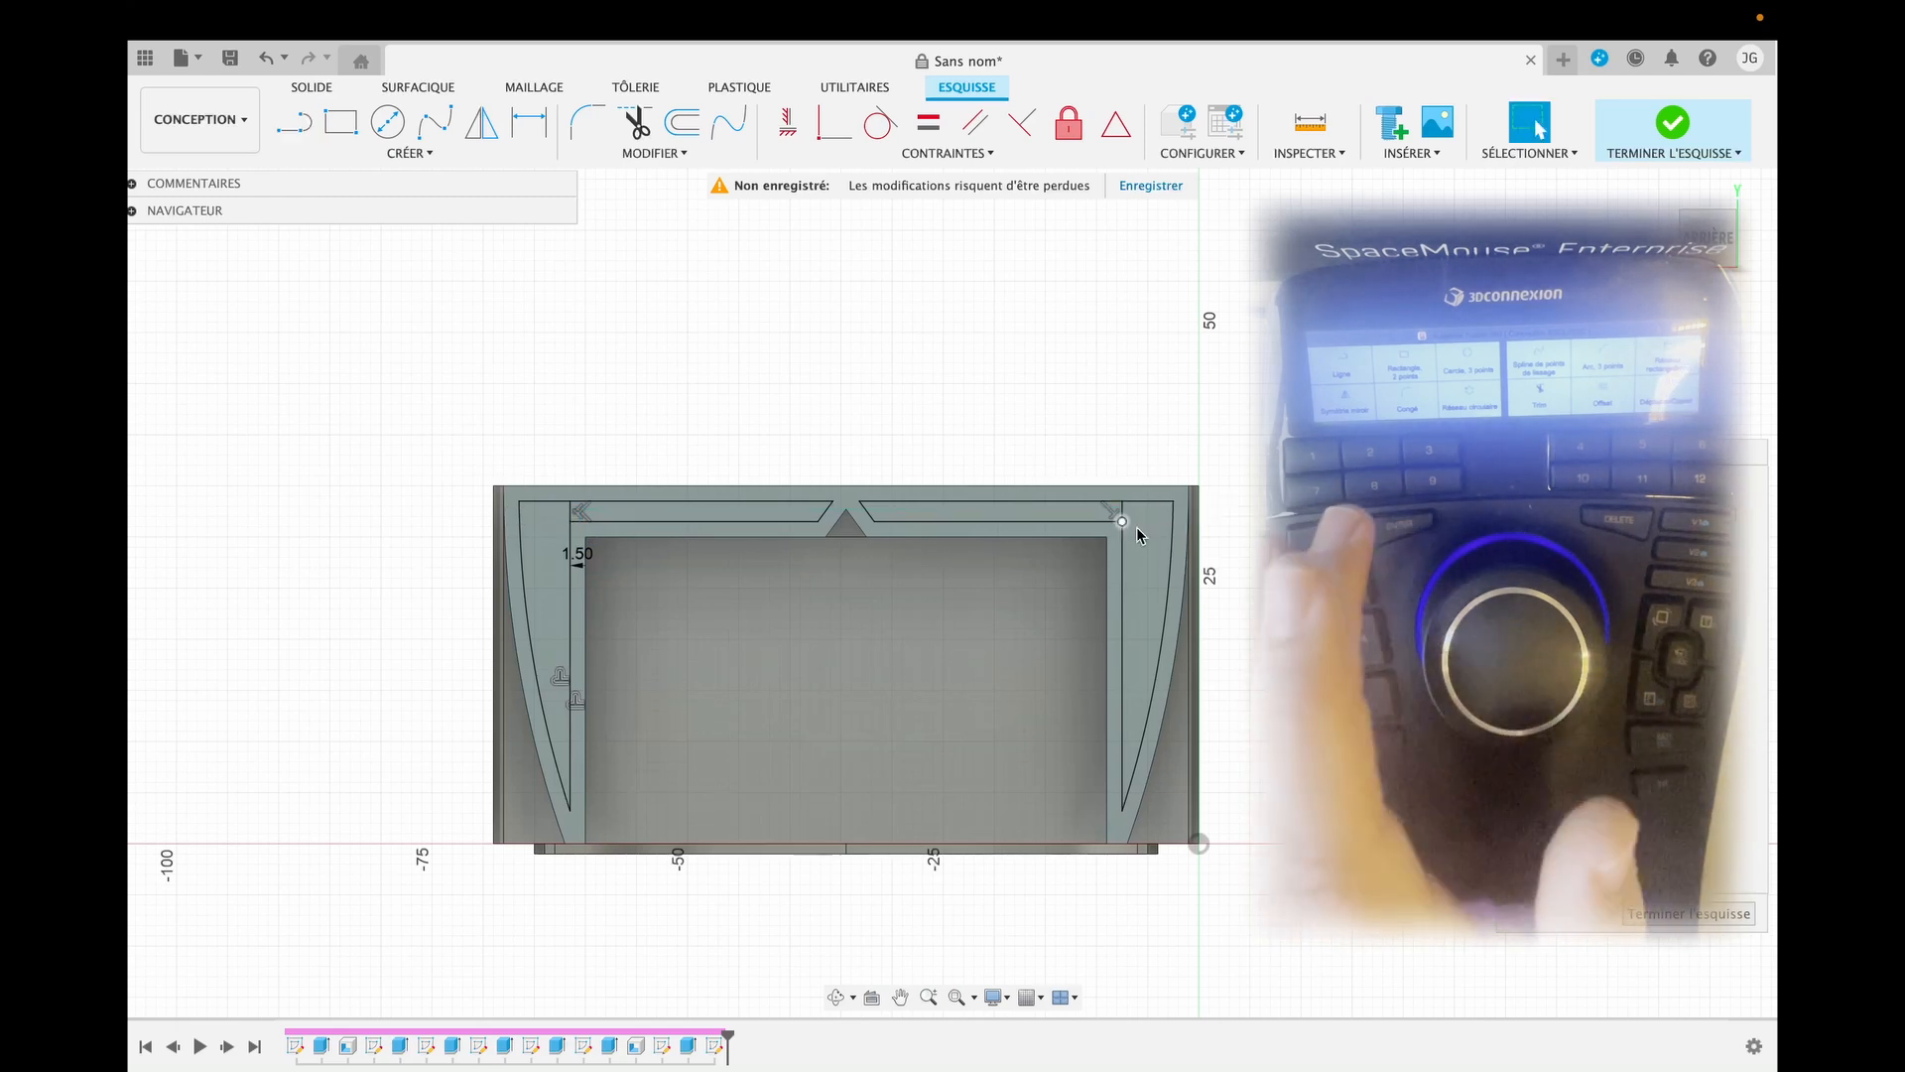
pyautogui.click(1657, 913)
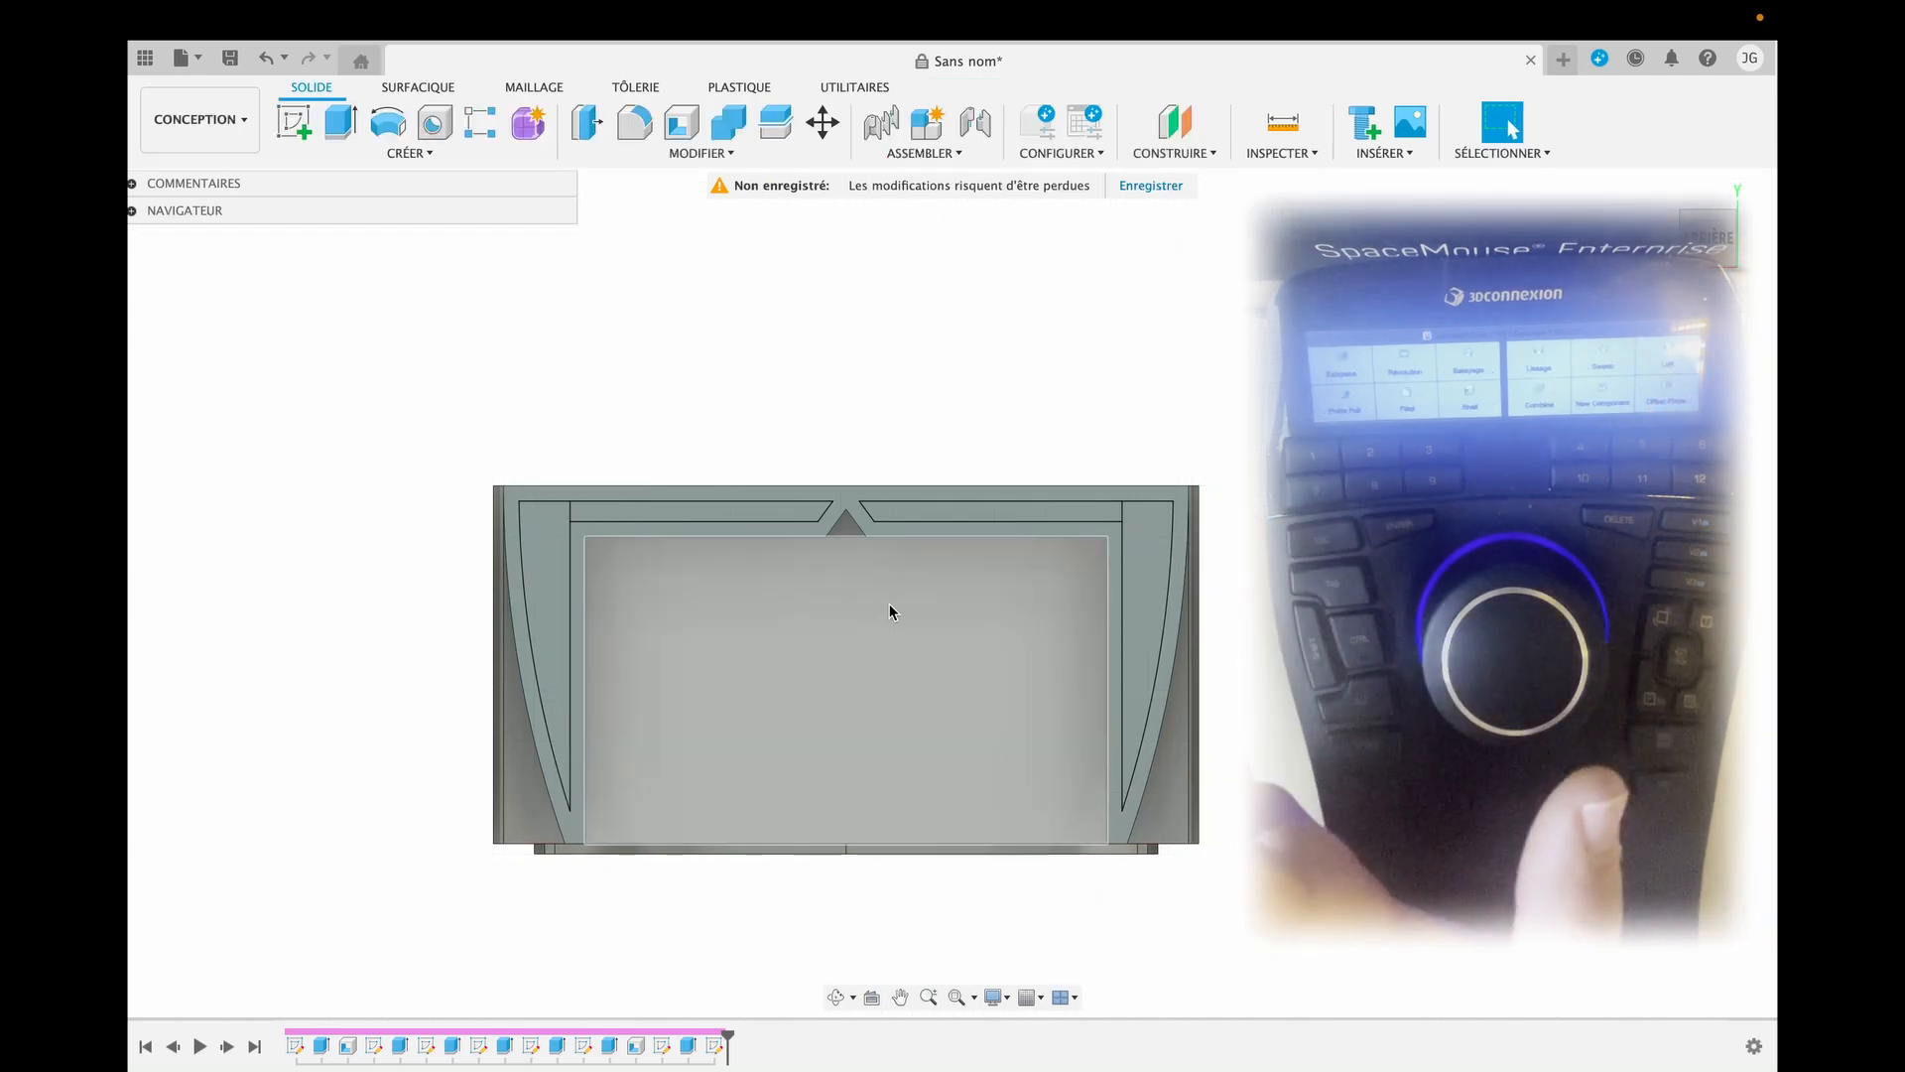
# Extrude the two curved side regions of the offset profile by -4 mm as a cut.
pyautogui.press('e')
pyautogui.click(567, 564)
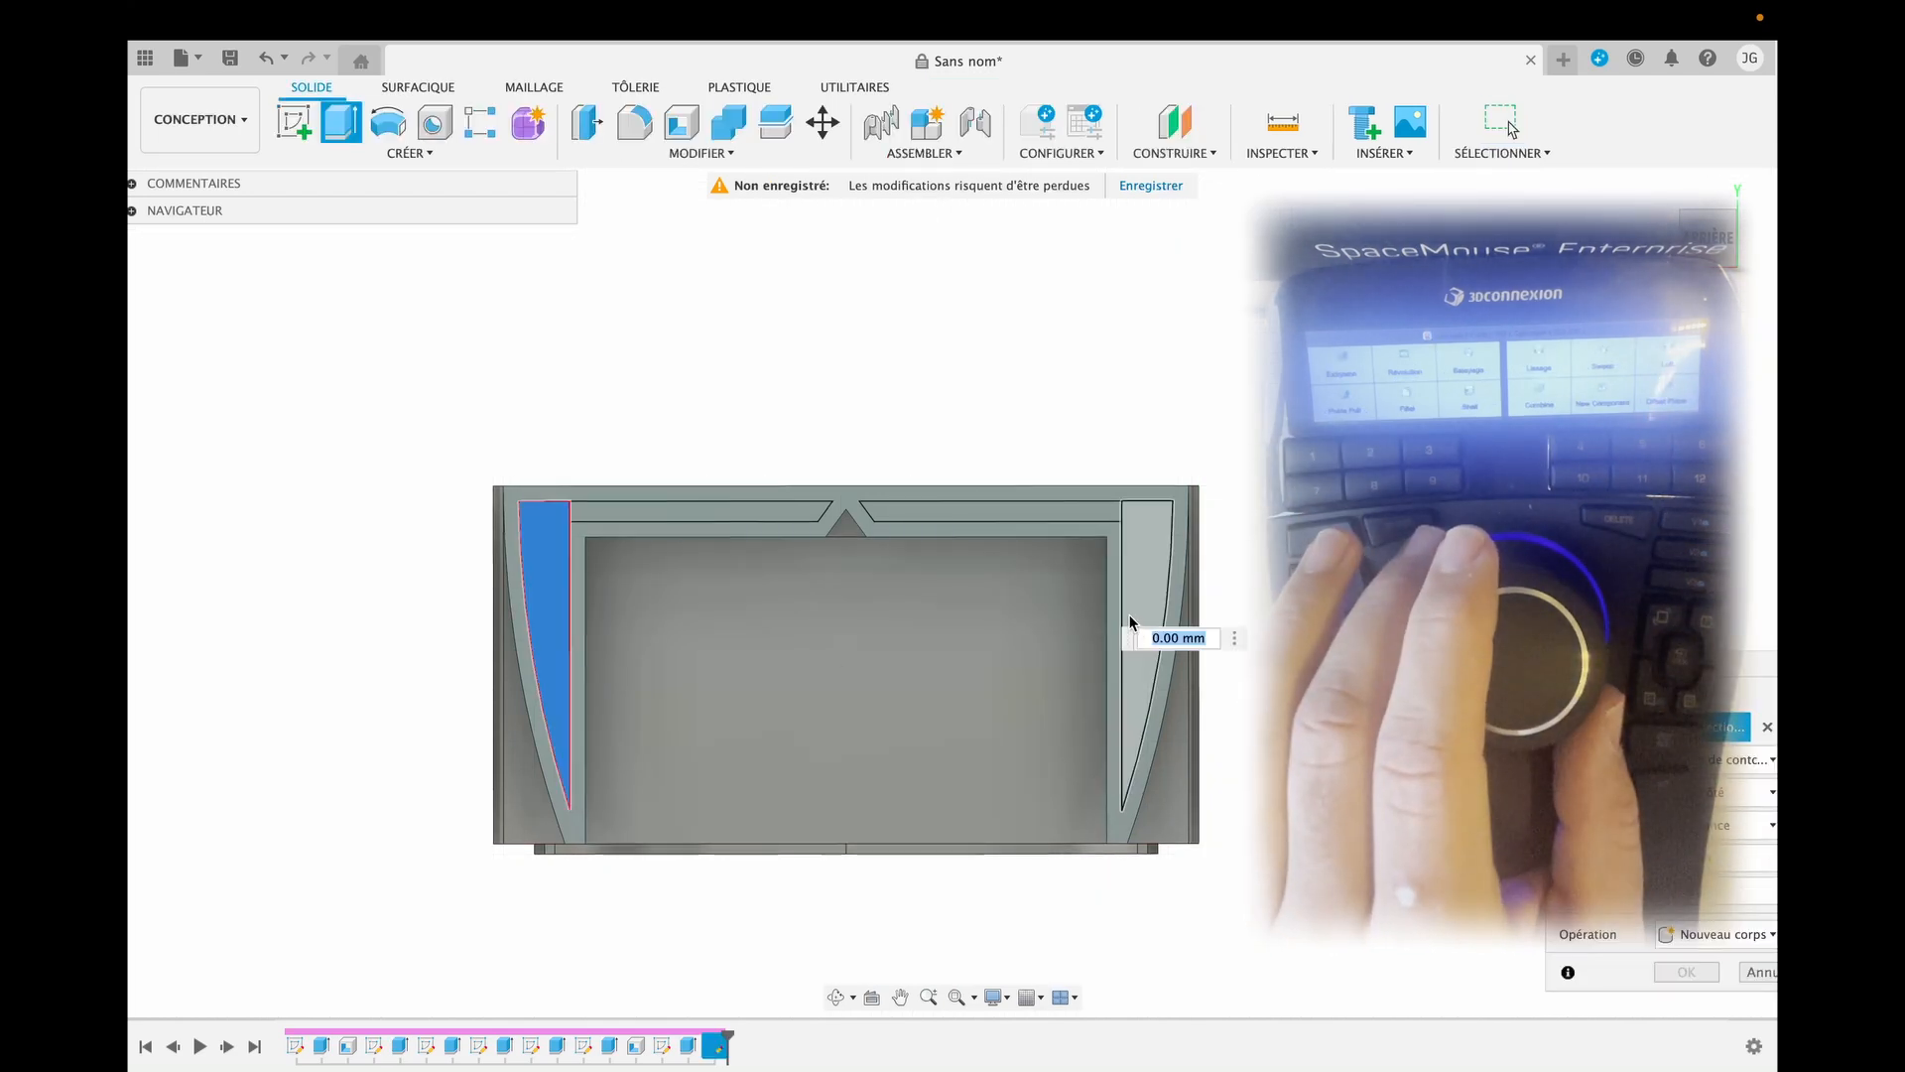
pyautogui.click(1154, 586)
pyautogui.write('-')
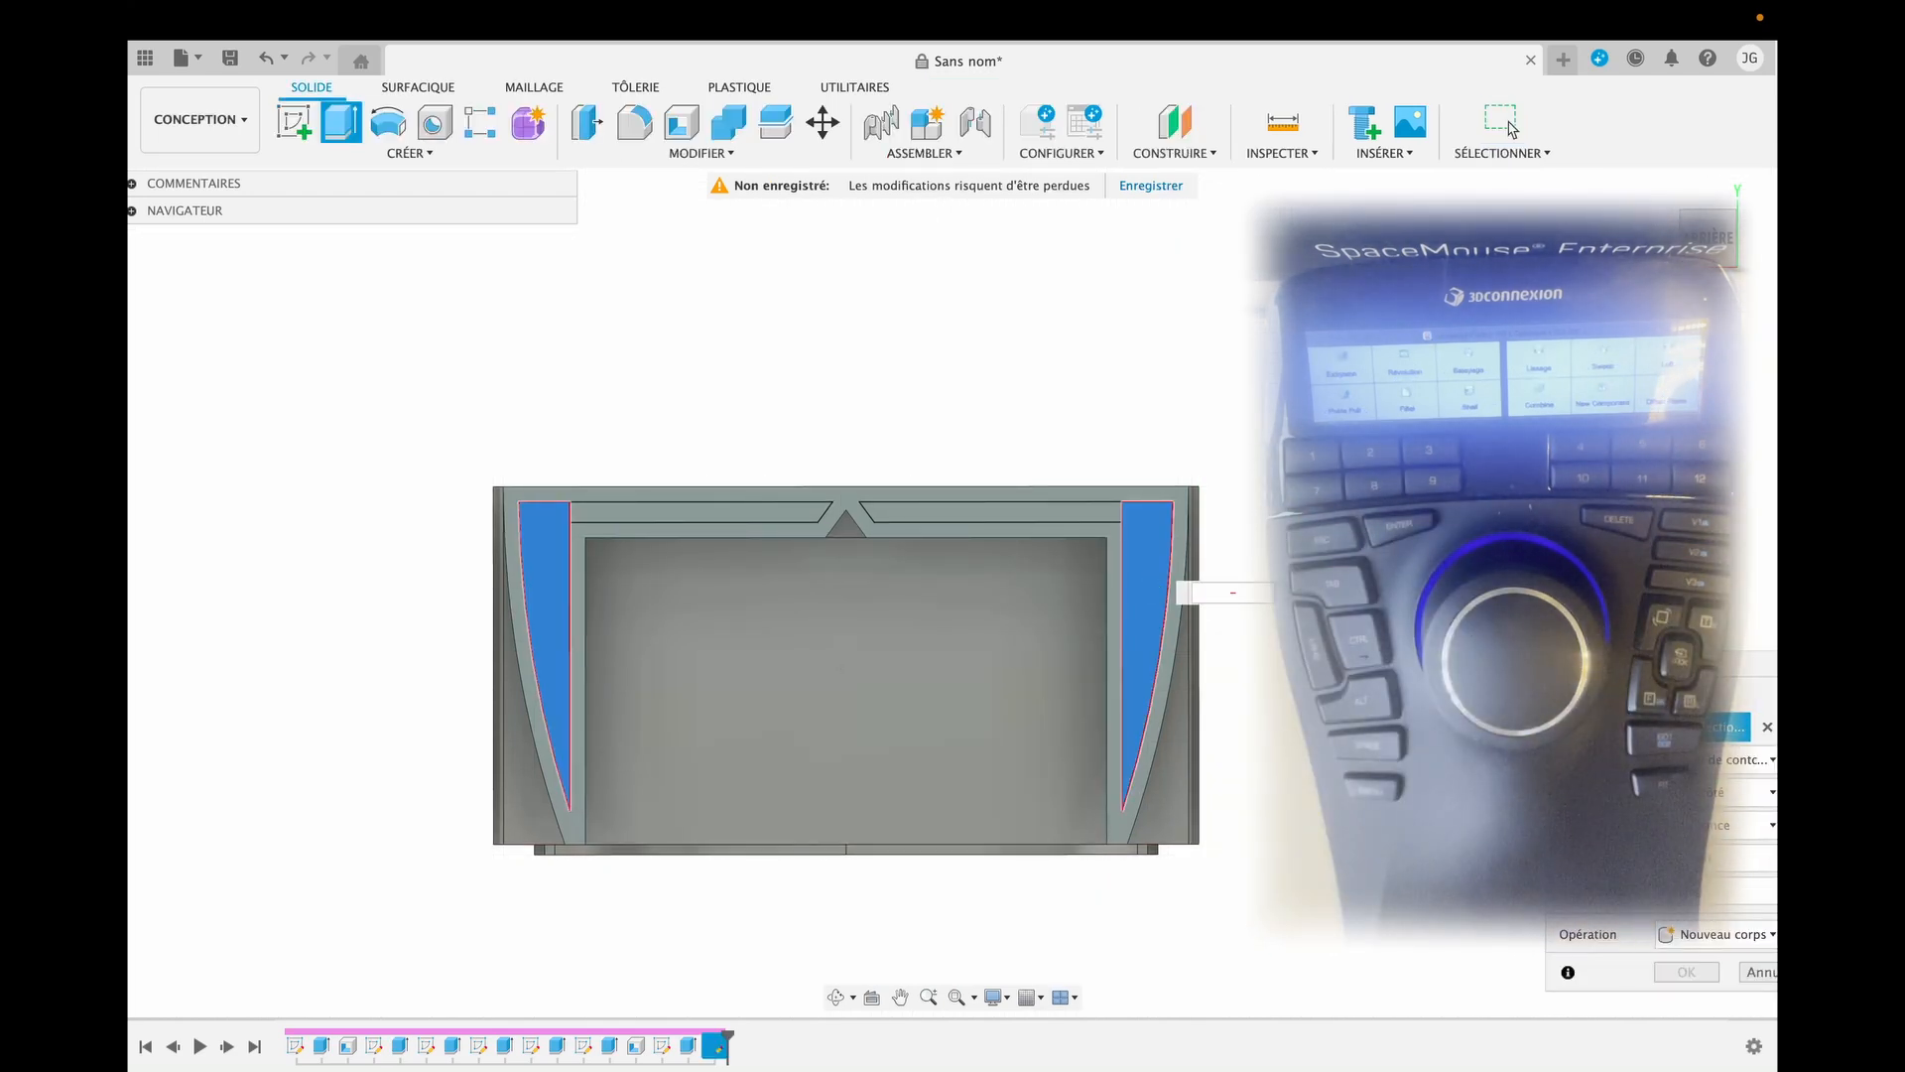
pyautogui.write('4')
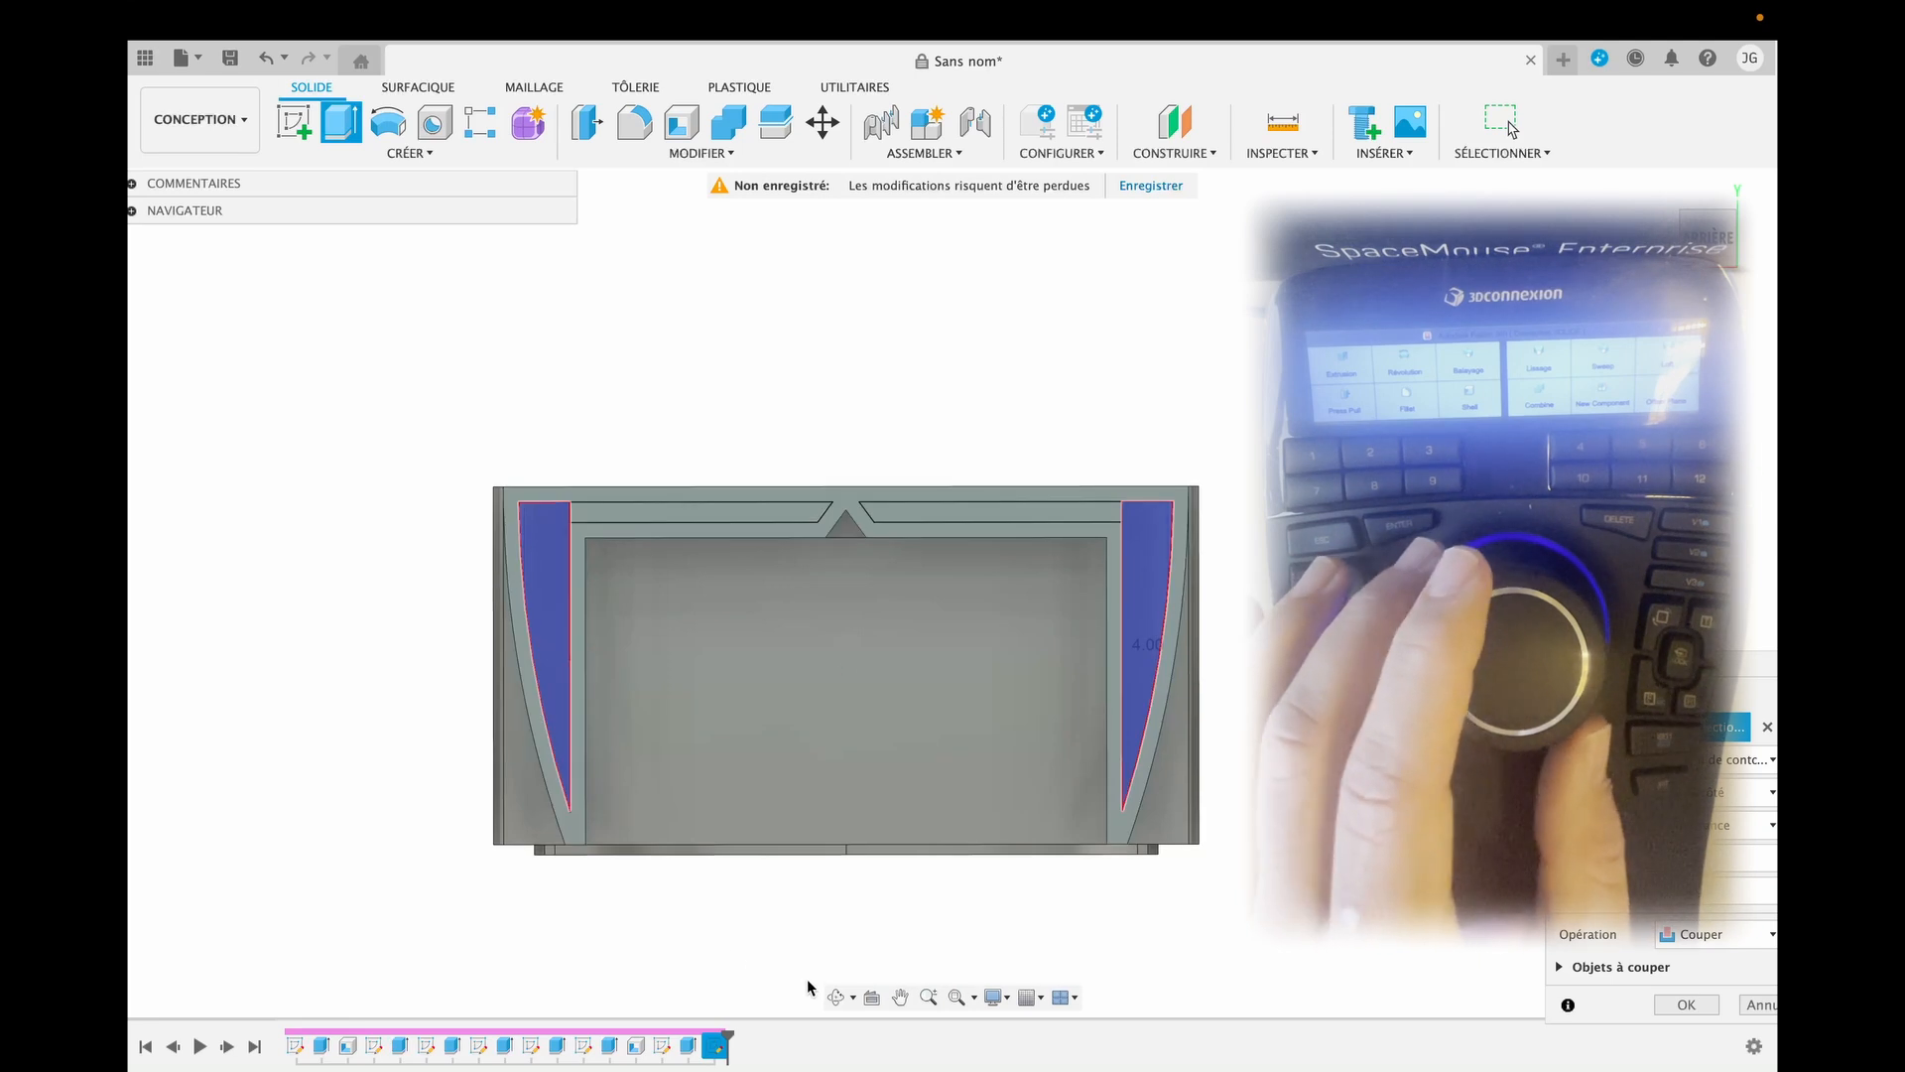
pyautogui.press('Return')
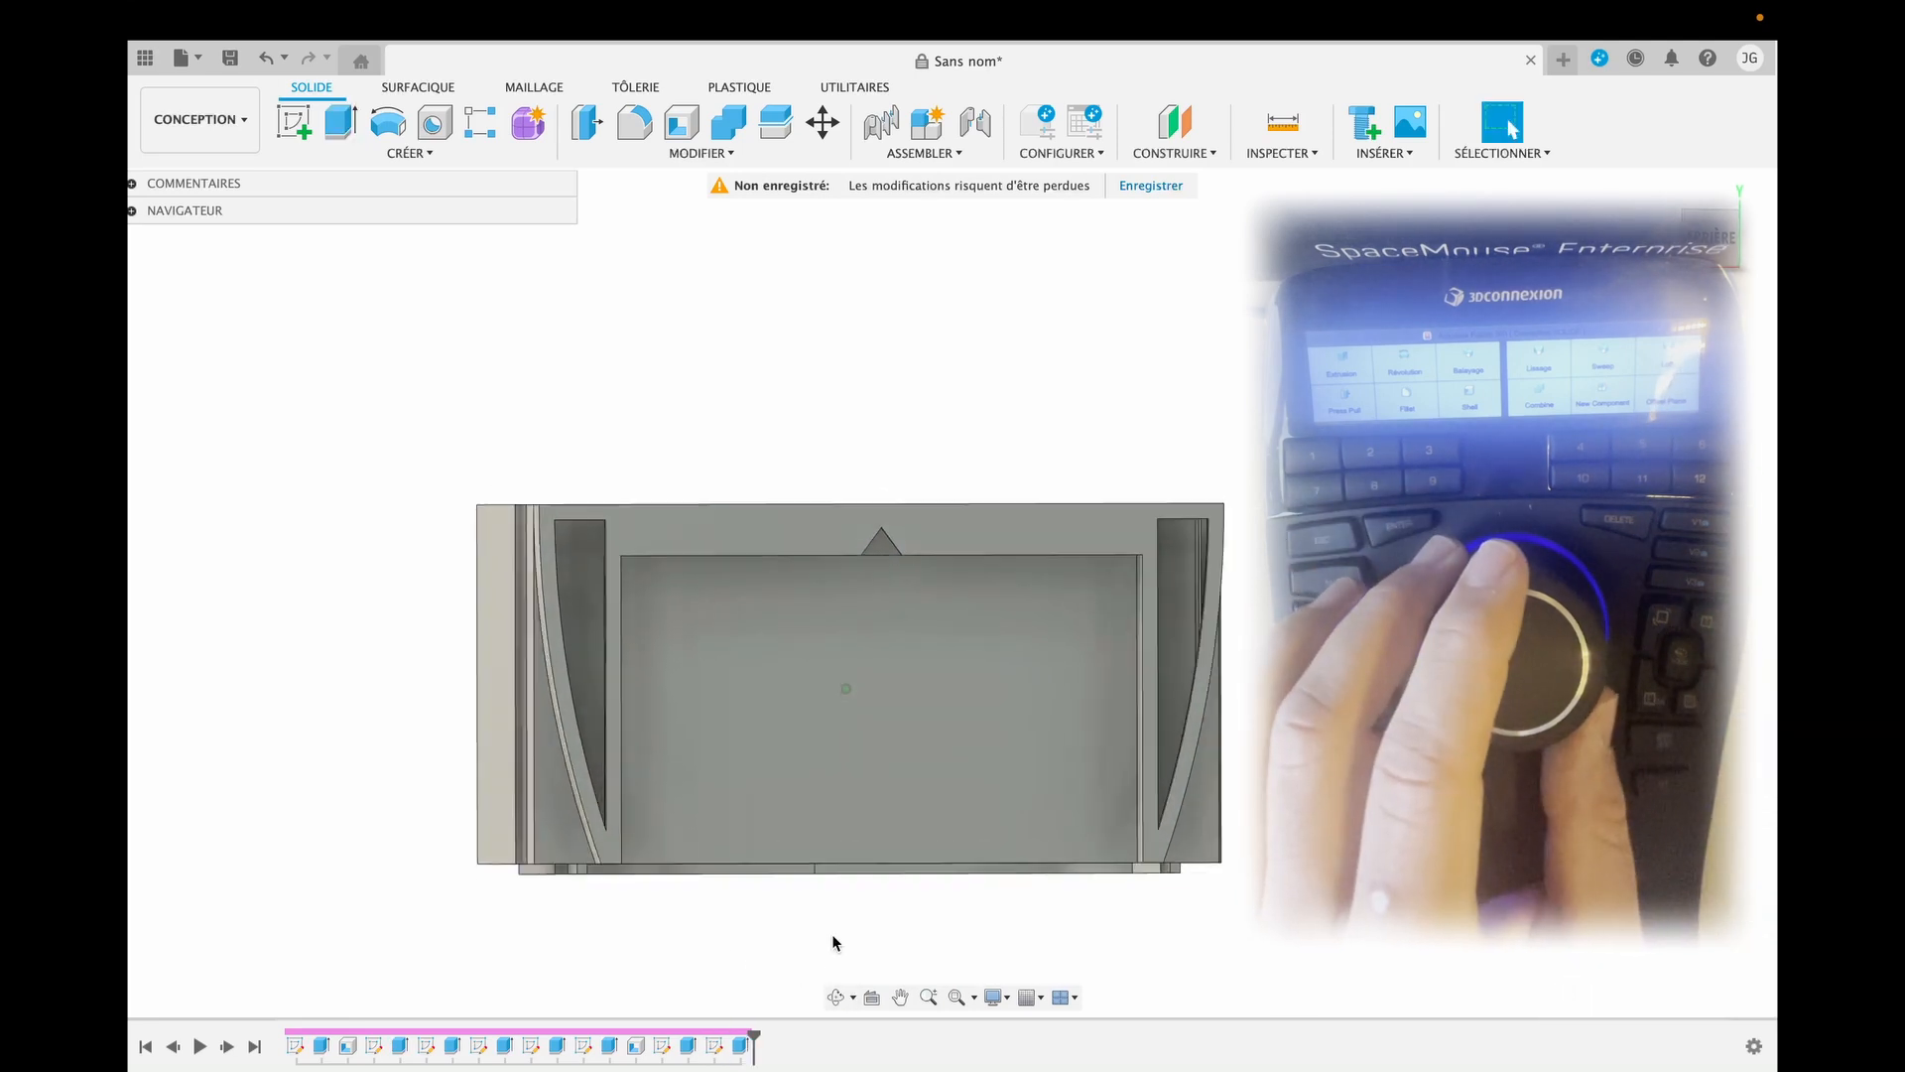